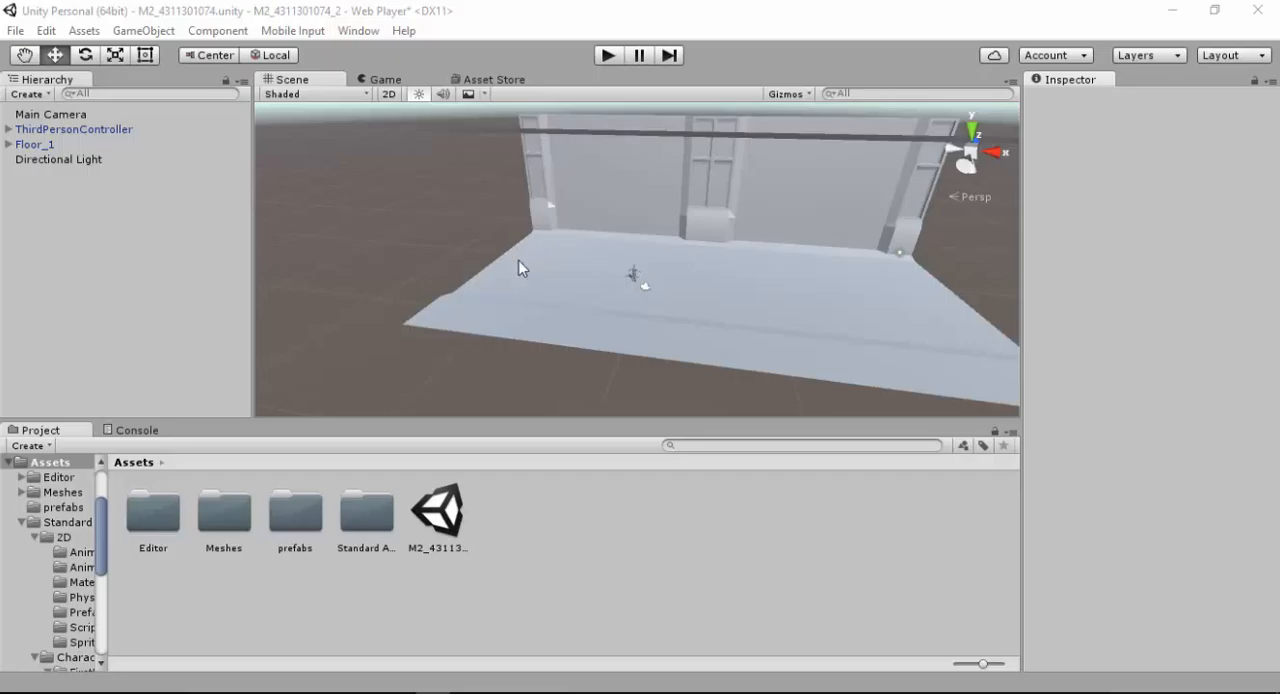
# Play the current scene and test the third-person character by walking it in all directions and jumping
pyautogui.keyDown('alt'); pyautogui.moveTo(510, 224); pyautogui.dragTo(546, 246); pyautogui.keyUp('alt')
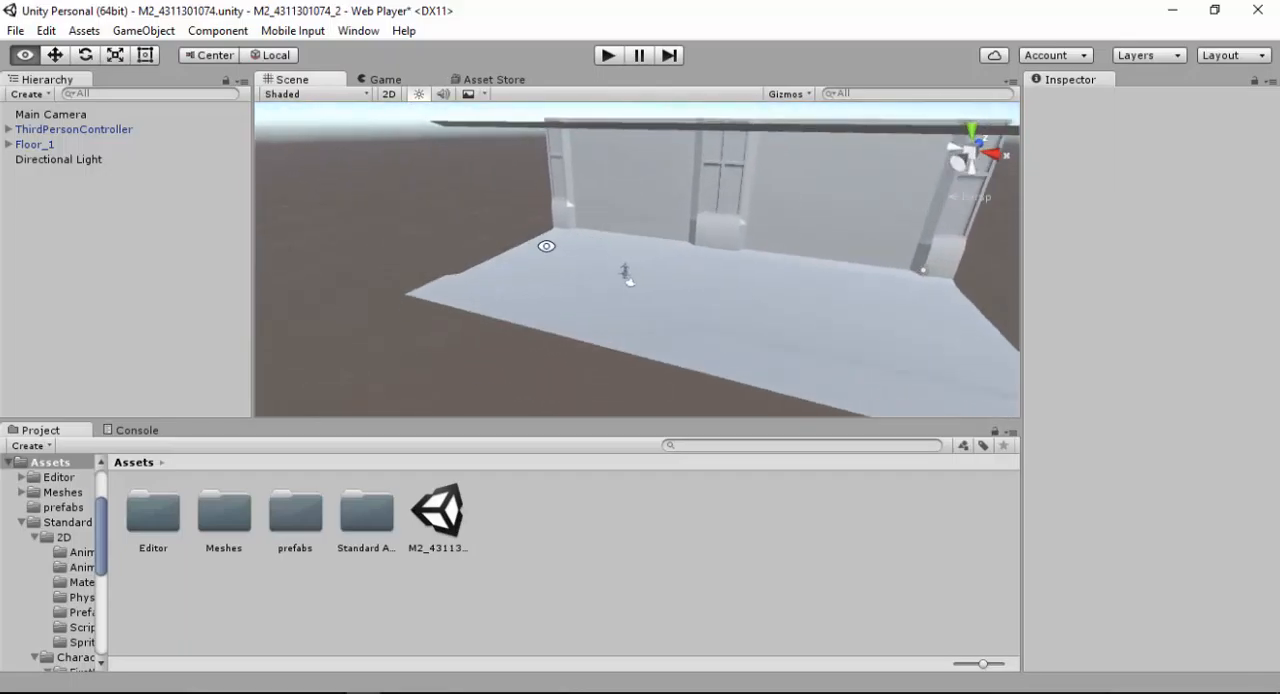
pyautogui.click(607, 55)
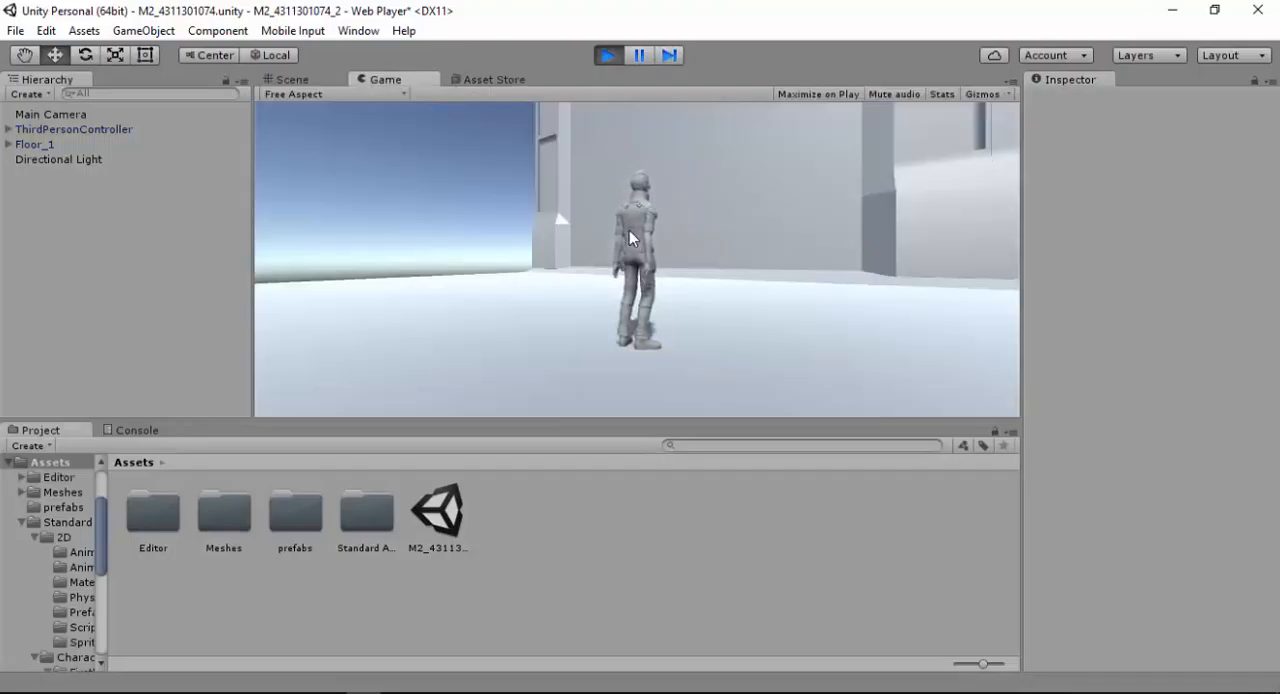
pyautogui.press('Up')
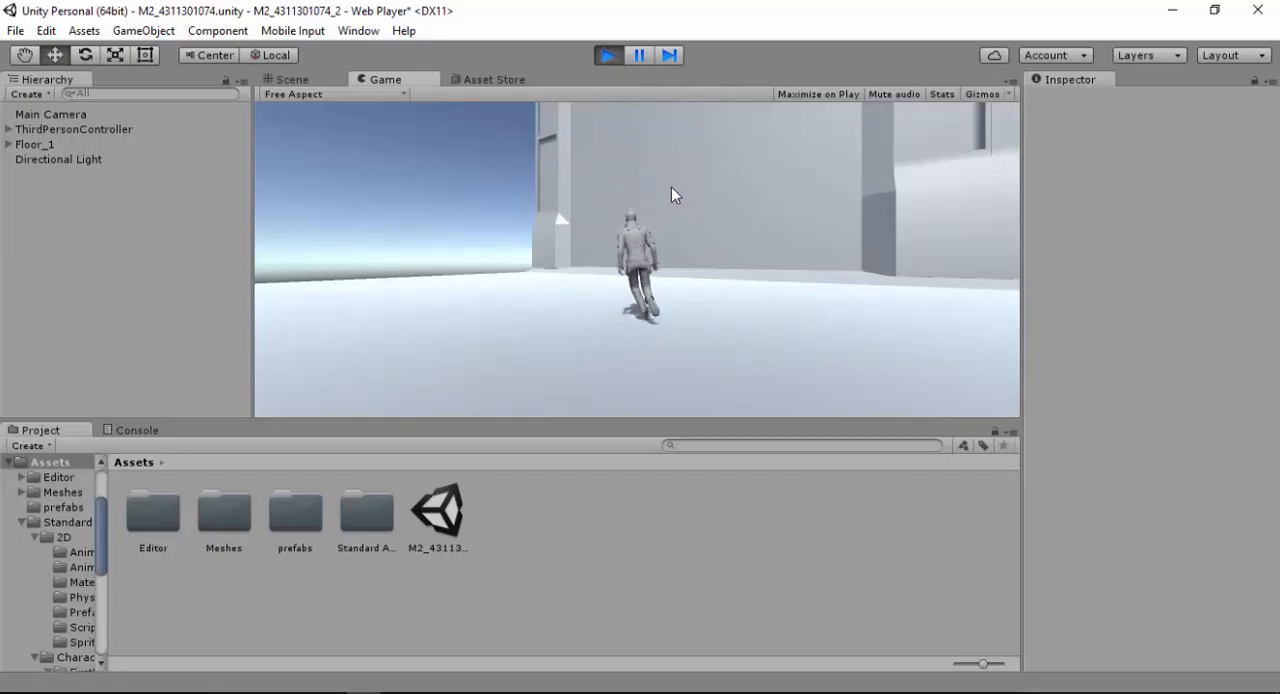
pyautogui.press('Left')
pyautogui.press('Down')
pyautogui.press('Right')
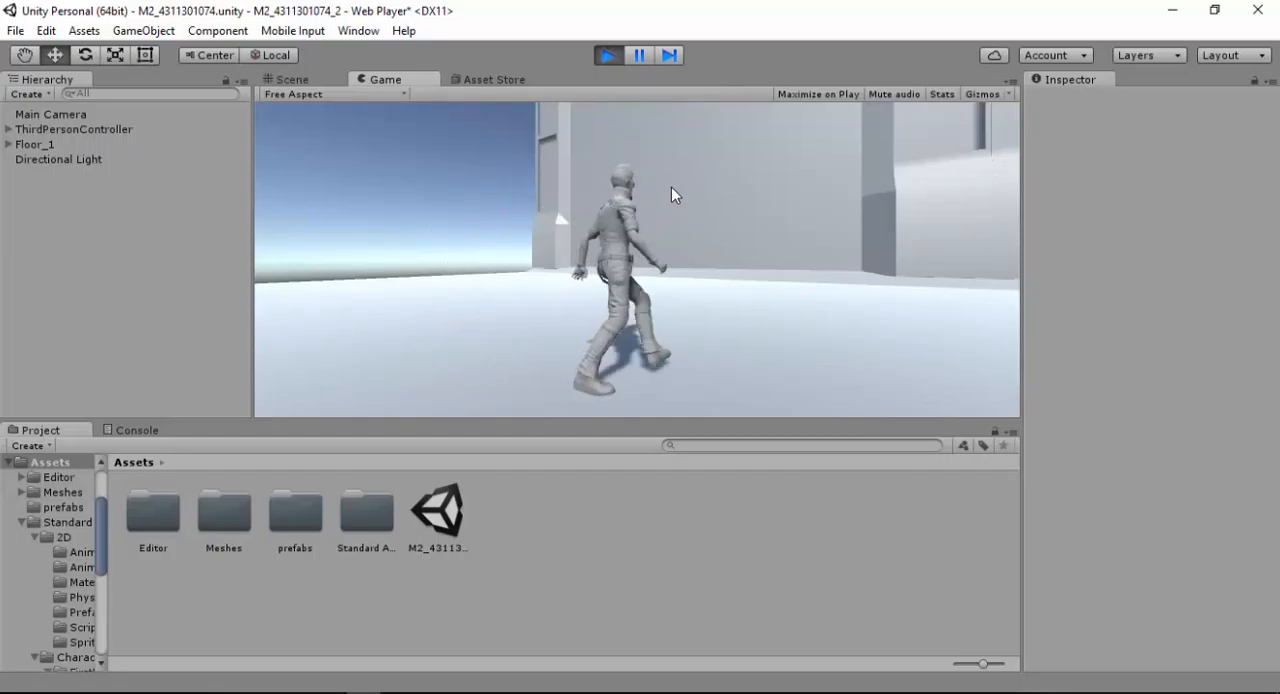
pyautogui.press('Up')
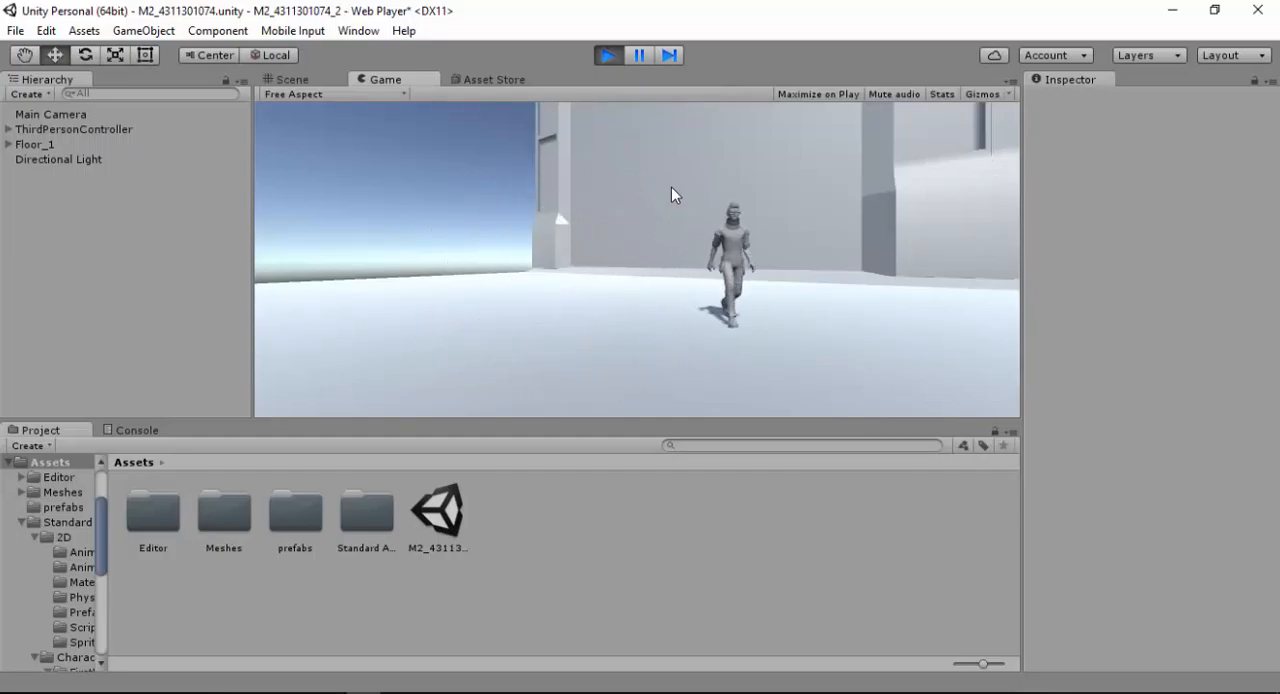
pyautogui.press('space')
pyautogui.press('space')
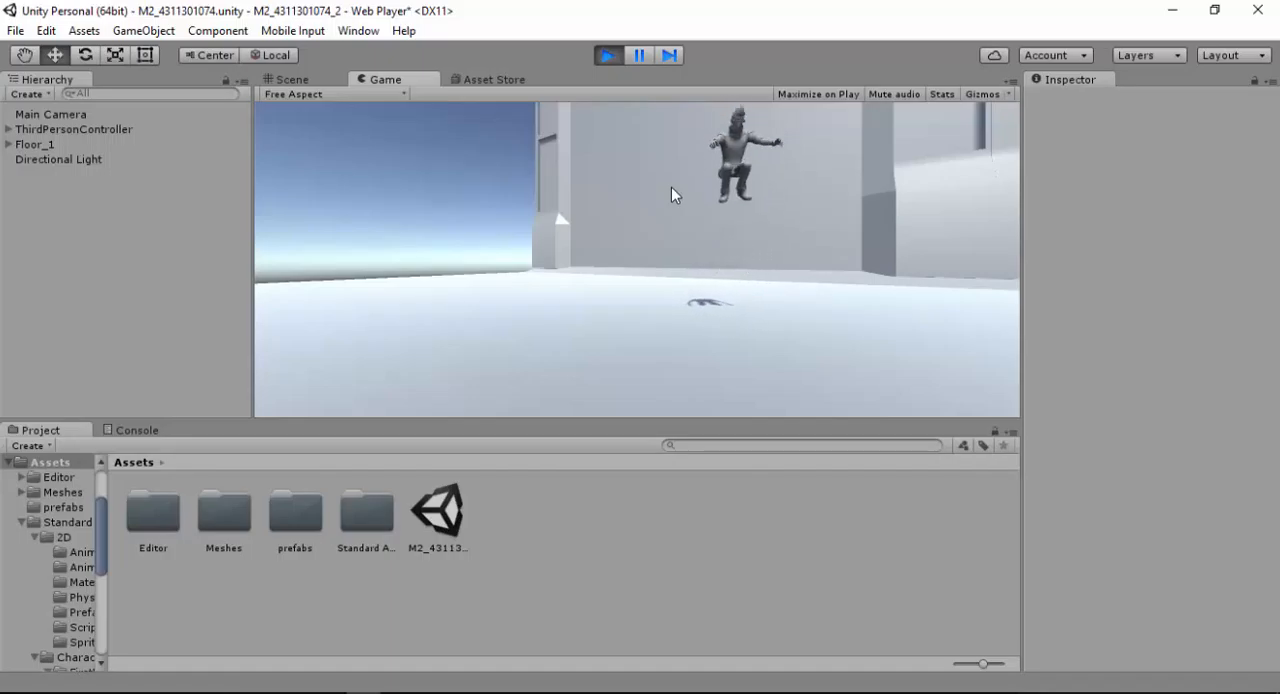
pyautogui.press('Left')
pyautogui.press('Down')
pyautogui.press('Right')
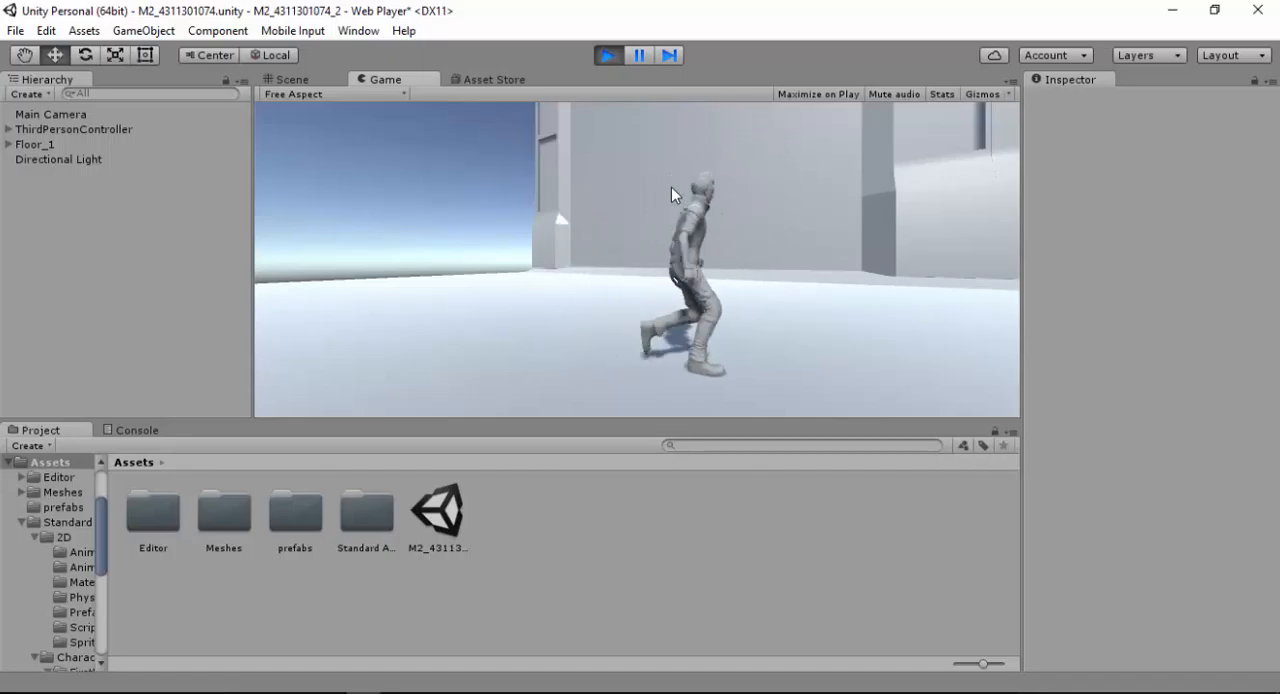
pyautogui.press('Up')
pyautogui.press('Left')
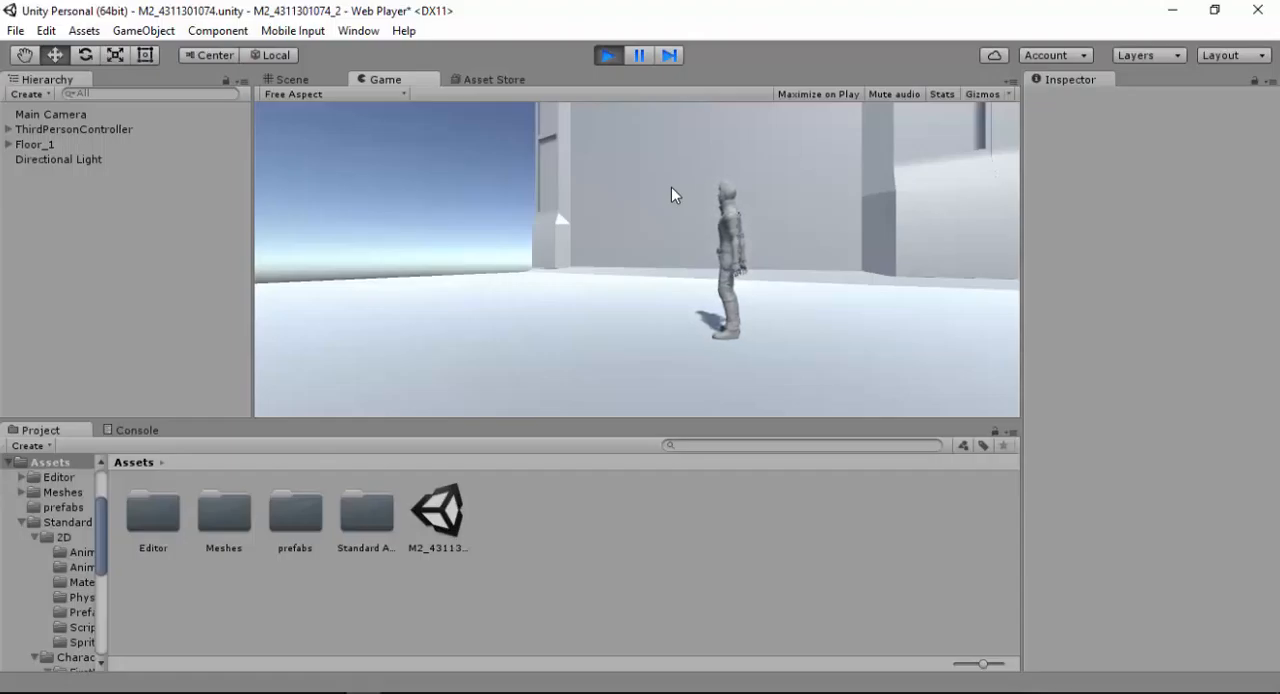
pyautogui.press('Down')
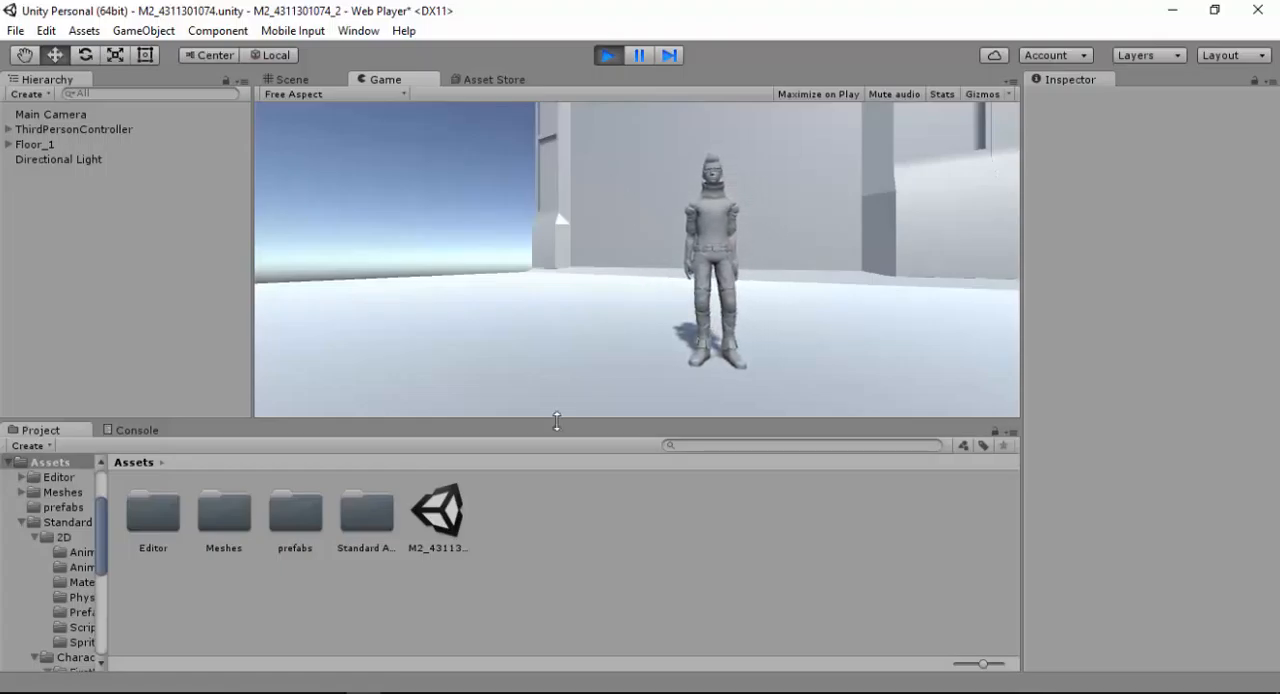
# Start a new project and choose D:\tutorial\unity as its location
pyautogui.click(15, 30)
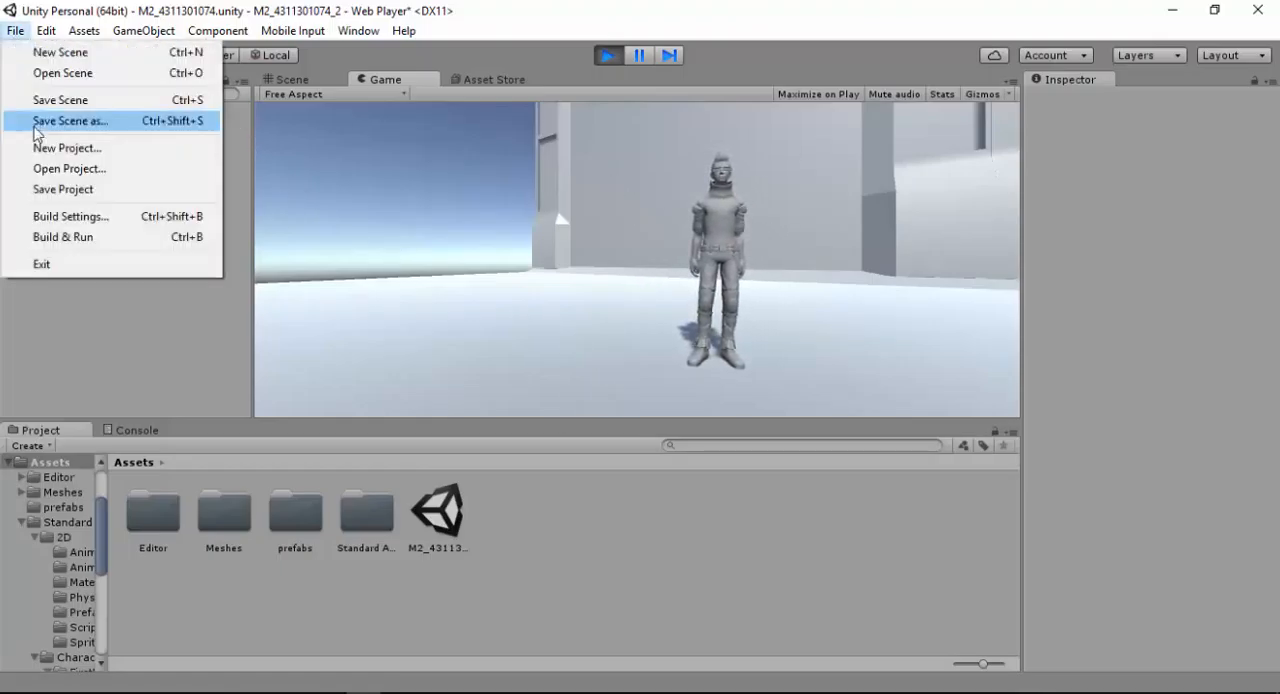
pyautogui.click(62, 168)
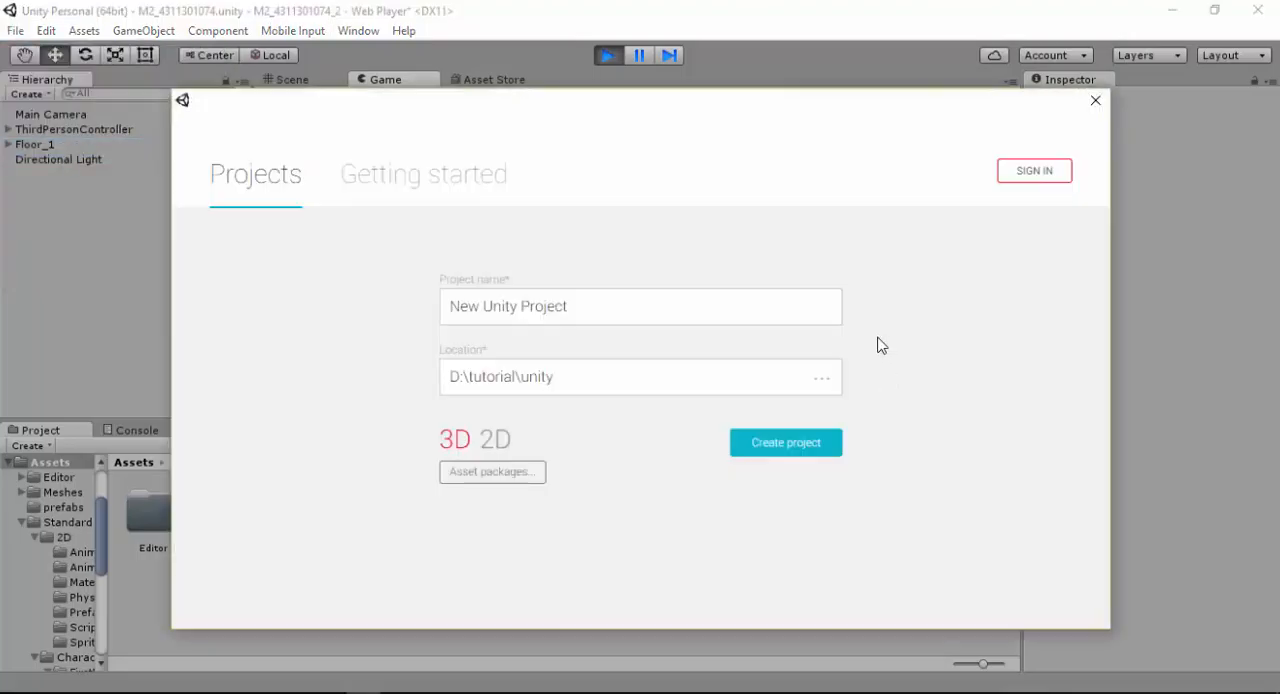
pyautogui.click(821, 378)
pyautogui.click(403, 246)
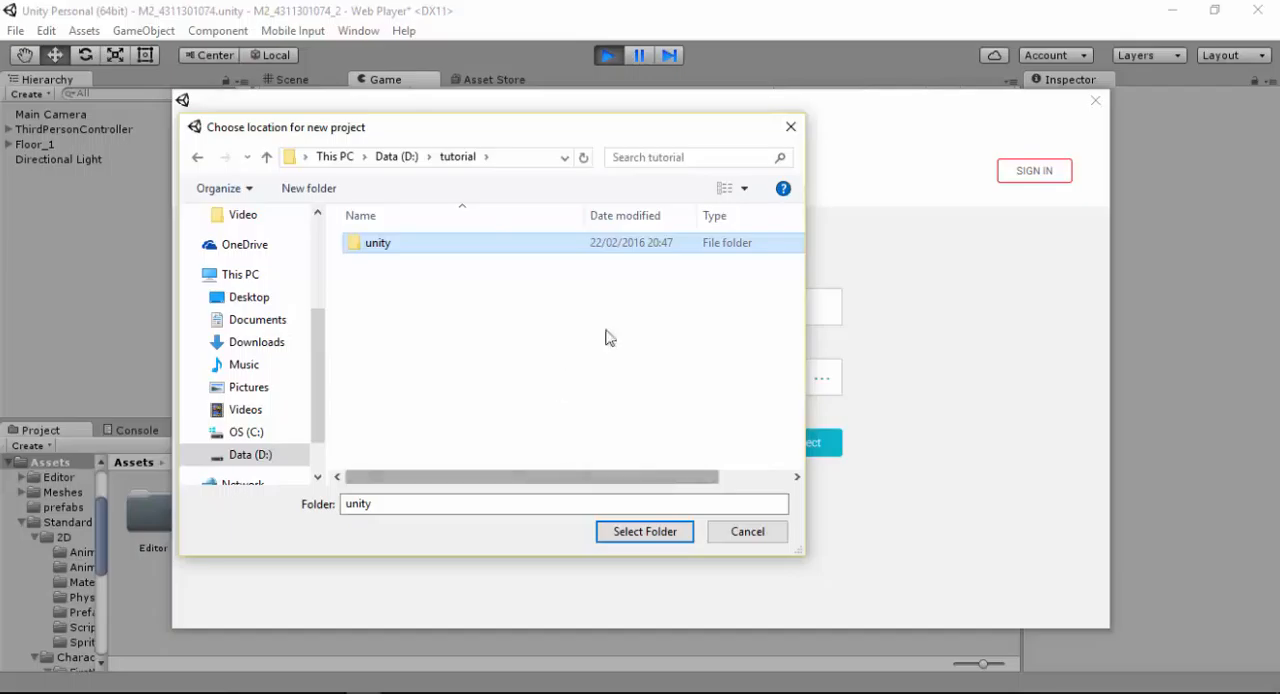
pyautogui.click(608, 531)
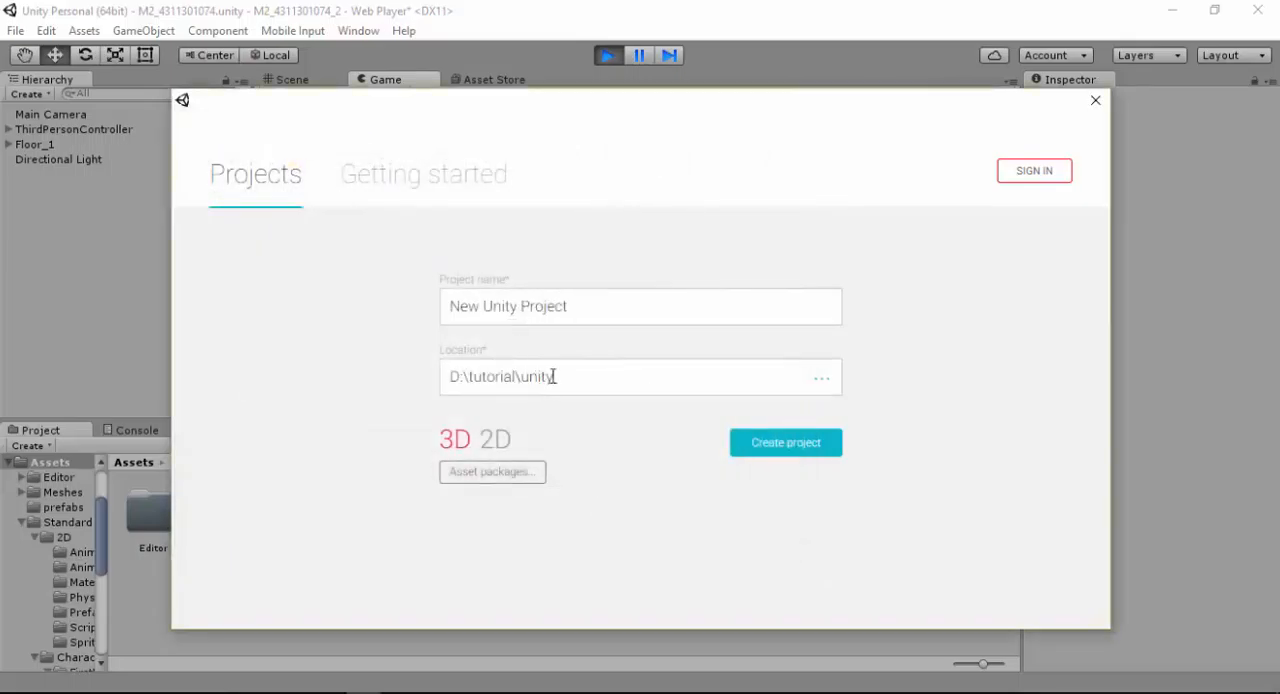
# Name the new project NsGame
pyautogui.click(578, 303)
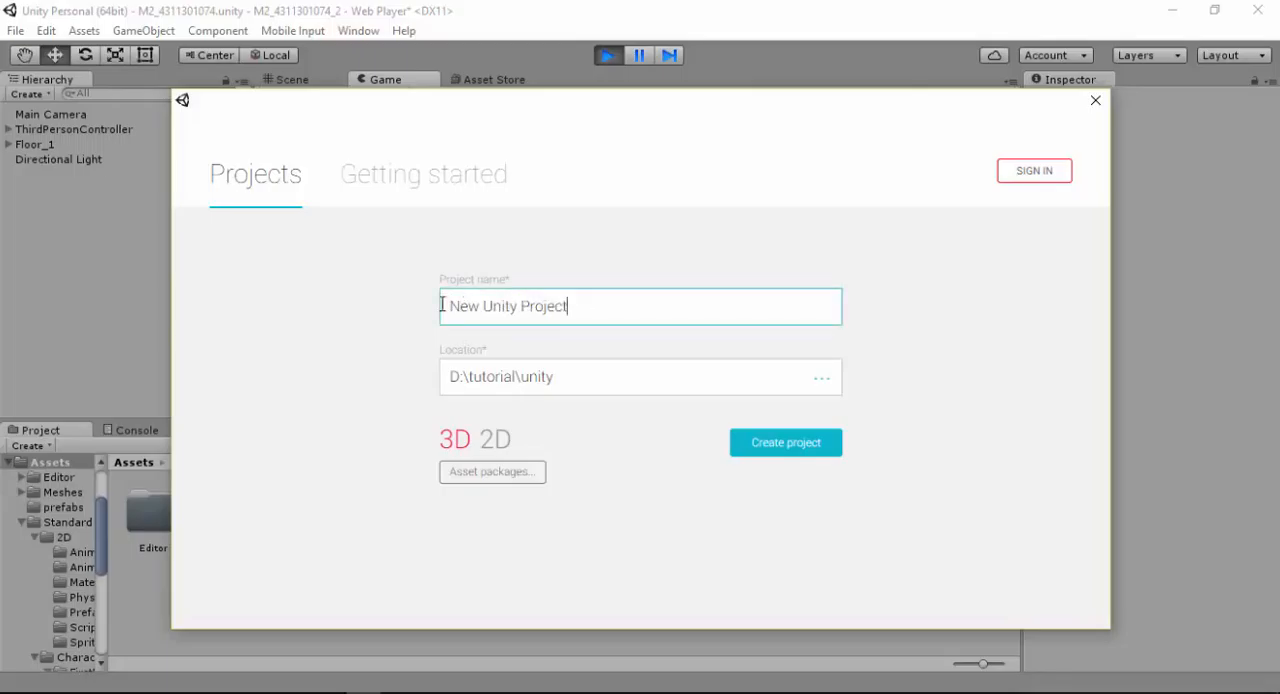
pyautogui.moveTo(572, 306); pyautogui.dragTo(446, 308)
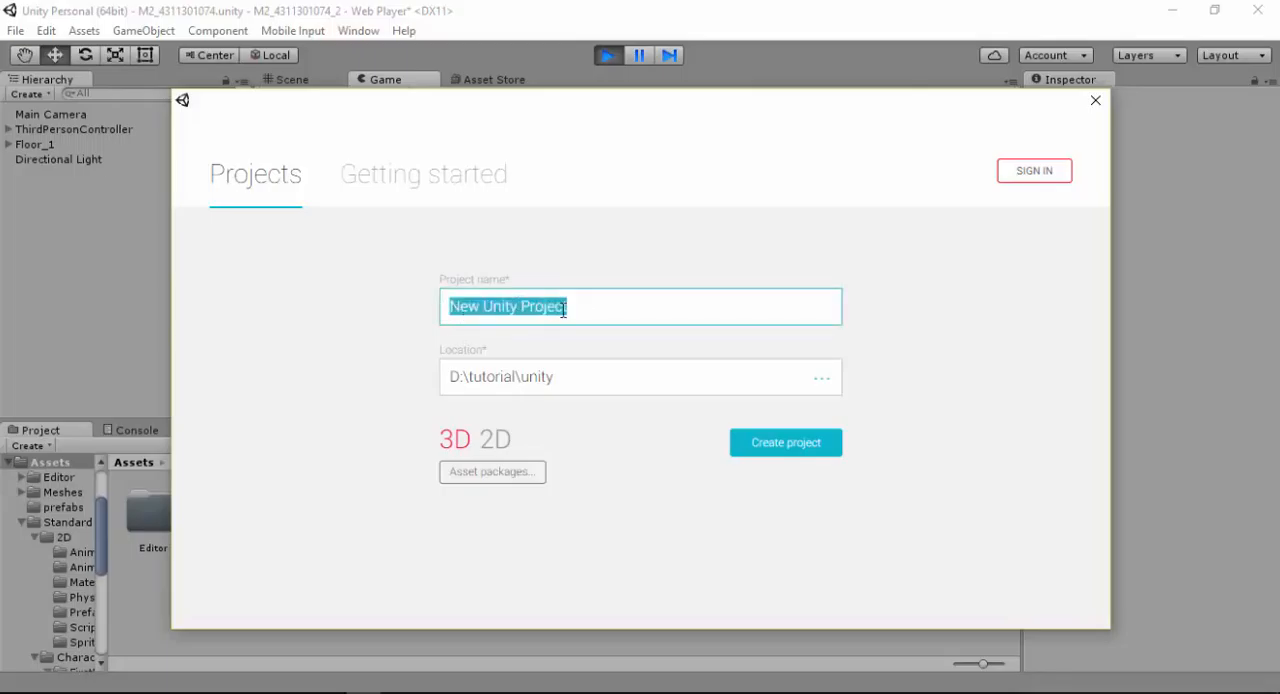
pyautogui.write('NsG')
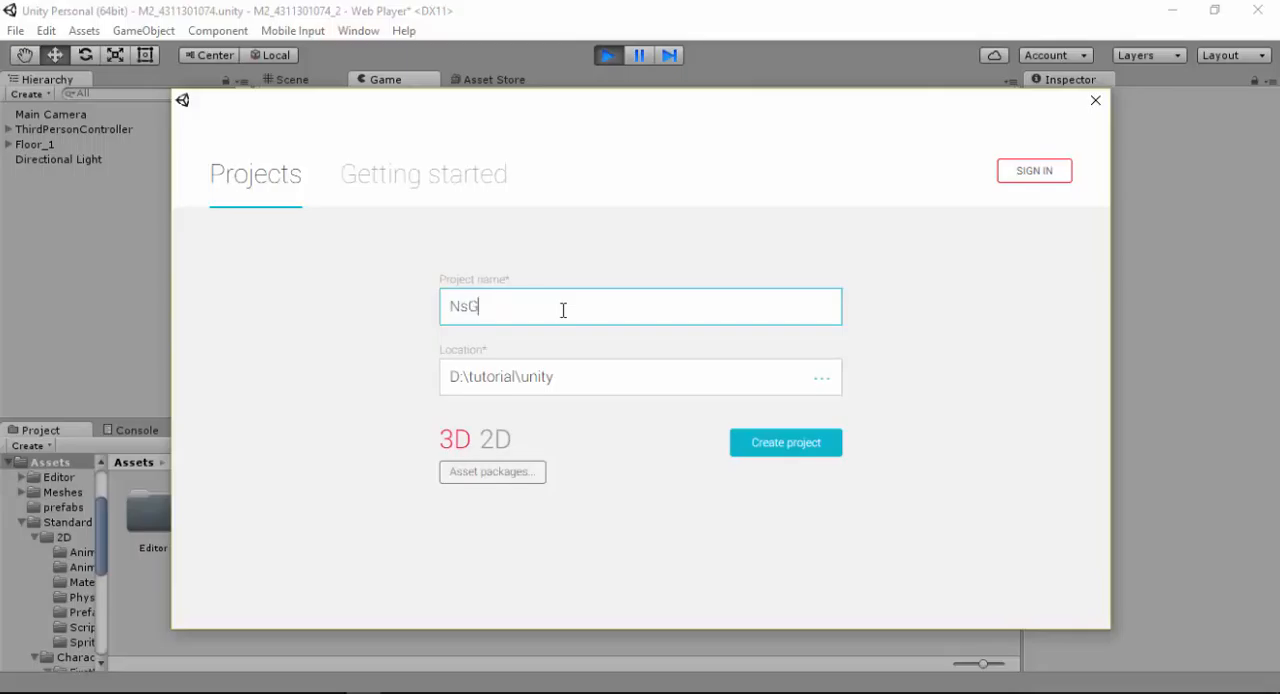
pyautogui.write('ame')
# Look over the available asset packages and choose 3D as the project type
pyautogui.click(480, 477)
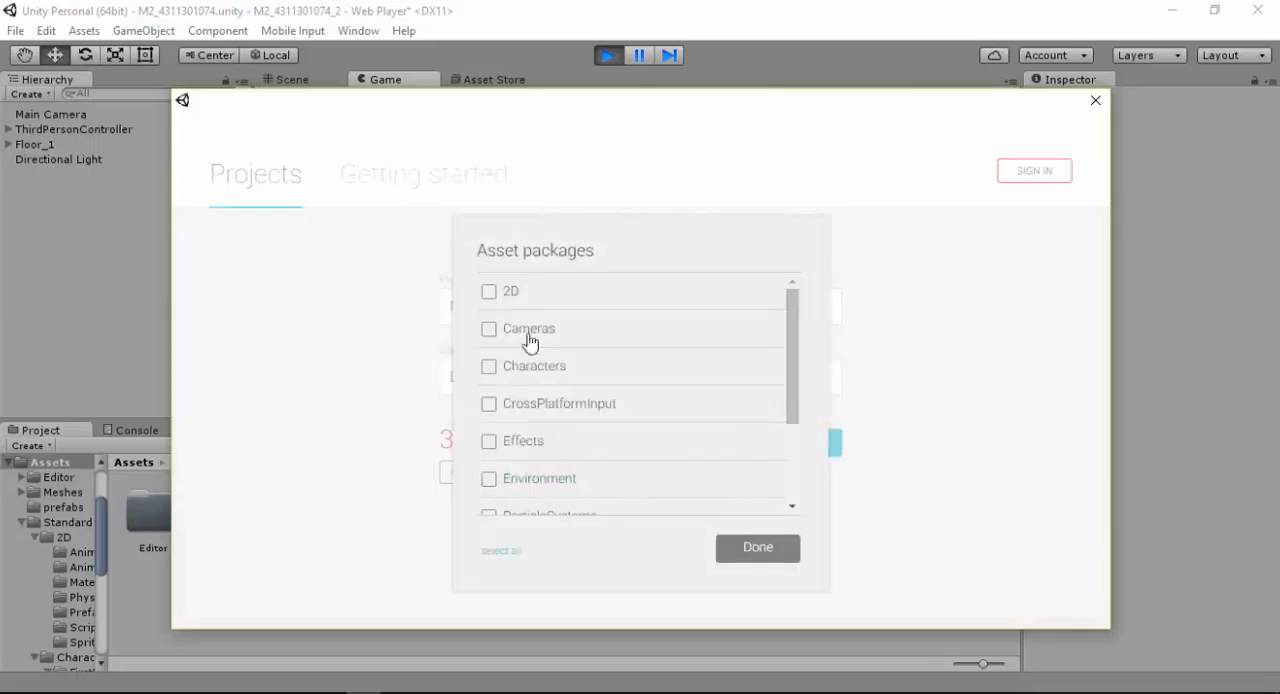
pyautogui.click(748, 555)
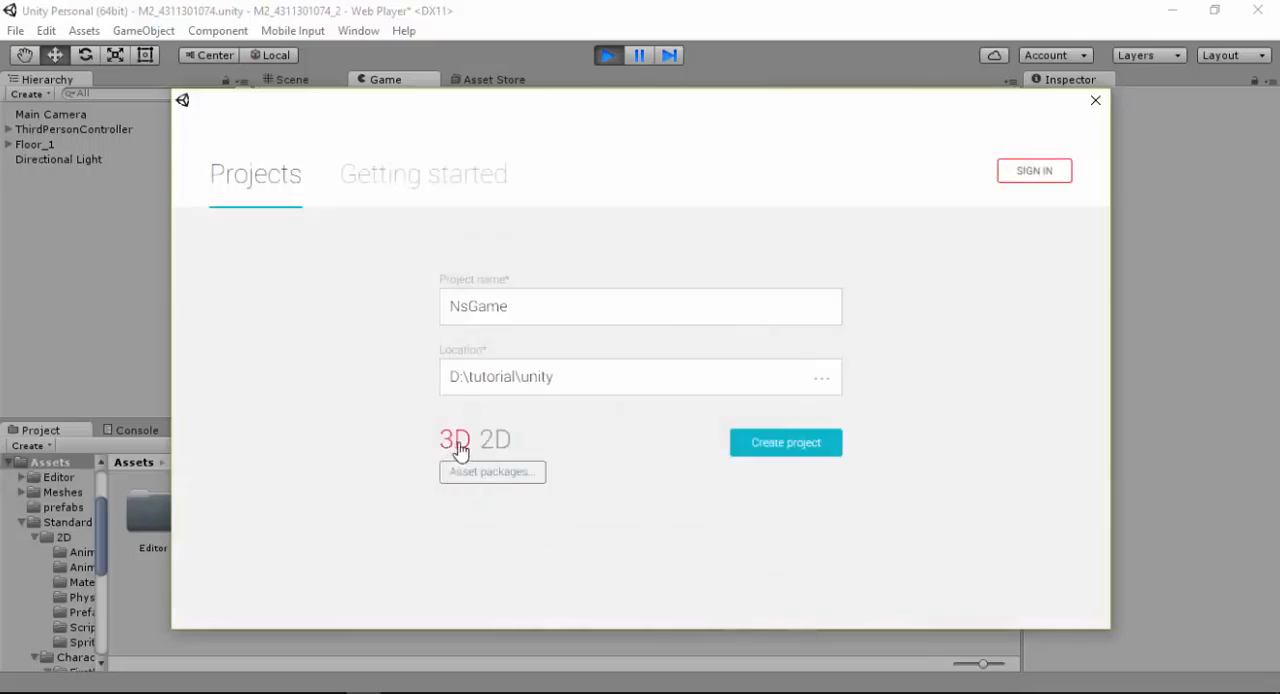
pyautogui.click(493, 442)
pyautogui.click(464, 443)
pyautogui.click(460, 446)
# Include the Characters asset package in the new project
pyautogui.click(480, 480)
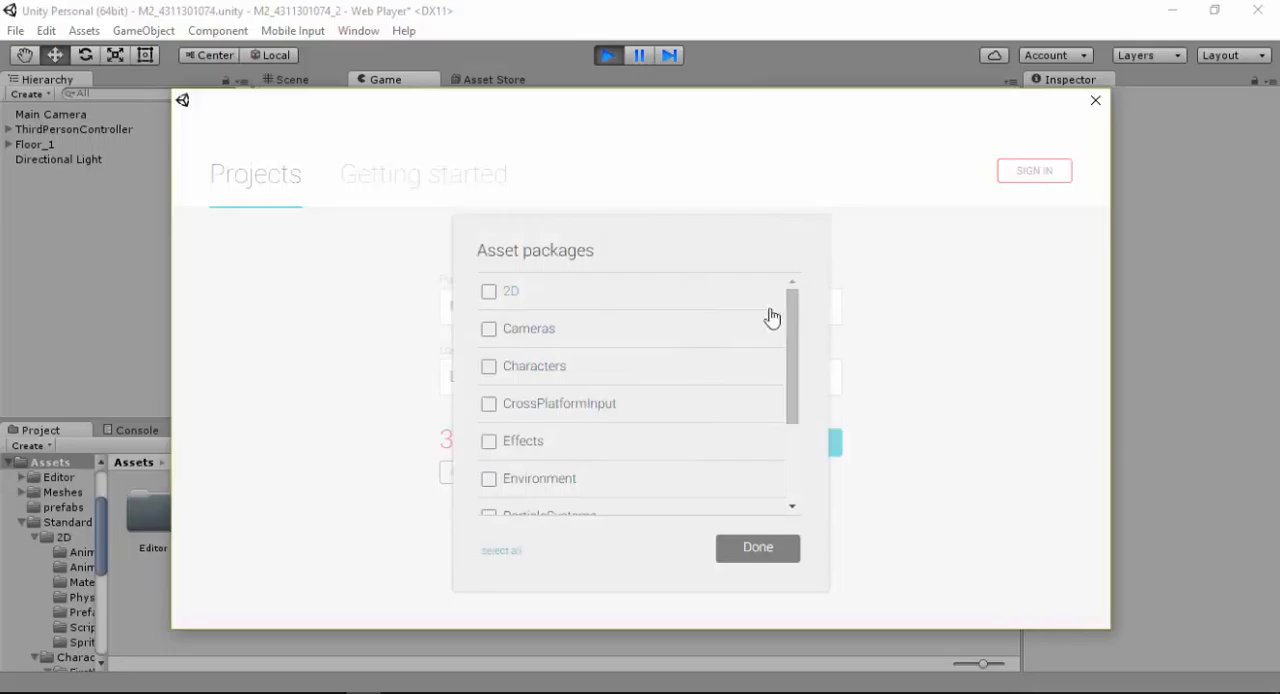
pyautogui.moveTo(792, 316); pyautogui.dragTo(798, 285)
pyautogui.scroll(-1, 700, 330)
pyautogui.click(492, 362)
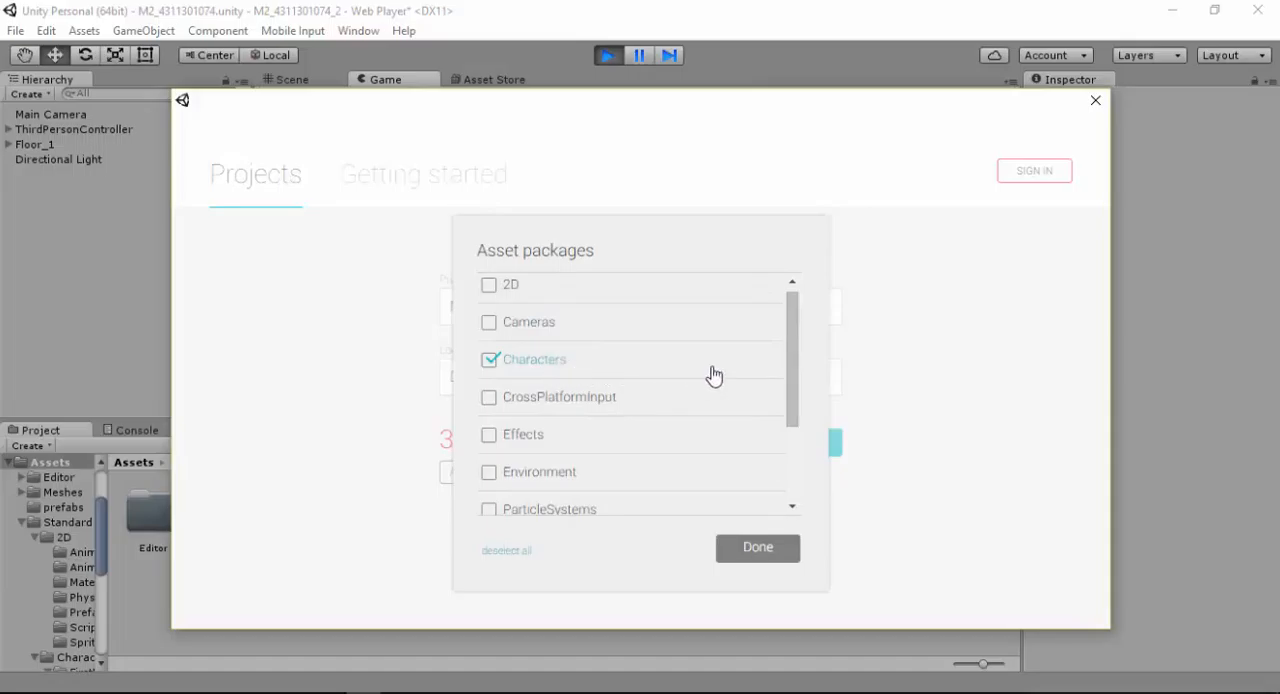
pyautogui.scroll(-3, 794, 388)
pyautogui.scroll(4, 757, 331)
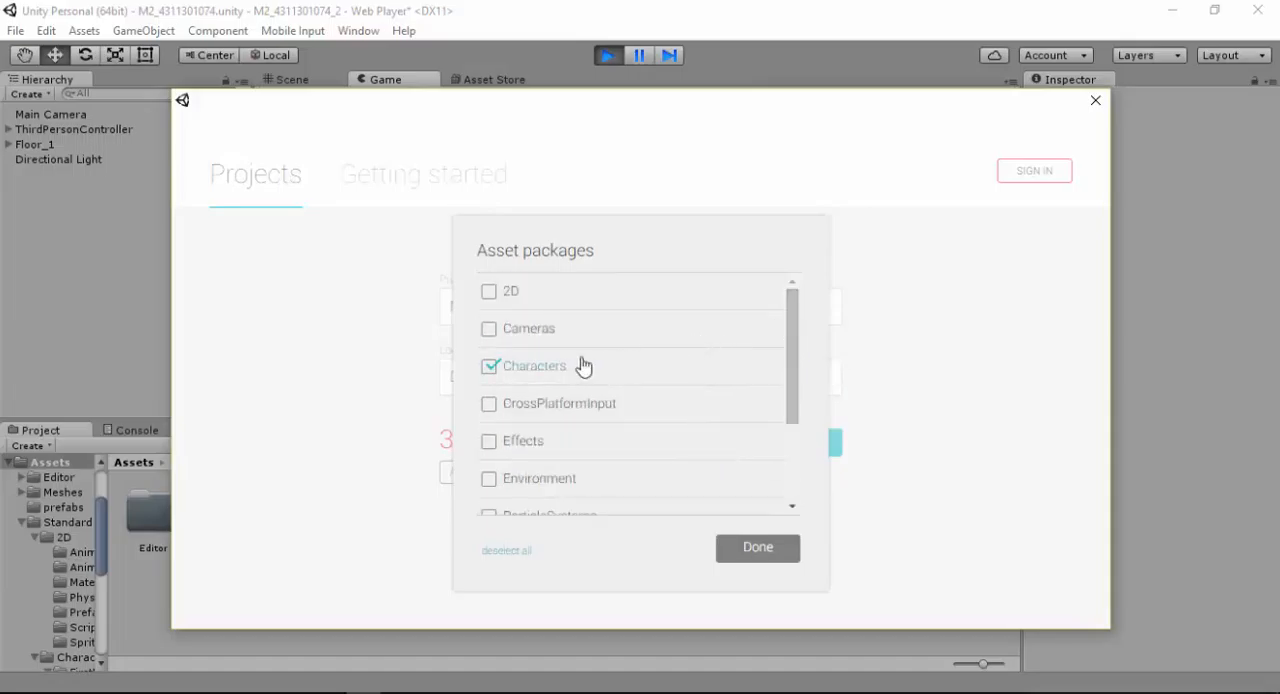
pyautogui.click(763, 551)
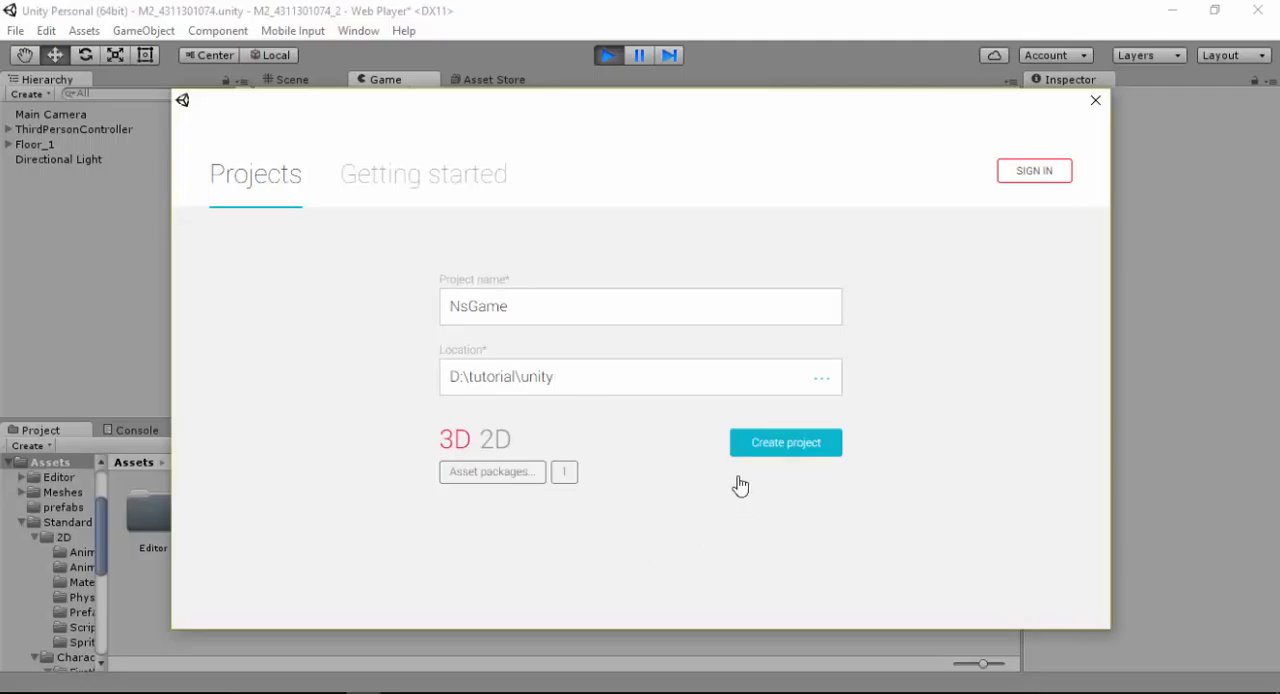
# Create the project, discarding the unsaved changes in the open scene
pyautogui.click(783, 449)
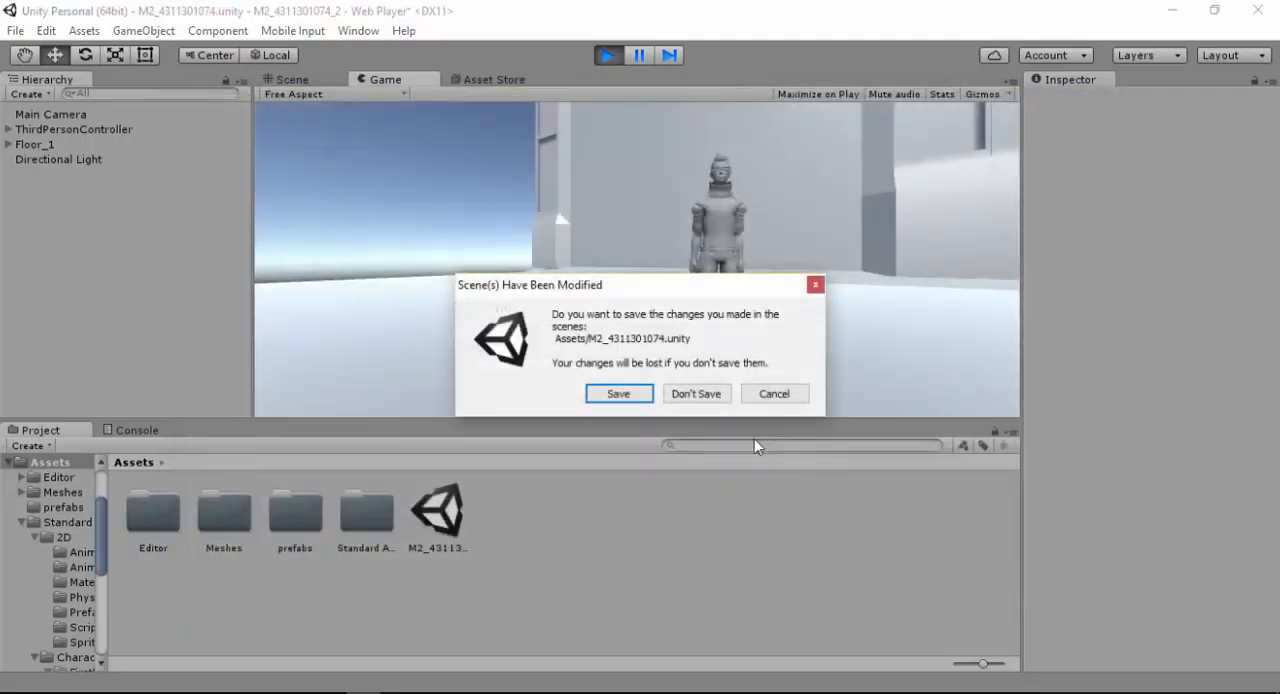
pyautogui.click(696, 394)
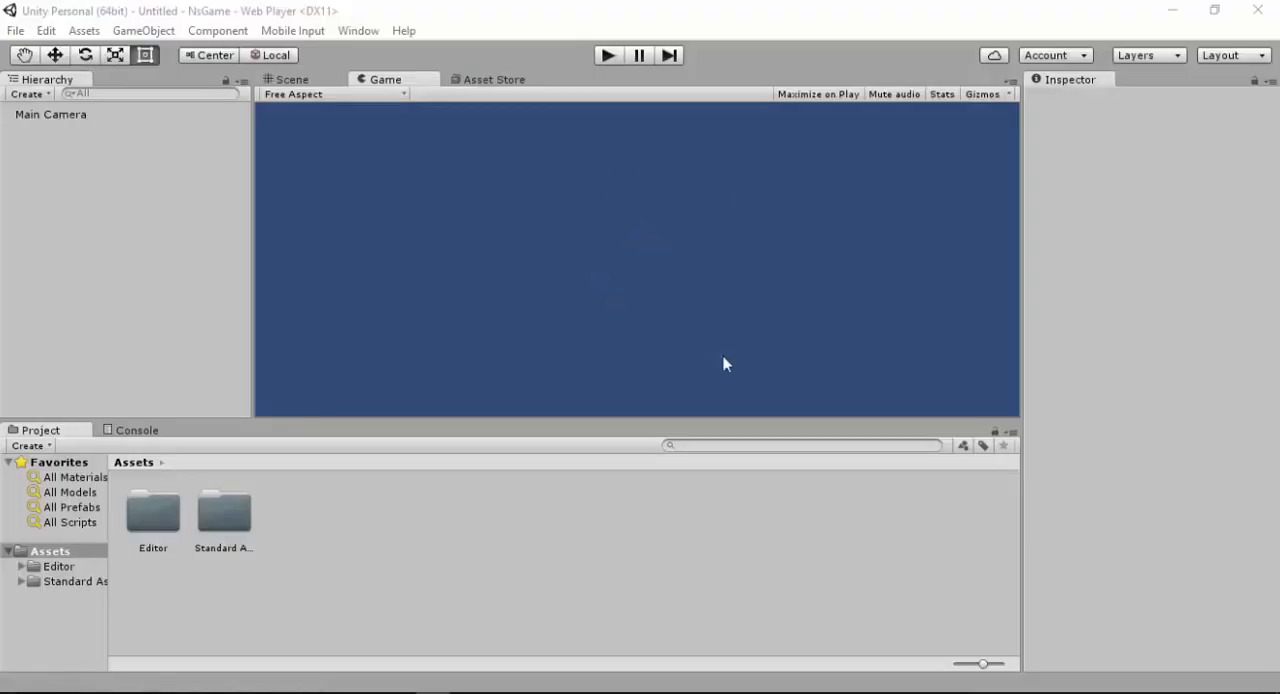
# Inspect the Main Camera's settings and examine the new scene in 3D perspective from different angles
pyautogui.click(60, 115)
pyautogui.click(589, 227)
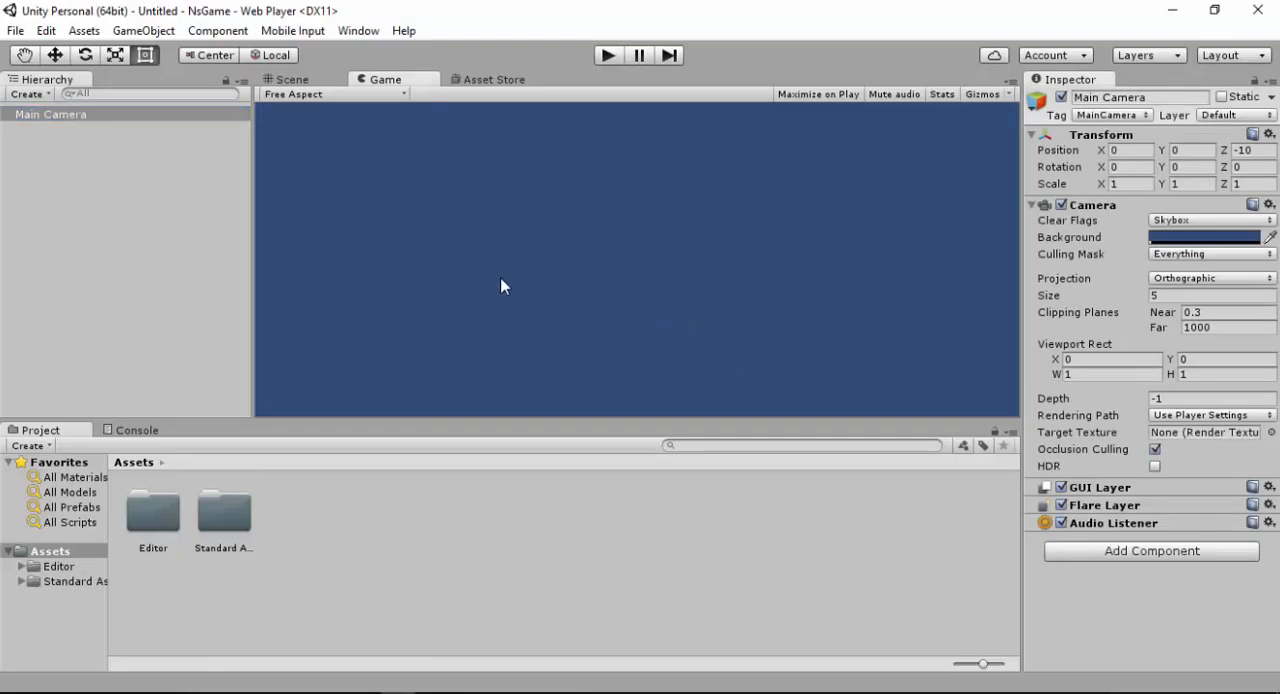
pyautogui.click(30, 172)
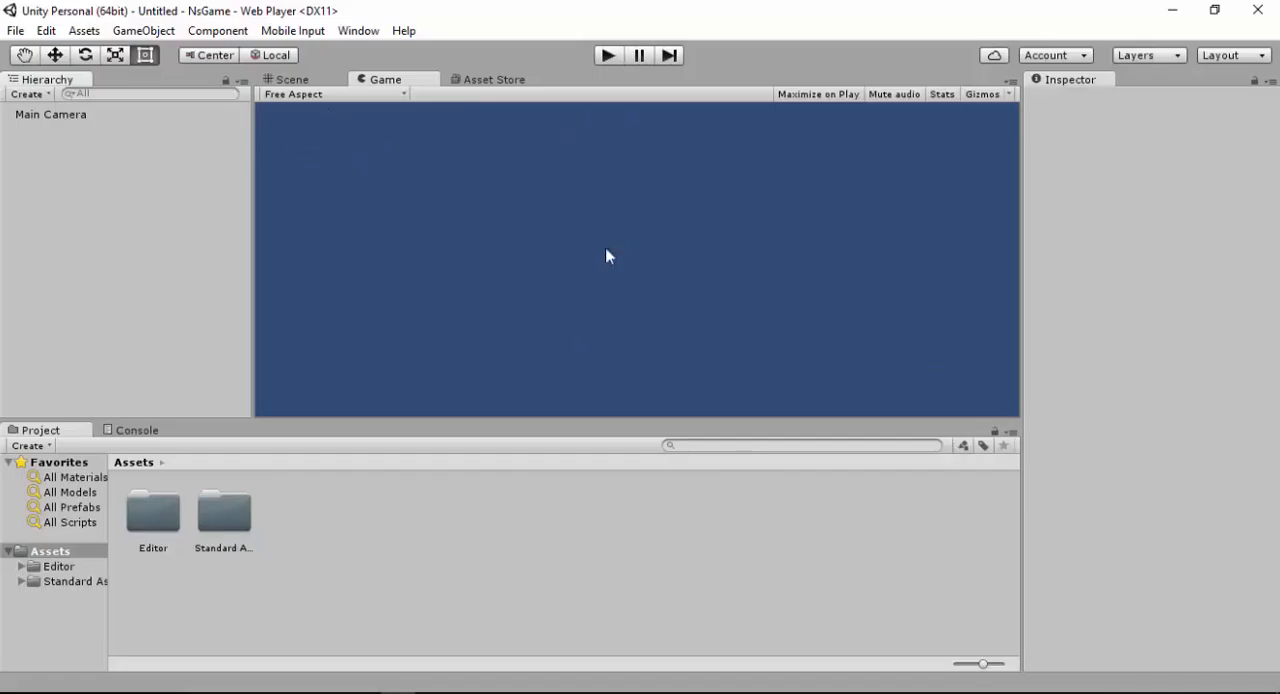
pyautogui.click(300, 80)
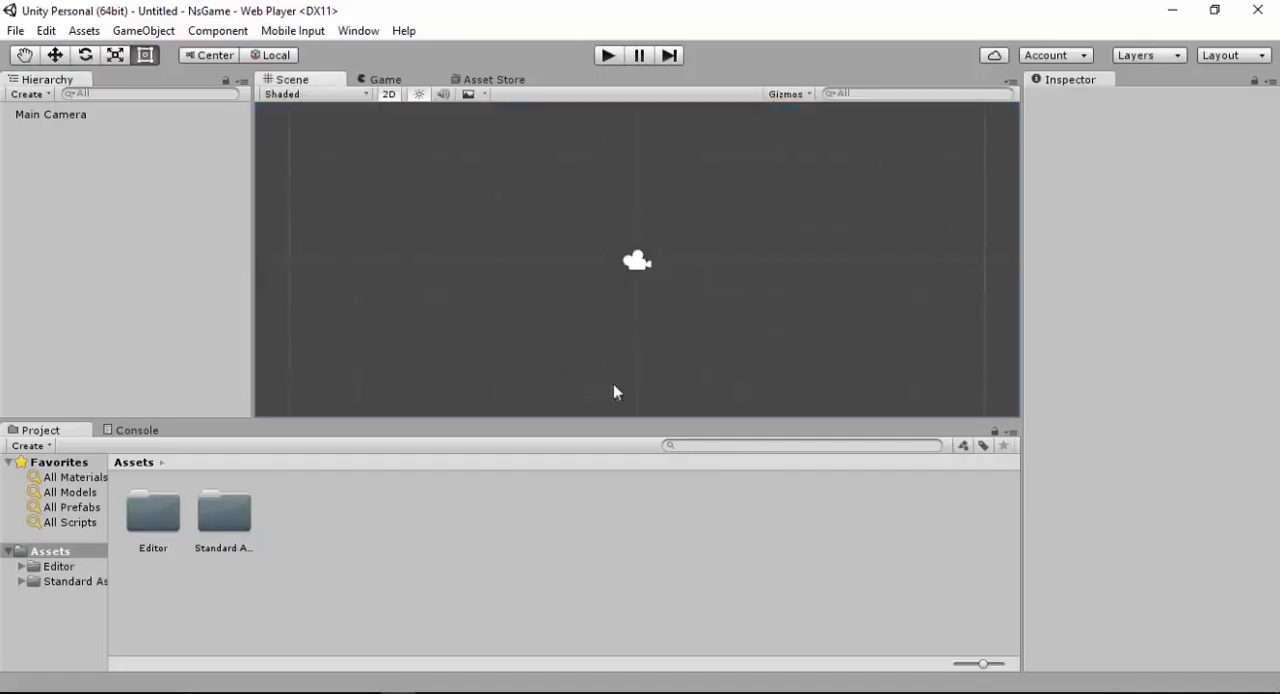
pyautogui.keyDown('alt'); pyautogui.moveTo(691, 308); pyautogui.dragTo(566, 188); pyautogui.keyUp('alt')
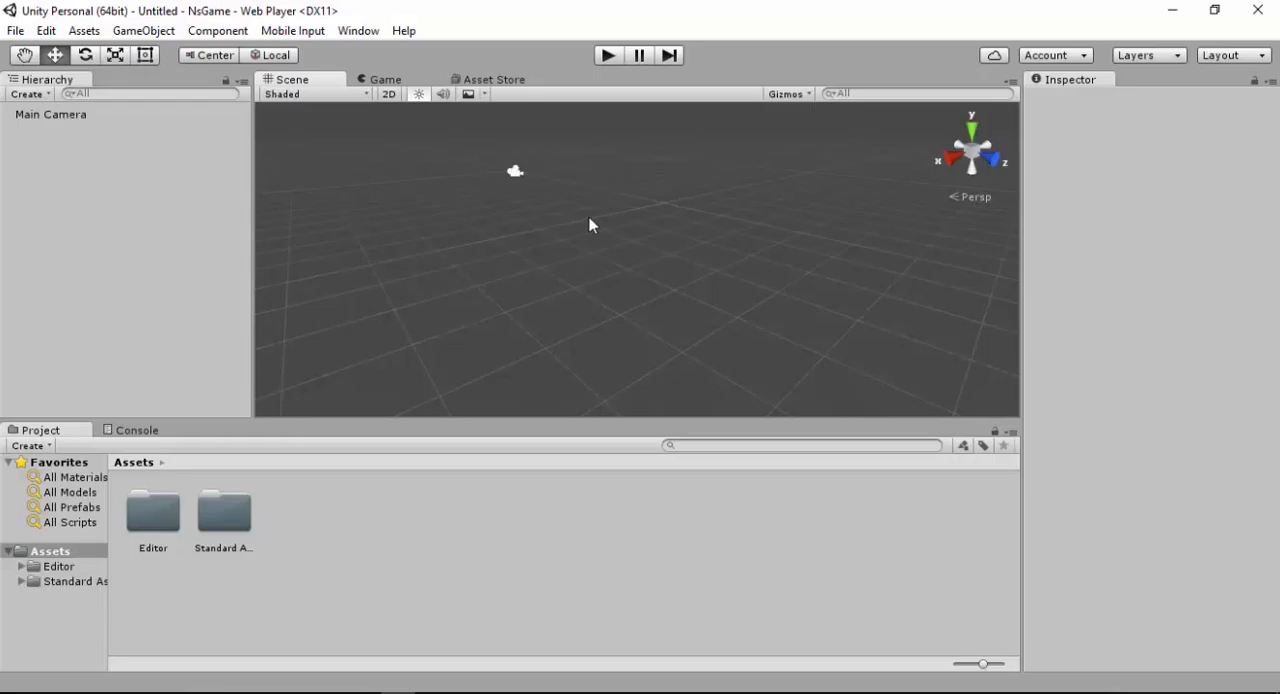
pyautogui.keyDown('alt'); pyautogui.moveTo(551, 201); pyautogui.dragTo(722, 202); pyautogui.keyUp('alt')
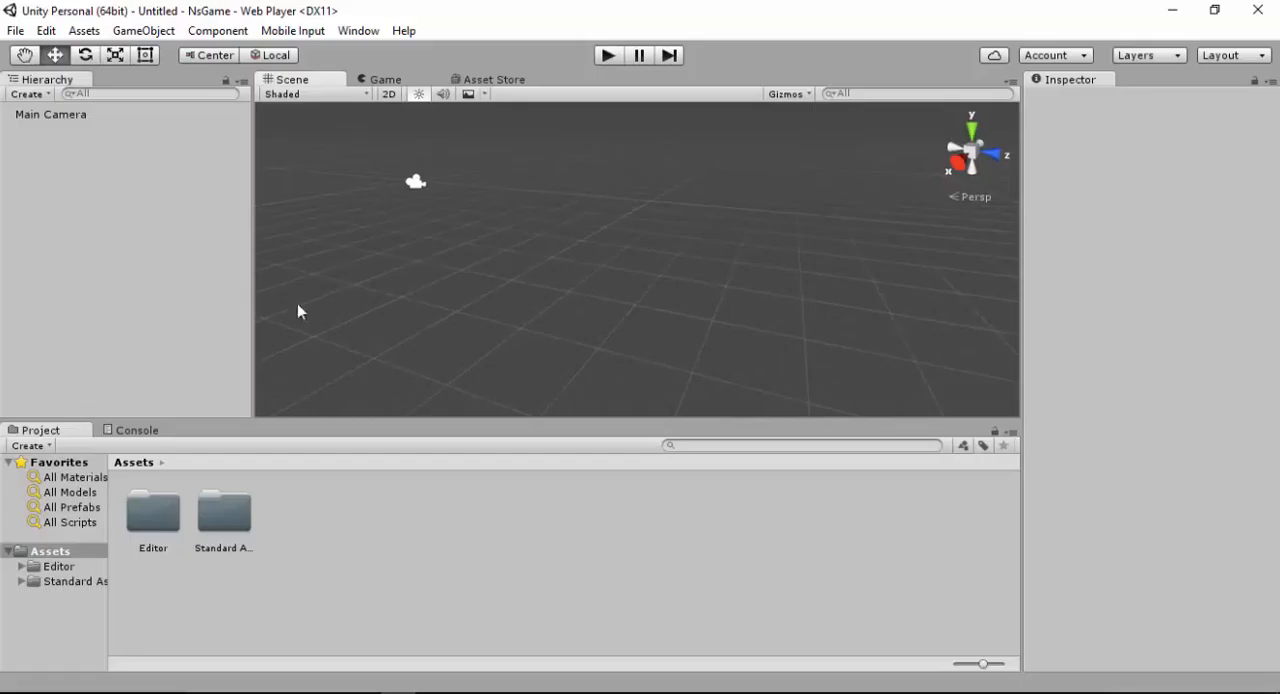
# Create a folder named mesh inside the project's Assets folder
pyautogui.rightClick(338, 556)
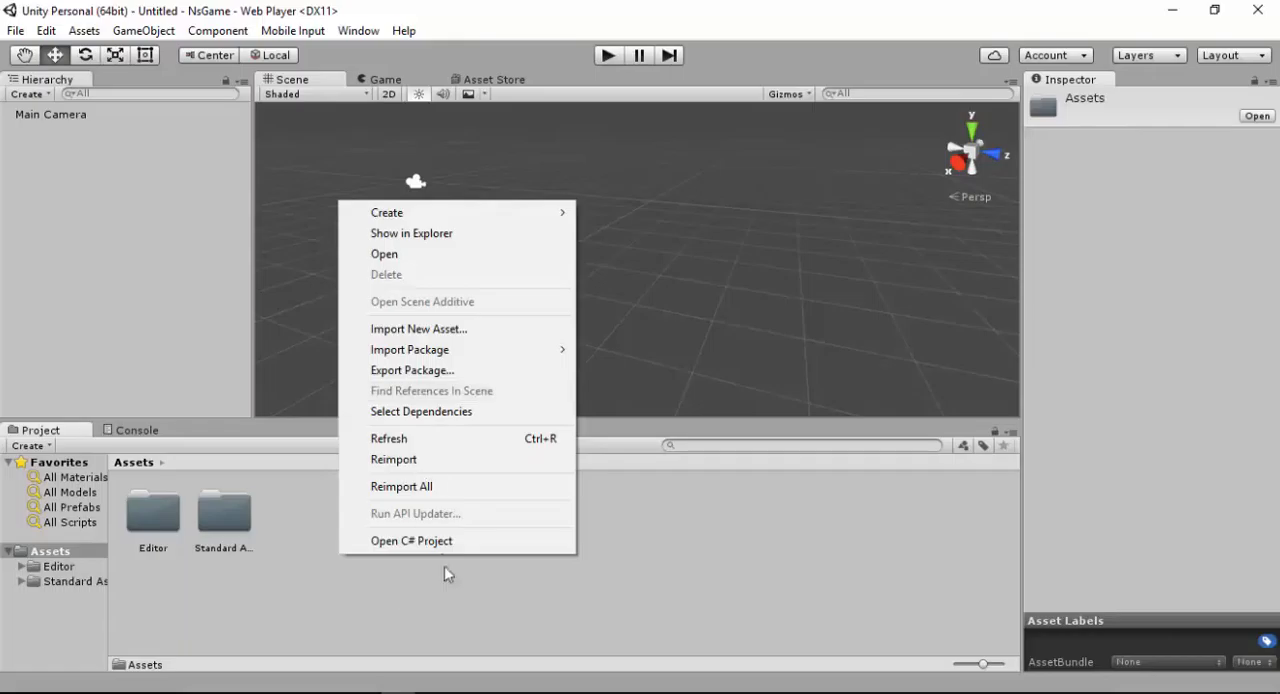
pyautogui.moveTo(390, 214)
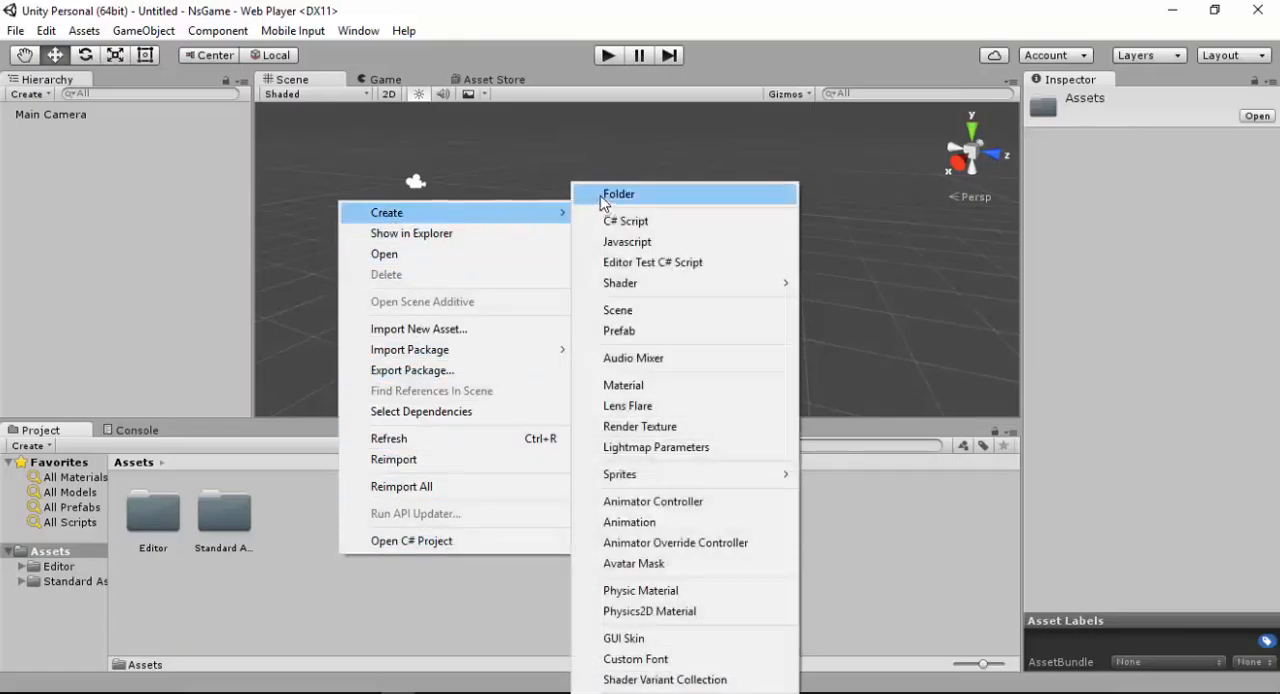
pyautogui.click(618, 195)
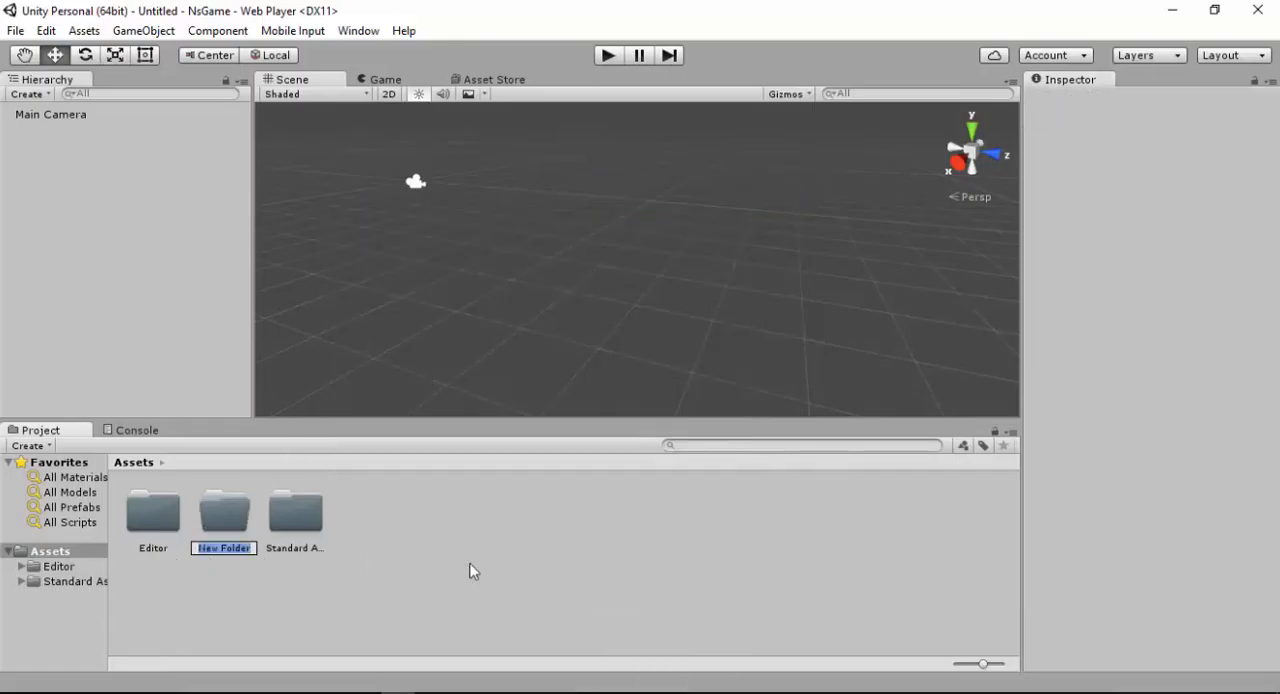
pyautogui.write('mesh')
pyautogui.press('Return')
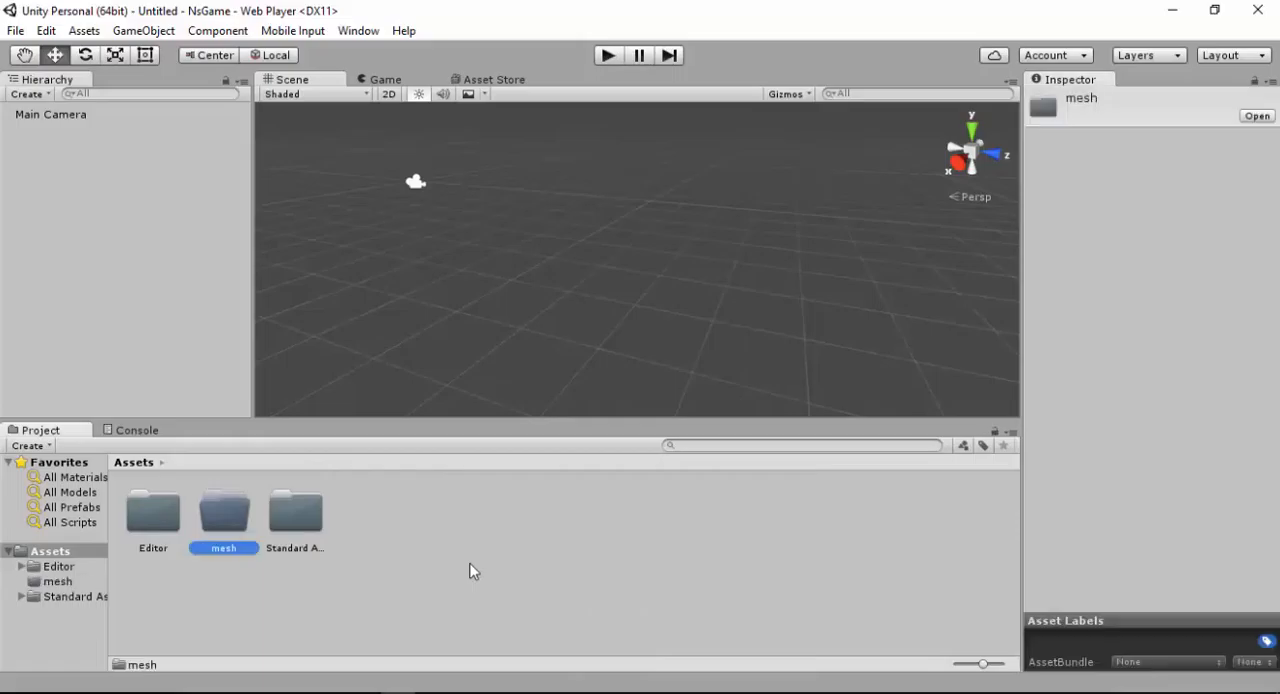
# Open the mesh folder, switch to File Explorer and examine the folders inside the NsGame project directory
pyautogui.doubleClick(219, 513)
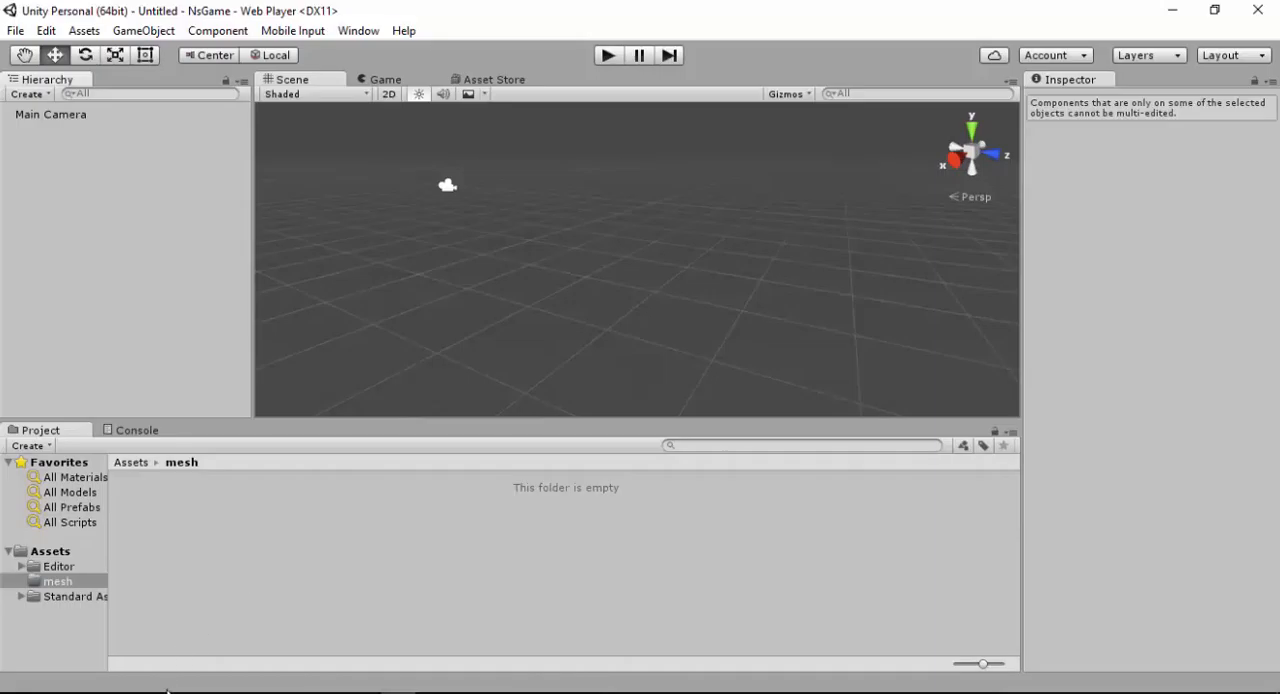
pyautogui.moveTo(155, 692)
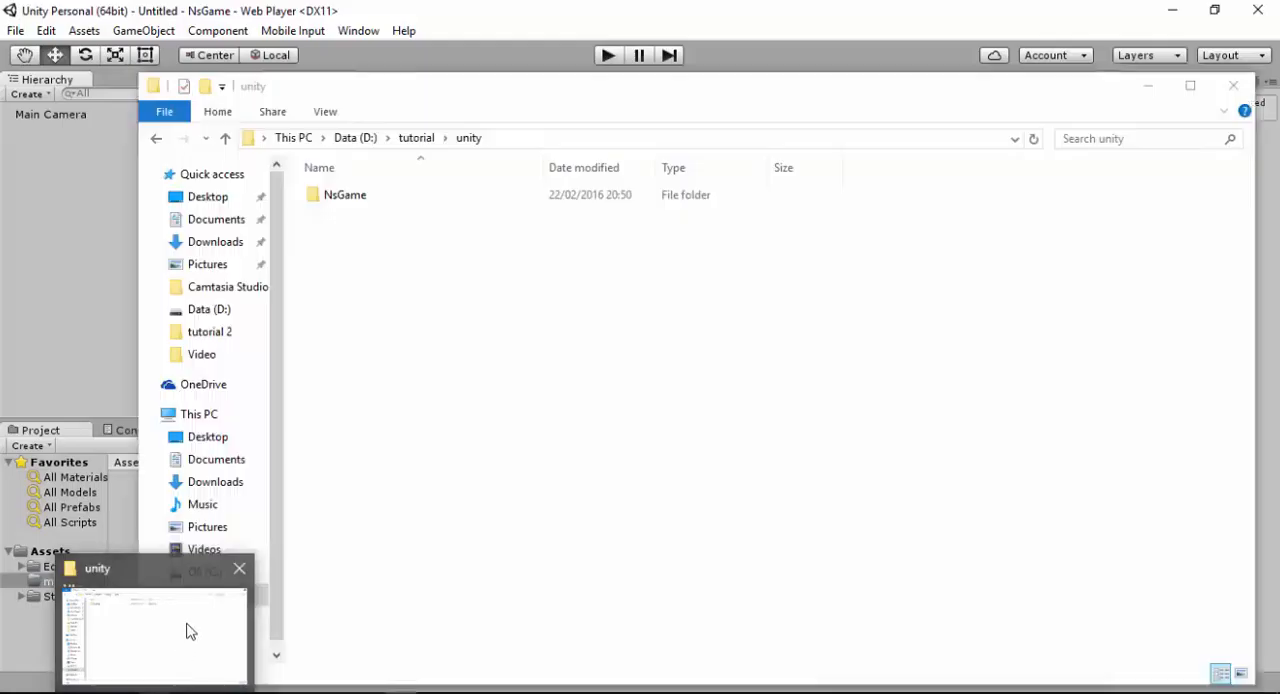
pyautogui.click(189, 630)
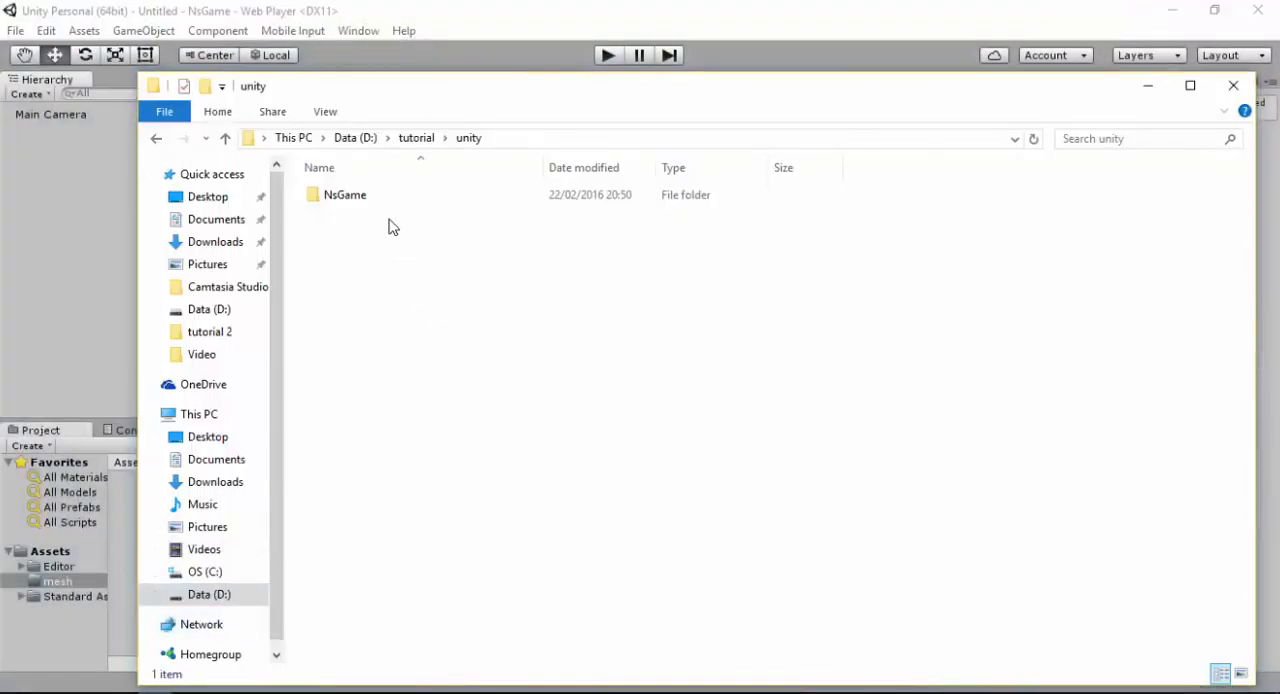
pyautogui.click(349, 201)
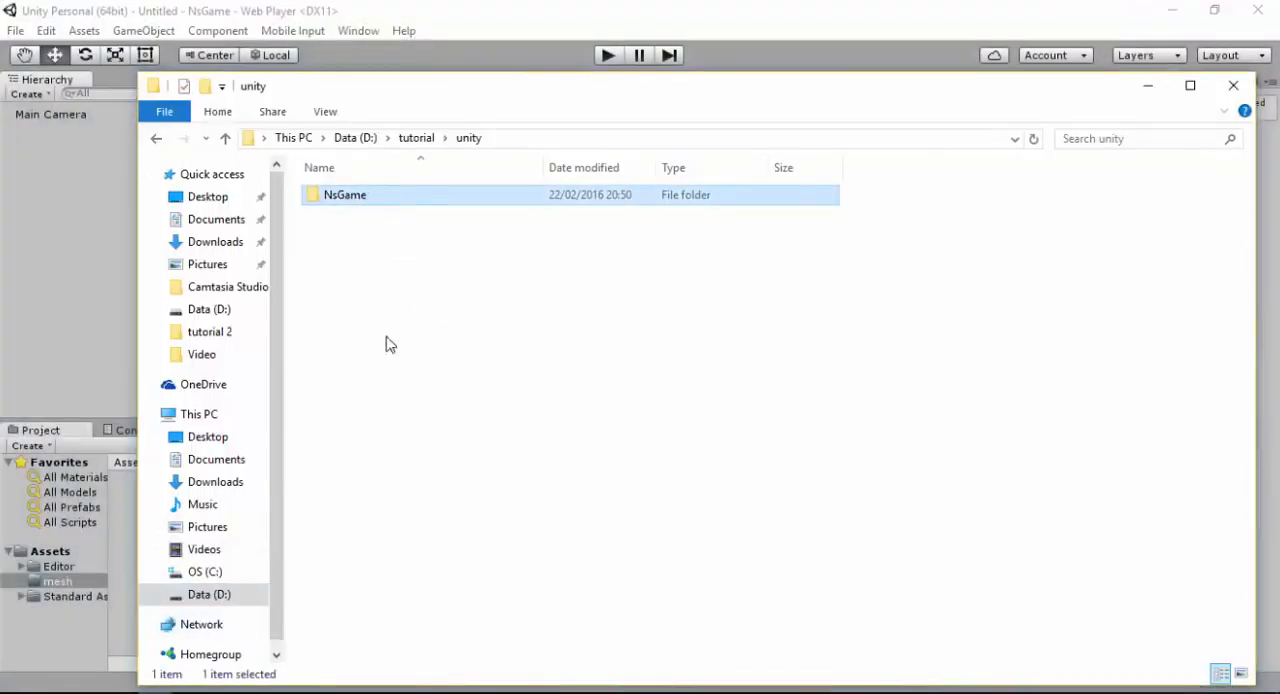
pyautogui.doubleClick(347, 199)
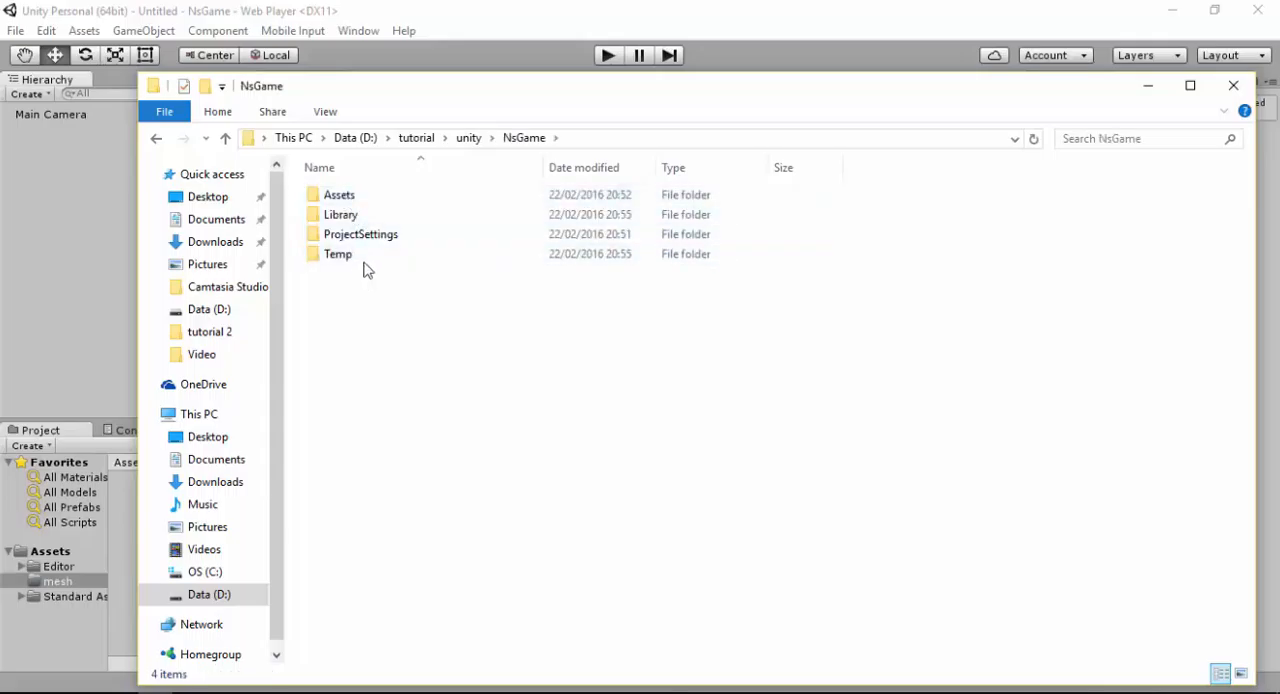
pyautogui.click(368, 200)
pyautogui.click(356, 238)
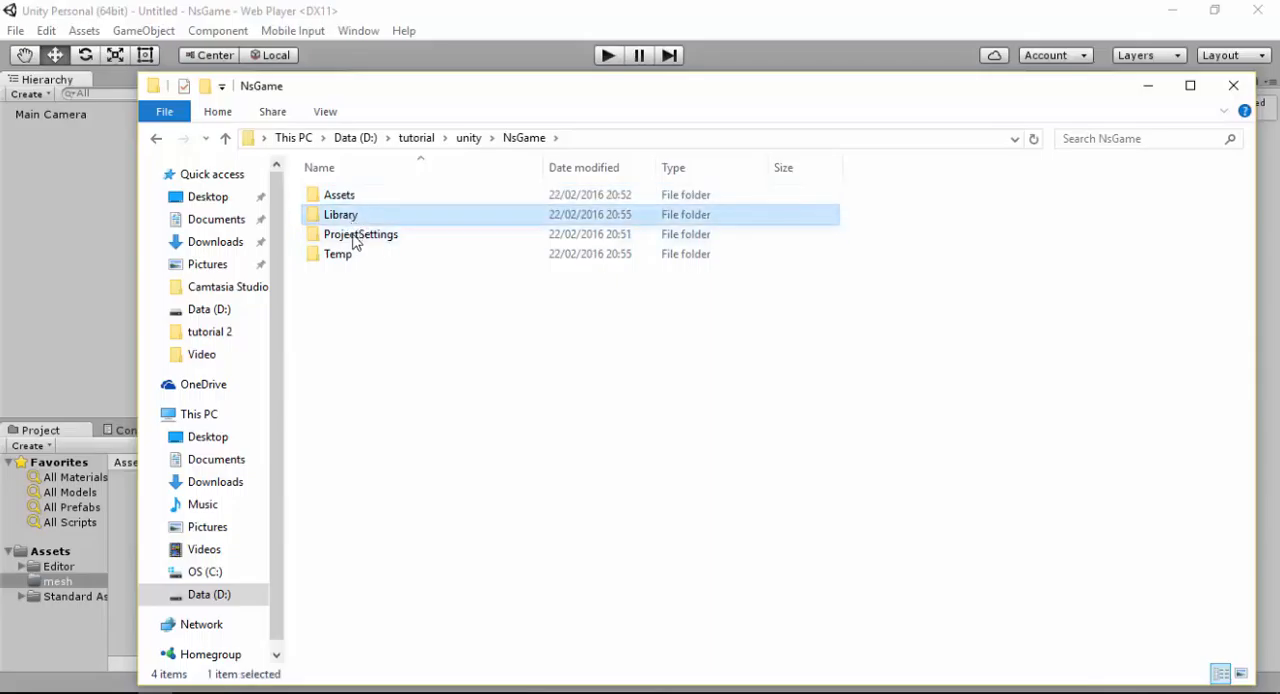
pyautogui.click(340, 260)
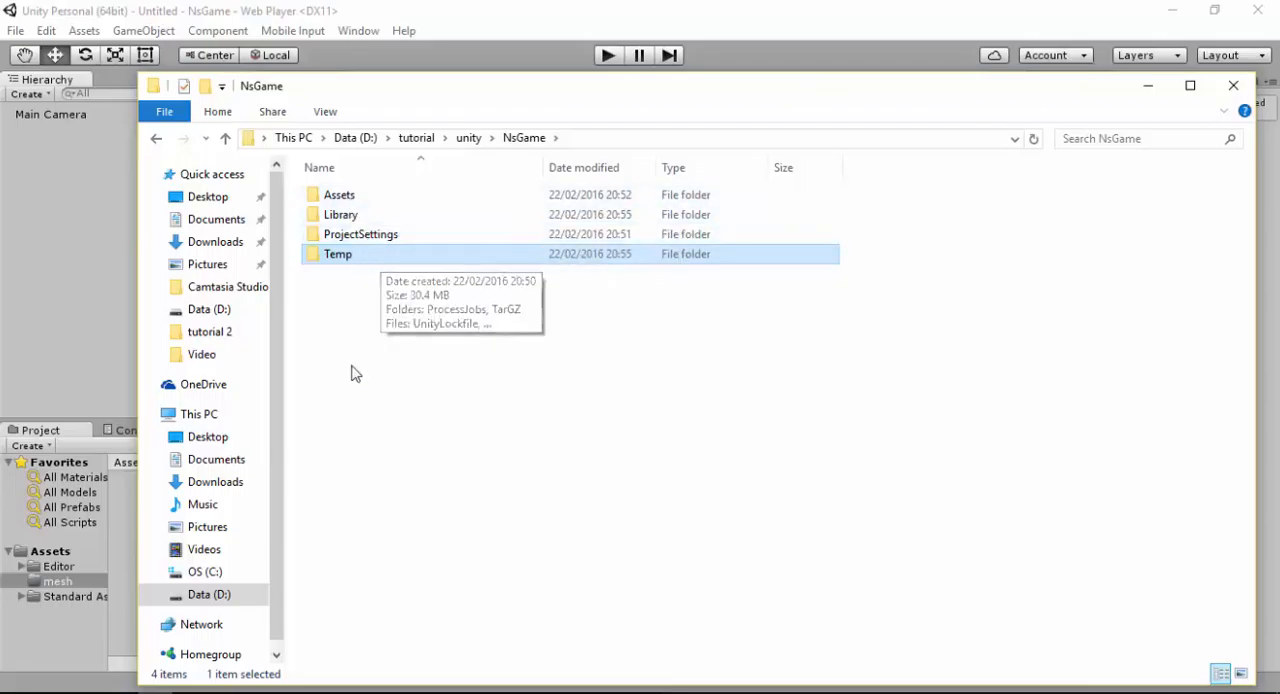
pyautogui.moveTo(551, 257); pyautogui.dragTo(340, 210)
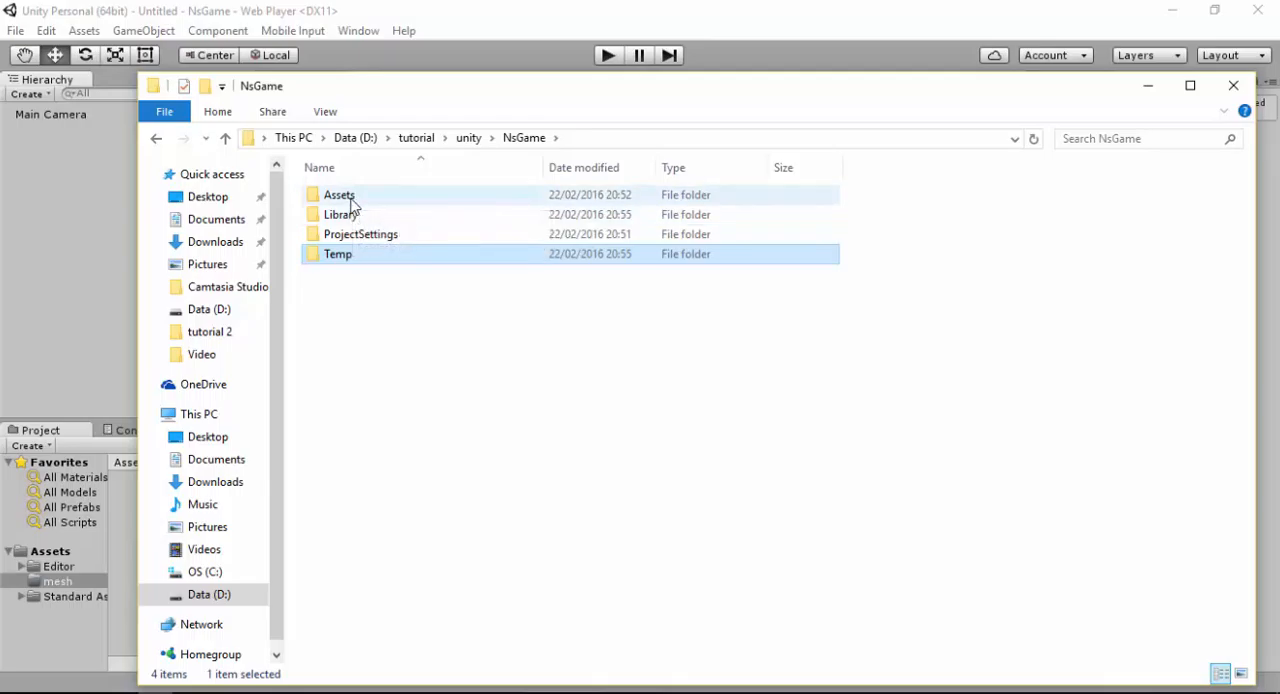
# Locate the mesh folder inside NsGame's Assets directory on disk and view its contents
pyautogui.doubleClick(340, 197)
pyautogui.moveTo(389, 91); pyautogui.dragTo(497, 123)
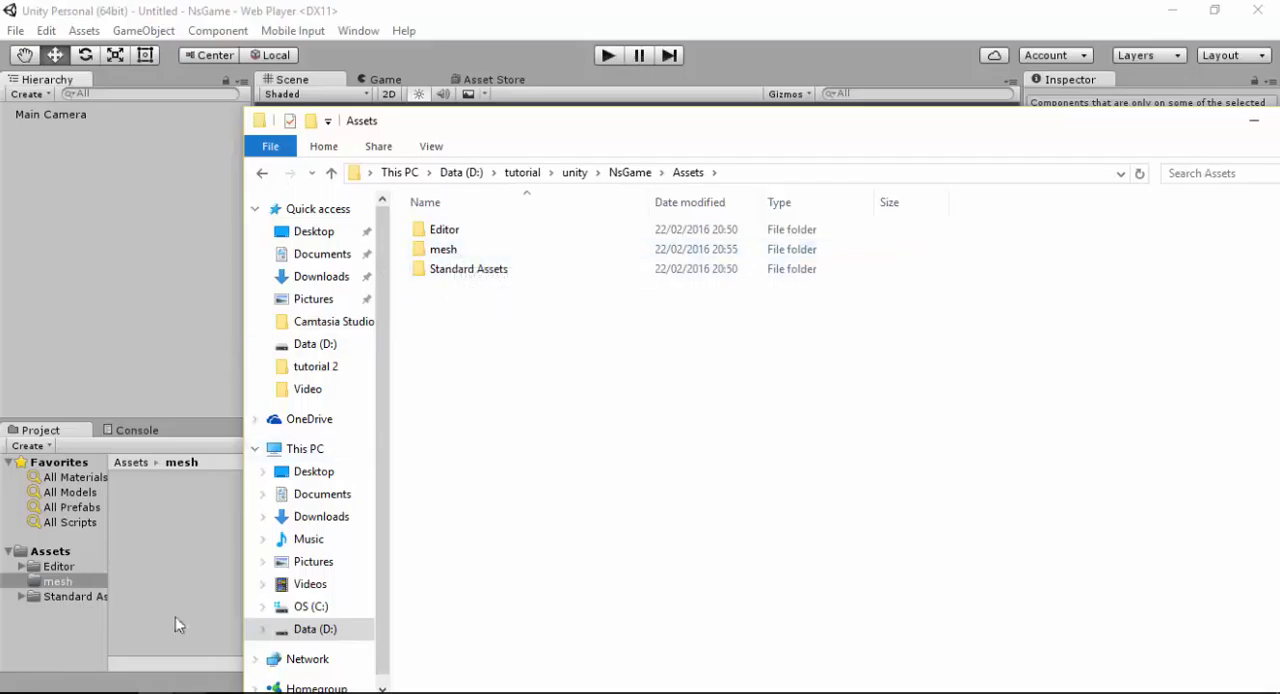
pyautogui.doubleClick(450, 251)
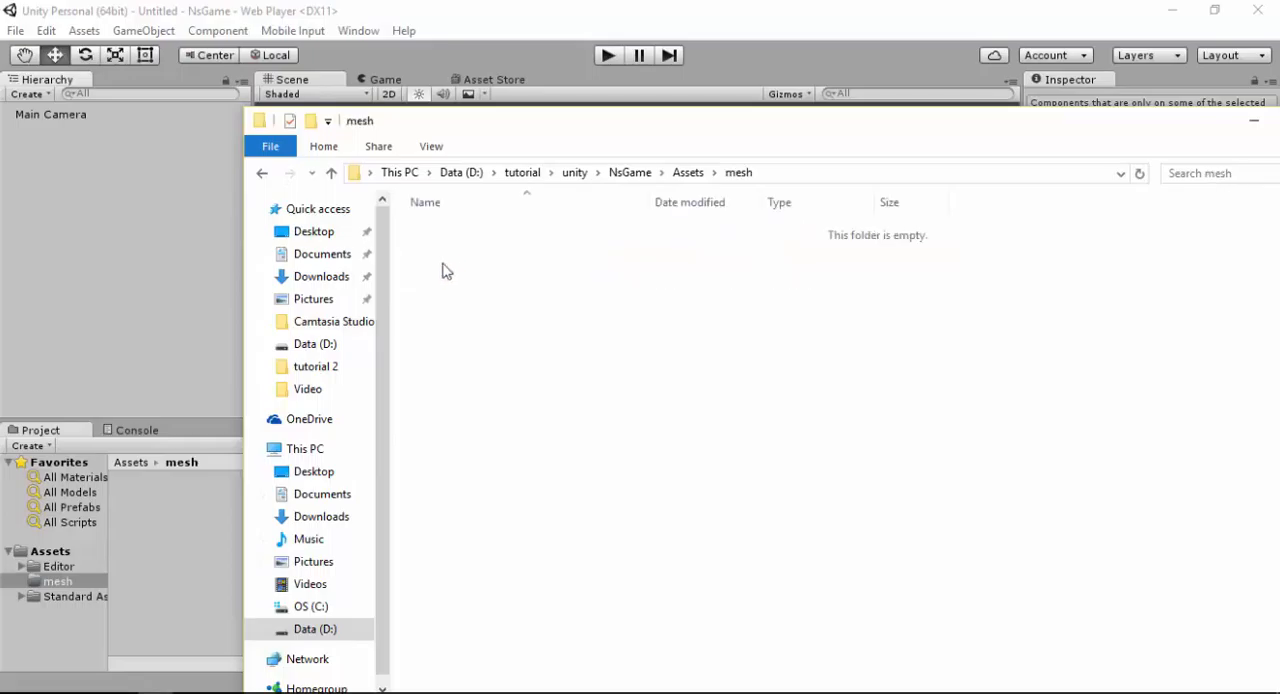
pyautogui.moveTo(470, 125)
pyautogui.mouseDown()
pyautogui.moveTo(526, 126)
pyautogui.moveTo(478, 121)
pyautogui.mouseUp()
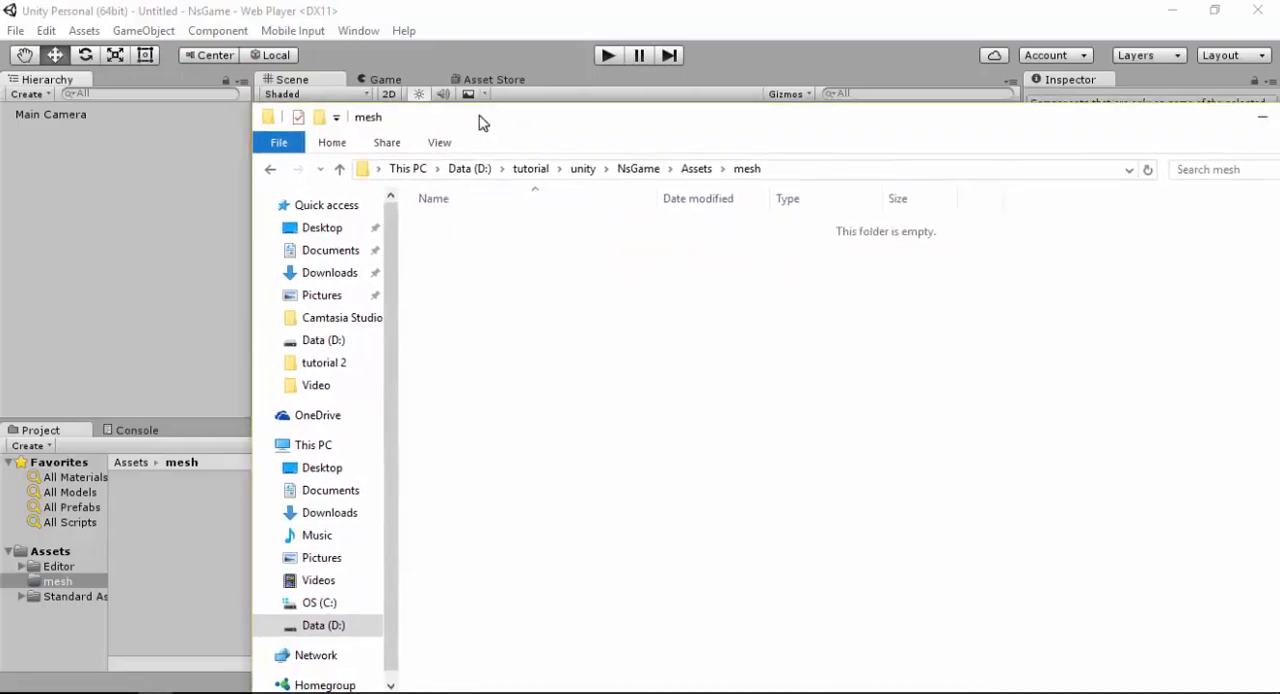
# Copy the Ceilings, floors and WallObjects folders from the Assets folder inside the tutorial directory
pyautogui.click(531, 172)
pyautogui.doubleClick(458, 228)
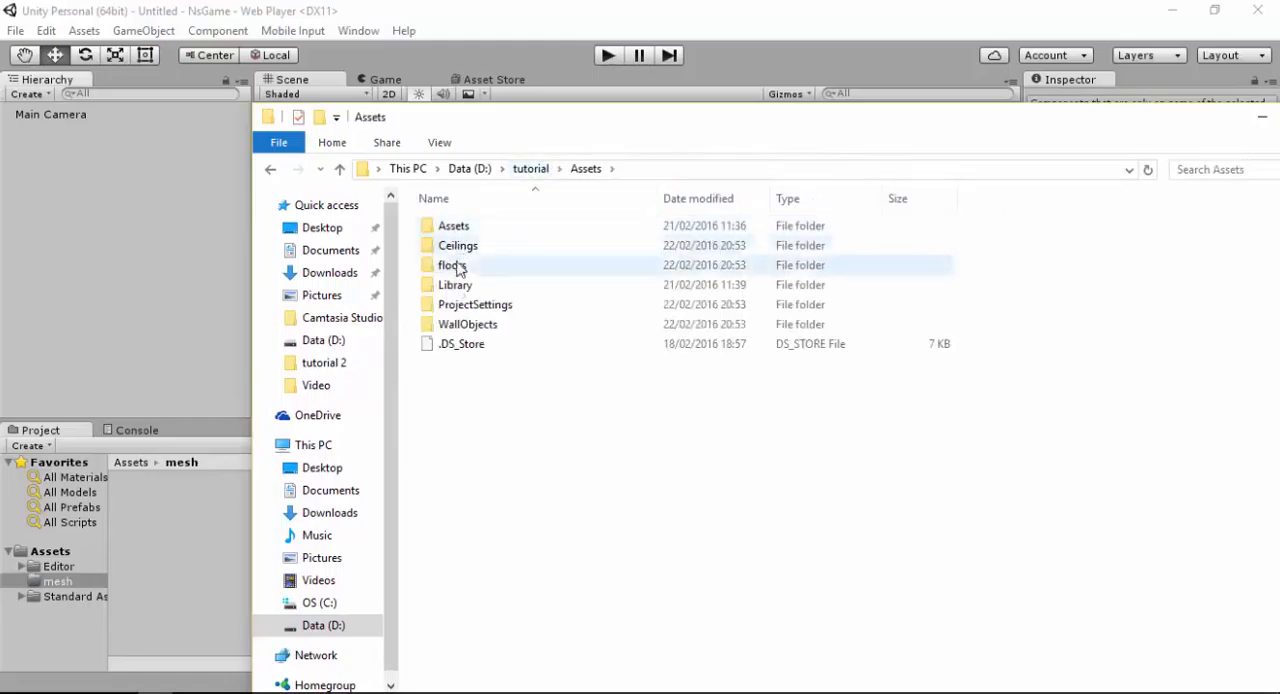
pyautogui.click(469, 247)
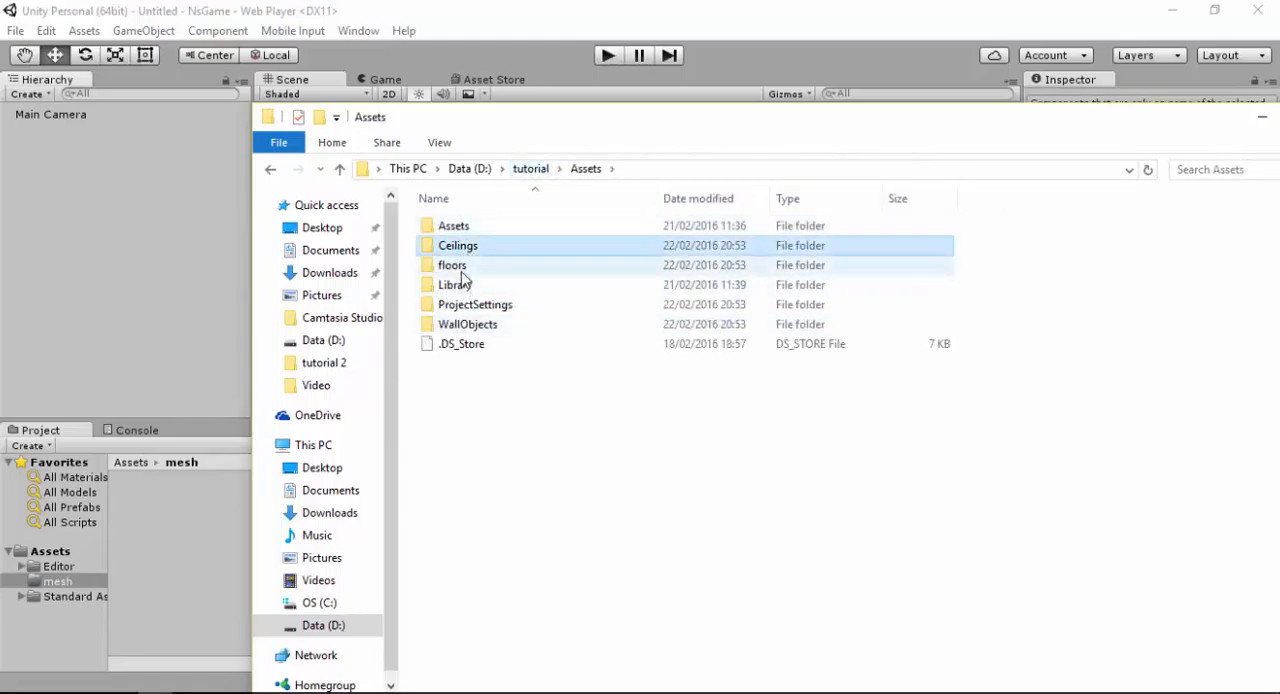
pyautogui.keyDown('ctrl'); pyautogui.click(457, 268); pyautogui.keyUp('ctrl')
pyautogui.keyDown('ctrl'); pyautogui.click(460, 326); pyautogui.keyUp('ctrl')
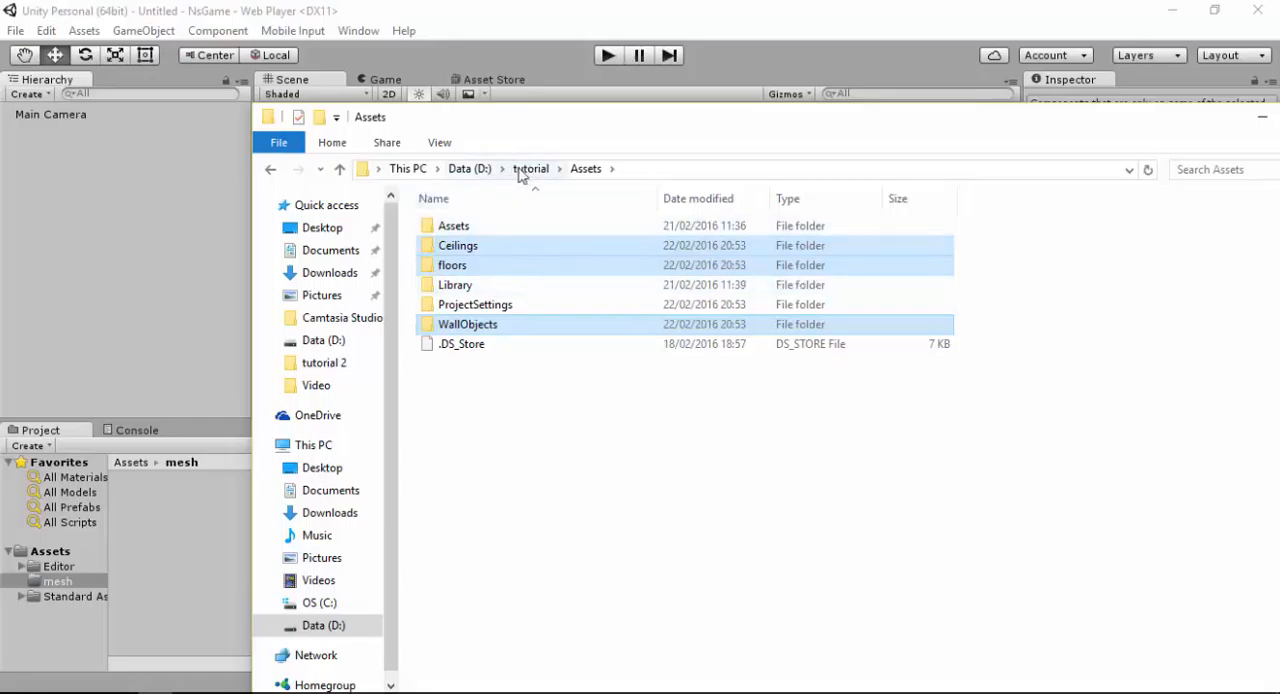
# Paste the copied Ceilings, floors and WallObjects folders into unity\NsGame\Assets\mesh
pyautogui.click(531, 171)
pyautogui.doubleClick(476, 248)
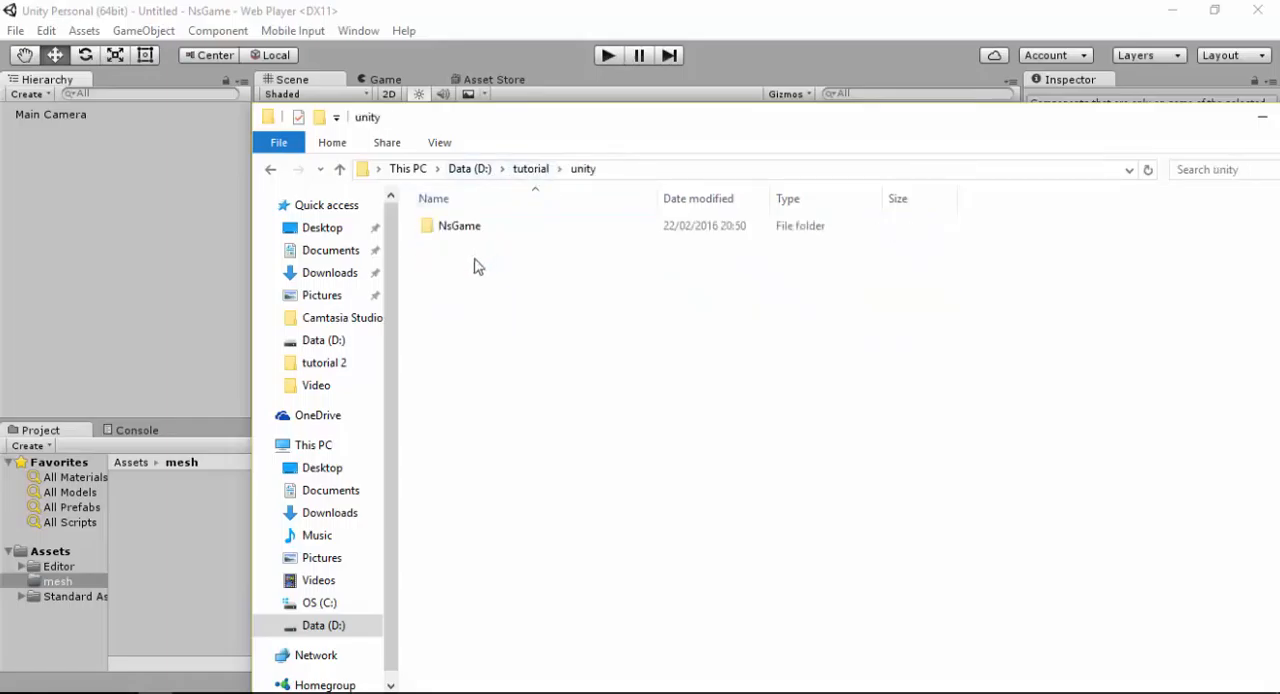
pyautogui.doubleClick(468, 228)
pyautogui.doubleClick(460, 230)
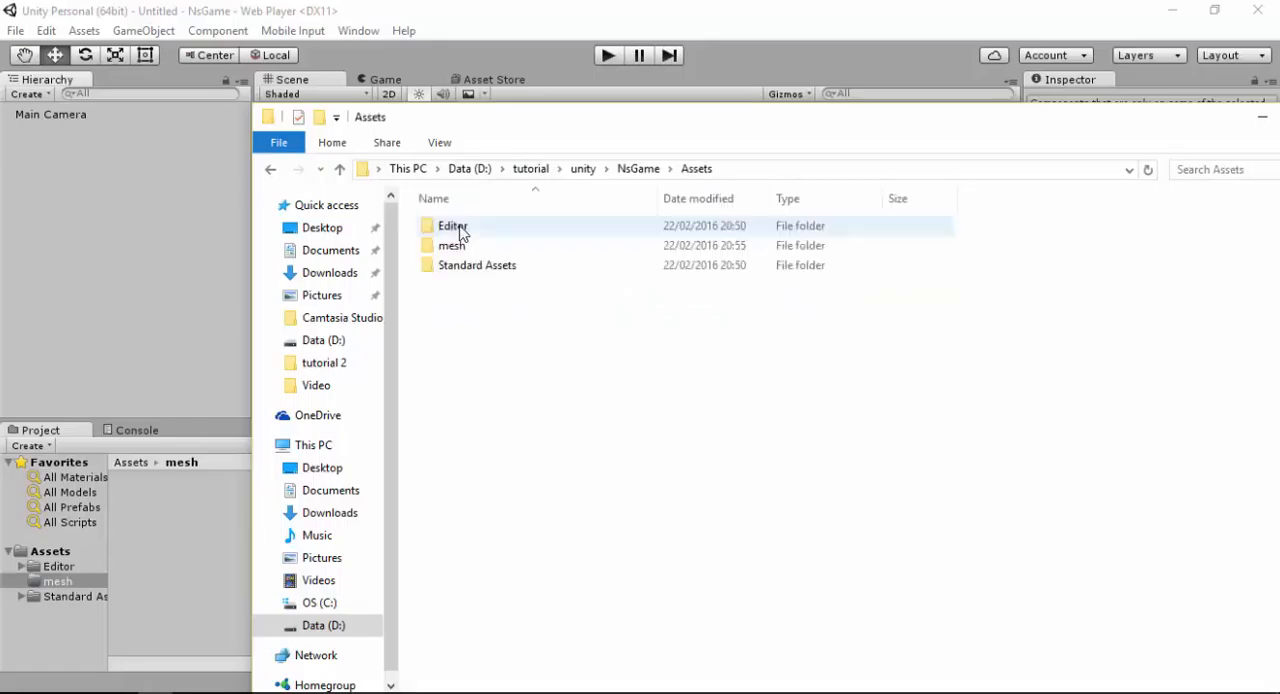
pyautogui.doubleClick(463, 247)
pyautogui.rightClick(470, 260)
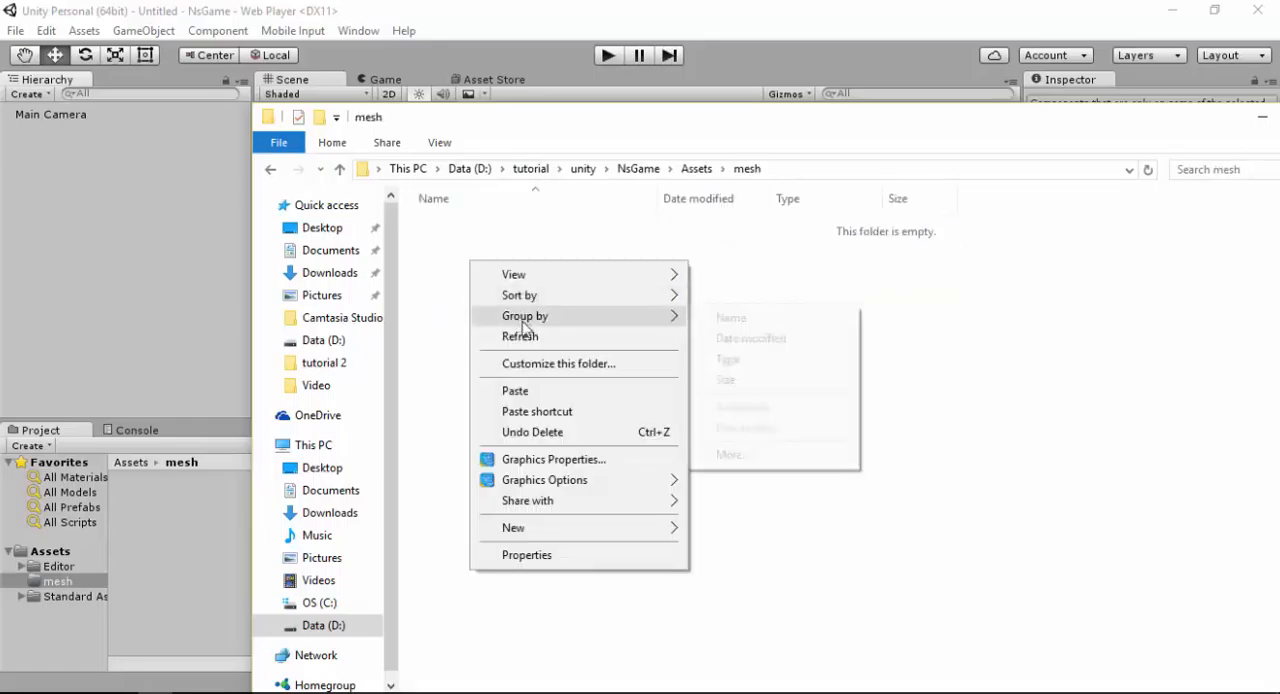
pyautogui.click(526, 390)
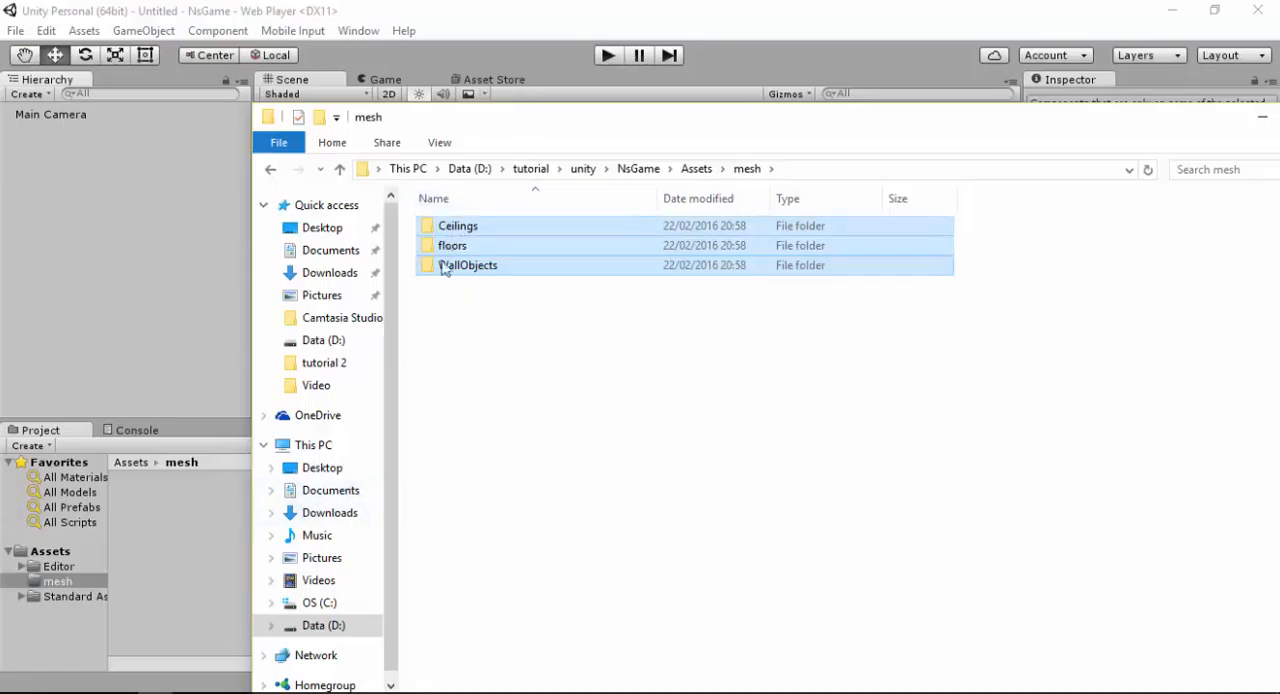
# Switch back to Unity and check the Ceilings, floors and WallObjects folders imported into mesh
pyautogui.click(175, 600)
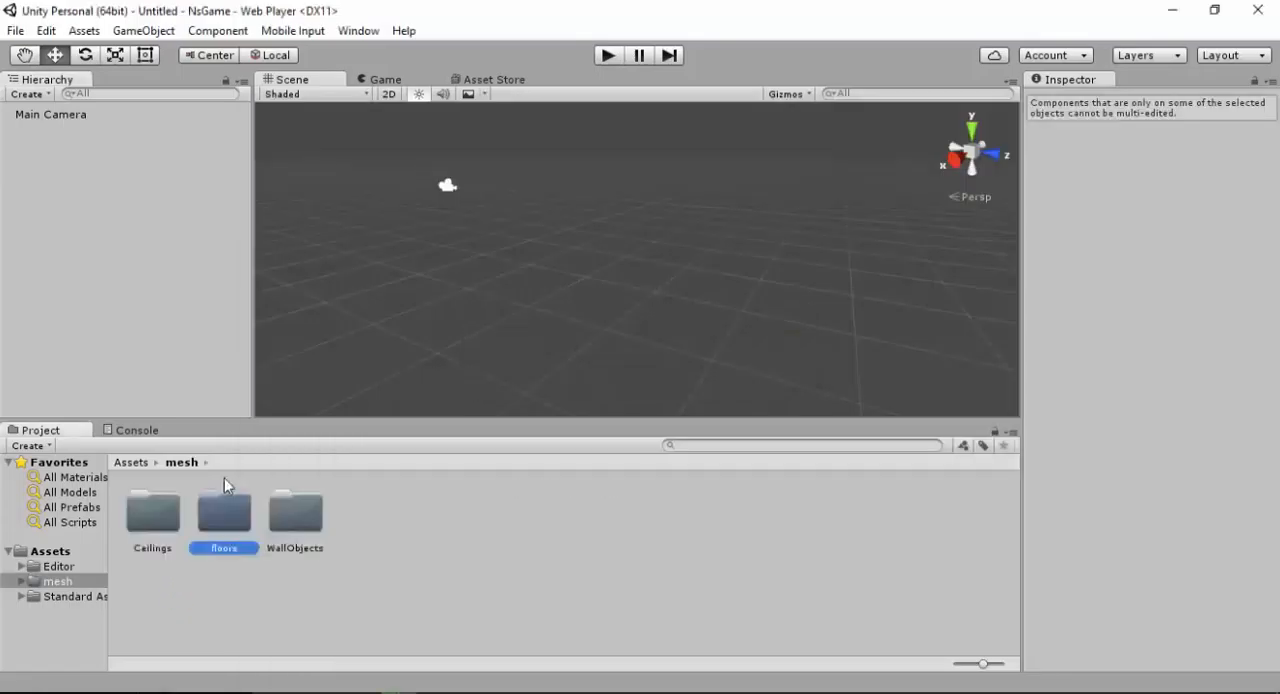
pyautogui.click(305, 528)
pyautogui.click(166, 524)
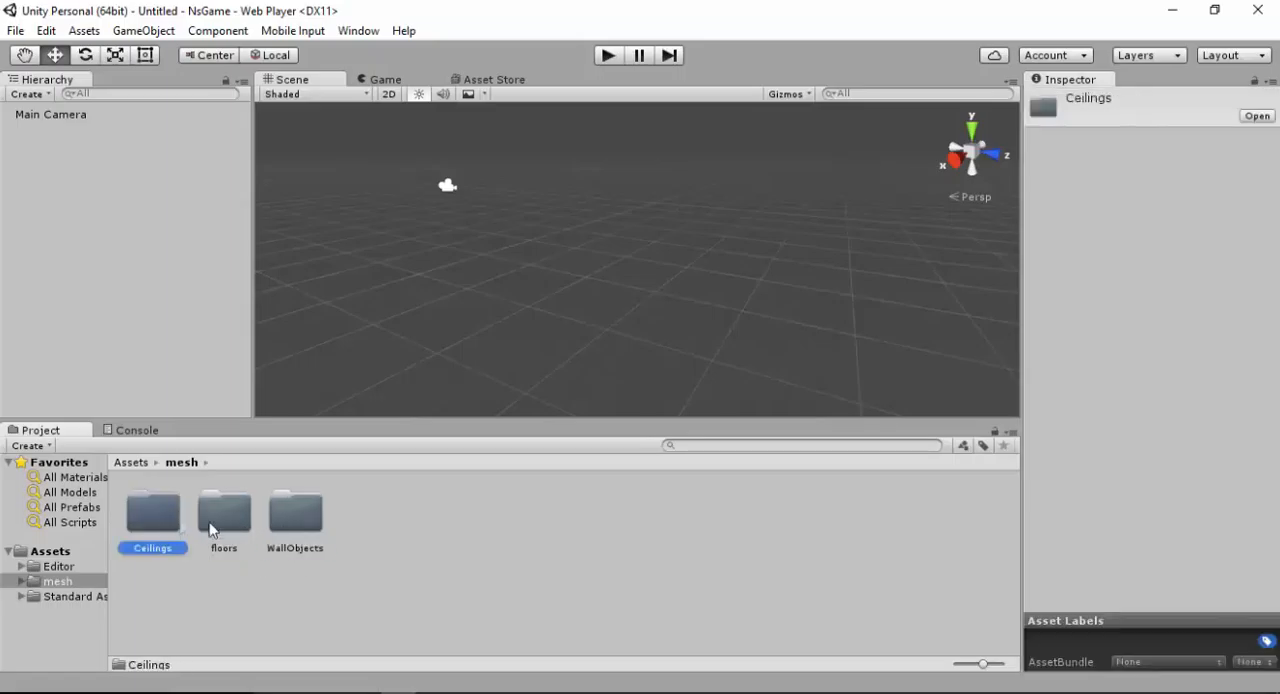
pyautogui.click(222, 527)
pyautogui.click(285, 528)
pyautogui.click(228, 527)
pyautogui.click(166, 519)
pyautogui.click(336, 600)
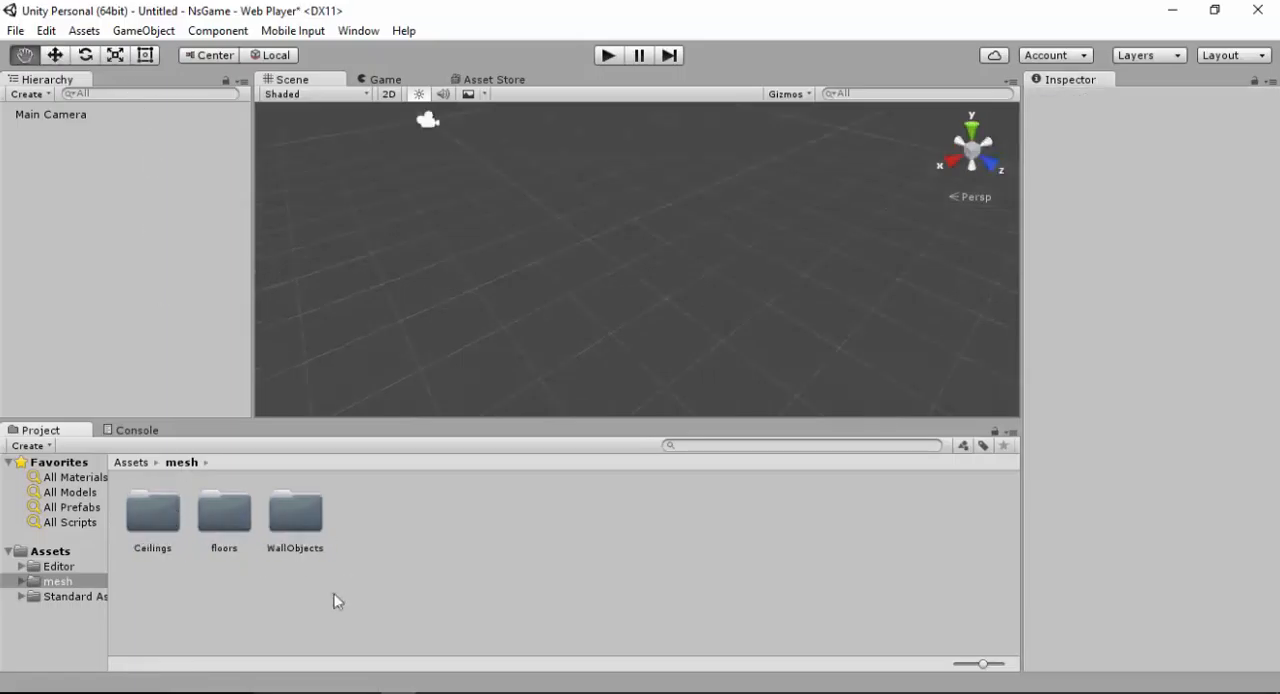
# Add the Floor_1 model from the floors folder to the scene and raise it to a Y position of about -0.14
pyautogui.doubleClick(221, 513)
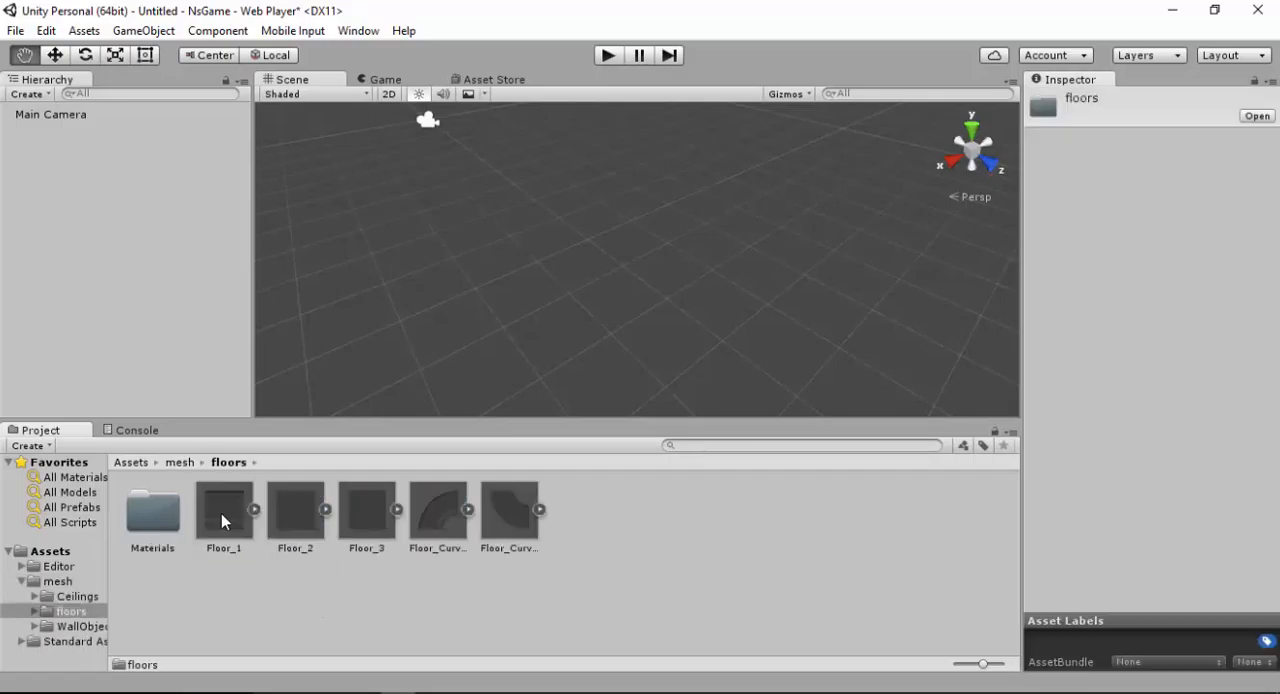
pyautogui.click(221, 513)
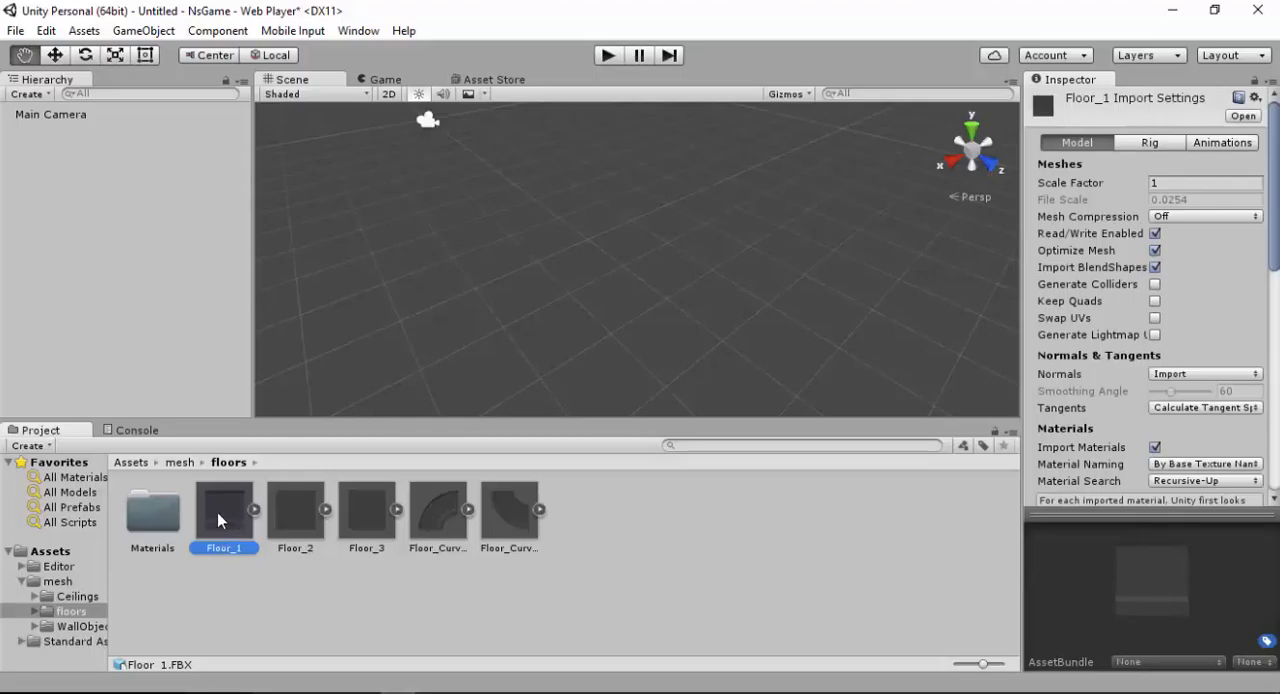
pyautogui.moveTo(217, 512); pyautogui.dragTo(715, 203)
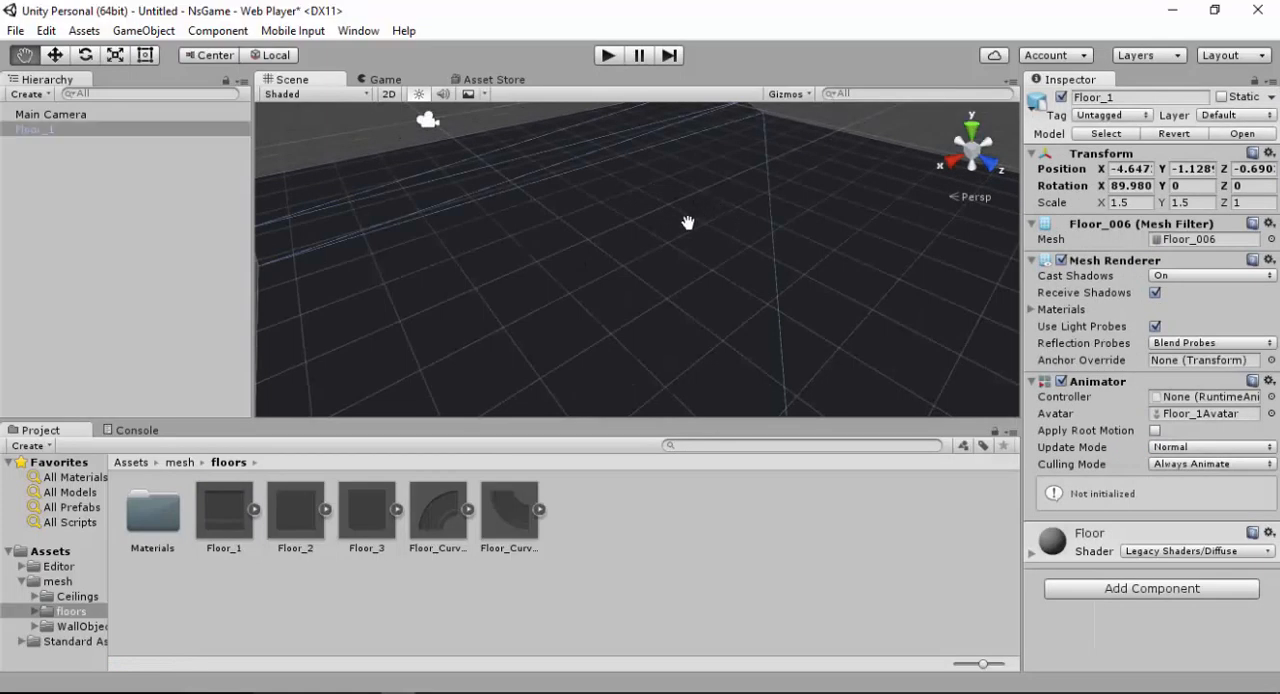
pyautogui.keyDown('alt'); pyautogui.moveTo(666, 223); pyautogui.dragTo(632, 276, button='right'); pyautogui.keyUp('alt')
pyautogui.keyDown('alt'); pyautogui.moveTo(632, 276); pyautogui.dragTo(604, 264); pyautogui.keyUp('alt')
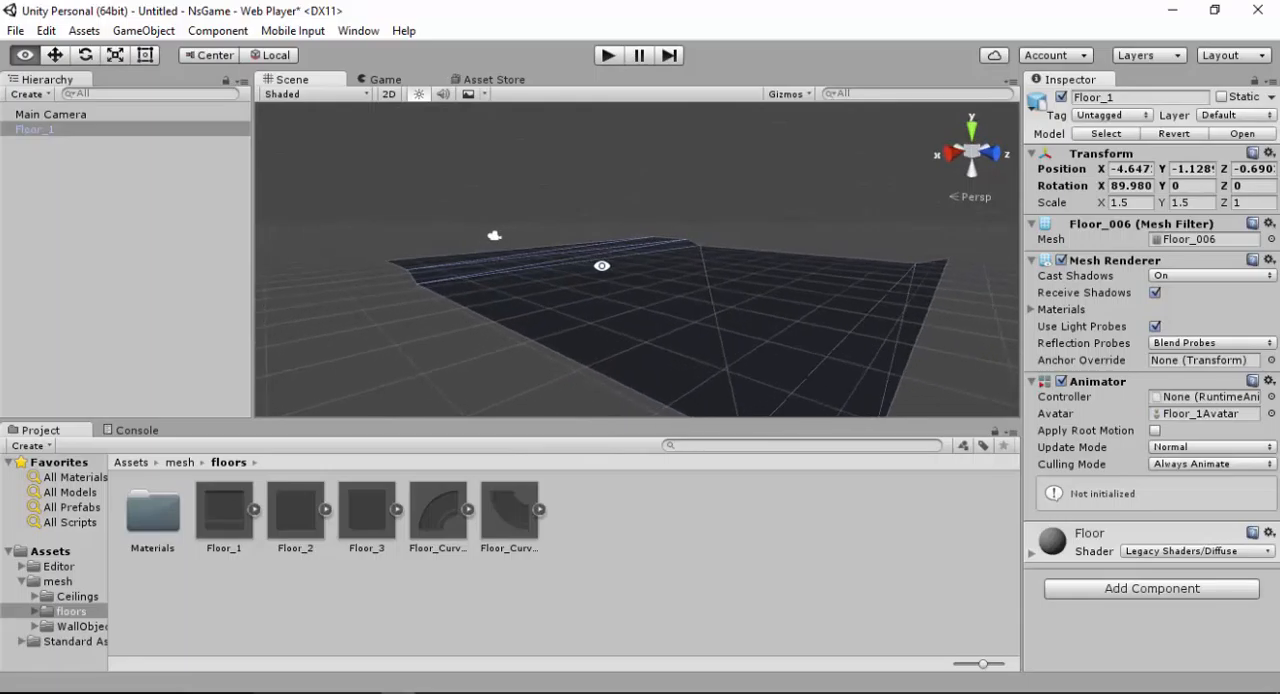
pyautogui.moveTo(672, 342)
pyautogui.mouseDown()
pyautogui.moveTo(674, 296)
pyautogui.moveTo(673, 318)
pyautogui.mouseUp()
pyautogui.doubleClick(48, 130)
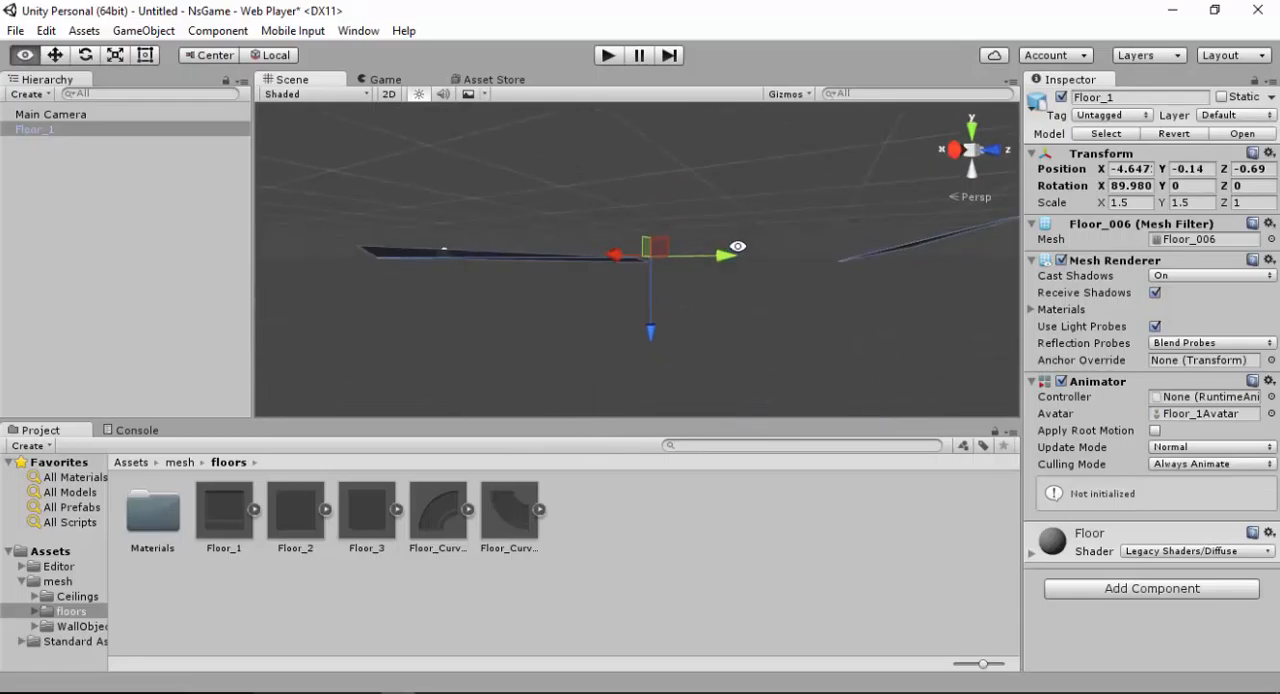
# Raise the Main Camera above the floor to a Y position of 2.31
pyautogui.click(45, 115)
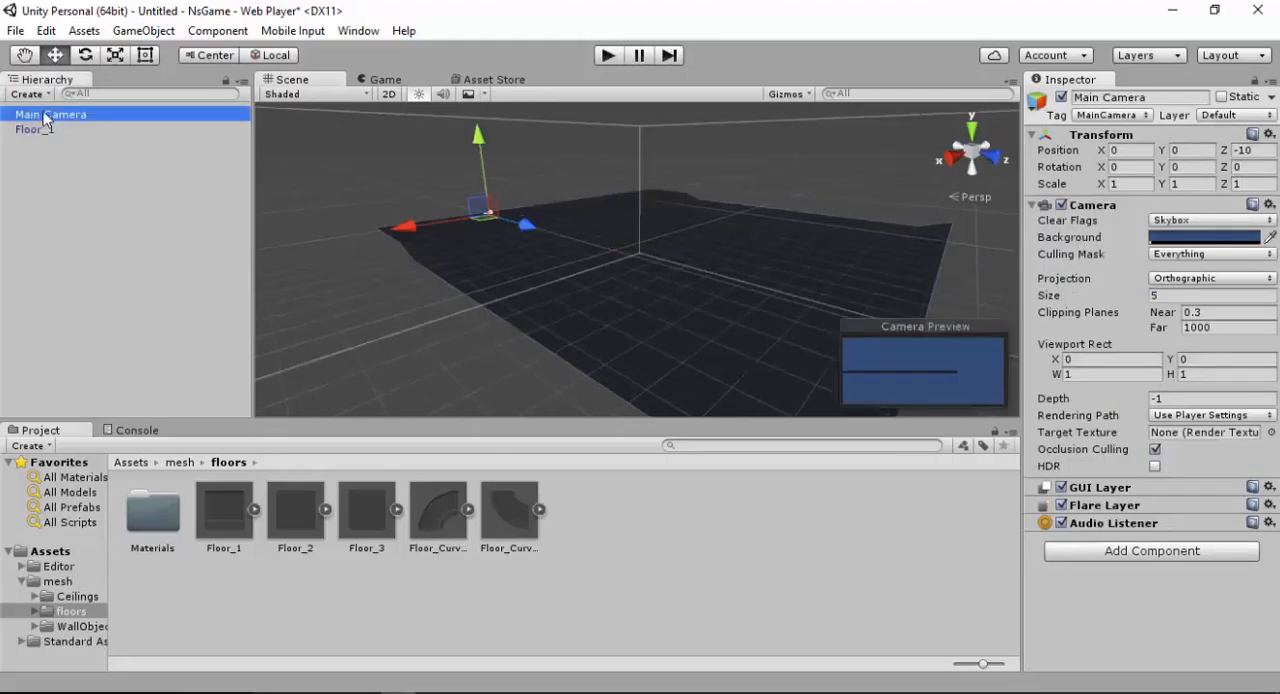
pyautogui.moveTo(478, 138); pyautogui.dragTo(475, 101)
pyautogui.keyDown('alt'); pyautogui.moveTo(474, 191); pyautogui.dragTo(711, 294); pyautogui.keyUp('alt')
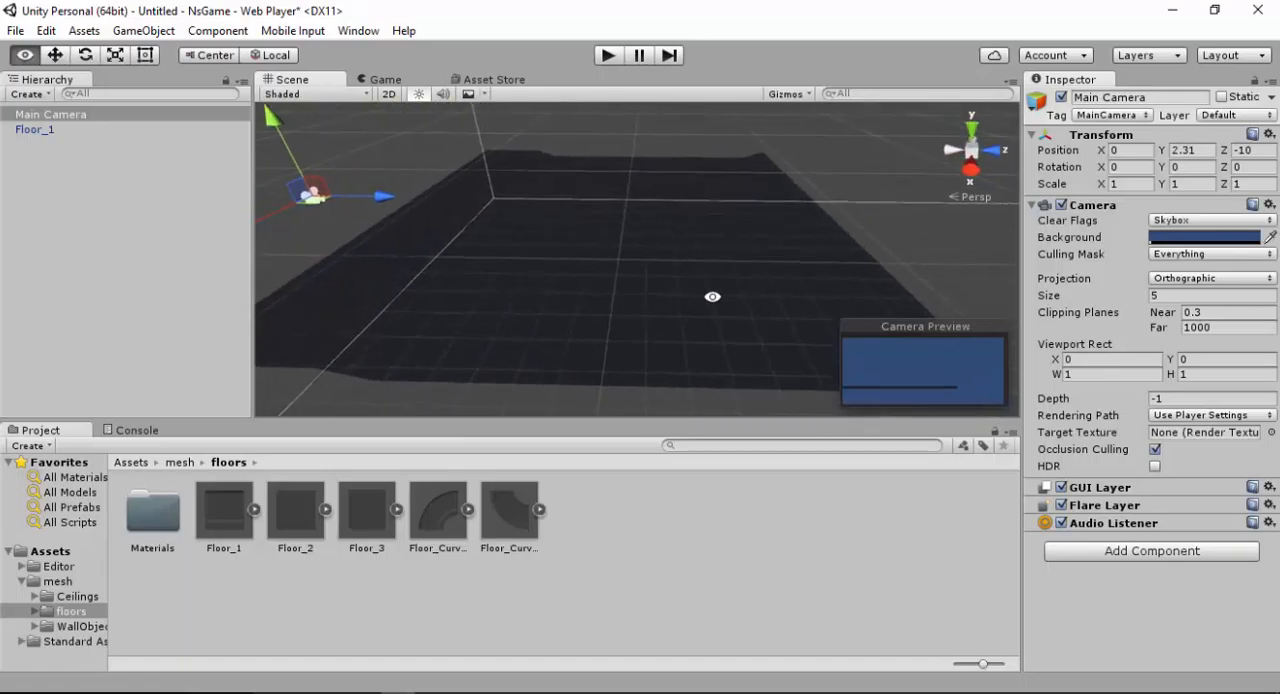
pyautogui.keyDown('alt'); pyautogui.moveTo(403, 250); pyautogui.dragTo(434, 254); pyautogui.keyUp('alt')
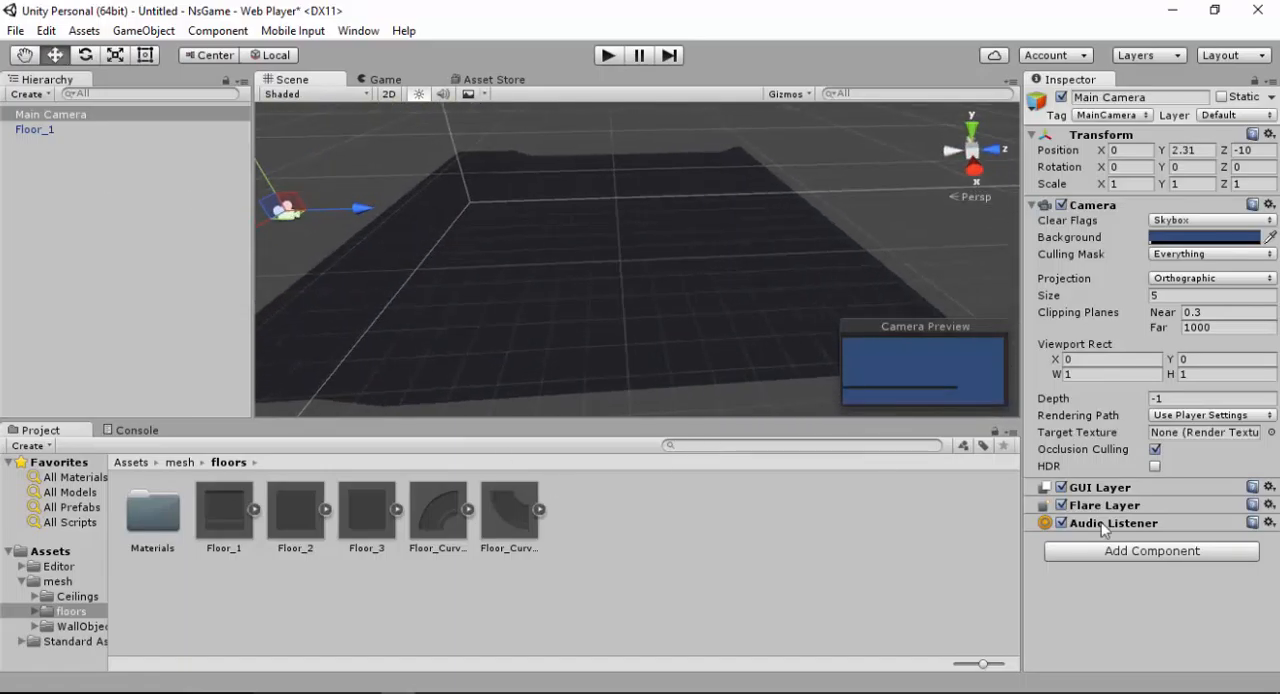
pyautogui.keyDown('alt'); pyautogui.moveTo(814, 286); pyautogui.dragTo(573, 260); pyautogui.keyUp('alt')
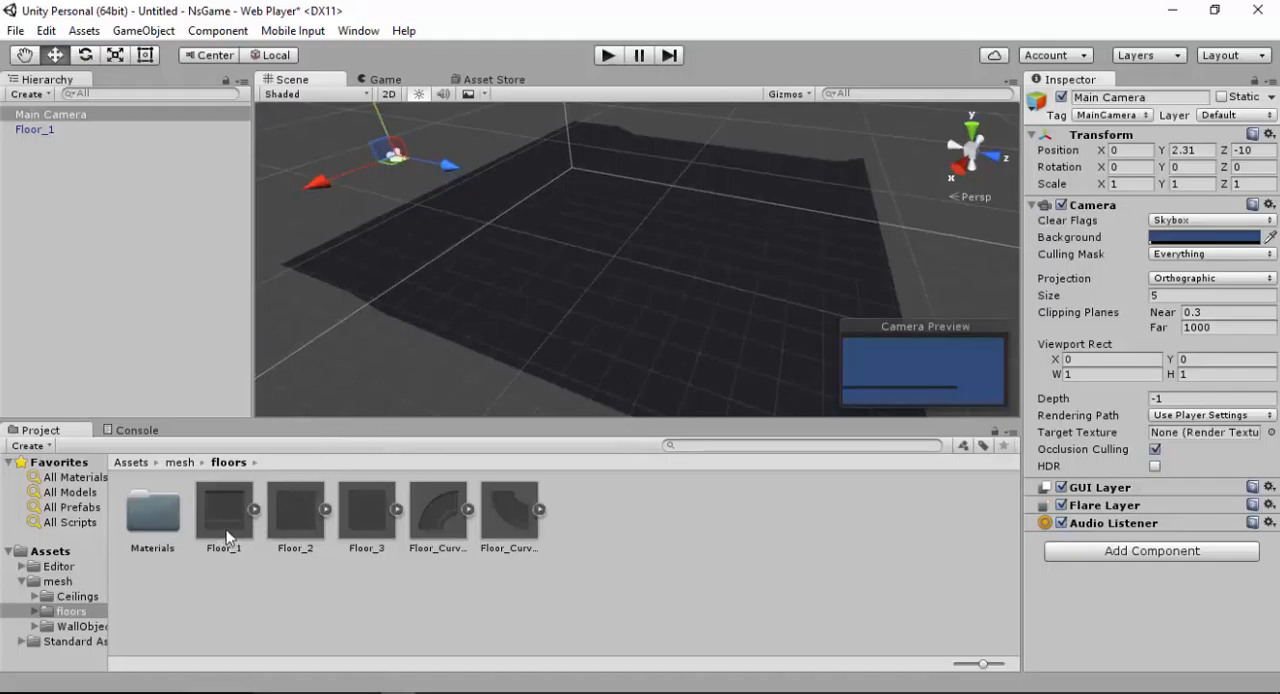
# Raise Floor_1 above the scene grid to a Y position of 0.32
pyautogui.click(45, 130)
pyautogui.click(48, 186)
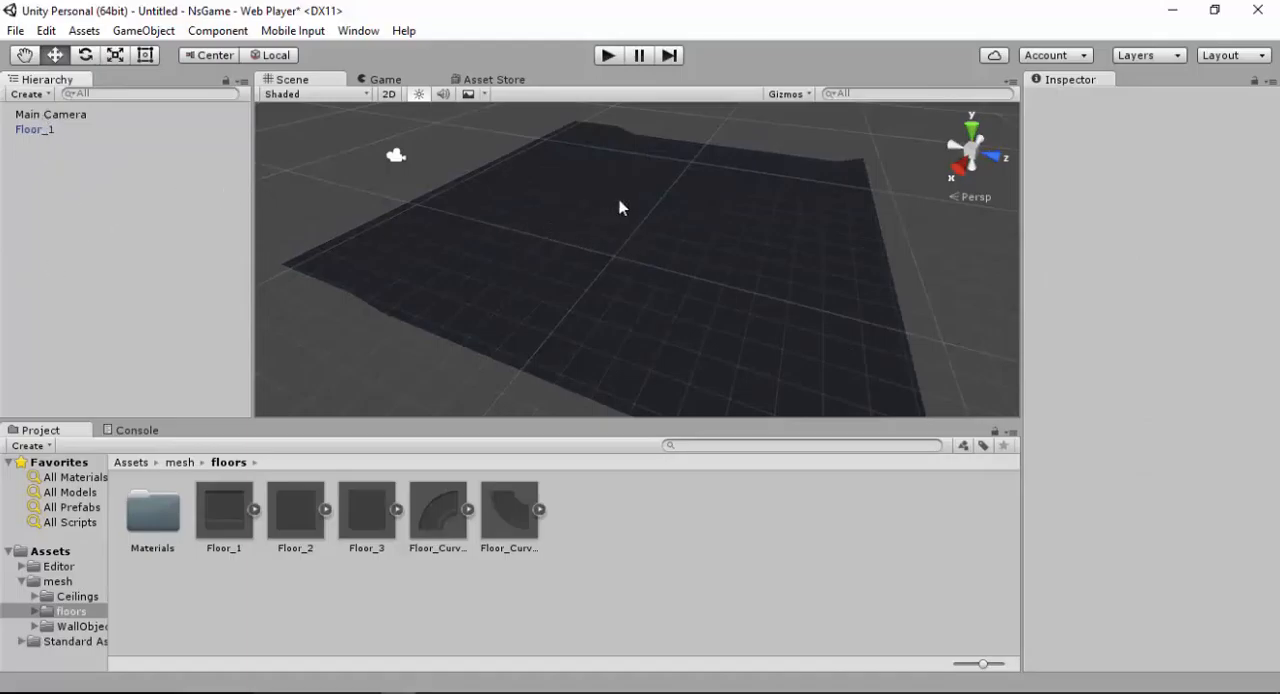
pyautogui.click(33, 115)
pyautogui.click(33, 127)
pyautogui.moveTo(600, 272); pyautogui.dragTo(583, 240, button='middle')
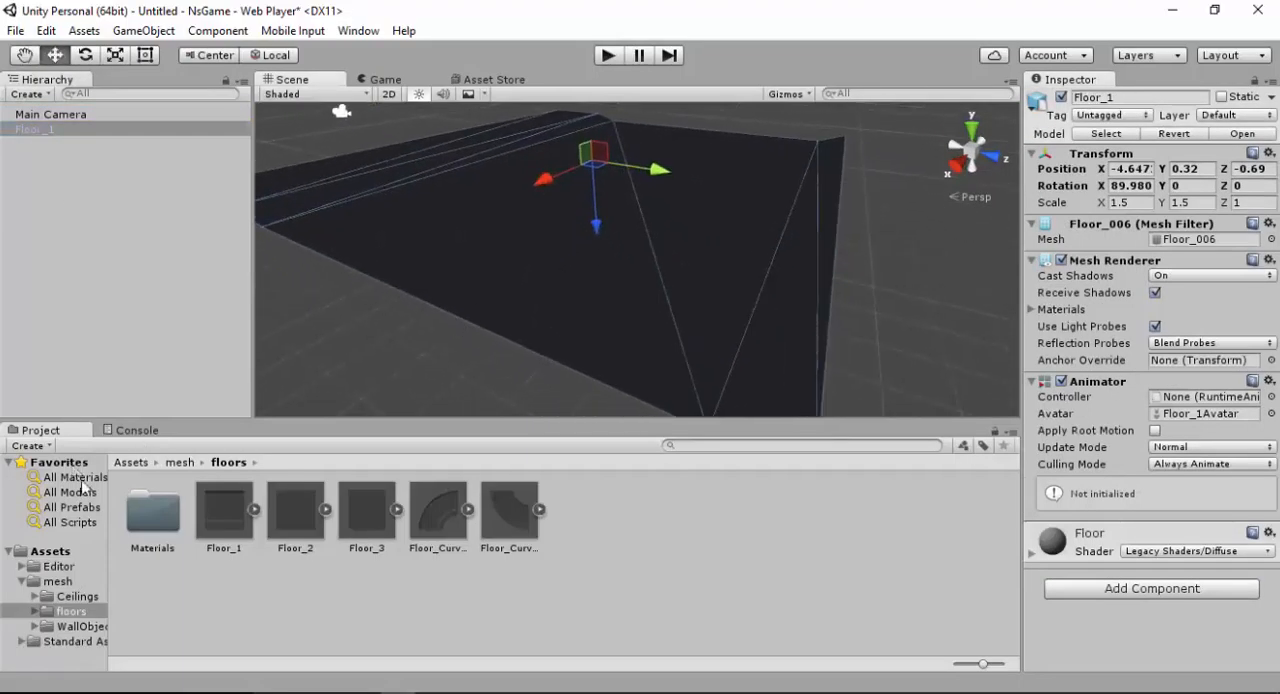
# Add the Wall_1 model from the WallObjects folder and move it onto the floor at X -4.49, Y 0.1, Z 2.52
pyautogui.click(180, 462)
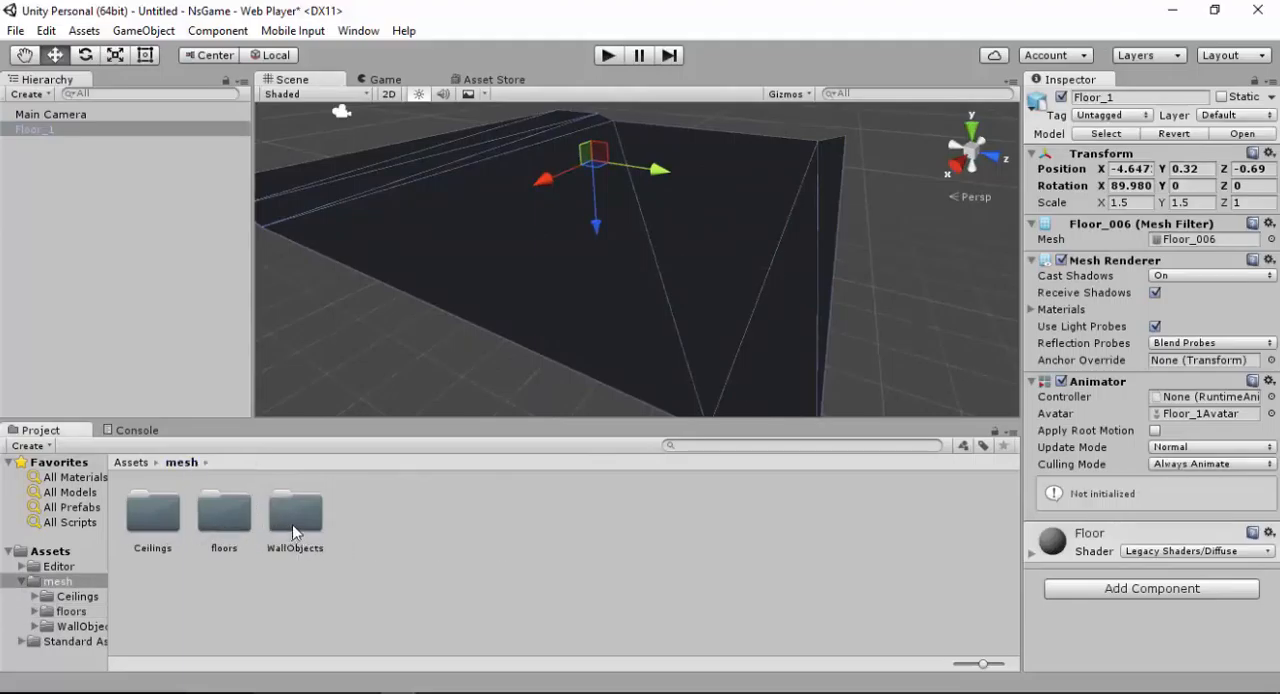
pyautogui.doubleClick(293, 532)
pyautogui.moveTo(231, 509); pyautogui.dragTo(669, 185)
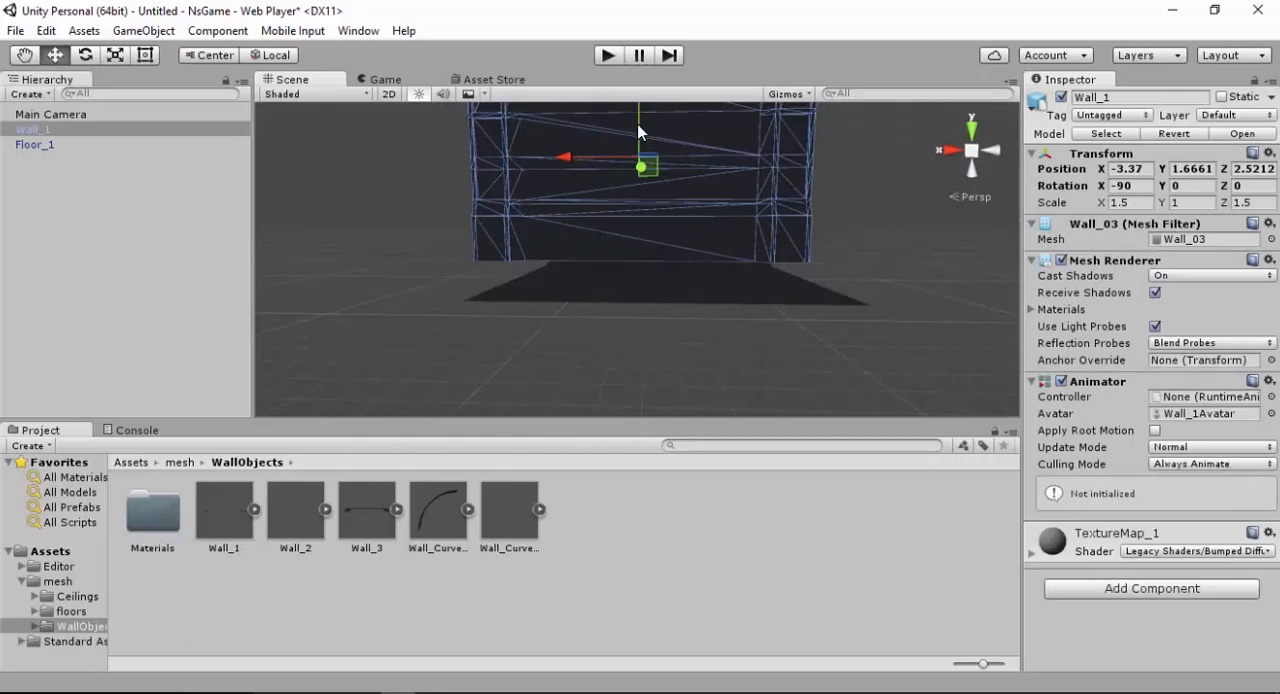
pyautogui.moveTo(638, 127); pyautogui.dragTo(632, 154)
pyautogui.moveTo(566, 181); pyautogui.dragTo(680, 272)
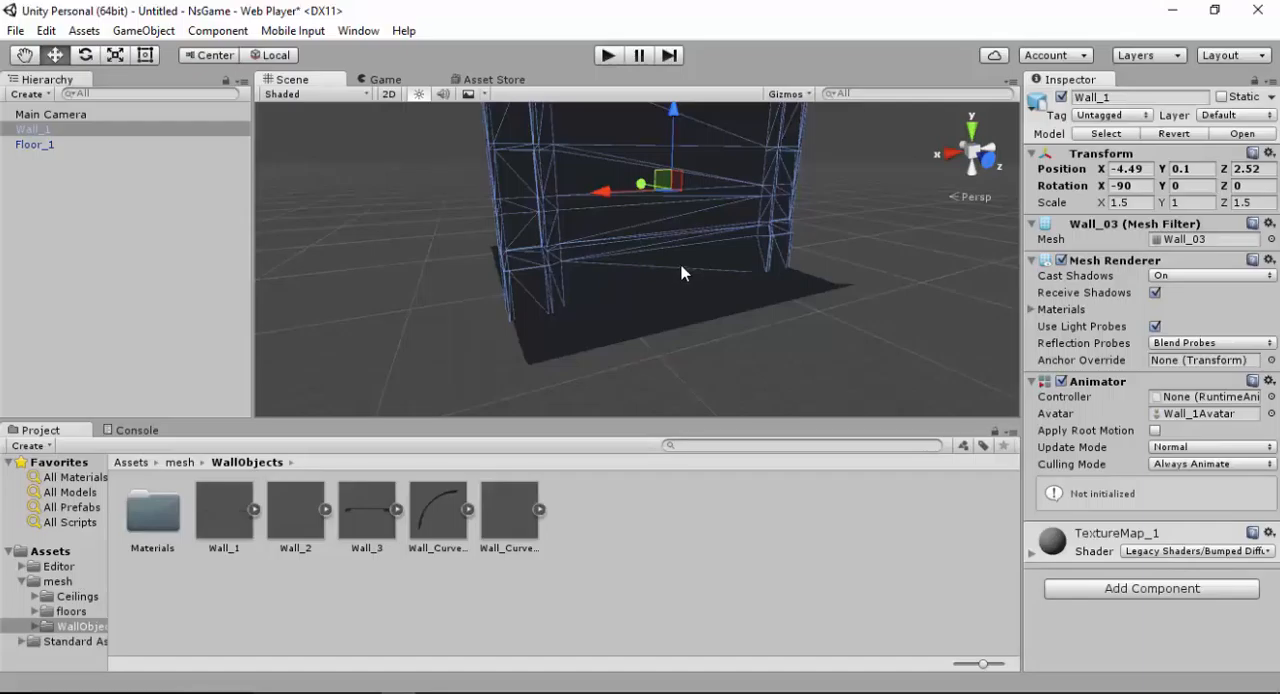
# Set Wall_1's X scale to 1.5015
pyautogui.click(578, 345)
pyautogui.click(603, 200)
pyautogui.click(1140, 203)
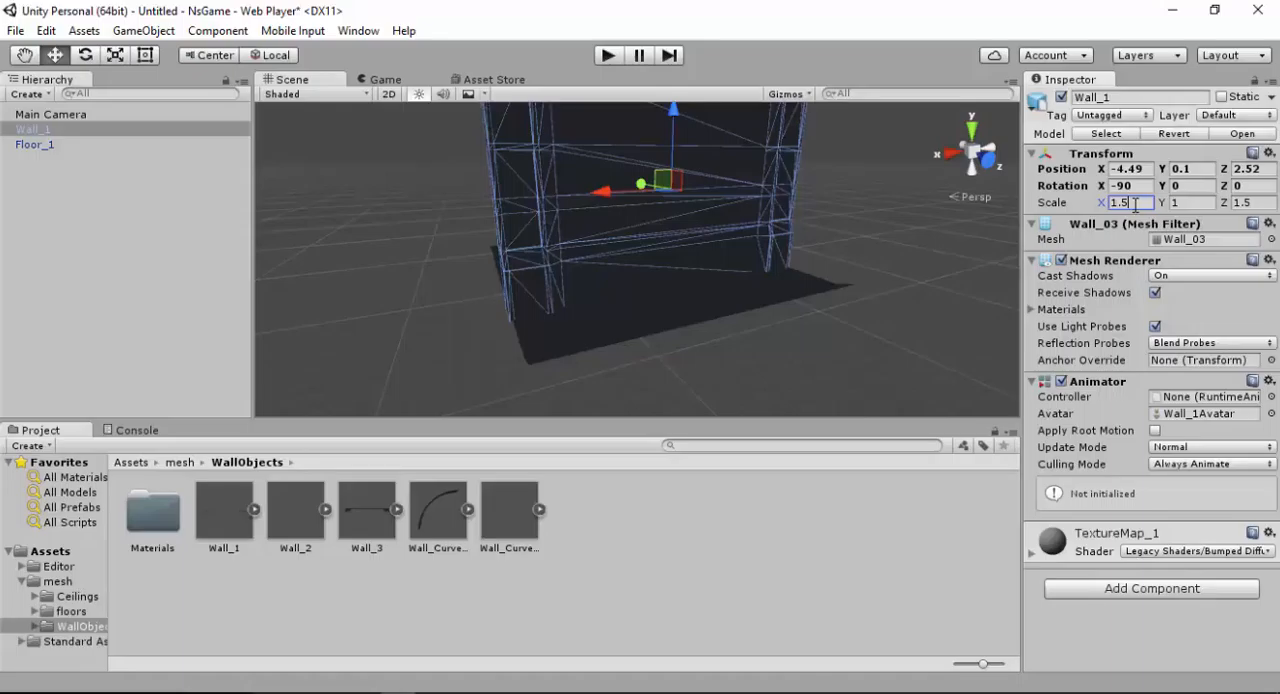
pyautogui.write('015')
pyautogui.click(806, 348)
pyautogui.click(702, 186)
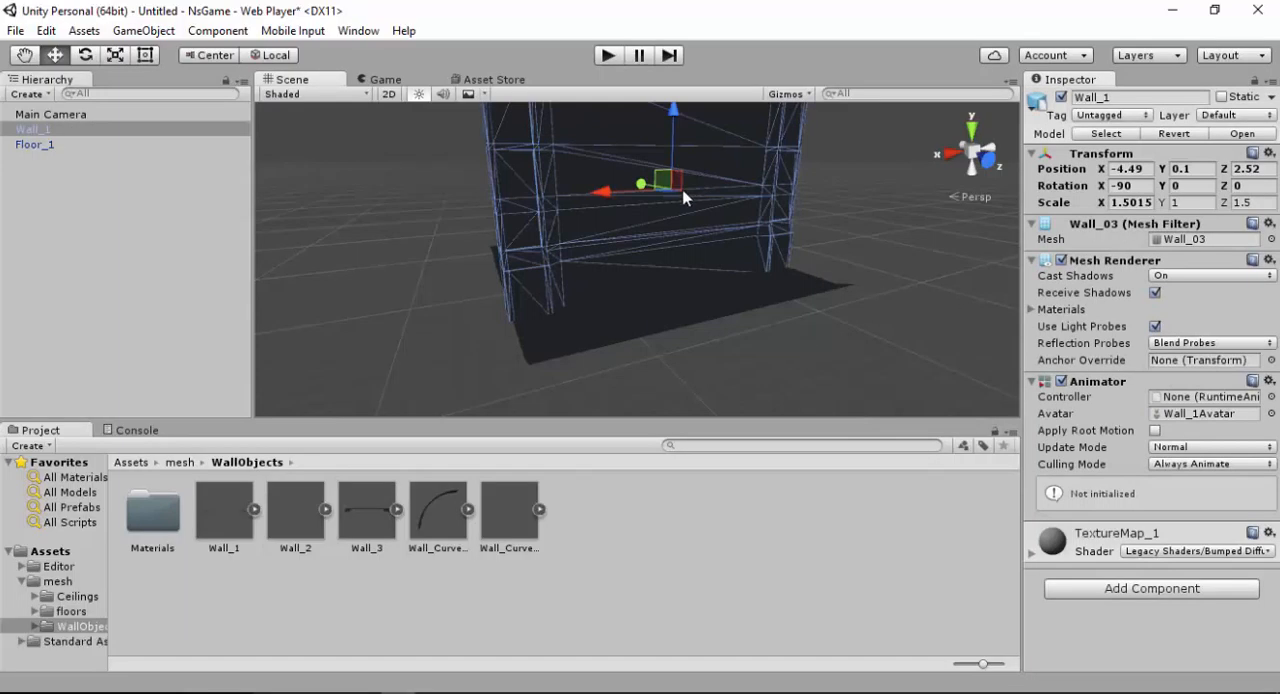
# Move Wall_1 off the floor along the Z axis to a Z position of -14.29
pyautogui.keyDown('alt'); pyautogui.moveTo(700, 190); pyautogui.dragTo(666, 246); pyautogui.keyUp('alt')
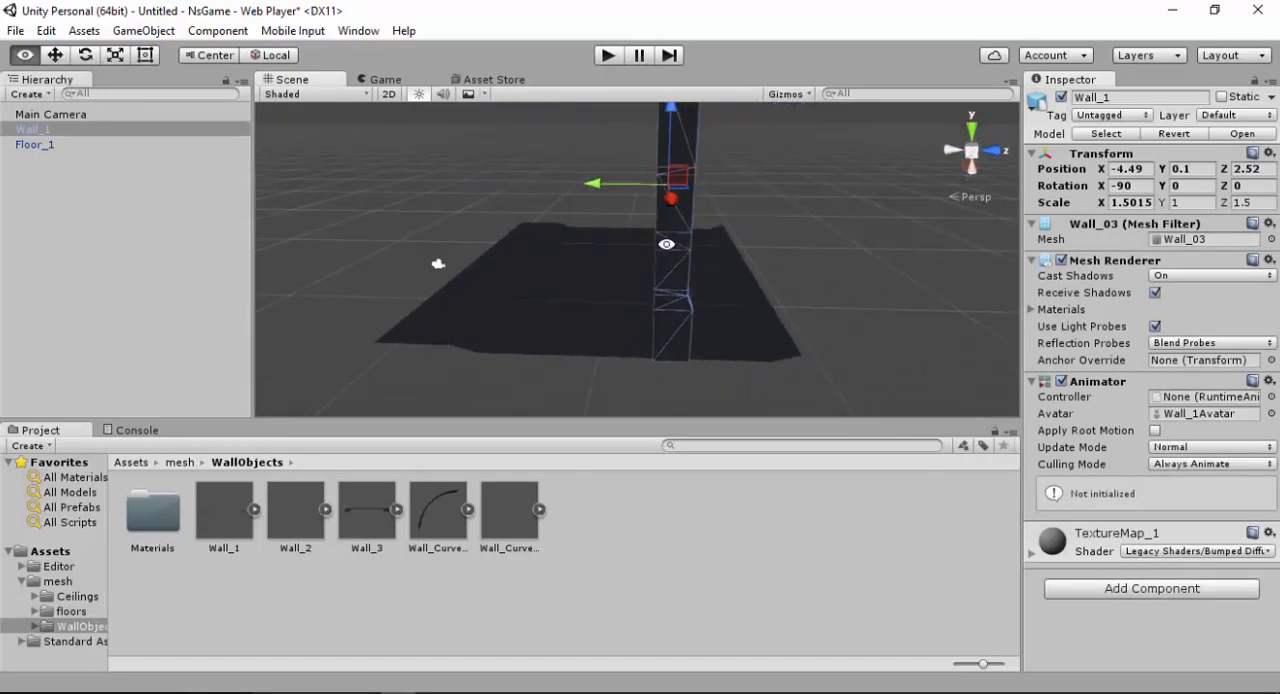
pyautogui.moveTo(593, 188); pyautogui.dragTo(332, 140)
pyautogui.keyDown('alt'); pyautogui.moveTo(417, 246); pyautogui.dragTo(514, 208); pyautogui.keyUp('alt')
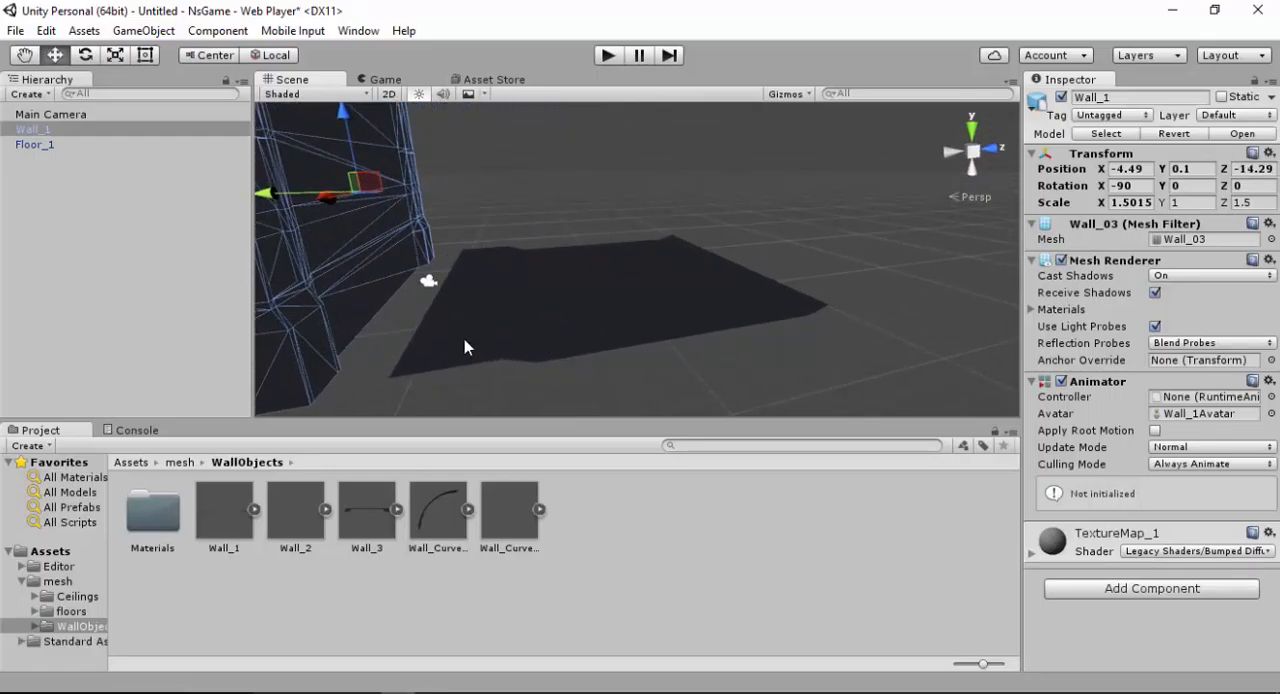
pyautogui.keyDown('alt'); pyautogui.moveTo(480, 346); pyautogui.dragTo(481, 356); pyautogui.keyUp('alt')
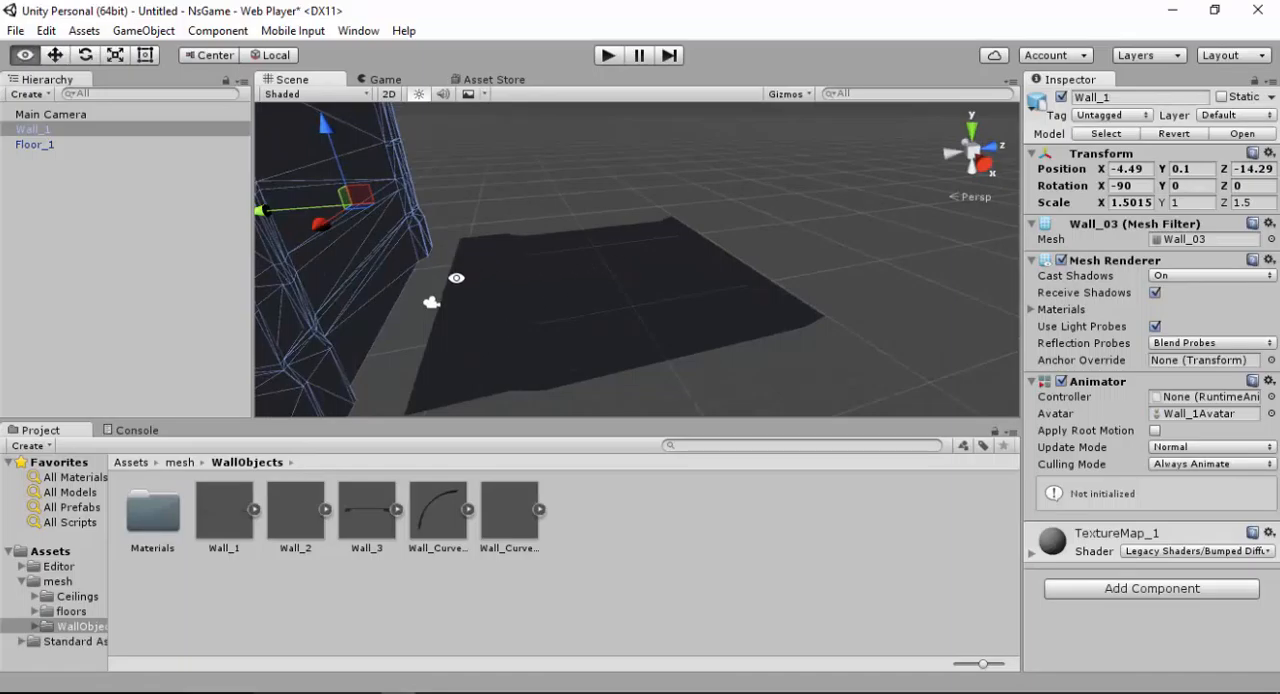
pyautogui.moveTo(462, 274); pyautogui.dragTo(624, 182, button='middle')
pyautogui.keyDown('alt'); pyautogui.moveTo(624, 182); pyautogui.dragTo(503, 214); pyautogui.keyUp('alt')
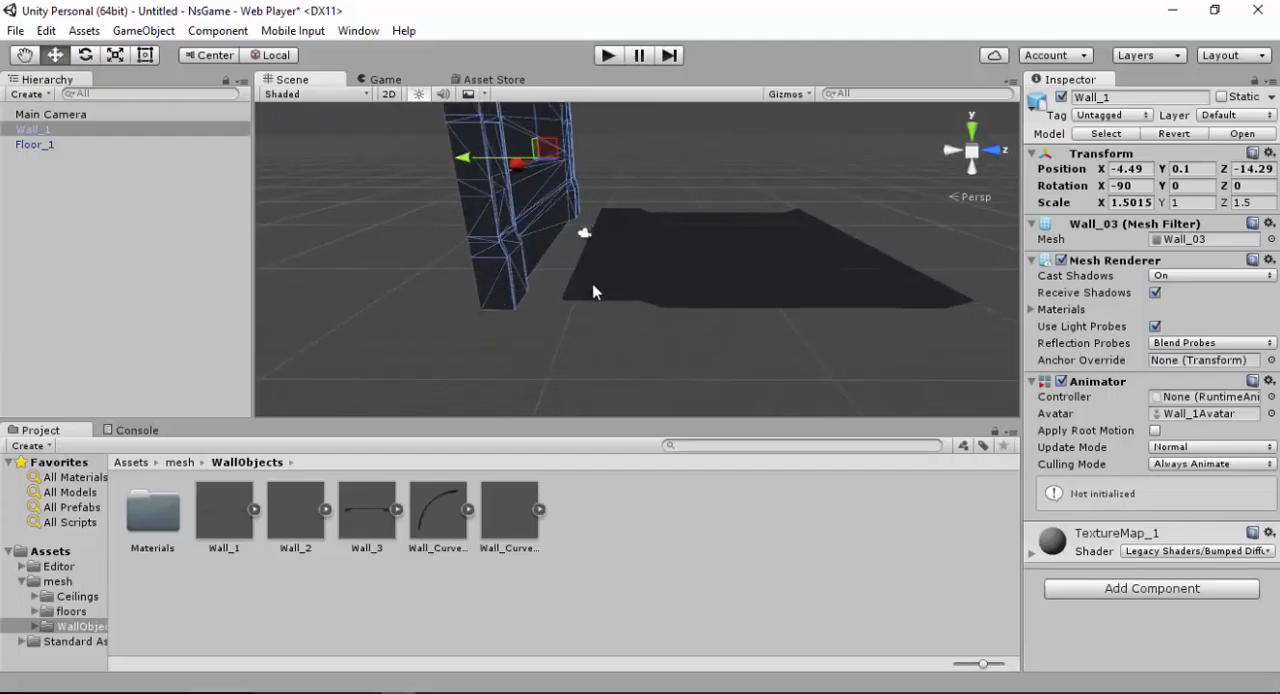
# Try aligning Wall_1 with the floor's edge by hand at Z -11.65, and move it away again to Z -15.06
pyautogui.keyDown('alt'); pyautogui.moveTo(569, 283); pyautogui.dragTo(517, 246); pyautogui.keyUp('alt')
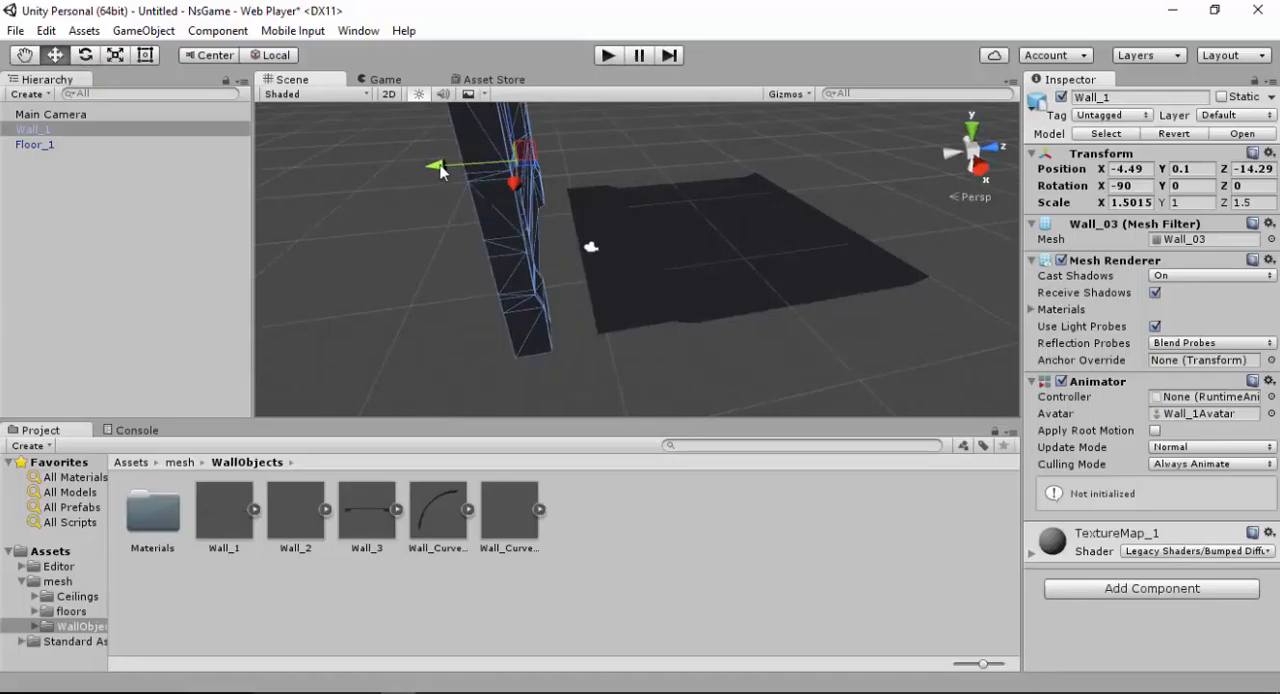
pyautogui.moveTo(441, 170); pyautogui.dragTo(520, 141)
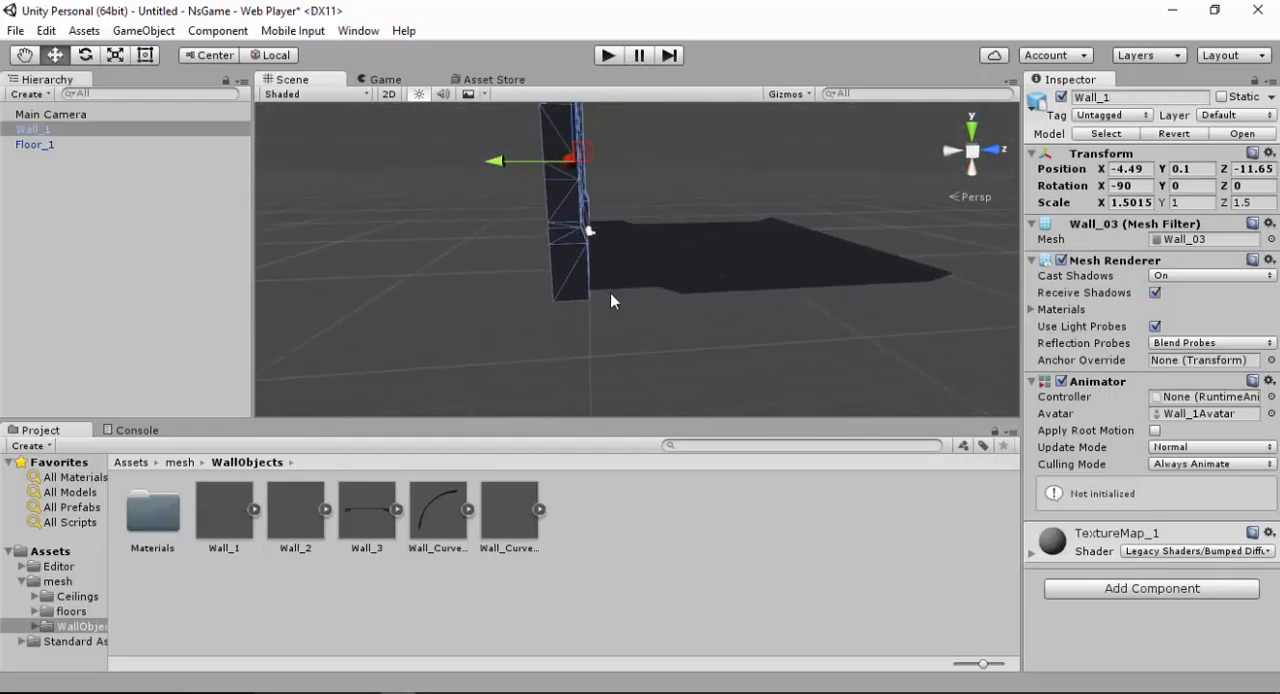
pyautogui.keyDown('alt'); pyautogui.moveTo(599, 242); pyautogui.dragTo(551, 269); pyautogui.keyUp('alt')
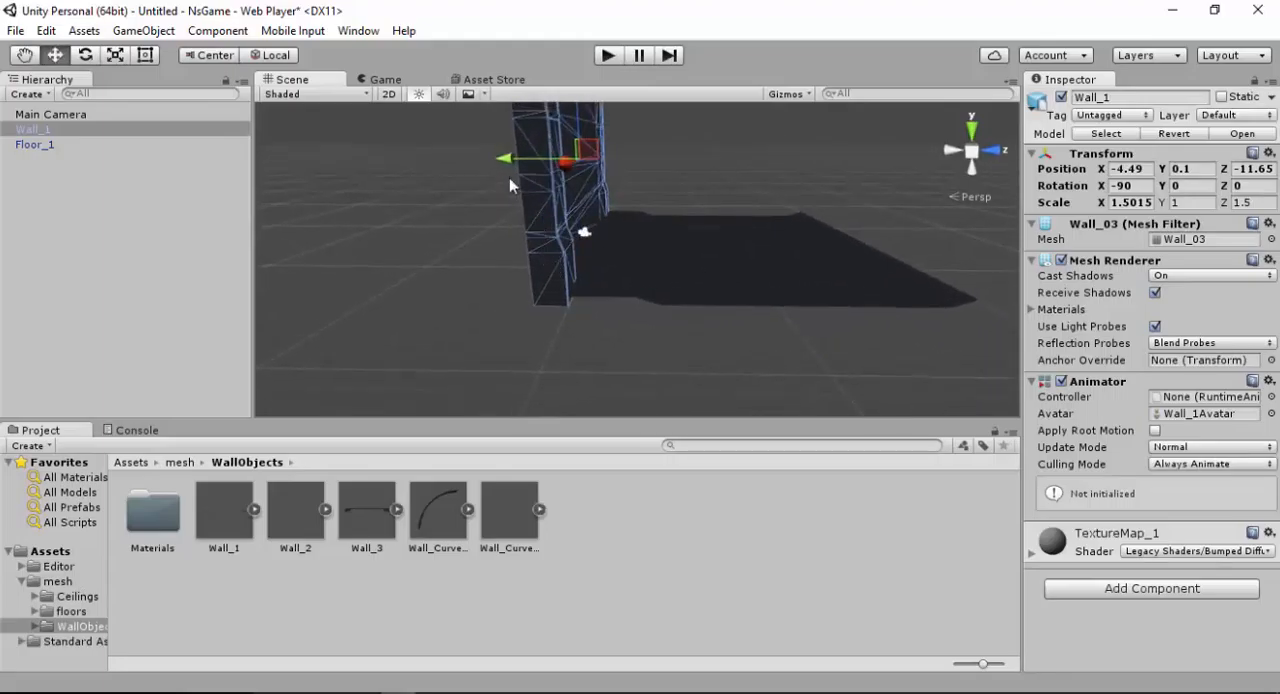
pyautogui.moveTo(507, 162); pyautogui.dragTo(459, 176)
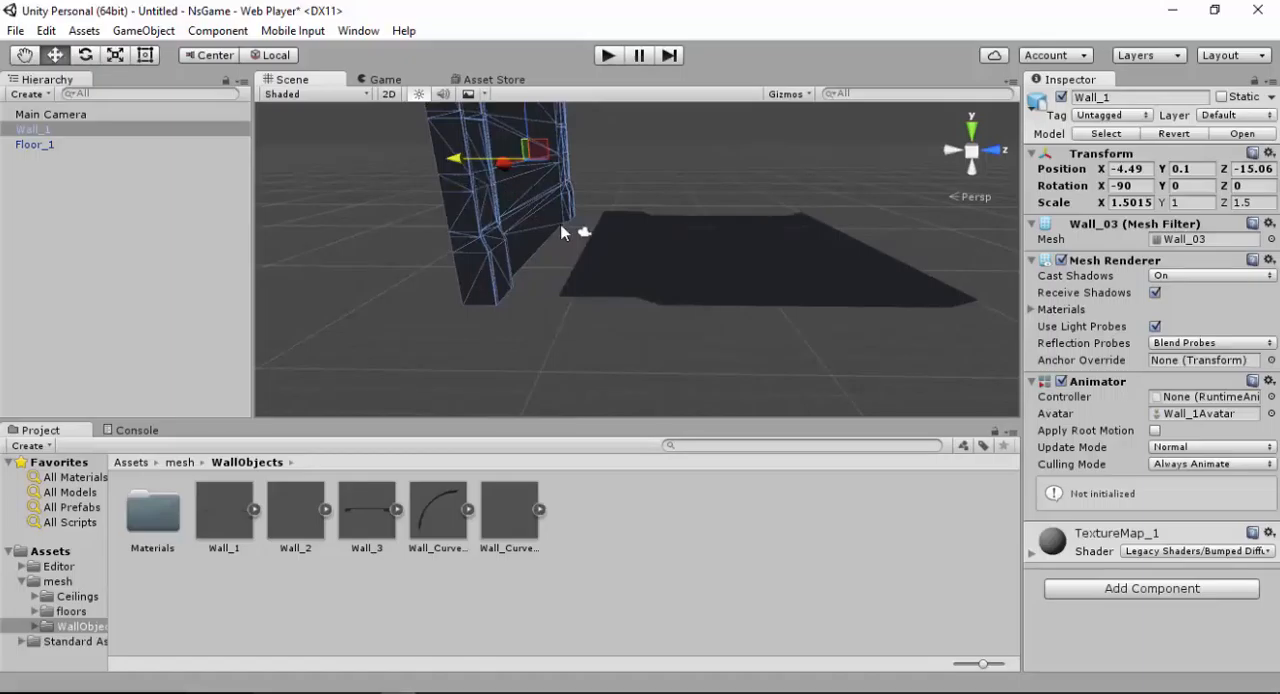
# Vertex-snap Wall_1's bottom corner onto the floor's corner, placing the wall at X -4.64, Y 0.52, Z -10.49
pyautogui.press('v')
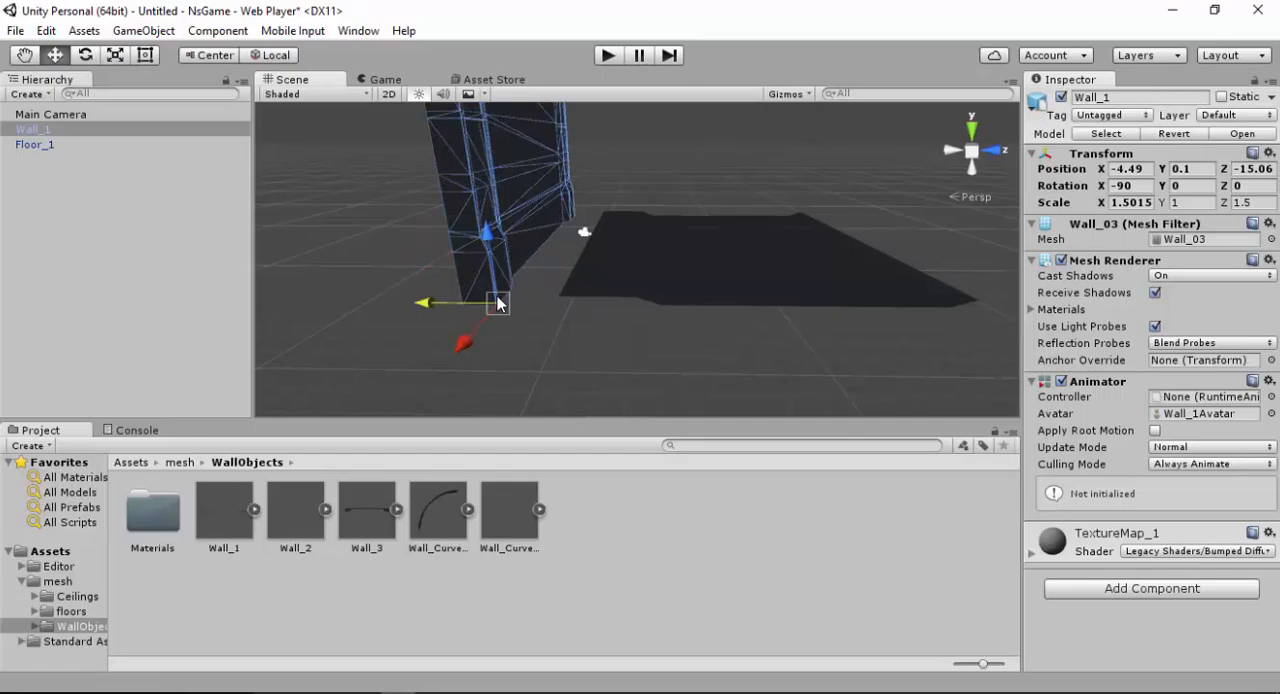
pyautogui.keyDown('alt'); pyautogui.moveTo(586, 291); pyautogui.dragTo(528, 308); pyautogui.keyUp('alt')
pyautogui.keyDown('alt'); pyautogui.moveTo(516, 289); pyautogui.dragTo(575, 277, button='middle'); pyautogui.keyUp('alt')
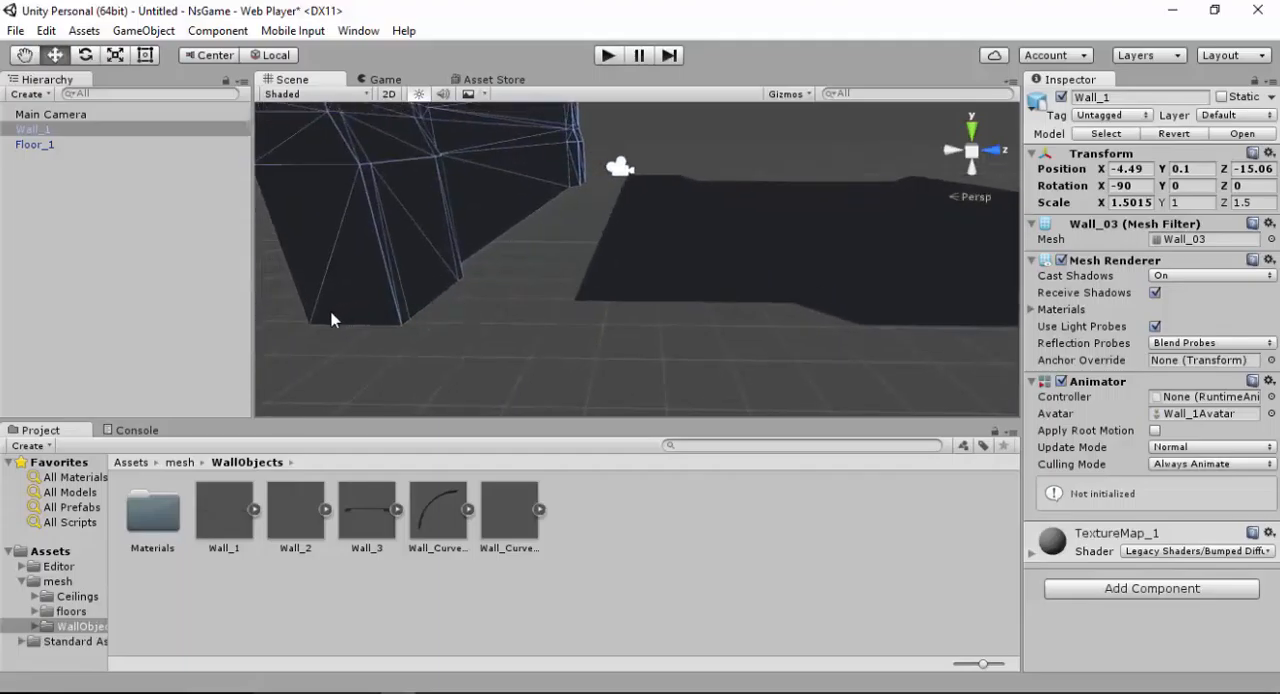
pyautogui.press('v')
pyautogui.hotkey('ctrl', 'z')
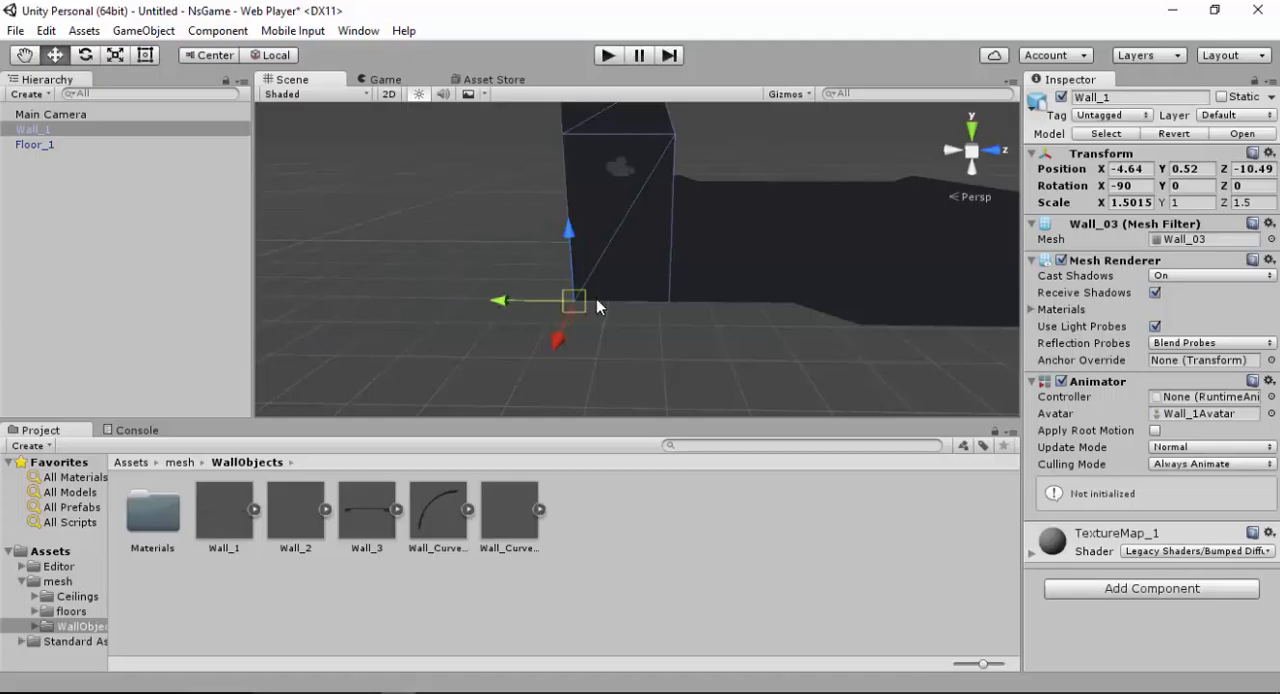
# Add the Wall_2 model from the WallObjects folder and move it beside the floor's open side at X -5.3, Y -1.12, Z 10.37
pyautogui.keyDown('alt'); pyautogui.moveTo(570, 291); pyautogui.dragTo(631, 330); pyautogui.keyUp('alt')
pyautogui.moveTo(631, 330); pyautogui.dragTo(620, 263, button='middle')
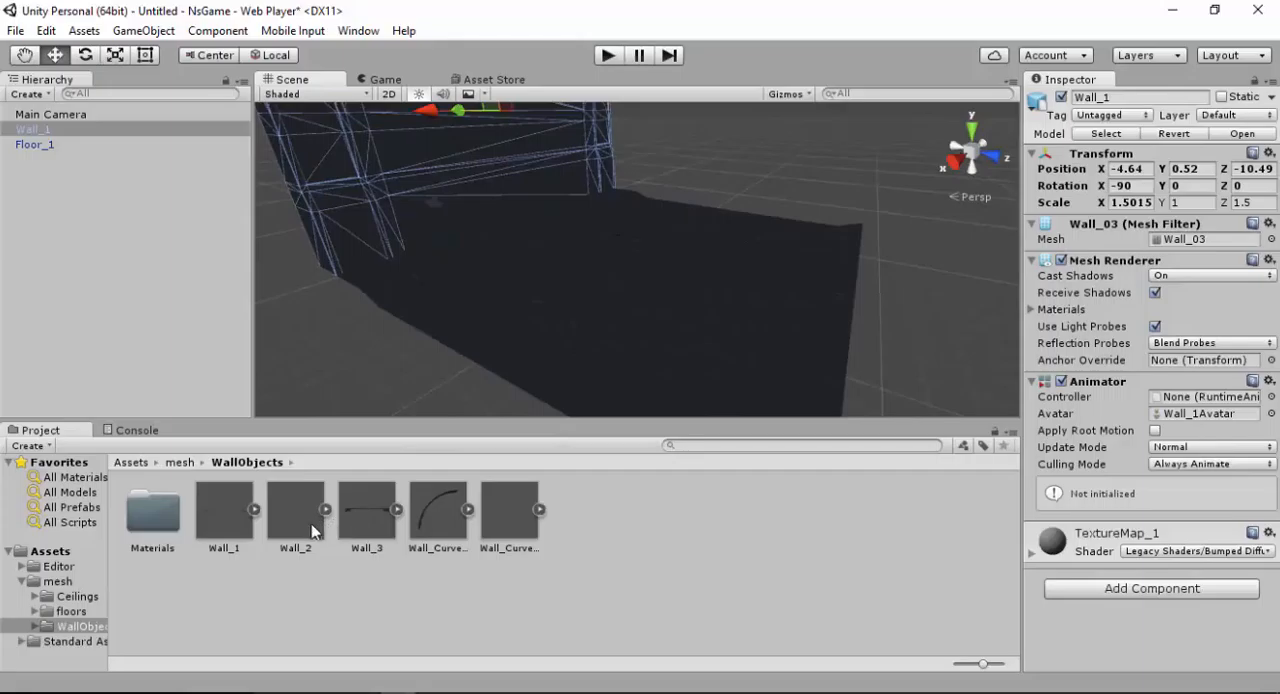
pyautogui.moveTo(316, 530); pyautogui.dragTo(729, 189)
pyautogui.keyDown('alt'); pyautogui.moveTo(729, 189); pyautogui.dragTo(671, 177, button='right'); pyautogui.keyUp('alt')
pyautogui.keyDown('alt'); pyautogui.moveTo(671, 177); pyautogui.dragTo(626, 260); pyautogui.keyUp('alt')
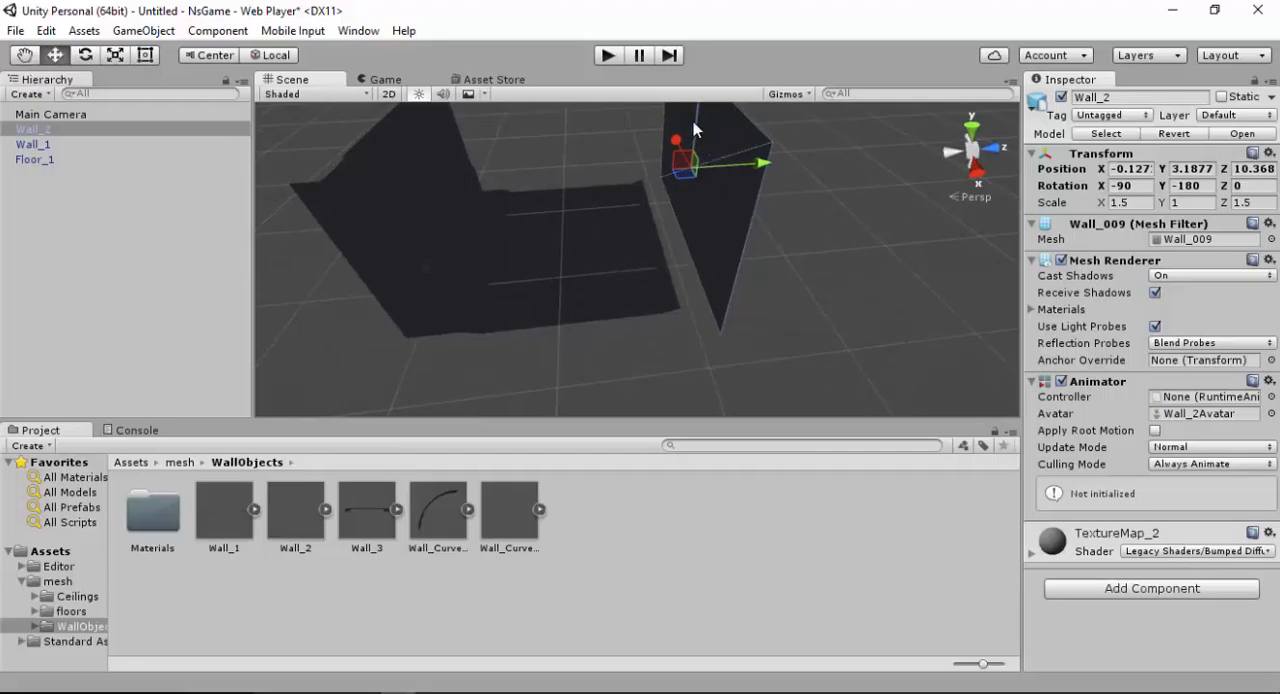
pyautogui.moveTo(677, 140)
pyautogui.mouseDown()
pyautogui.moveTo(672, 185)
pyautogui.moveTo(661, 148)
pyautogui.mouseUp()
pyautogui.keyDown('alt'); pyautogui.moveTo(697, 287); pyautogui.dragTo(683, 377, button='right'); pyautogui.keyUp('alt')
pyautogui.keyDown('alt'); pyautogui.moveTo(717, 288); pyautogui.dragTo(674, 223); pyautogui.keyUp('alt')
# Vertex-snap Wall_2's bottom corner onto the floor's corner opposite Wall_1, placing it at X -4.63, Y 0.52, Z 9.09
pyautogui.press('v')
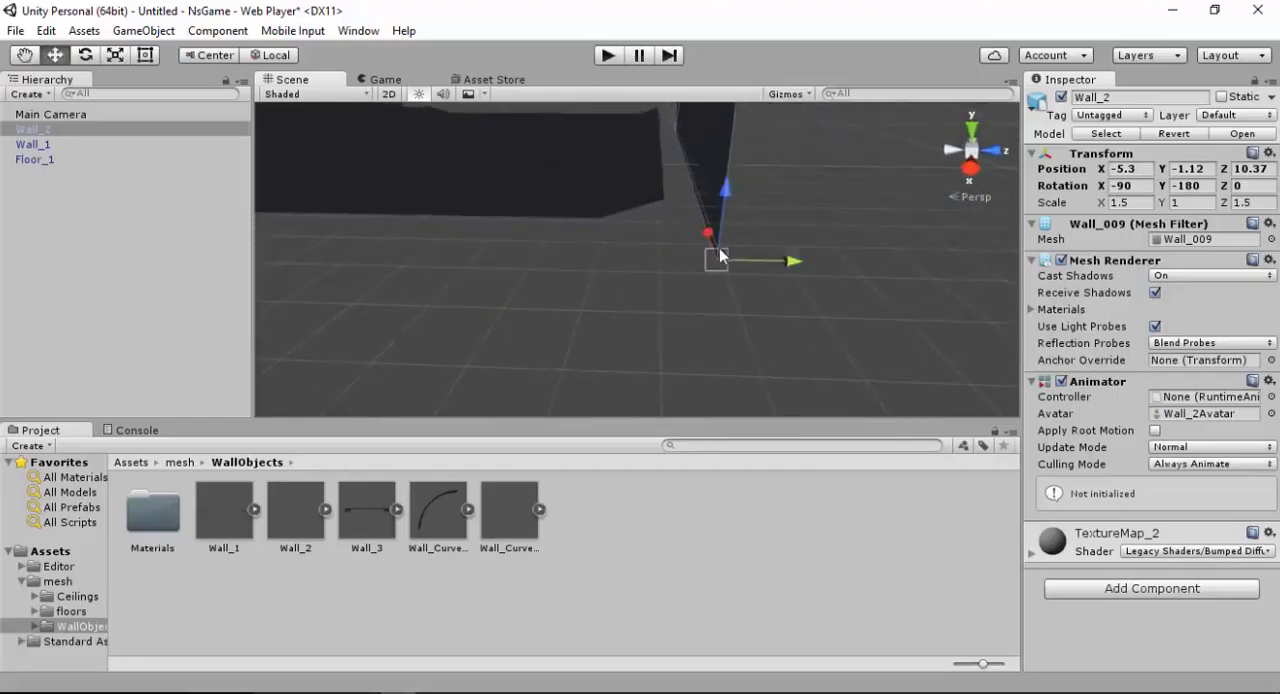
pyautogui.moveTo(719, 250); pyautogui.dragTo(648, 251)
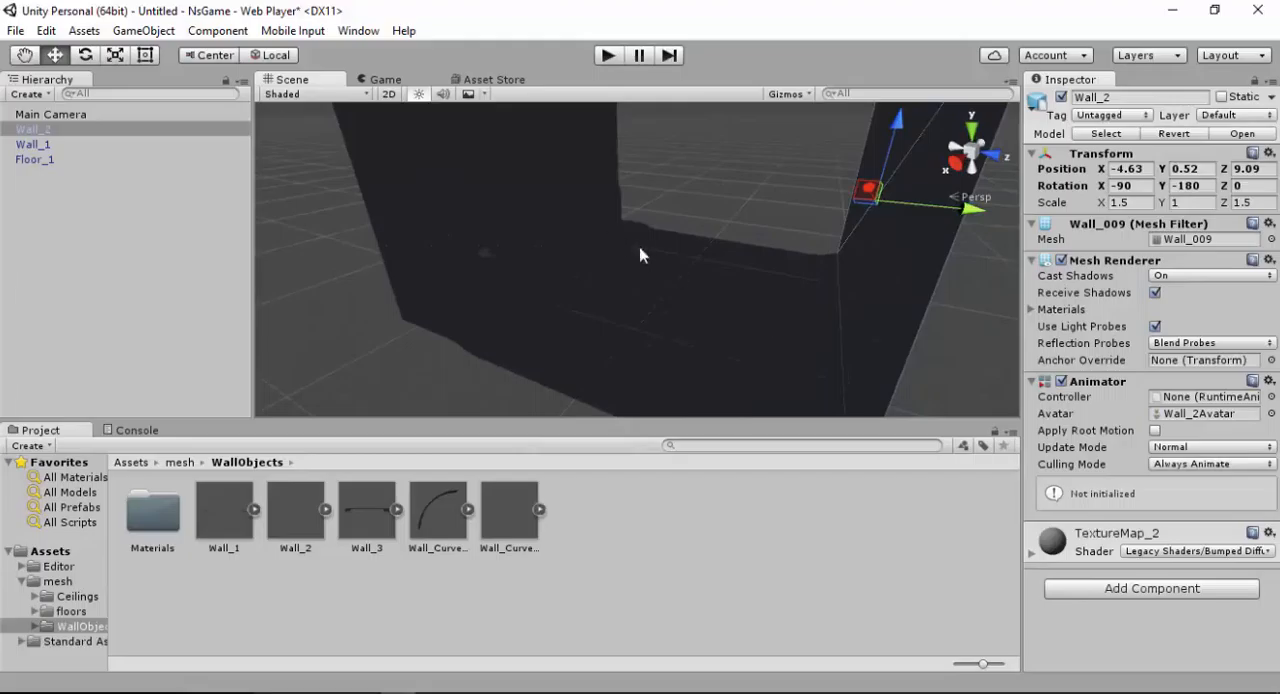
pyautogui.keyDown('alt'); pyautogui.moveTo(717, 284); pyautogui.dragTo(691, 303); pyautogui.keyUp('alt')
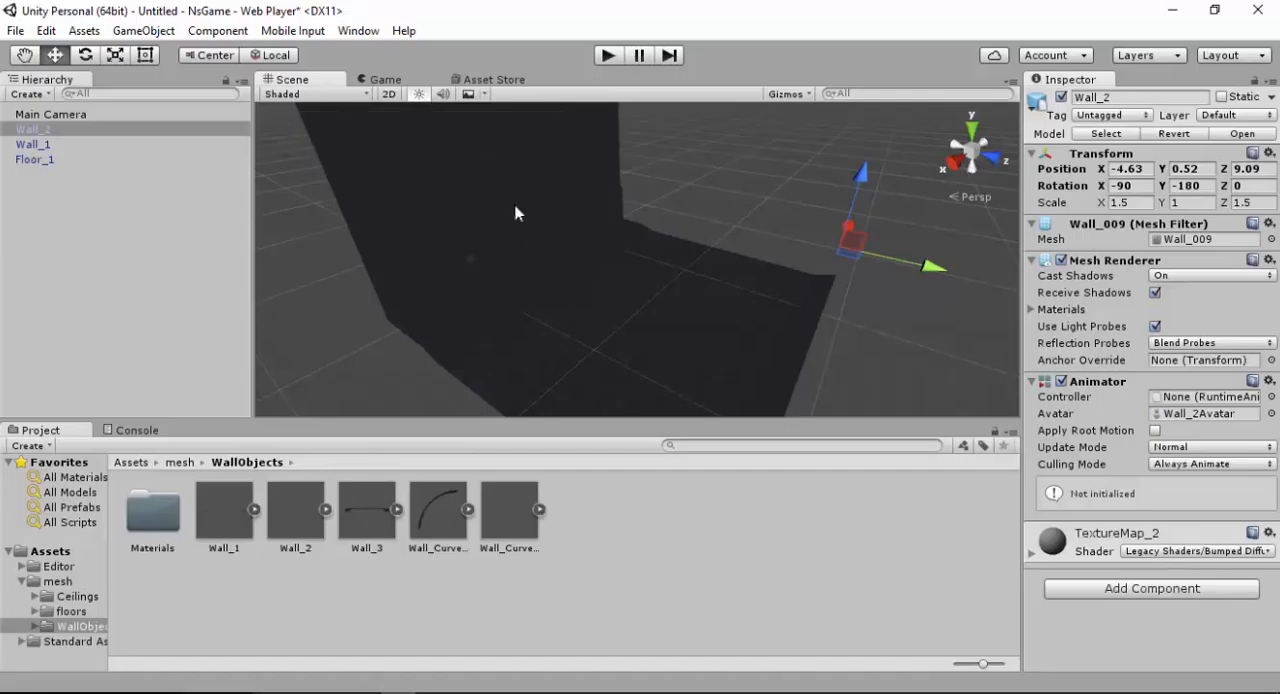
# Turn off scene lighting in the Scene view and check how Wall_1, Wall_2 and Floor_1 fit together
pyautogui.click(419, 94)
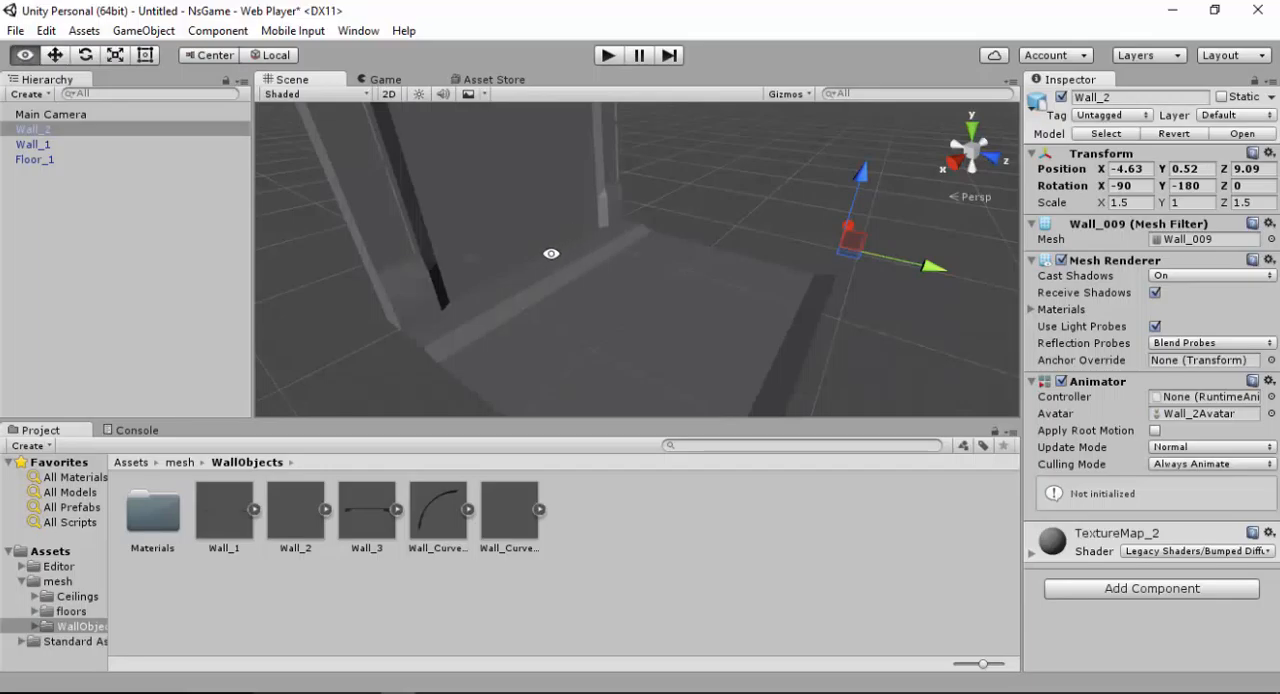
pyautogui.keyDown('alt'); pyautogui.moveTo(551, 257); pyautogui.dragTo(500, 200); pyautogui.keyUp('alt')
pyautogui.click(510, 205)
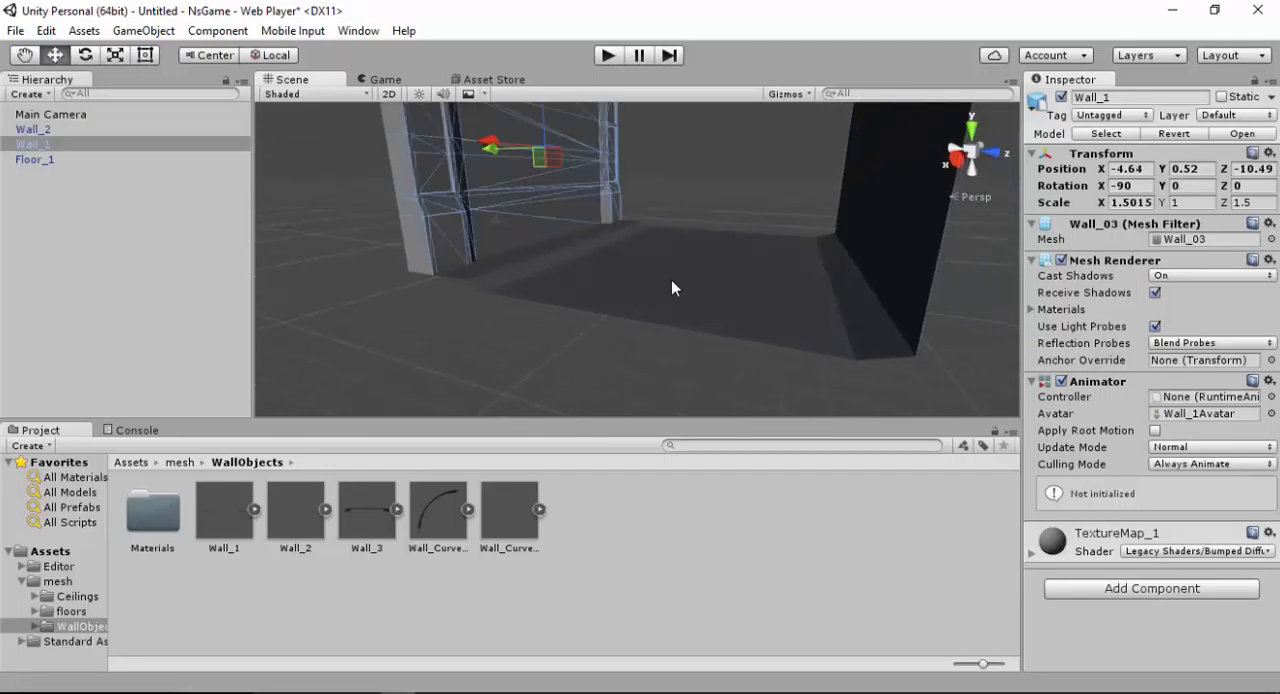
pyautogui.click(669, 279)
pyautogui.keyDown('alt'); pyautogui.moveTo(595, 254); pyautogui.dragTo(687, 297); pyautogui.keyUp('alt')
pyautogui.keyDown('alt'); pyautogui.moveTo(683, 299); pyautogui.dragTo(651, 200, button='right'); pyautogui.keyUp('alt')
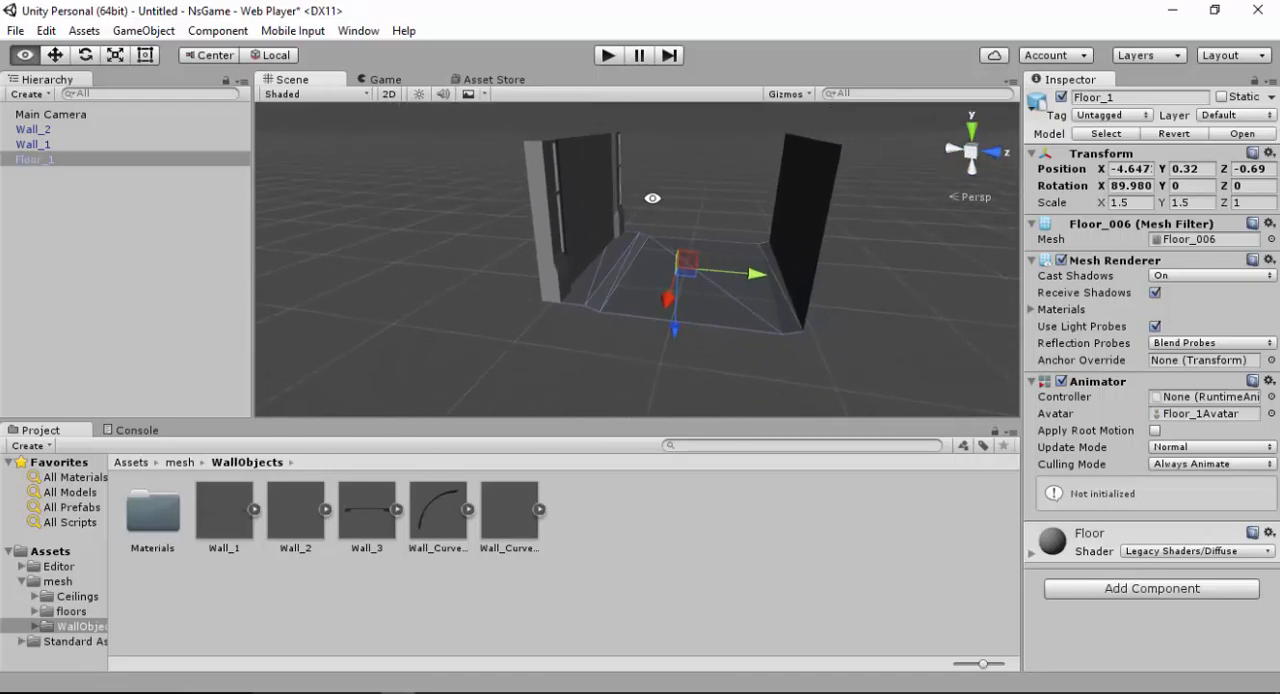
pyautogui.keyDown('alt'); pyautogui.moveTo(651, 200); pyautogui.dragTo(517, 224); pyautogui.keyUp('alt')
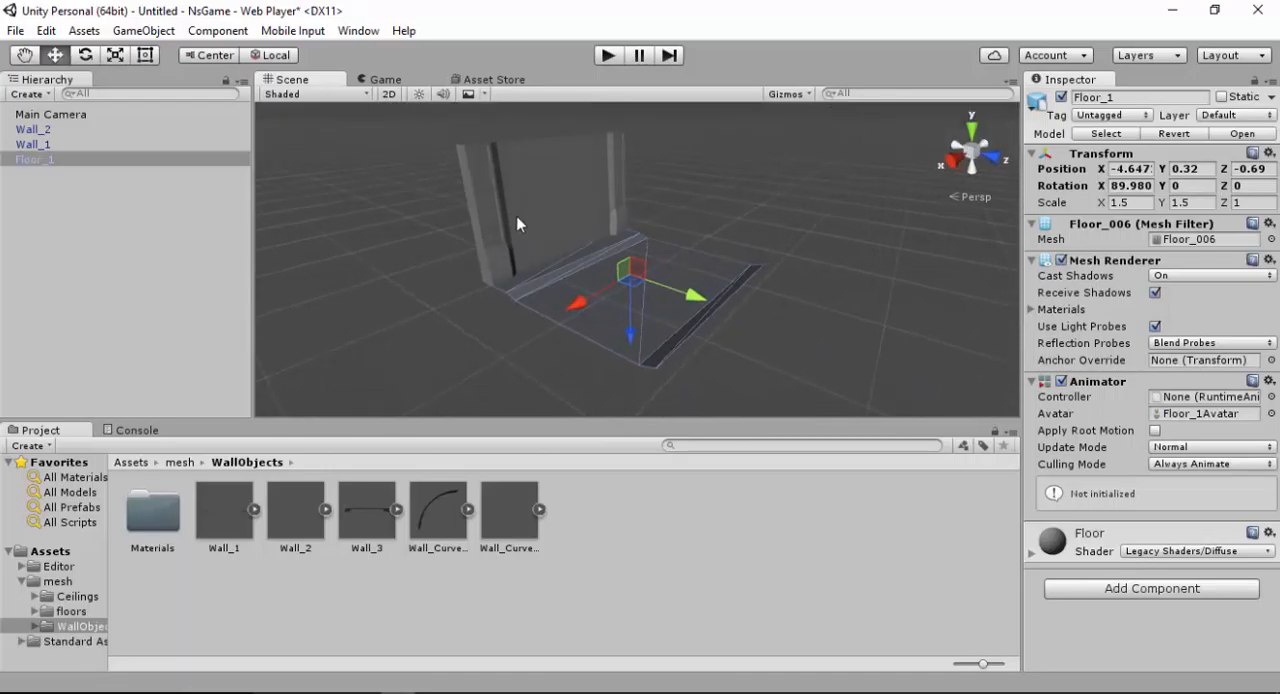
# Add the Ceiling_1 model from the Ceilings folder to the scene and raise it to a Y position of 16.48
pyautogui.click(192, 465)
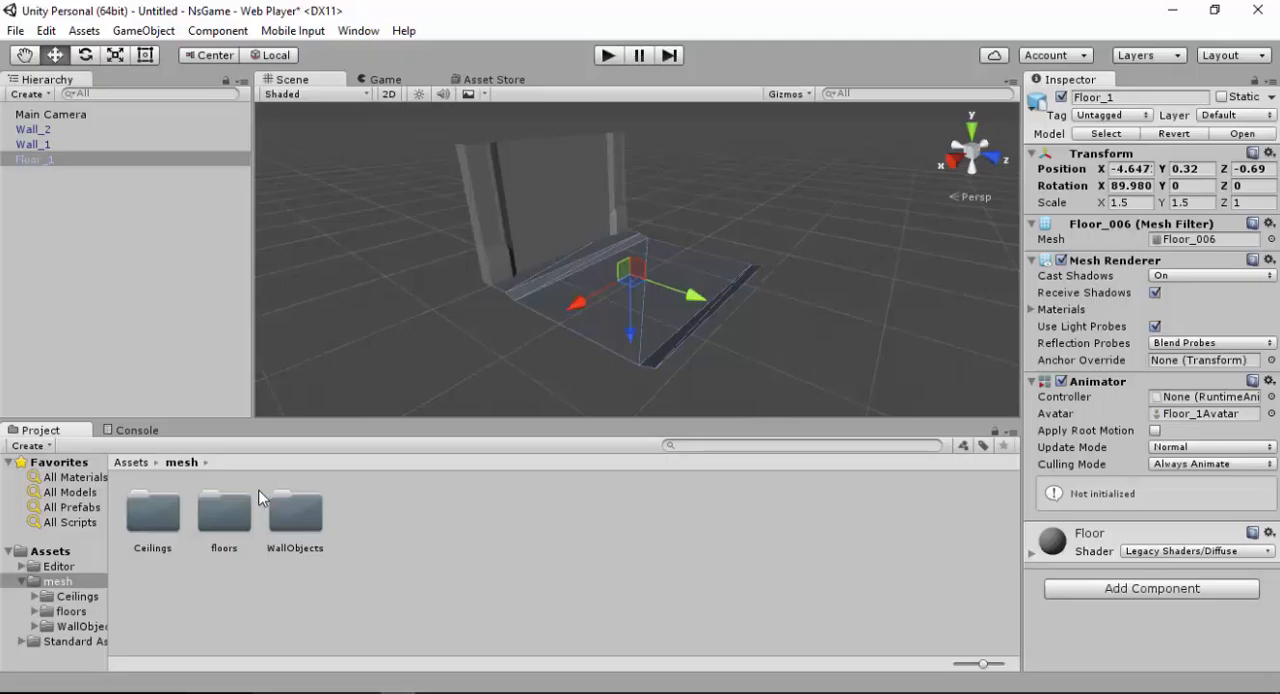
pyautogui.doubleClick(155, 515)
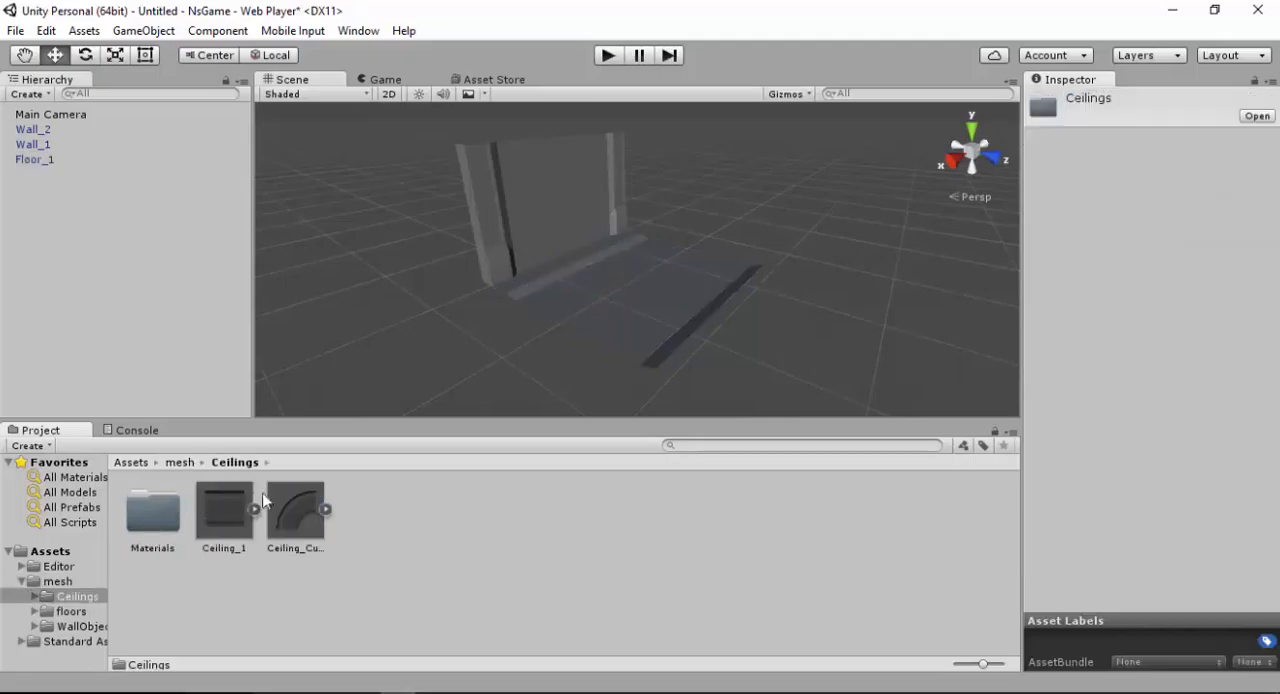
pyautogui.moveTo(282, 524); pyautogui.dragTo(437, 479)
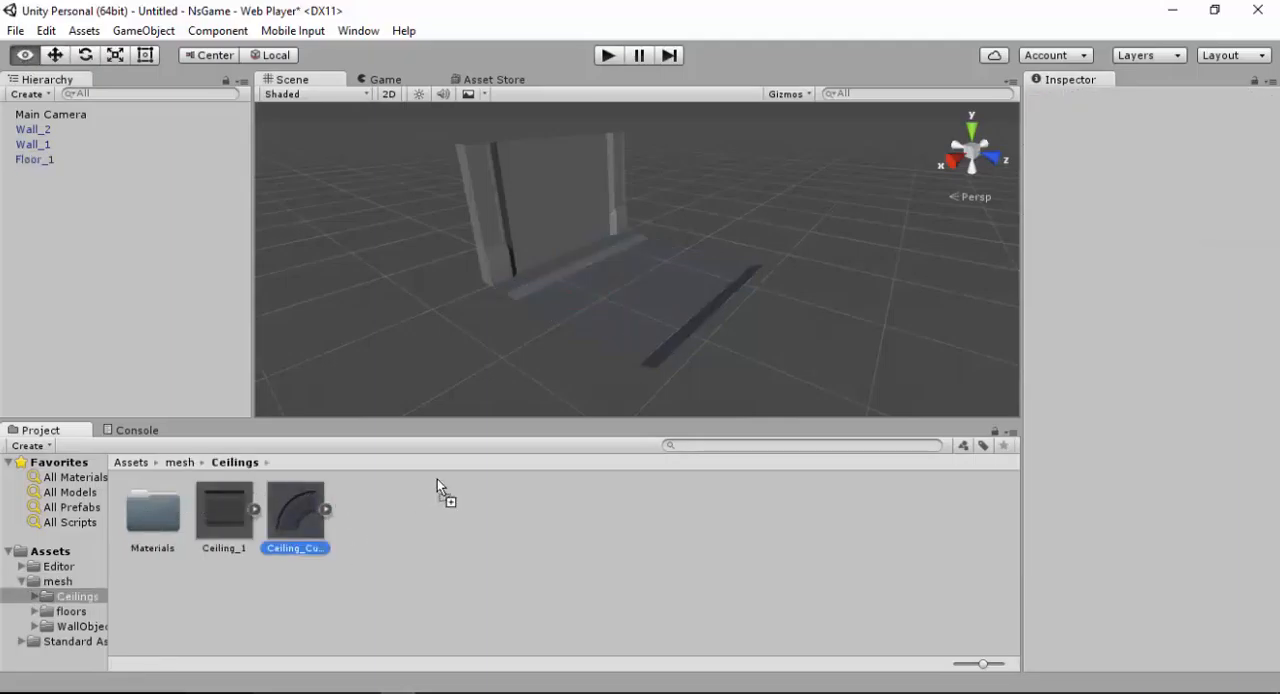
pyautogui.moveTo(397, 515); pyautogui.dragTo(395, 521)
pyautogui.click(232, 510)
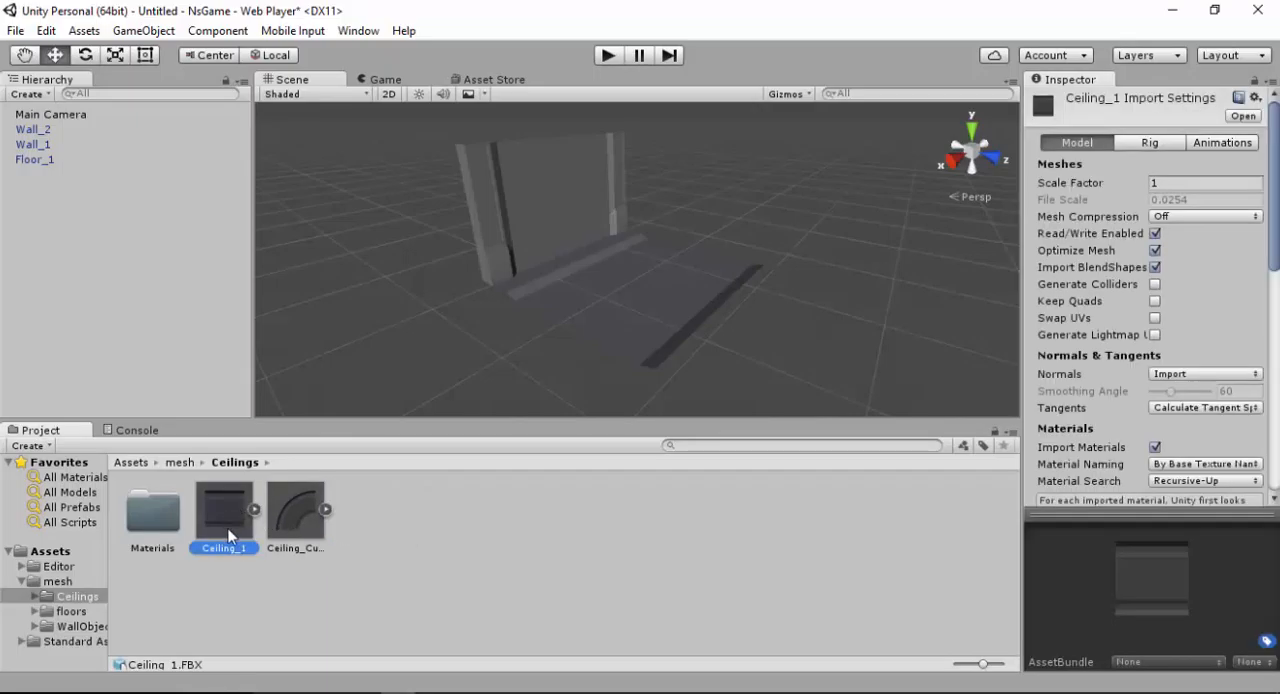
pyautogui.moveTo(228, 519); pyautogui.dragTo(531, 286)
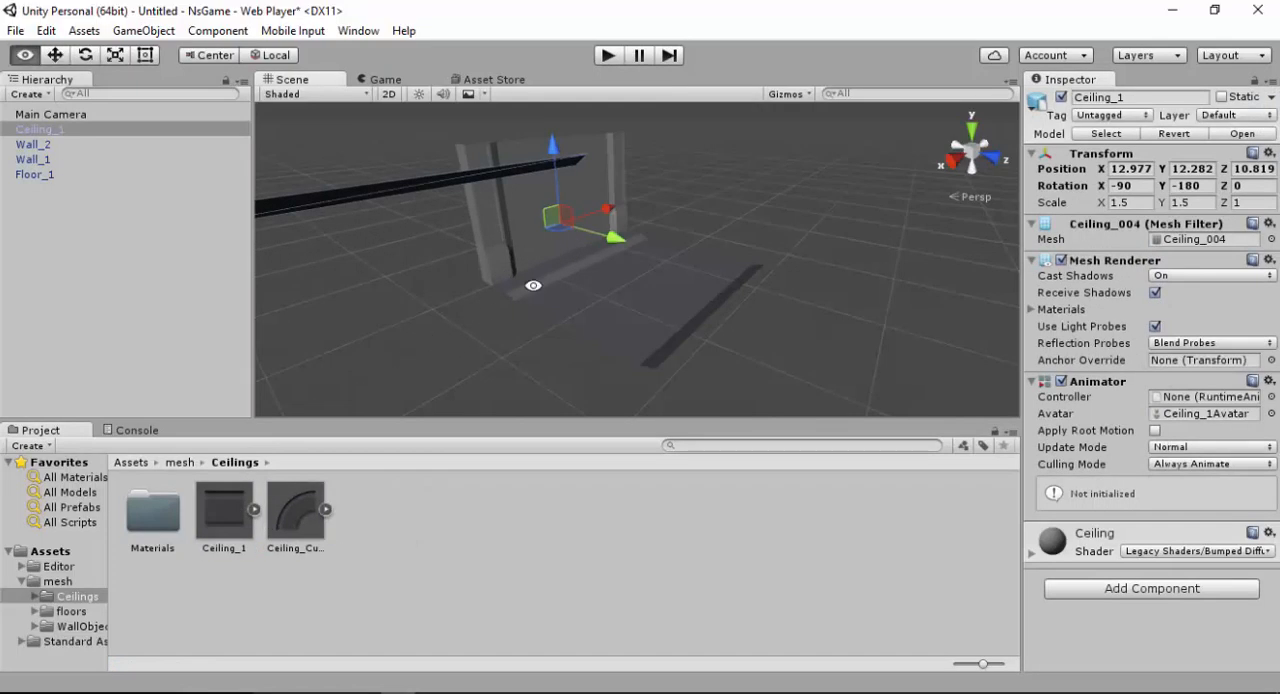
pyautogui.keyDown('alt'); pyautogui.moveTo(531, 286); pyautogui.dragTo(615, 115, button='right'); pyautogui.keyUp('alt')
pyautogui.moveTo(724, 158); pyautogui.dragTo(692, 104)
pyautogui.keyDown('alt'); pyautogui.moveTo(690, 106); pyautogui.dragTo(573, 135); pyautogui.keyUp('alt')
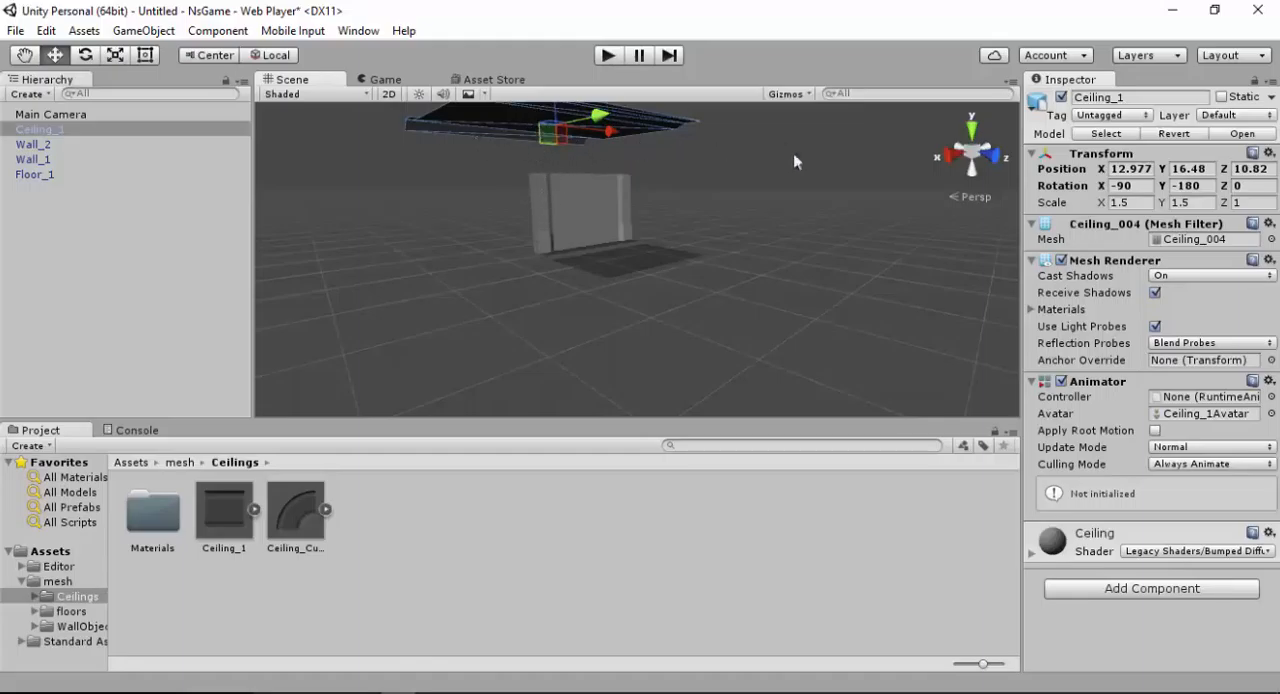
# Set Ceiling_1's X scale to 1.5015
pyautogui.click(1135, 203)
pyautogui.click(1077, 190)
pyautogui.click(1140, 203)
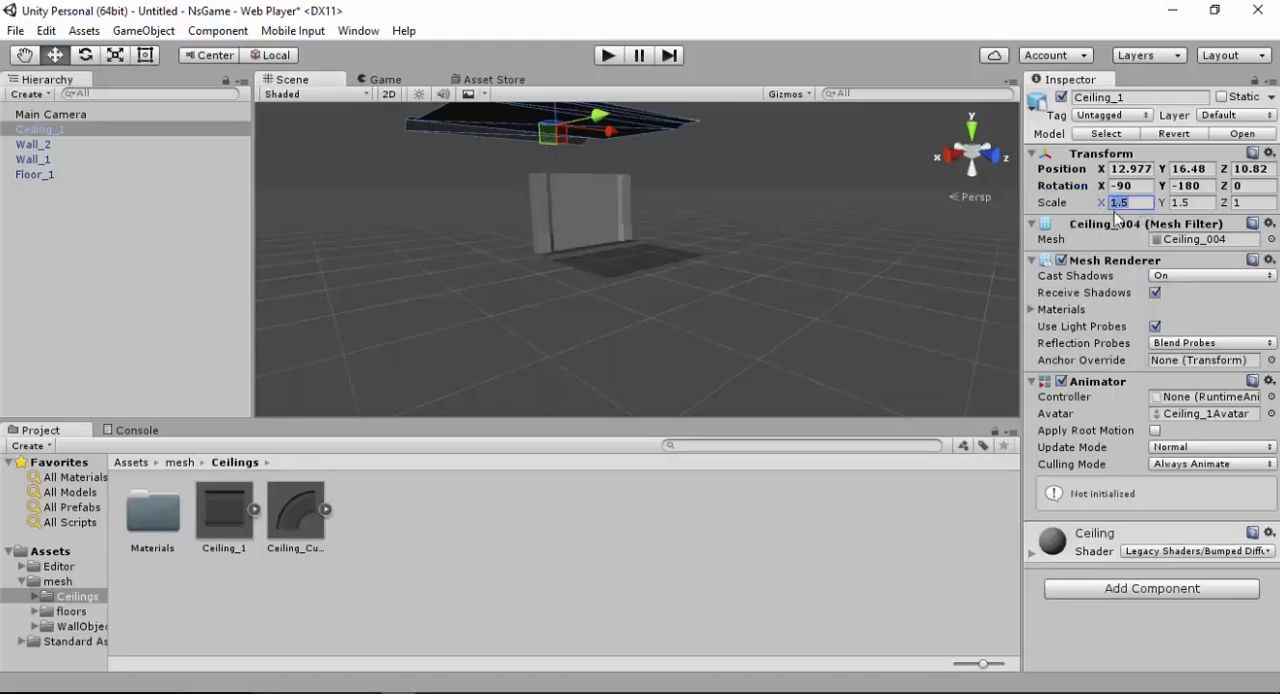
pyautogui.write('015')
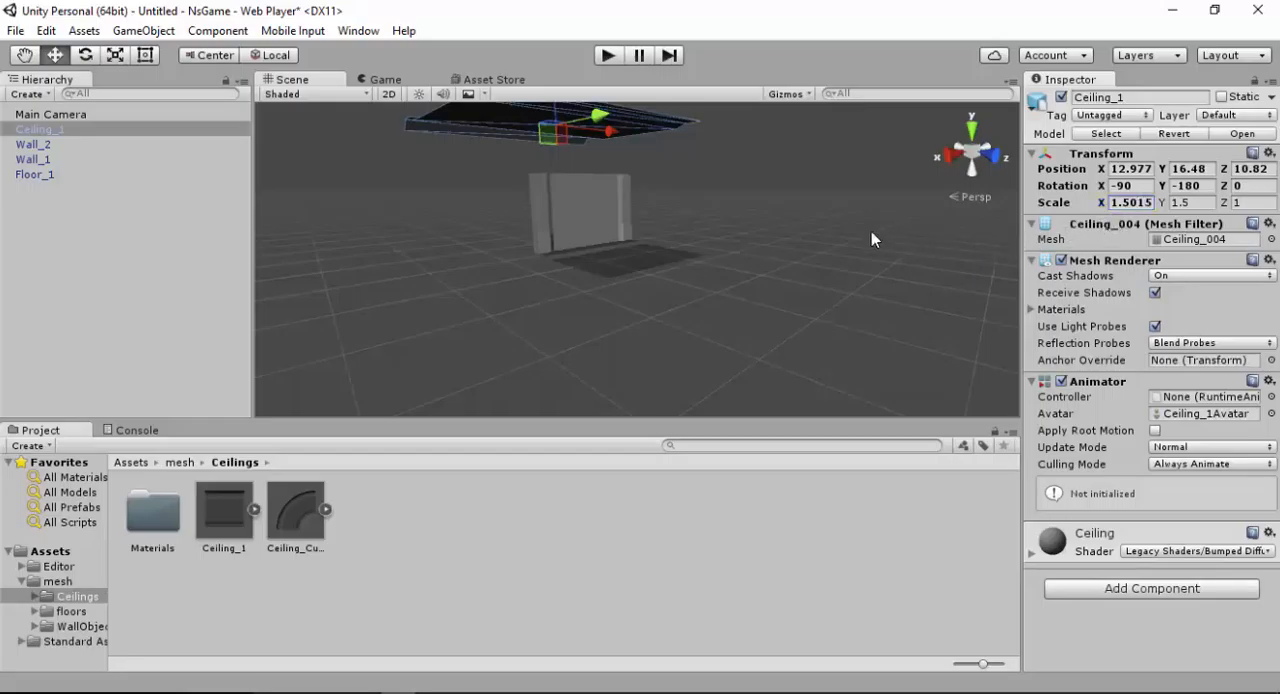
pyautogui.click(911, 285)
# Move Ceiling_1 over the two walls to X -4.6, Y 12.6, Z -0.44
pyautogui.keyDown('alt'); pyautogui.moveTo(739, 272); pyautogui.dragTo(651, 269); pyautogui.keyUp('alt')
pyautogui.keyDown('alt'); pyautogui.moveTo(509, 194); pyautogui.dragTo(646, 209); pyautogui.keyUp('alt')
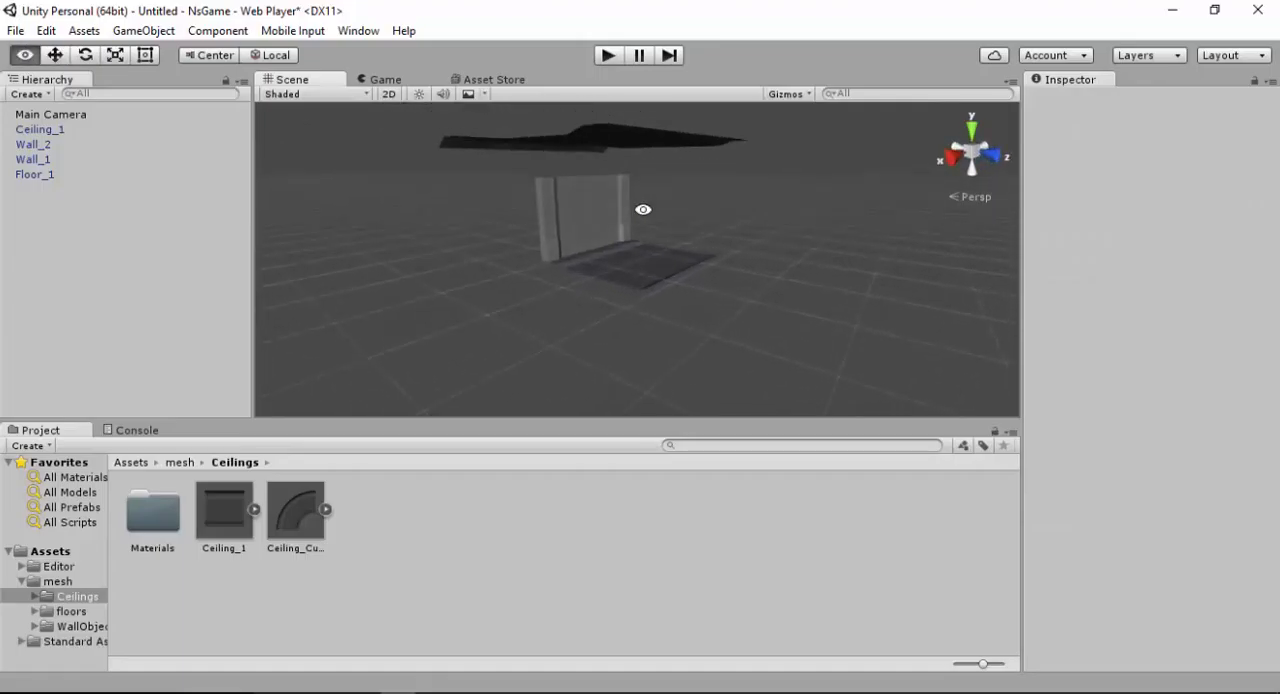
pyautogui.click(608, 145)
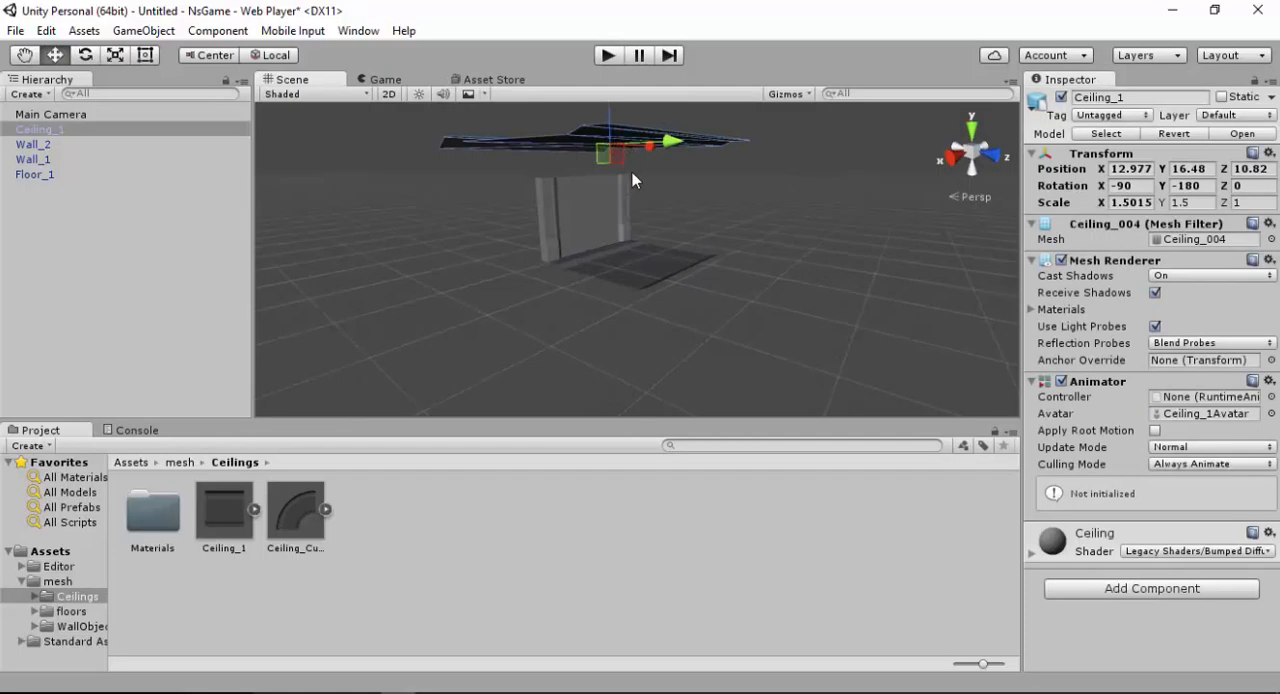
pyautogui.keyDown('alt'); pyautogui.moveTo(632, 178); pyautogui.dragTo(497, 148); pyautogui.keyUp('alt')
pyautogui.moveTo(566, 116); pyautogui.dragTo(747, 155)
pyautogui.keyDown('alt'); pyautogui.moveTo(642, 156); pyautogui.dragTo(727, 248); pyautogui.keyUp('alt')
pyautogui.moveTo(755, 206); pyautogui.dragTo(690, 190)
pyautogui.keyDown('alt'); pyautogui.moveTo(688, 188); pyautogui.dragTo(660, 154); pyautogui.keyUp('alt')
pyautogui.keyDown('alt'); pyautogui.moveTo(662, 160); pyautogui.dragTo(683, 234); pyautogui.keyUp('alt')
pyautogui.keyDown('alt'); pyautogui.moveTo(683, 234); pyautogui.dragTo(700, 245, button='right'); pyautogui.keyUp('alt')
pyautogui.keyDown('alt'); pyautogui.moveTo(700, 245); pyautogui.dragTo(690, 290); pyautogui.keyUp('alt')
pyautogui.keyDown('alt'); pyautogui.moveTo(690, 290); pyautogui.dragTo(717, 369, button='right'); pyautogui.keyUp('alt')
pyautogui.keyDown('alt'); pyautogui.moveTo(717, 369); pyautogui.dragTo(682, 212); pyautogui.keyUp('alt')
pyautogui.moveTo(797, 140); pyautogui.dragTo(771, 138)
pyautogui.keyDown('alt'); pyautogui.moveTo(471, 202); pyautogui.dragTo(749, 349); pyautogui.keyUp('alt')
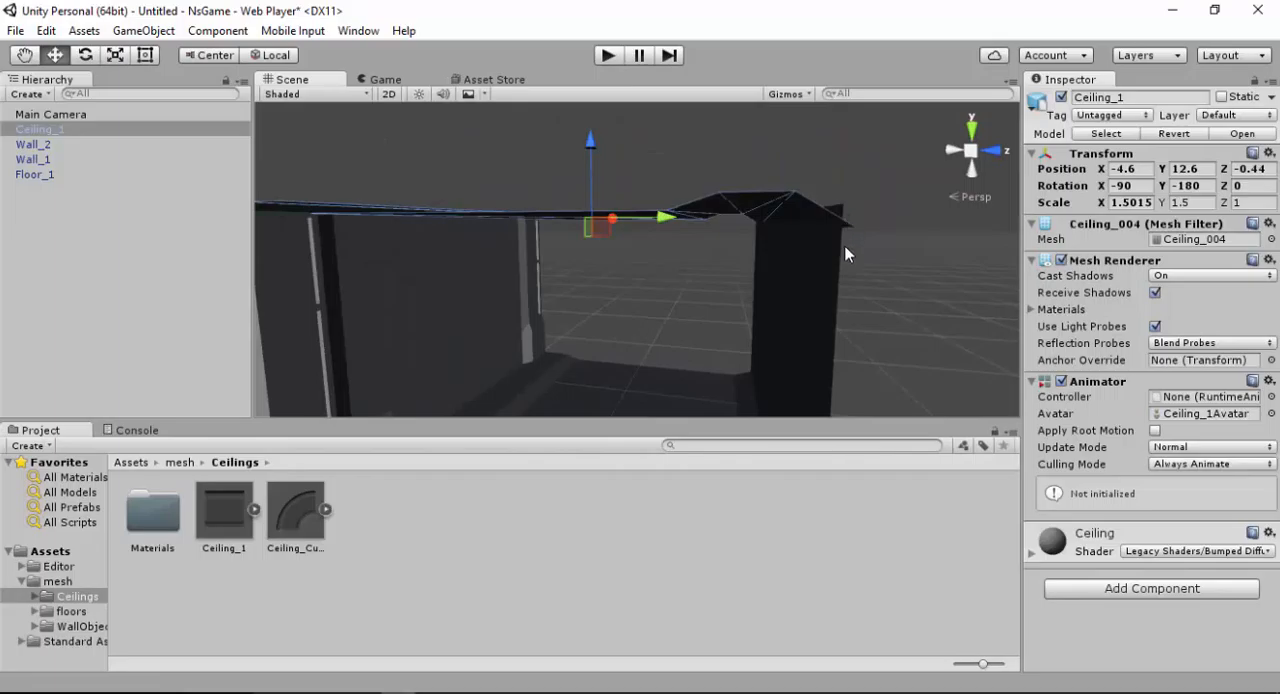
# Vertex-snap Ceiling_1's outer corner onto Wall_2's top corner, placing the ceiling at X -4.64, Y 13.12, Z -0.72
pyautogui.press('v')
pyautogui.moveTo(861, 226); pyautogui.dragTo(857, 211)
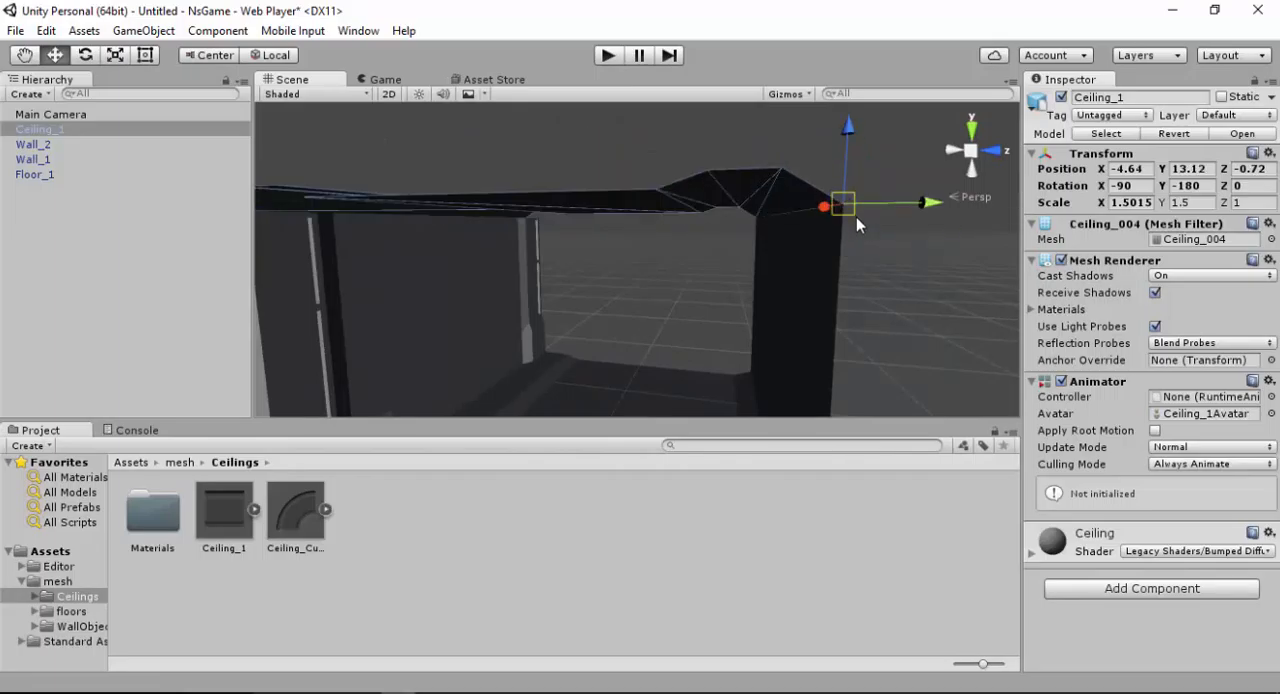
pyautogui.keyDown('alt'); pyautogui.moveTo(796, 259); pyautogui.dragTo(491, 383); pyautogui.keyUp('alt')
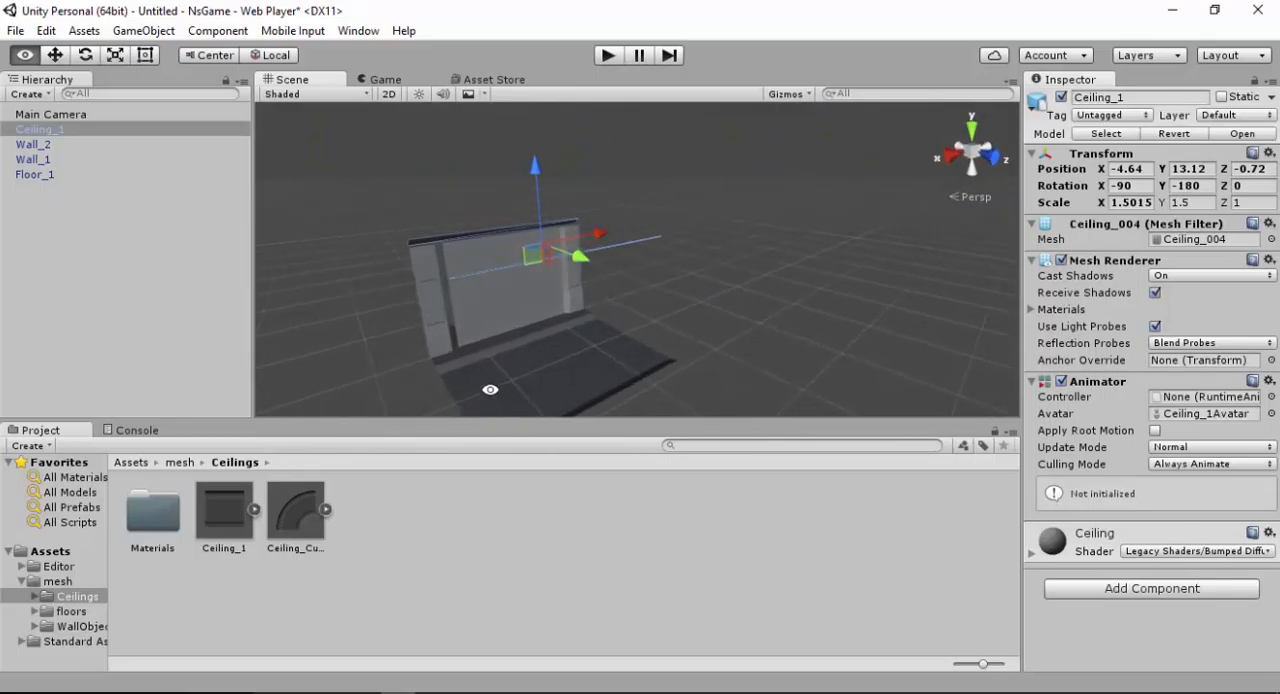
# Examine the assembled floor, walls and ceiling from outside and inside to check how the pieces fit together
pyautogui.moveTo(543, 307); pyautogui.dragTo(579, 222, button='middle')
pyautogui.keyDown('alt'); pyautogui.moveTo(579, 222); pyautogui.dragTo(585, 311); pyautogui.keyUp('alt')
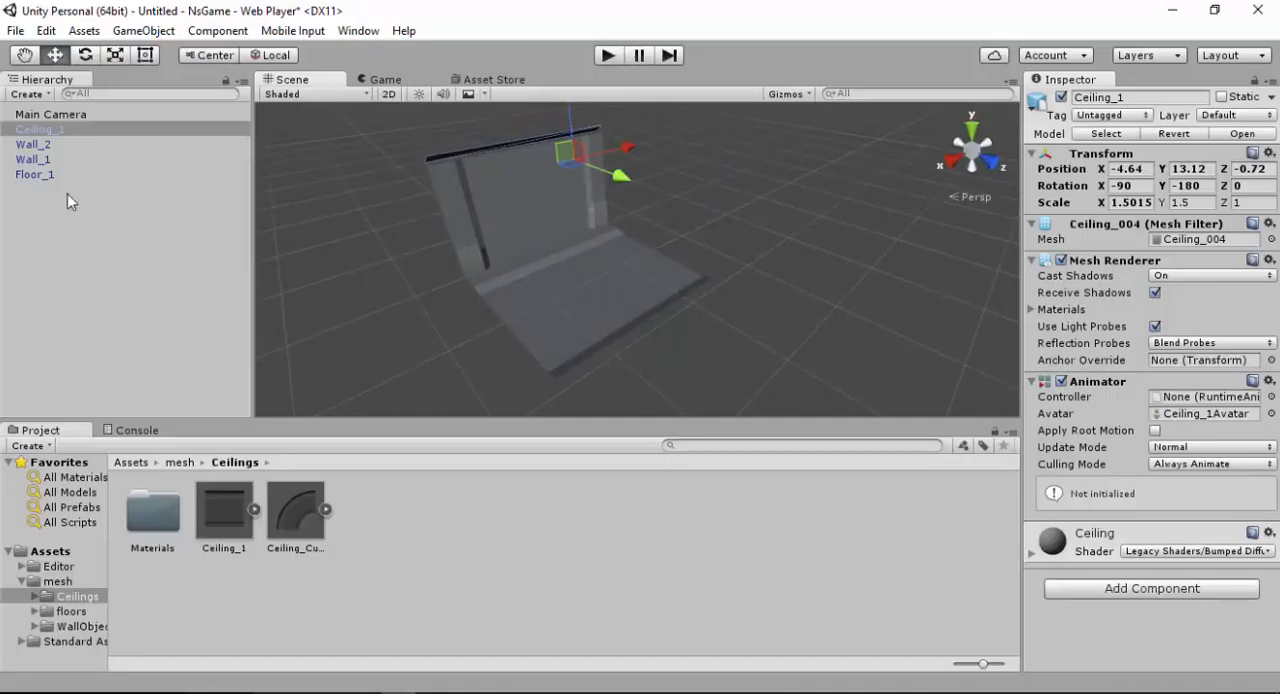
pyautogui.keyDown('alt'); pyautogui.moveTo(580, 229); pyautogui.dragTo(606, 233); pyautogui.keyUp('alt')
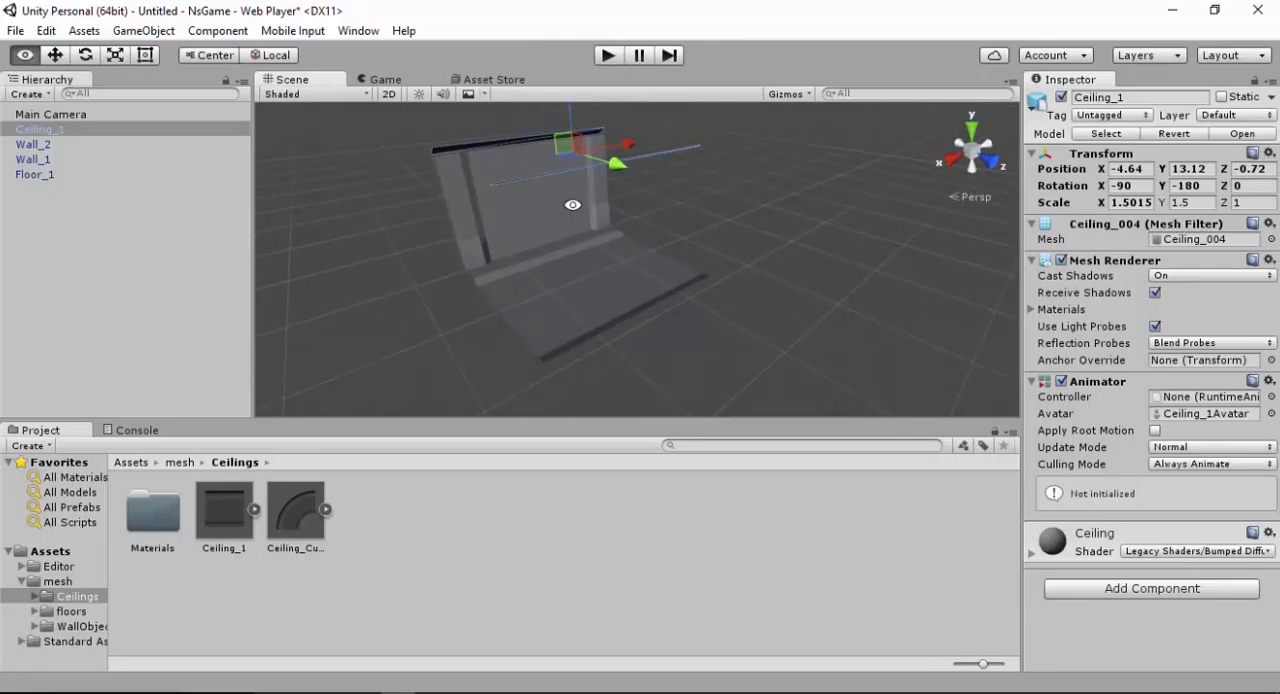
pyautogui.keyDown('alt'); pyautogui.moveTo(569, 206); pyautogui.dragTo(551, 246); pyautogui.keyUp('alt')
pyautogui.click(783, 183)
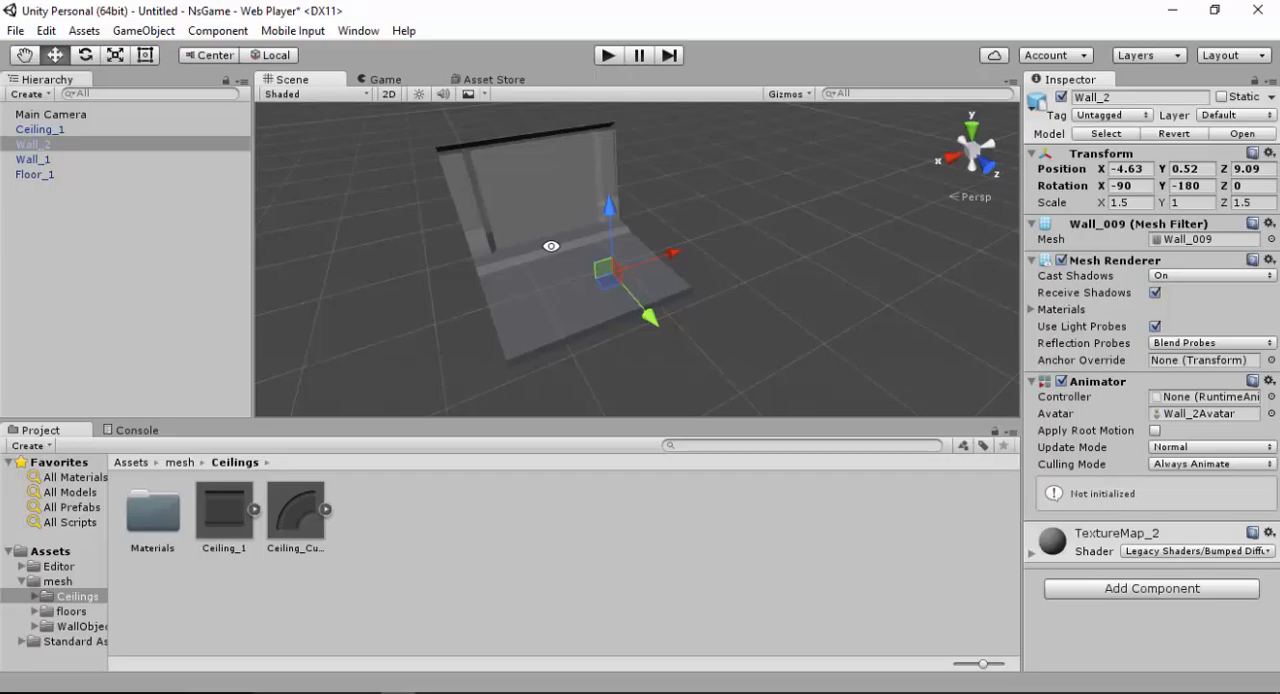
pyautogui.keyDown('alt'); pyautogui.moveTo(539, 223); pyautogui.dragTo(580, 288); pyautogui.keyUp('alt')
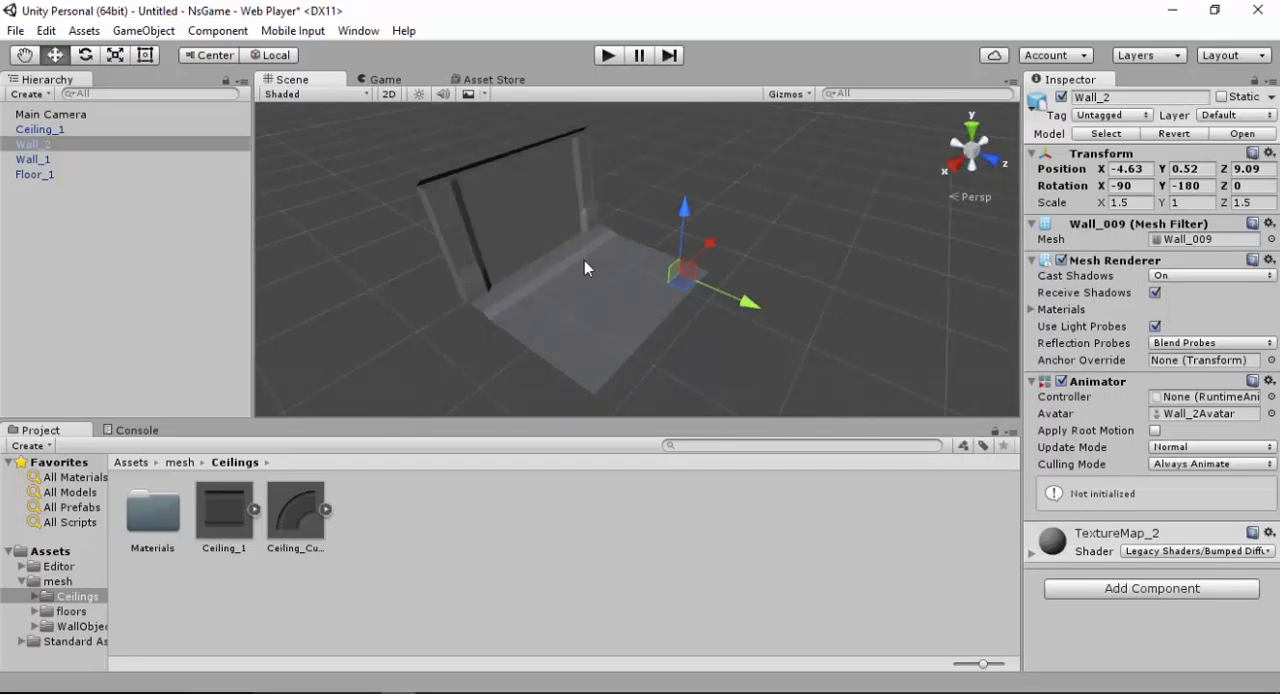
pyautogui.keyDown('alt'); pyautogui.moveTo(567, 272); pyautogui.dragTo(626, 271, button='right'); pyautogui.keyUp('alt')
pyautogui.keyDown('alt'); pyautogui.moveTo(626, 271); pyautogui.dragTo(736, 249); pyautogui.keyUp('alt')
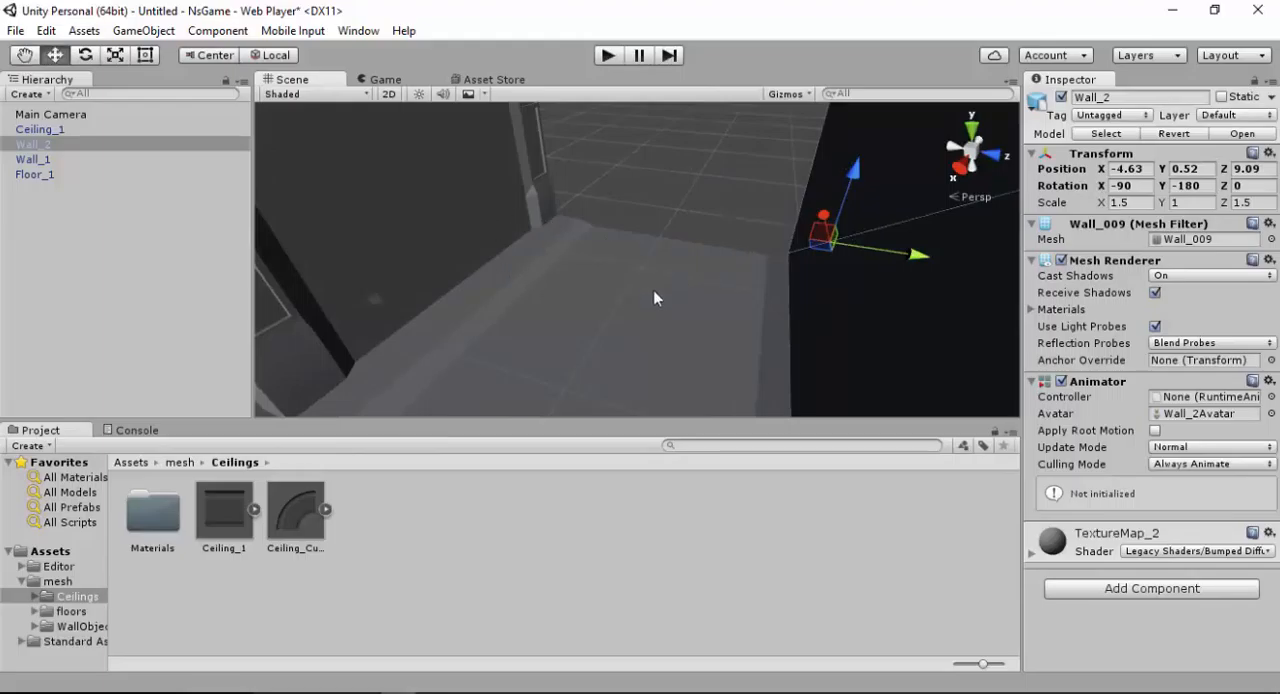
pyautogui.keyDown('alt'); pyautogui.moveTo(653, 290); pyautogui.dragTo(461, 208); pyautogui.keyUp('alt')
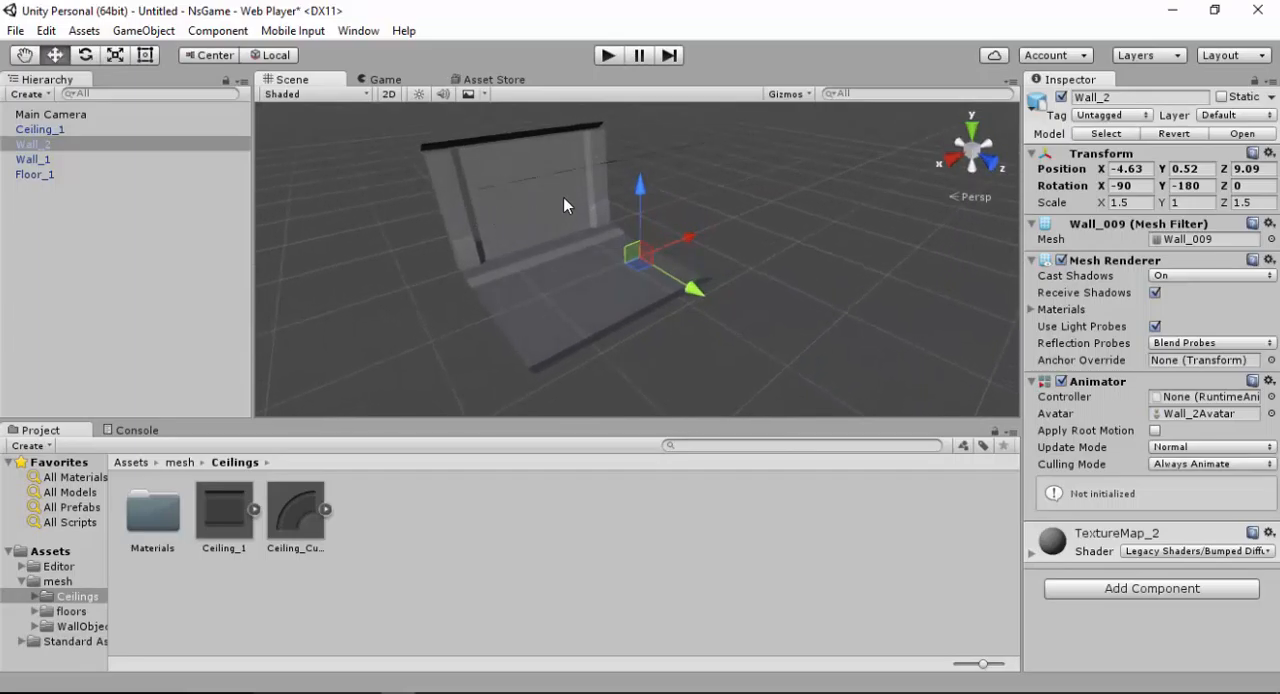
pyautogui.keyDown('alt'); pyautogui.moveTo(563, 196); pyautogui.dragTo(475, 197); pyautogui.keyUp('alt')
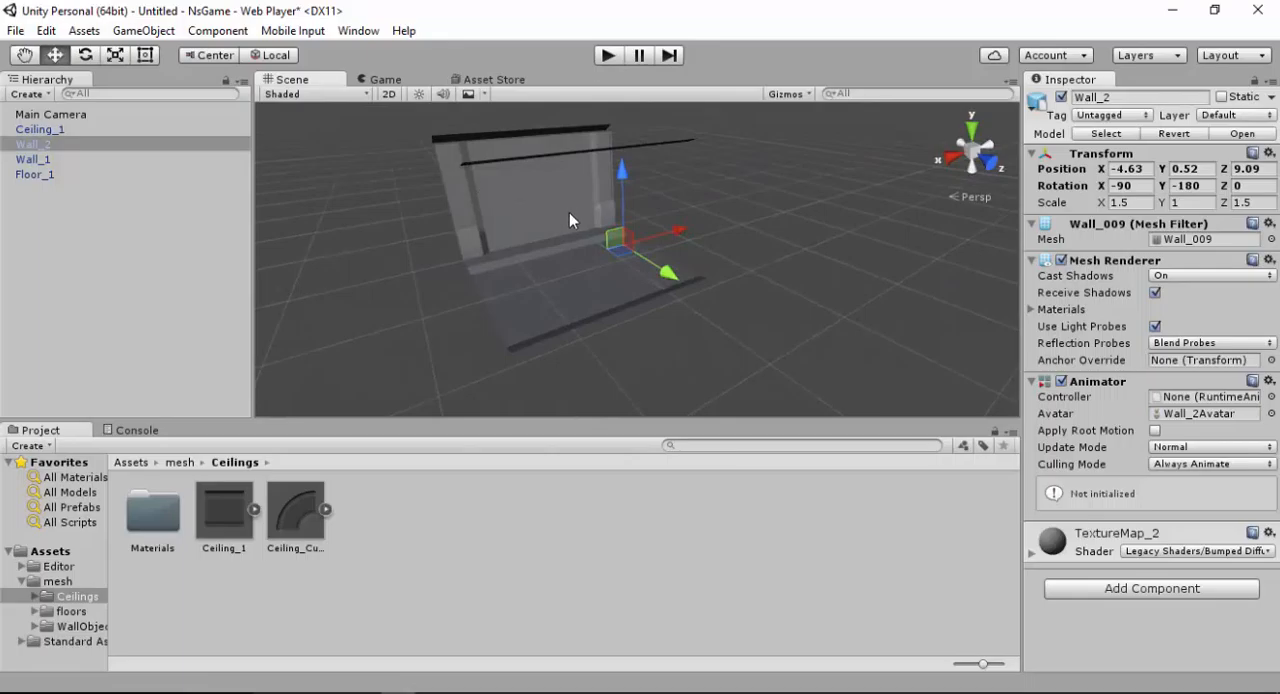
pyautogui.keyDown('alt'); pyautogui.scroll(10, 566, 238); pyautogui.keyUp('alt')
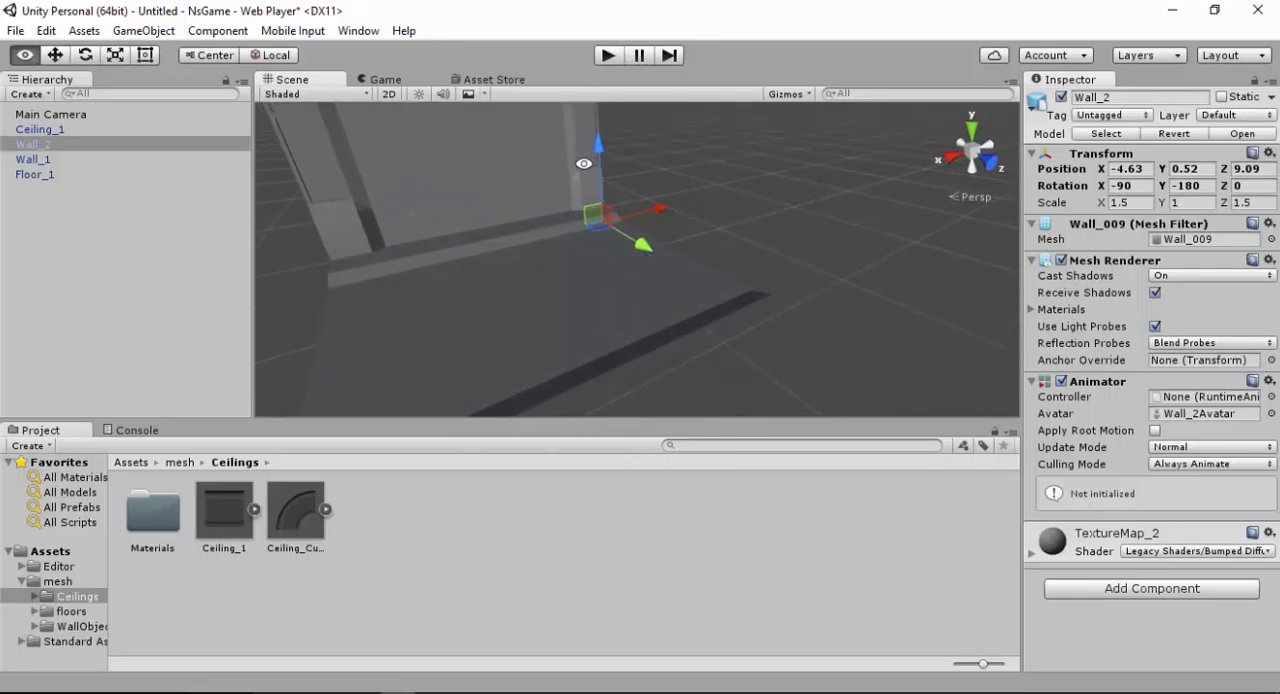
pyautogui.keyDown('alt'); pyautogui.moveTo(584, 163); pyautogui.dragTo(666, 260); pyautogui.keyUp('alt')
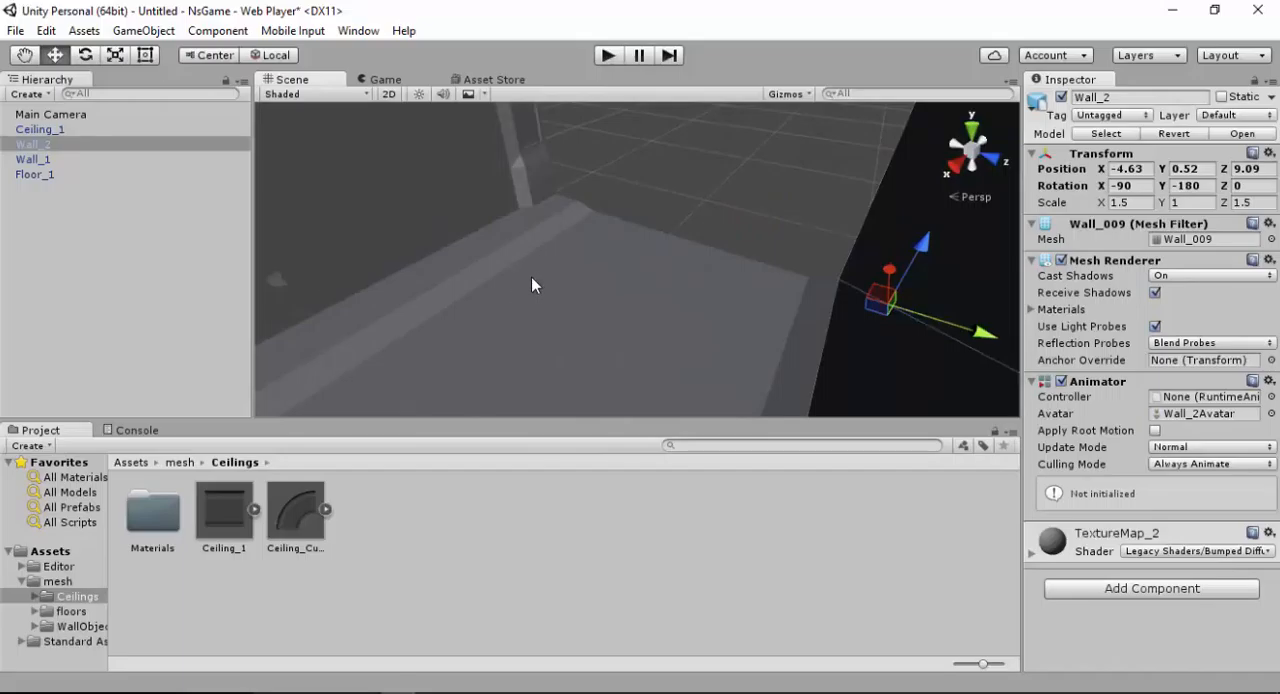
pyautogui.keyDown('alt'); pyautogui.moveTo(533, 268); pyautogui.dragTo(503, 323); pyautogui.keyUp('alt')
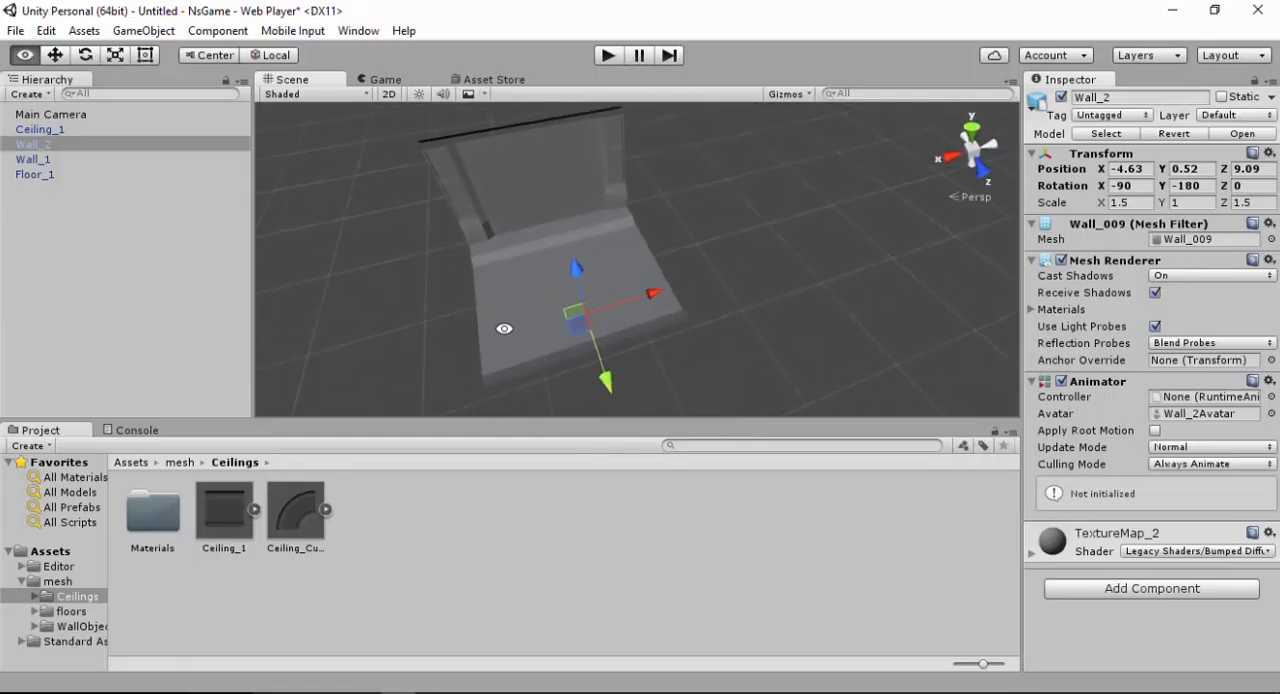
pyautogui.keyDown('alt'); pyautogui.moveTo(558, 270); pyautogui.dragTo(740, 229); pyautogui.keyUp('alt')
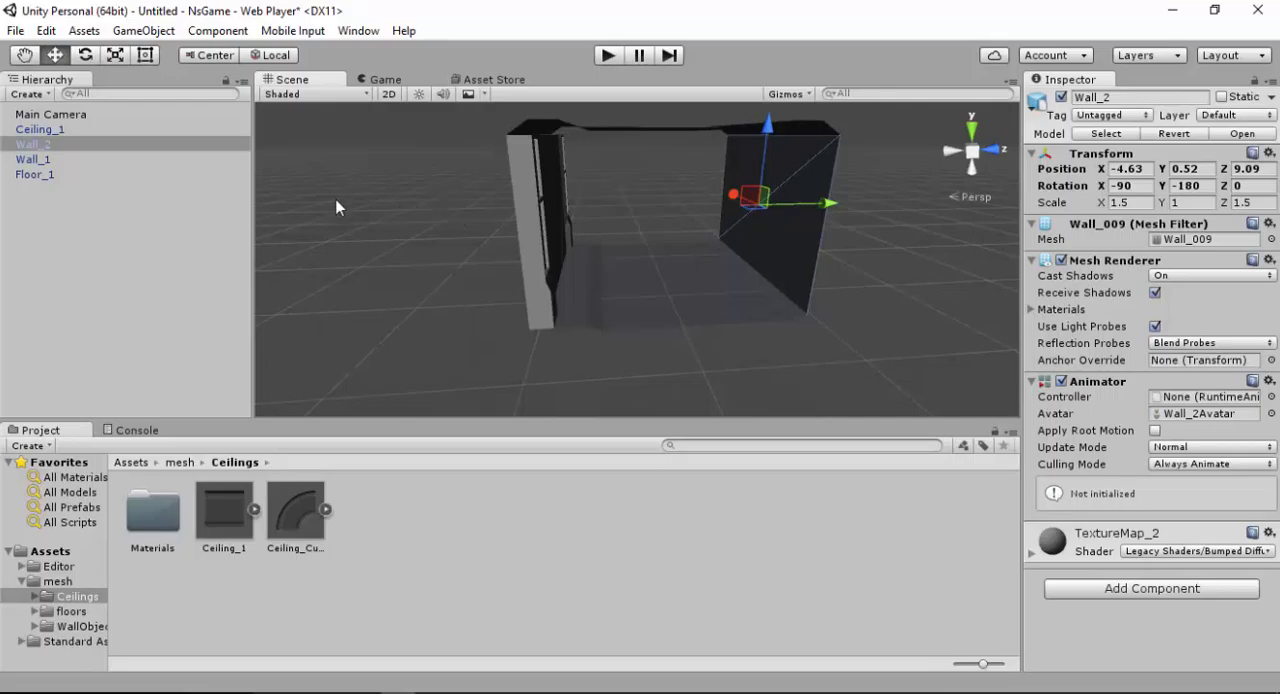
# Review the ceiling, both walls and the floor one by one as separate objects of the scene
pyautogui.click(52, 129)
pyautogui.click(38, 146)
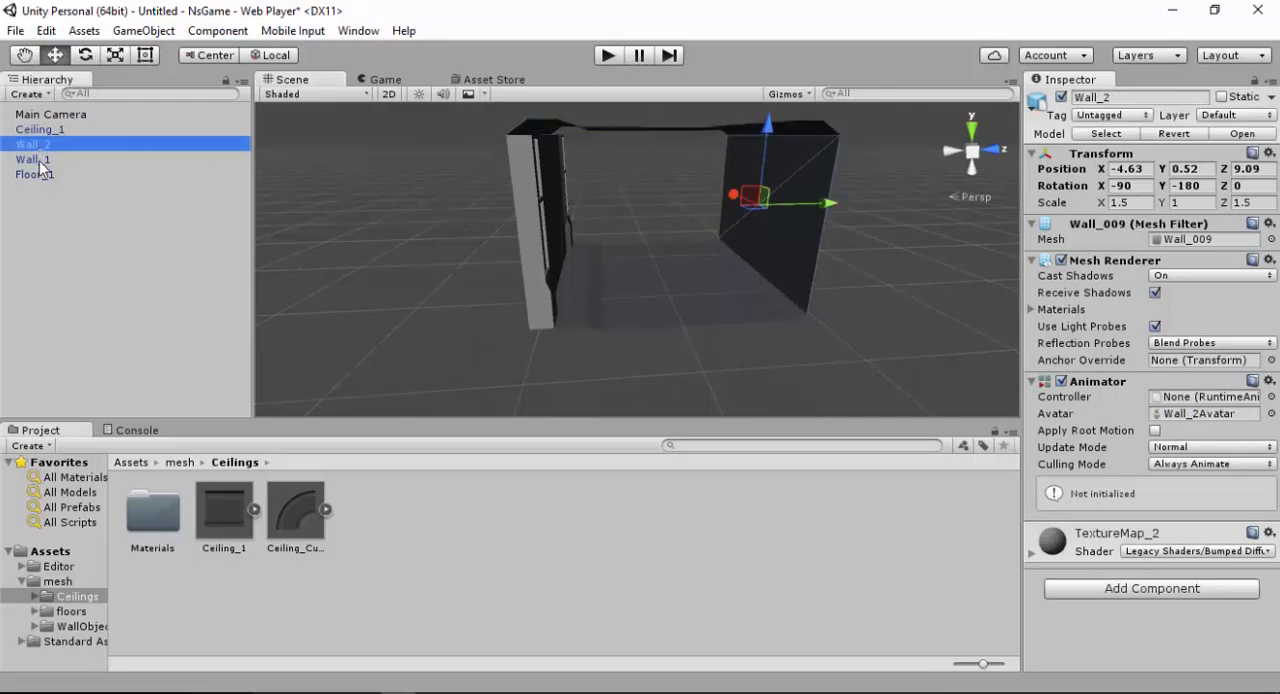
pyautogui.click(38, 160)
pyautogui.click(42, 204)
pyautogui.click(33, 159)
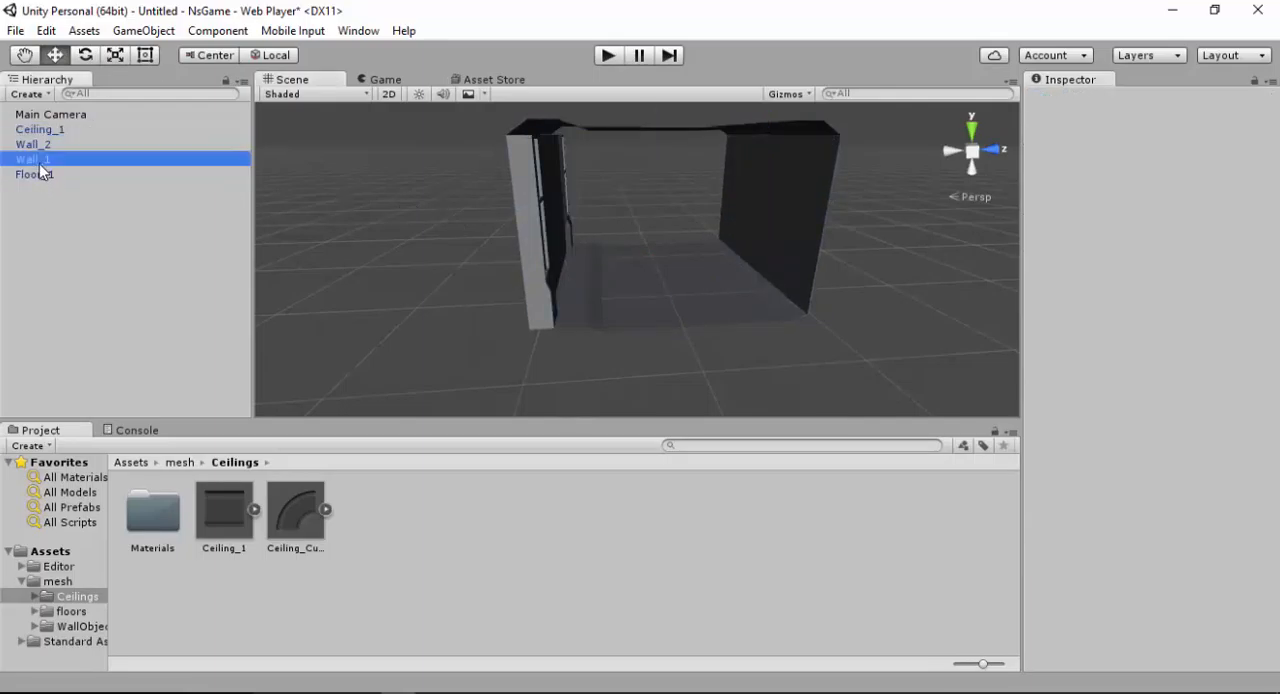
pyautogui.click(34, 174)
pyautogui.click(33, 159)
pyautogui.click(33, 145)
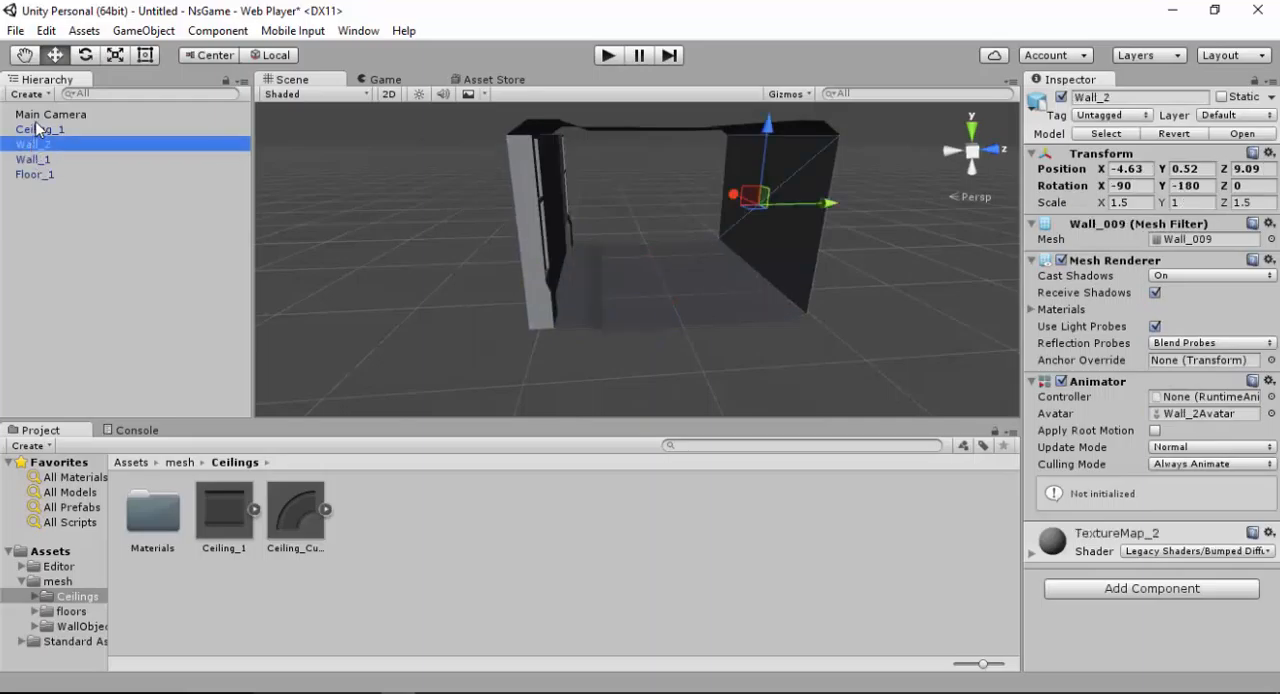
pyautogui.click(40, 129)
pyautogui.click(73, 205)
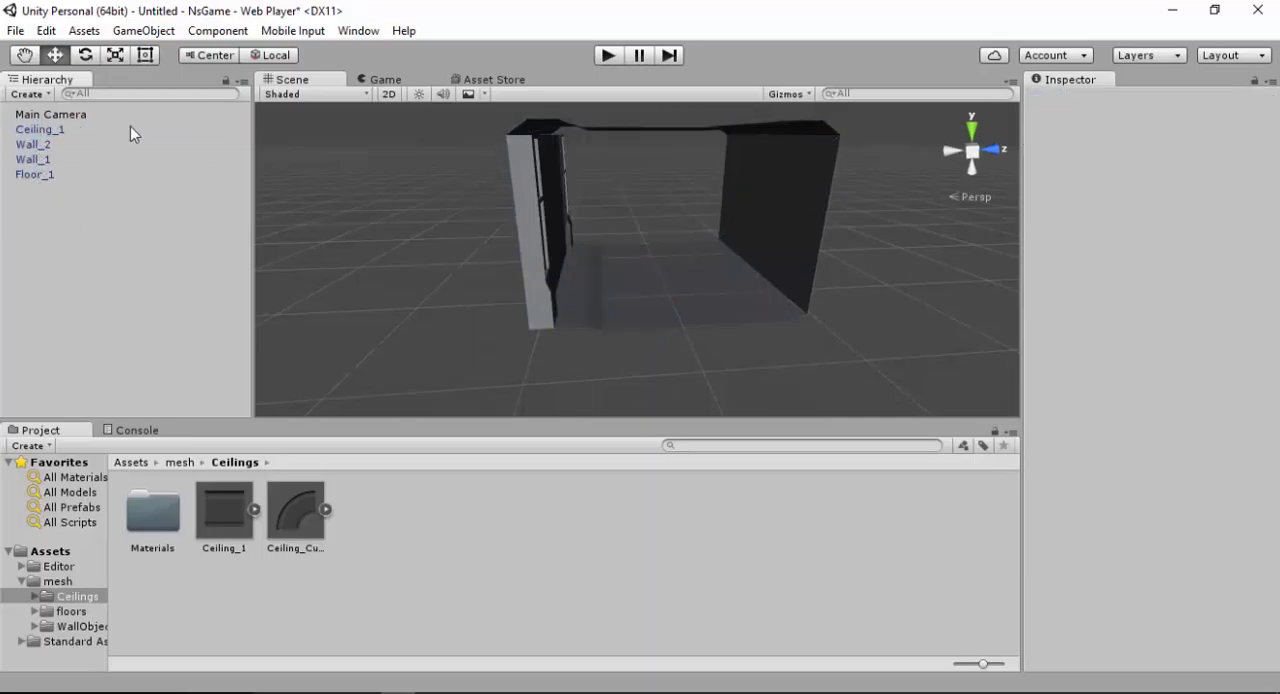
# Create an empty GameObject and make Ceiling_1, Wall_2, Wall_1 and Floor_1 its children
pyautogui.click(141, 31)
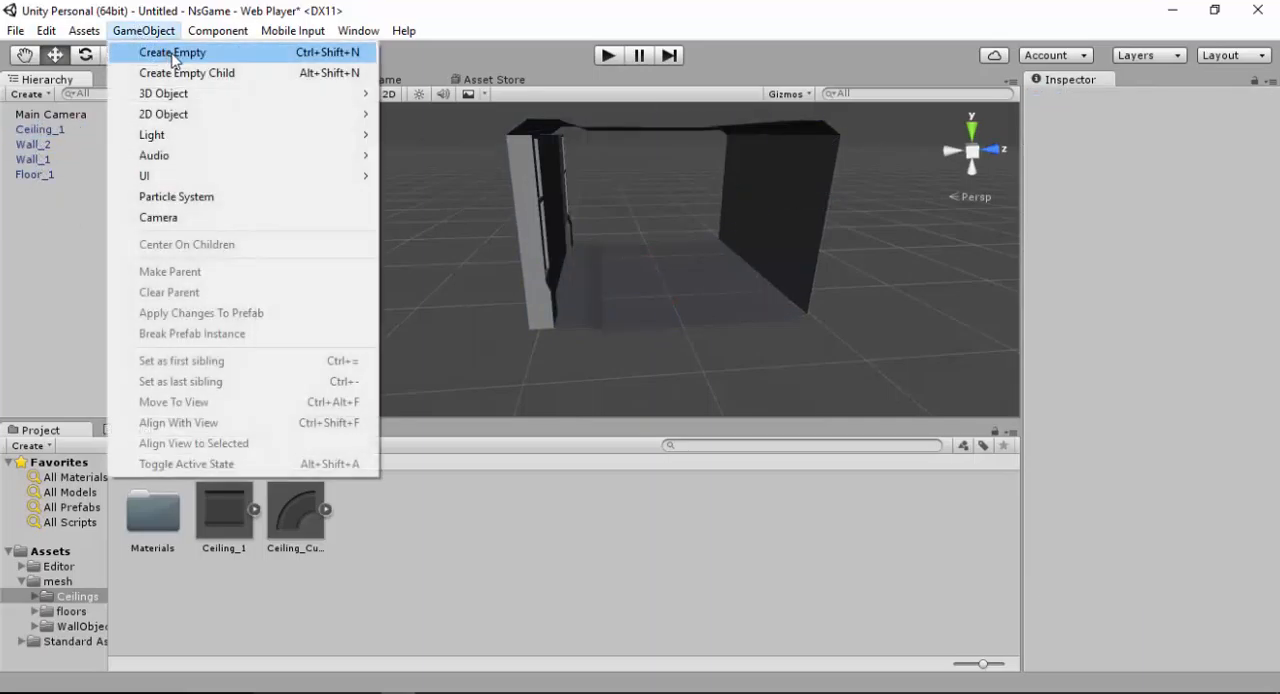
pyautogui.click(173, 53)
pyautogui.click(40, 175)
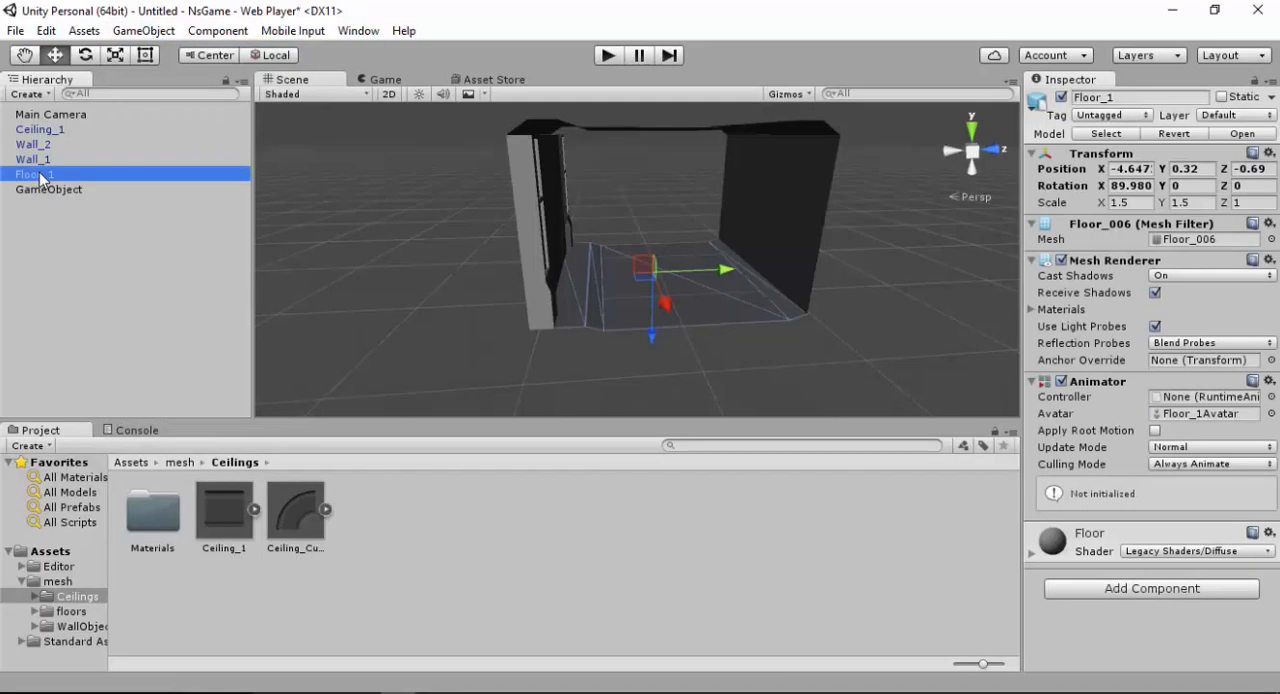
pyautogui.keyDown('shift'); pyautogui.click(40, 129); pyautogui.keyUp('shift')
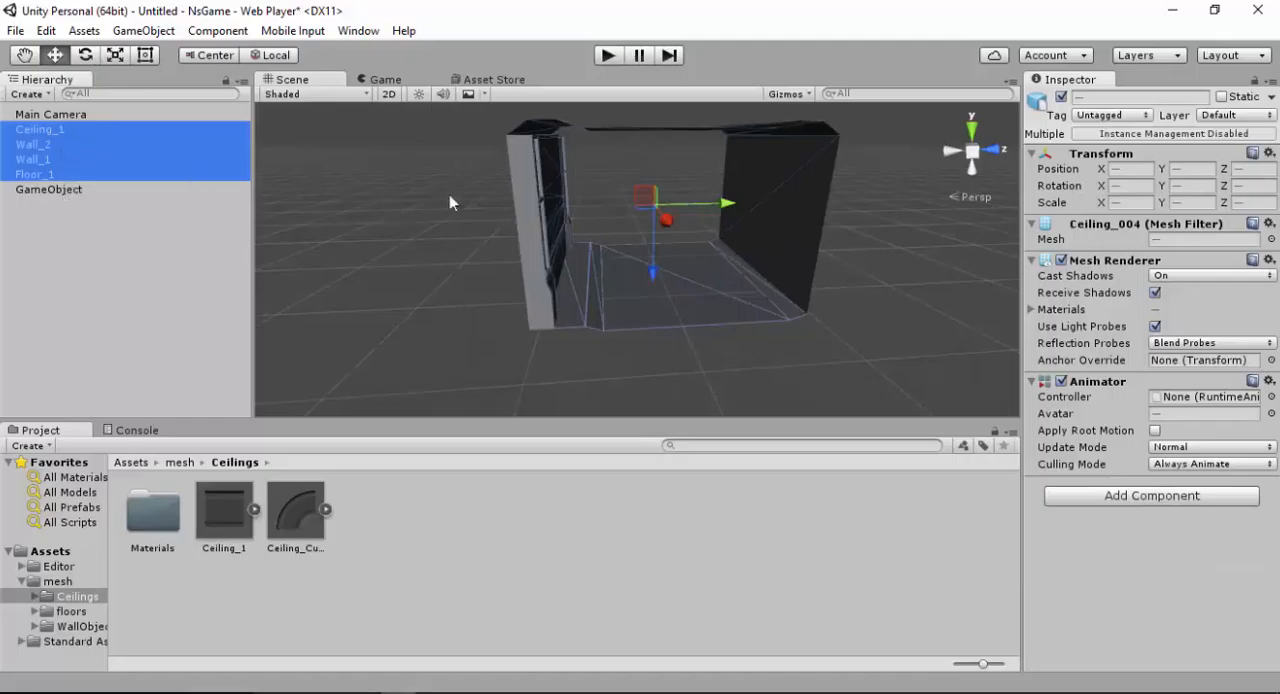
pyautogui.click(50, 189)
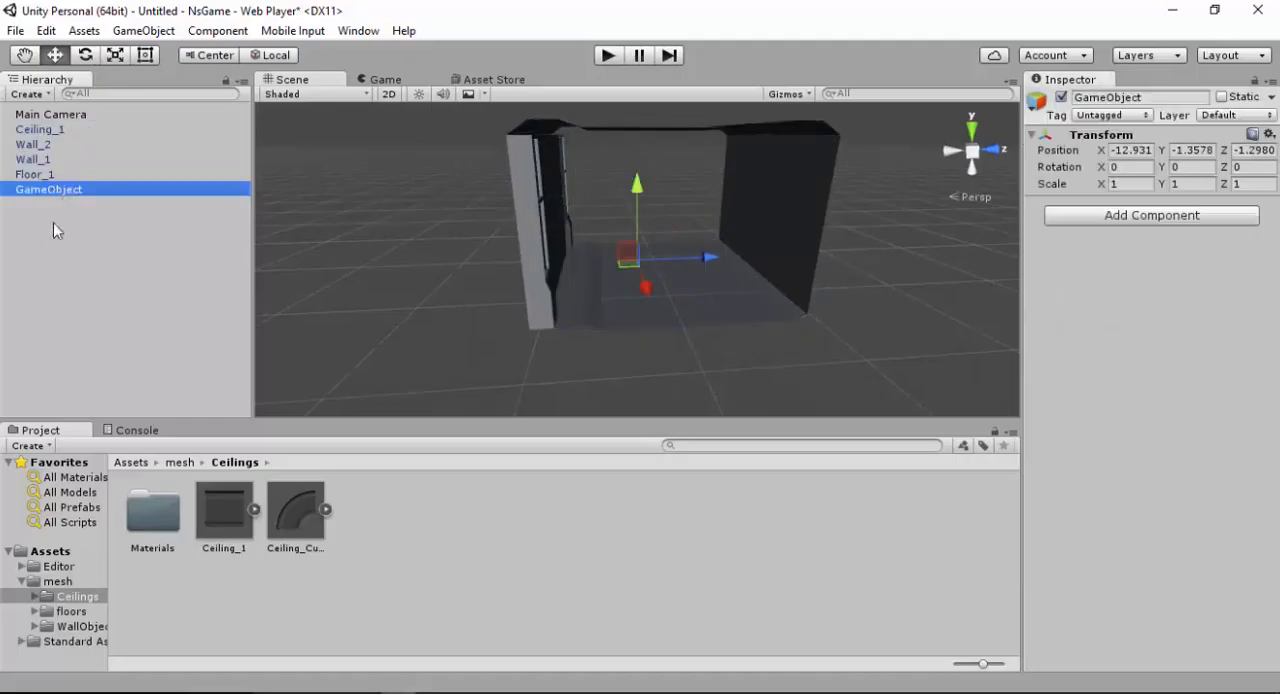
pyautogui.click(35, 174)
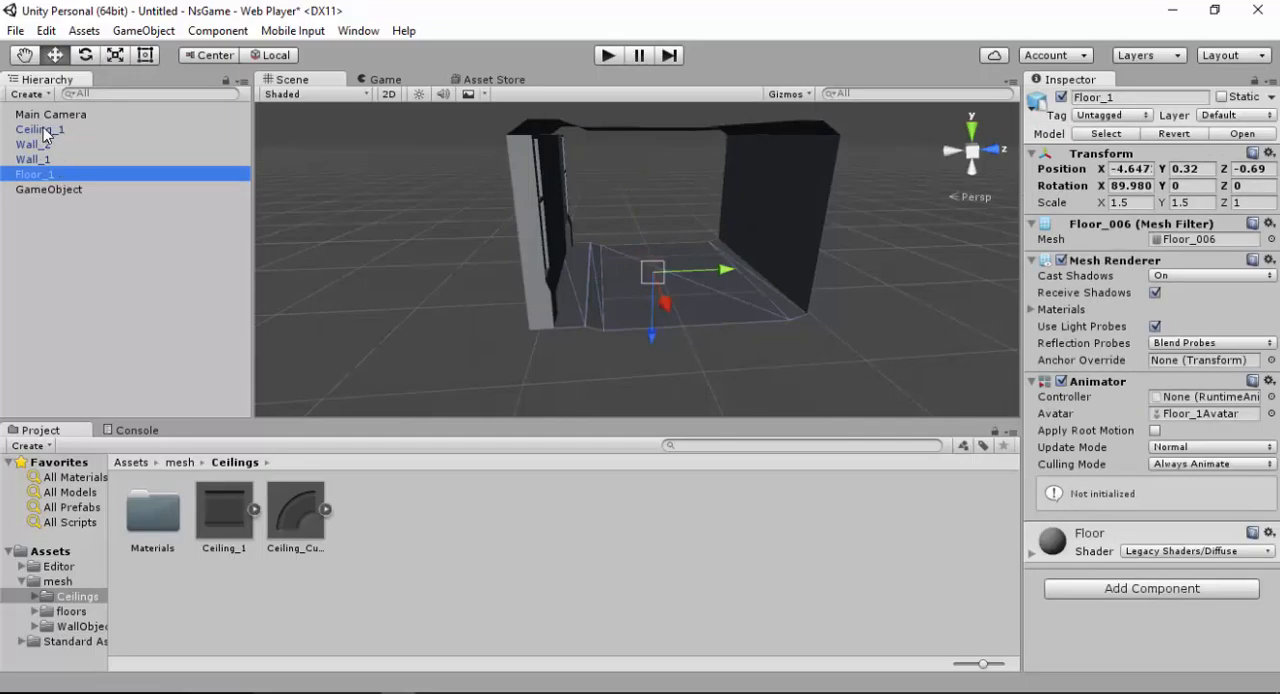
pyautogui.keyDown('shift'); pyautogui.click(43, 128); pyautogui.keyUp('shift')
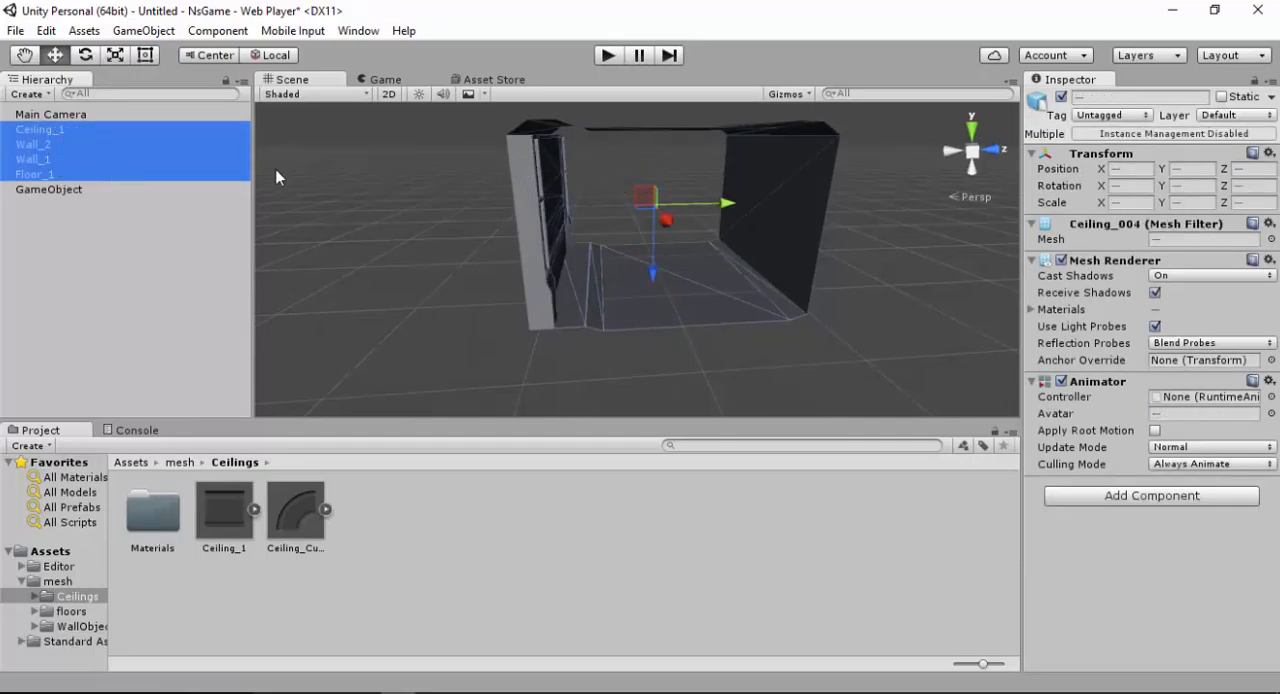
pyautogui.moveTo(41, 131); pyautogui.dragTo(52, 189)
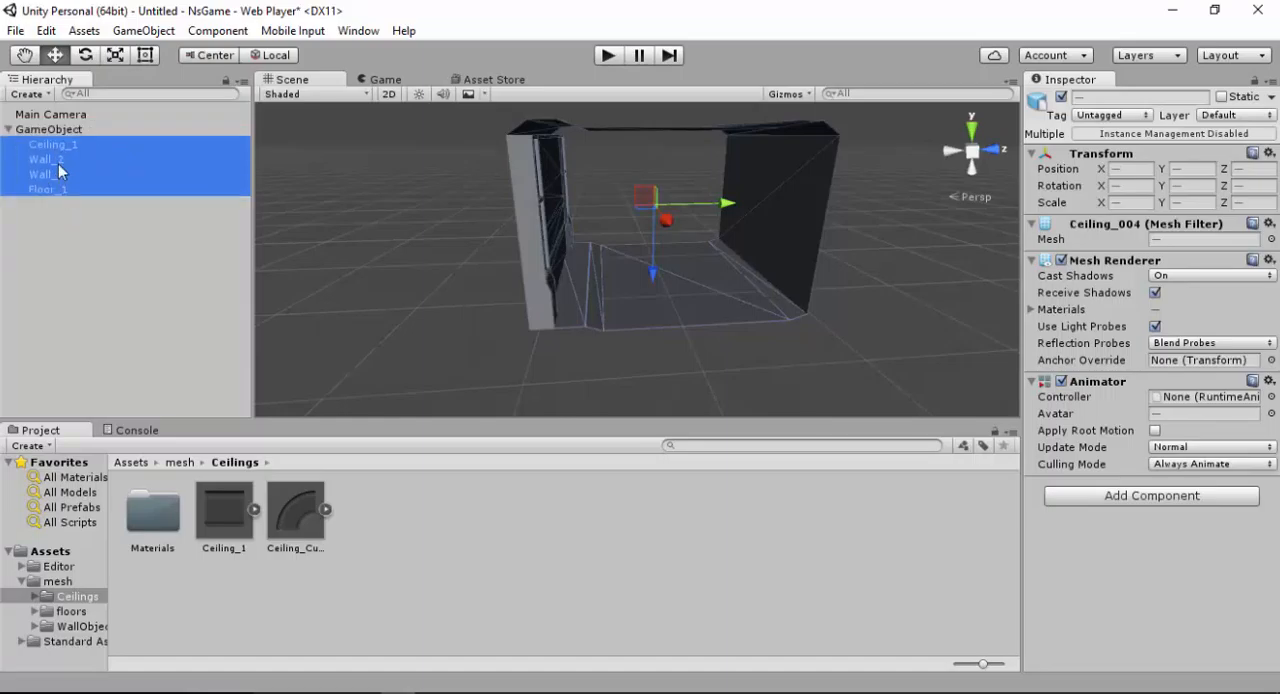
# Rename the parent GameObject as Tunnel
pyautogui.click(57, 130)
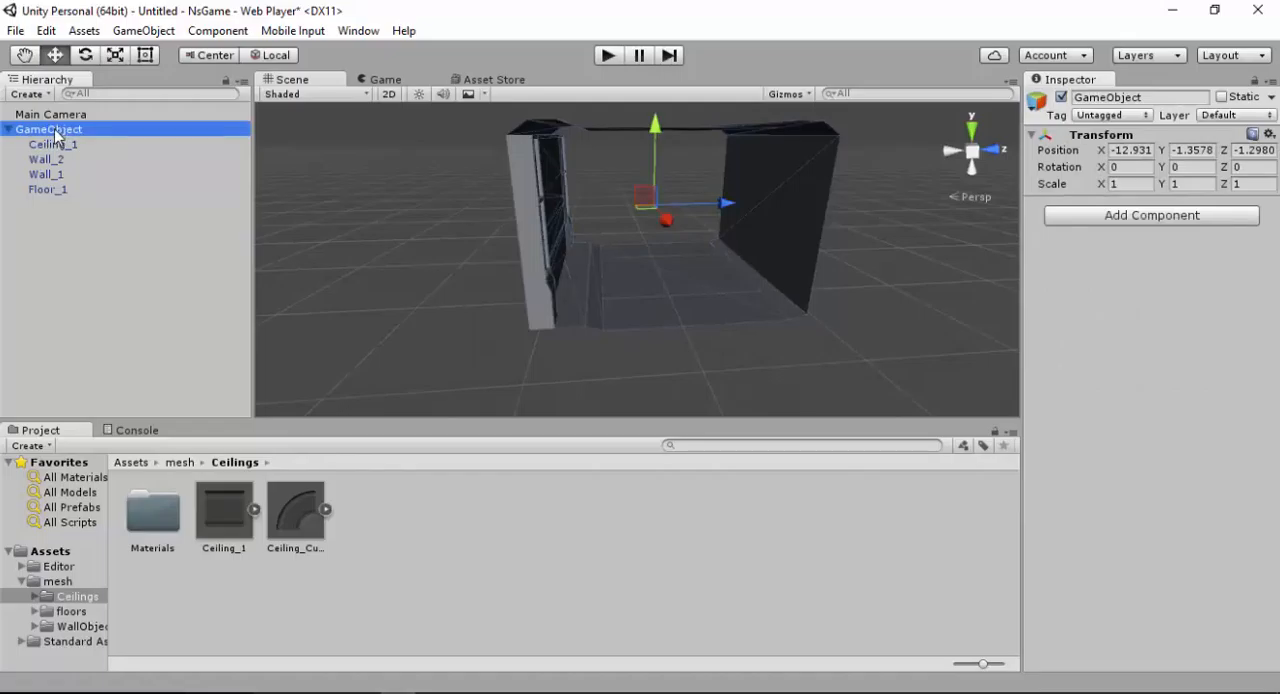
pyautogui.click(54, 128)
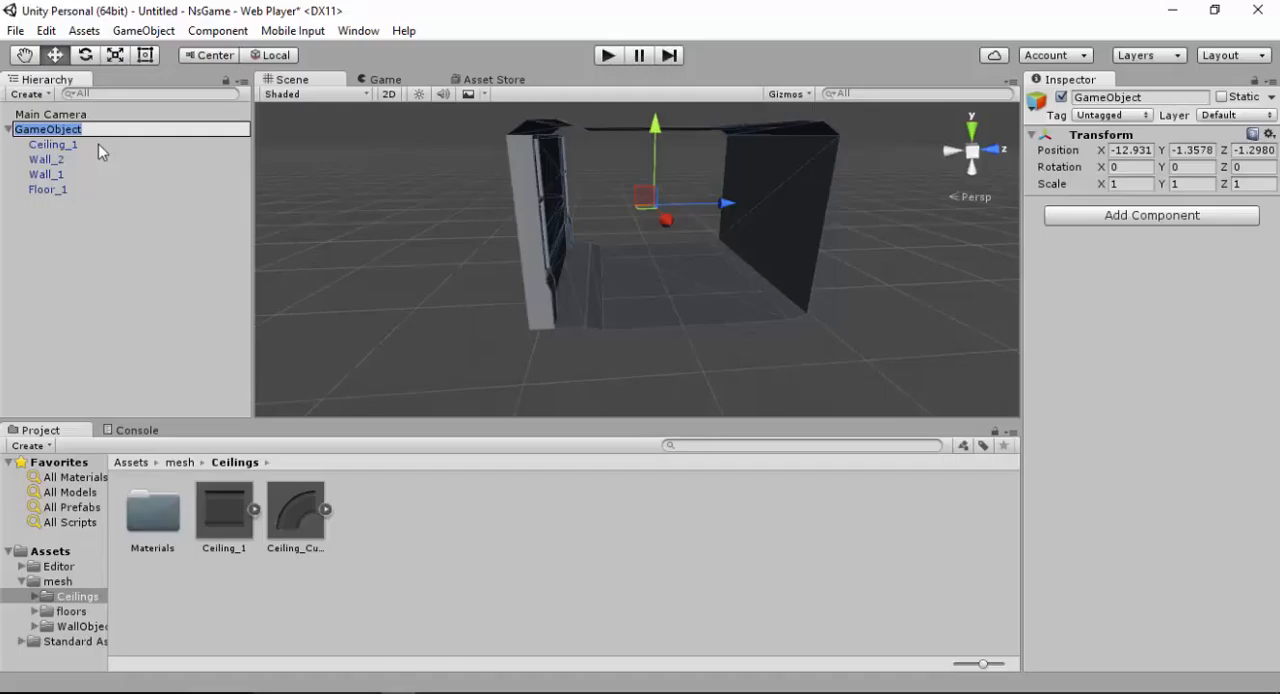
pyautogui.write('Tunnel')
pyautogui.press('Return')
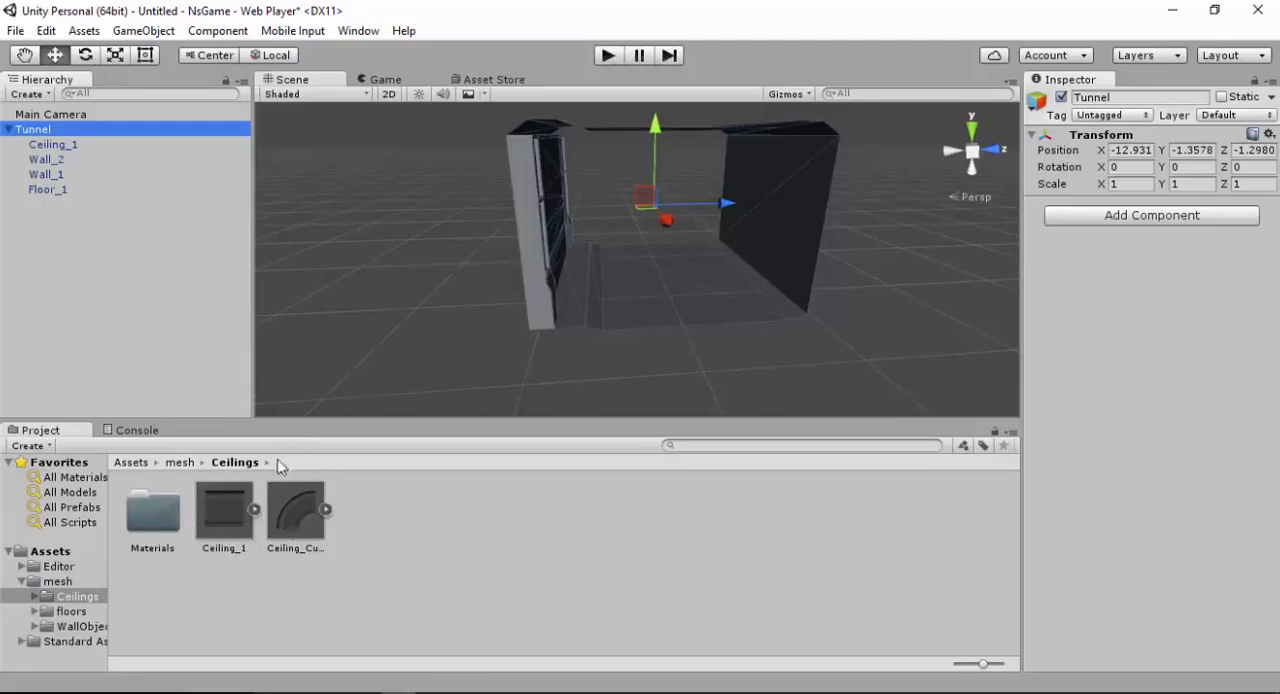
# Create a new folder named prefabs directly in the project's Assets folder
pyautogui.click(128, 463)
pyautogui.click(265, 585)
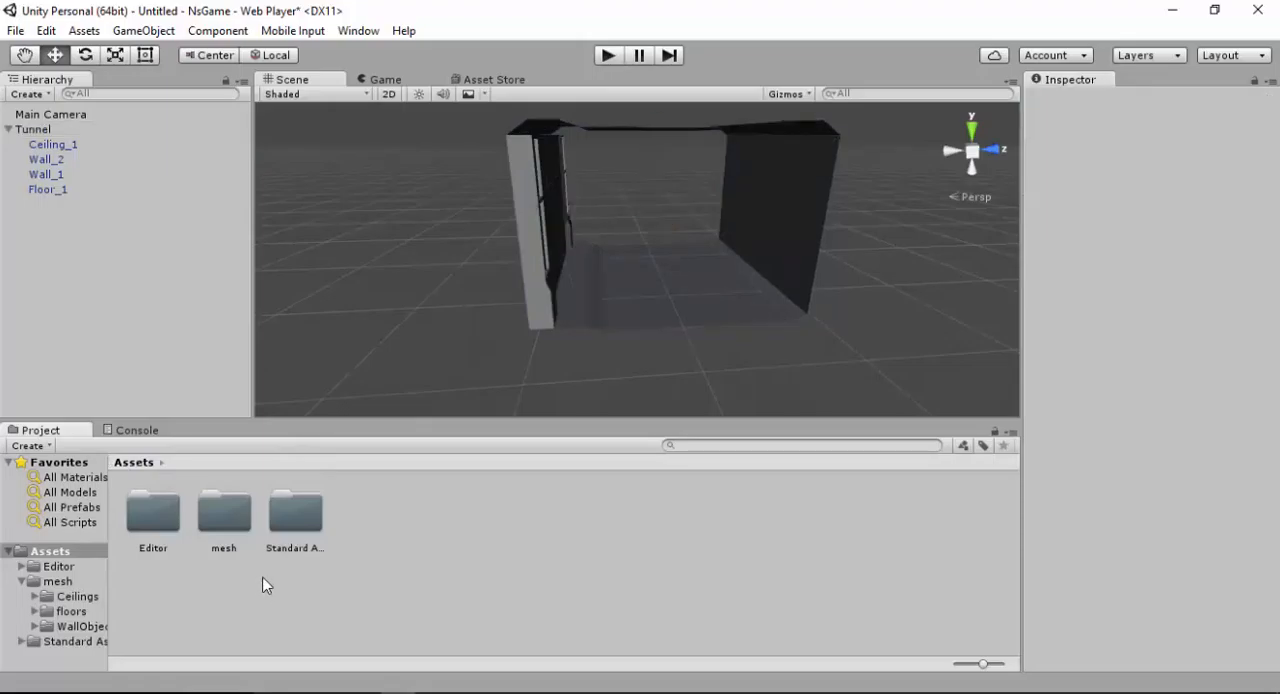
pyautogui.rightClick(449, 555)
pyautogui.moveTo(655, 210)
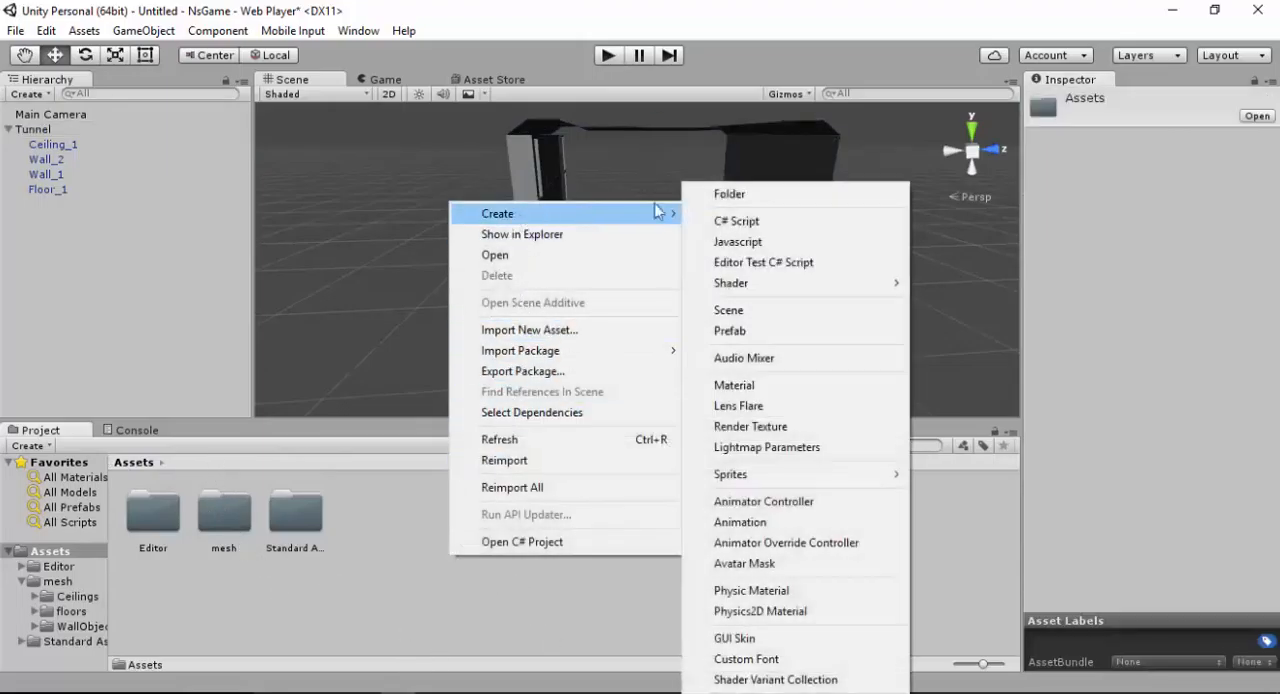
pyautogui.click(716, 191)
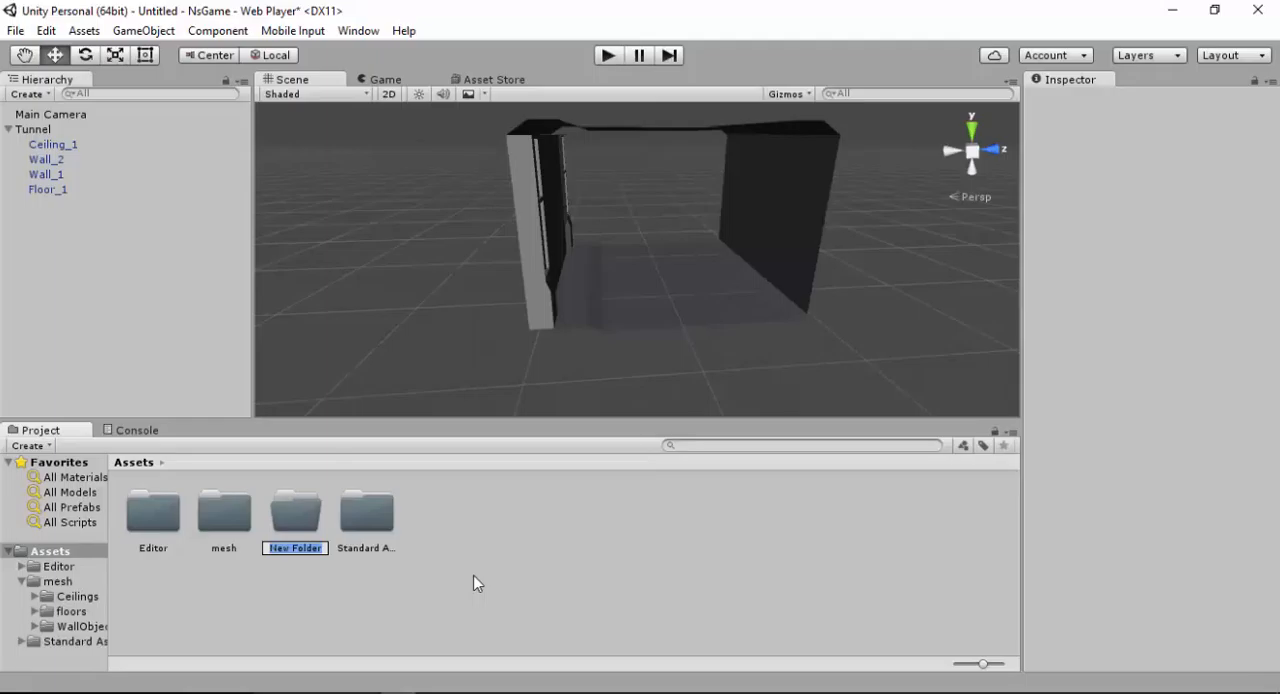
pyautogui.write('prefabs')
pyautogui.press('Return')
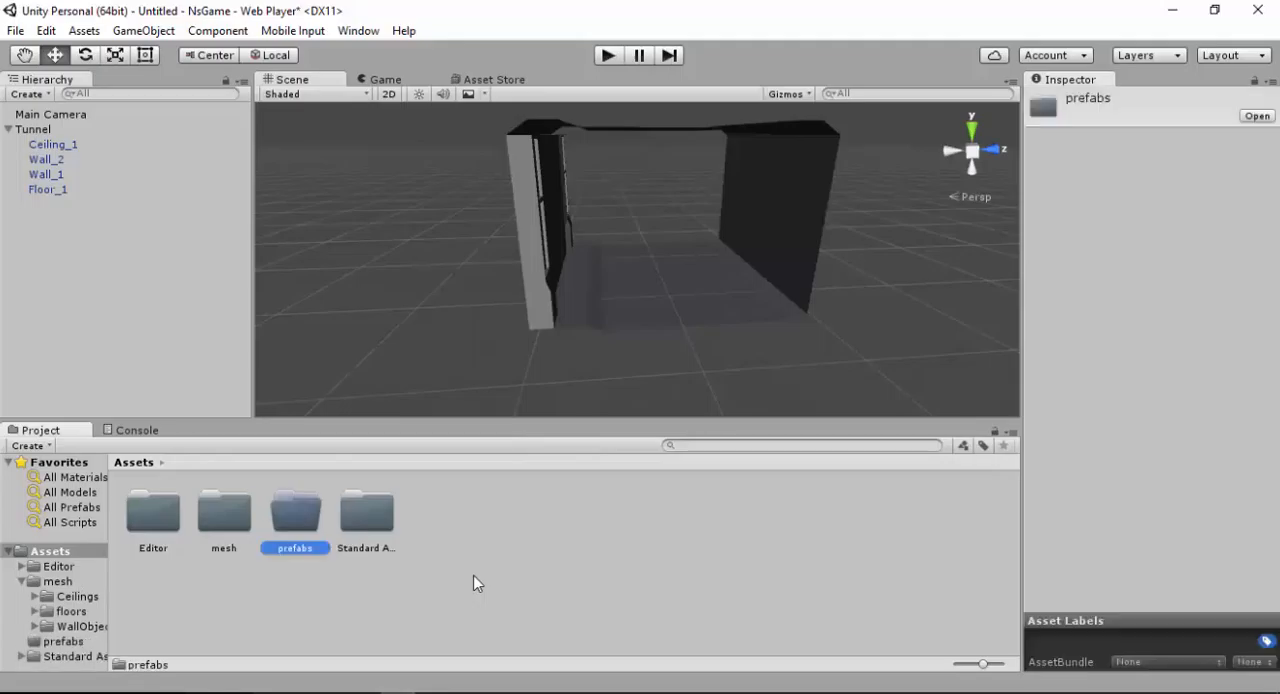
# Save the Tunnel object with its four parts as a prefab in the prefabs folder
pyautogui.doubleClick(301, 516)
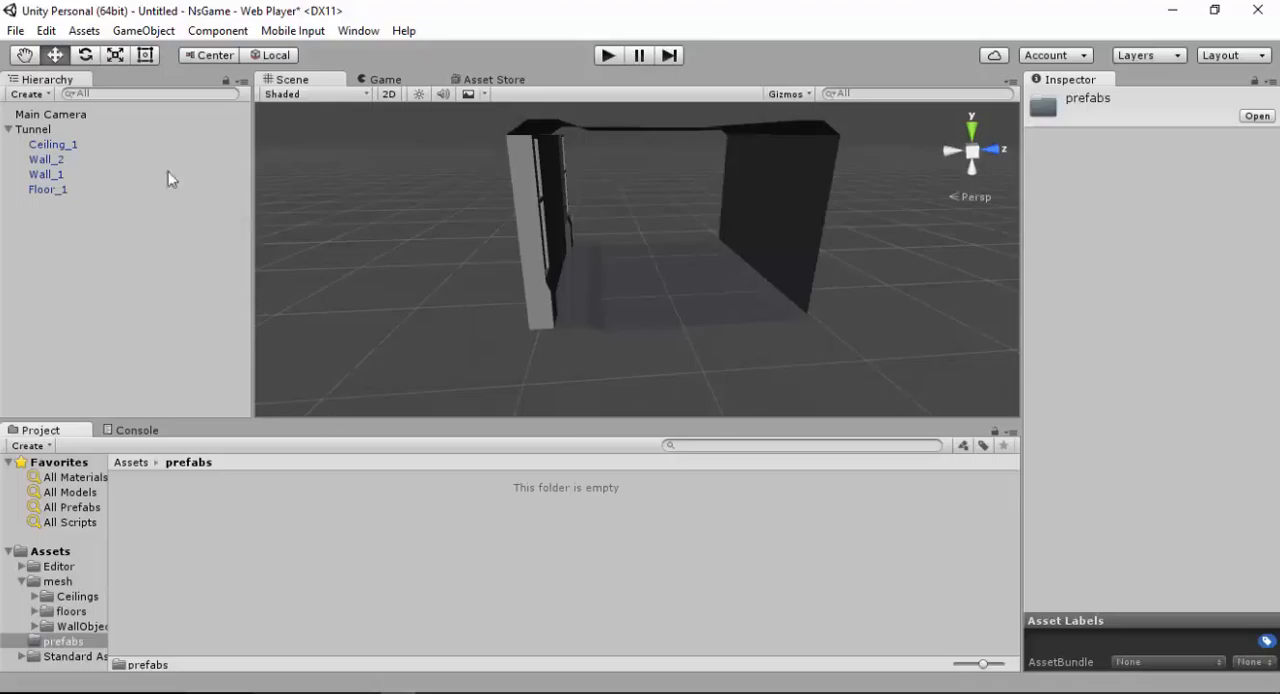
pyautogui.click(33, 129)
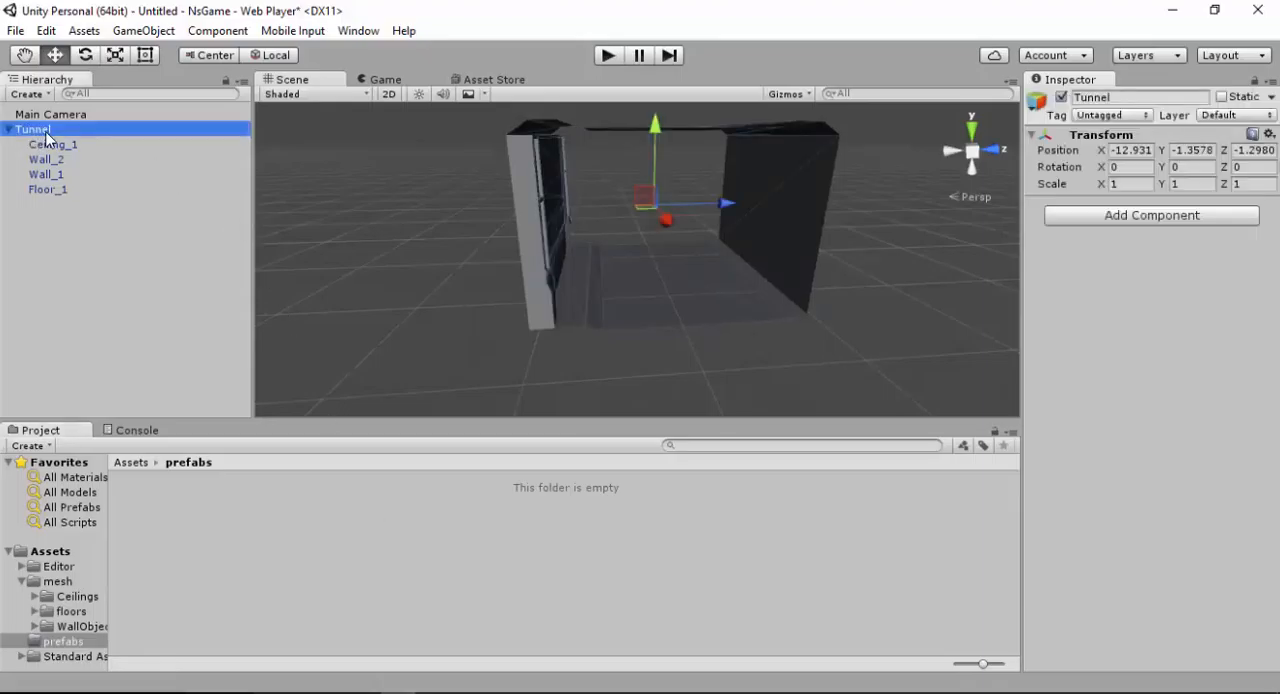
pyautogui.moveTo(44, 133); pyautogui.dragTo(192, 516)
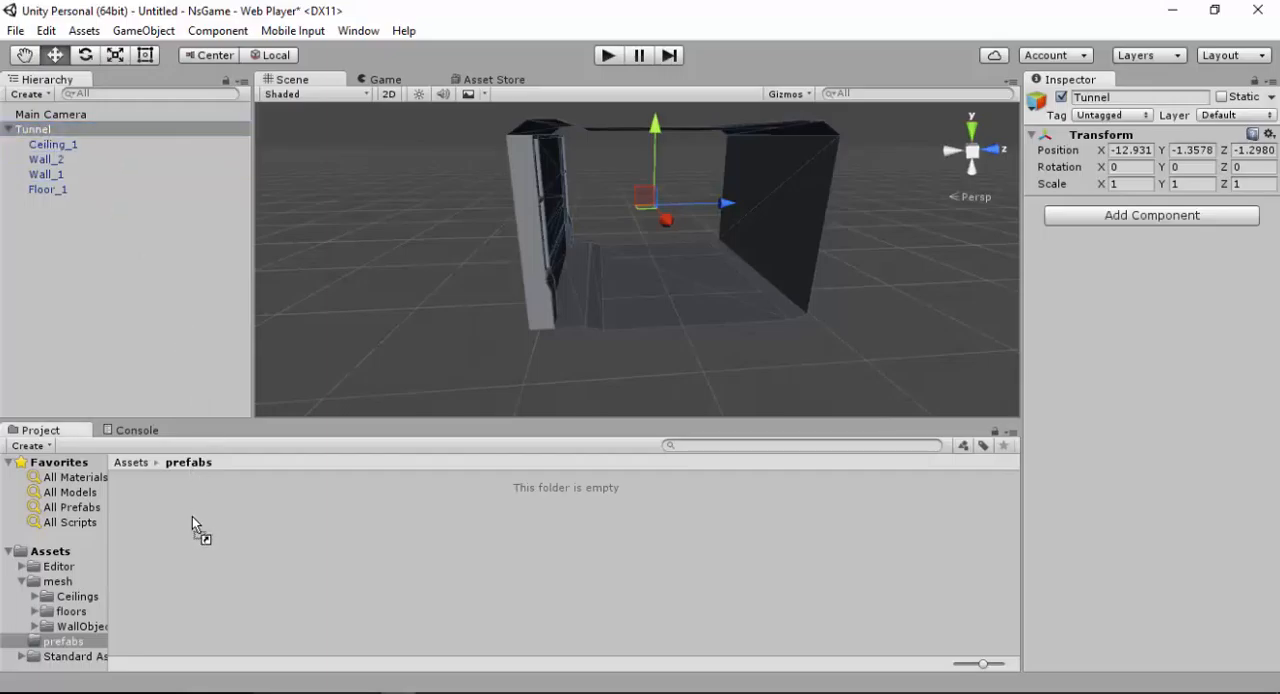
pyautogui.moveTo(192, 516); pyautogui.dragTo(192, 516)
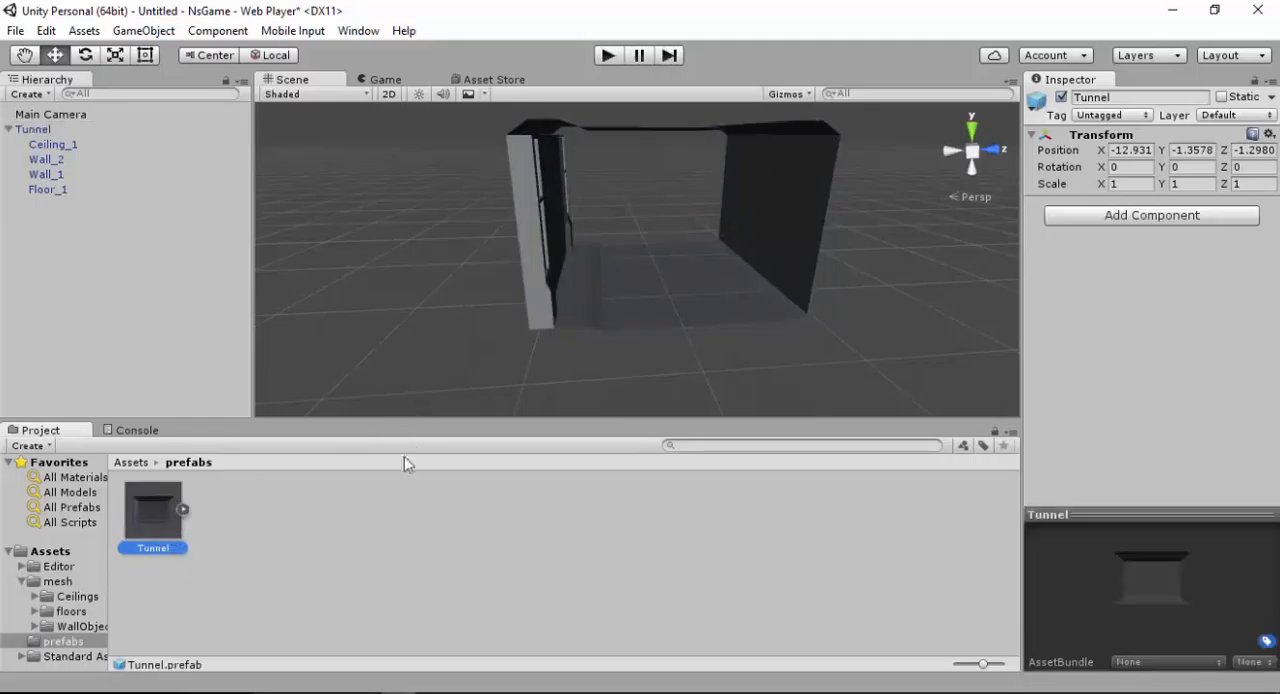
pyautogui.keyDown('alt'); pyautogui.moveTo(660, 249); pyautogui.dragTo(557, 226); pyautogui.keyUp('alt')
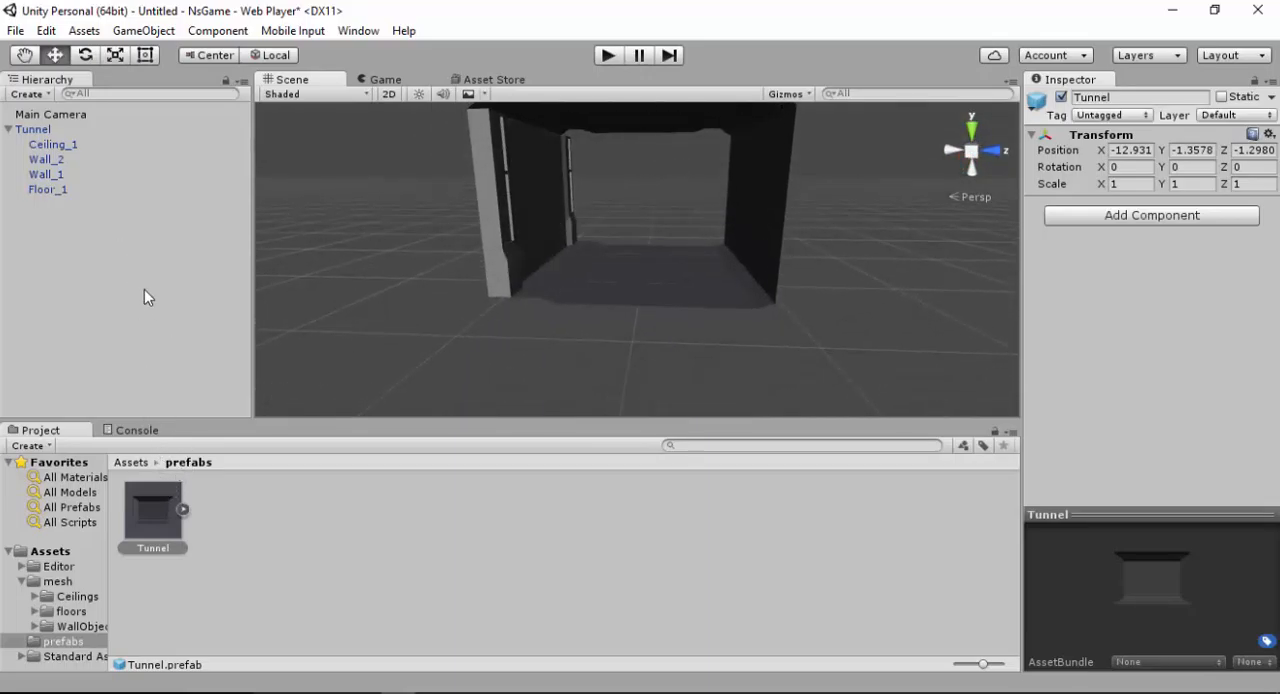
pyautogui.keyDown('alt'); pyautogui.moveTo(450, 221); pyautogui.dragTo(608, 199); pyautogui.keyUp('alt')
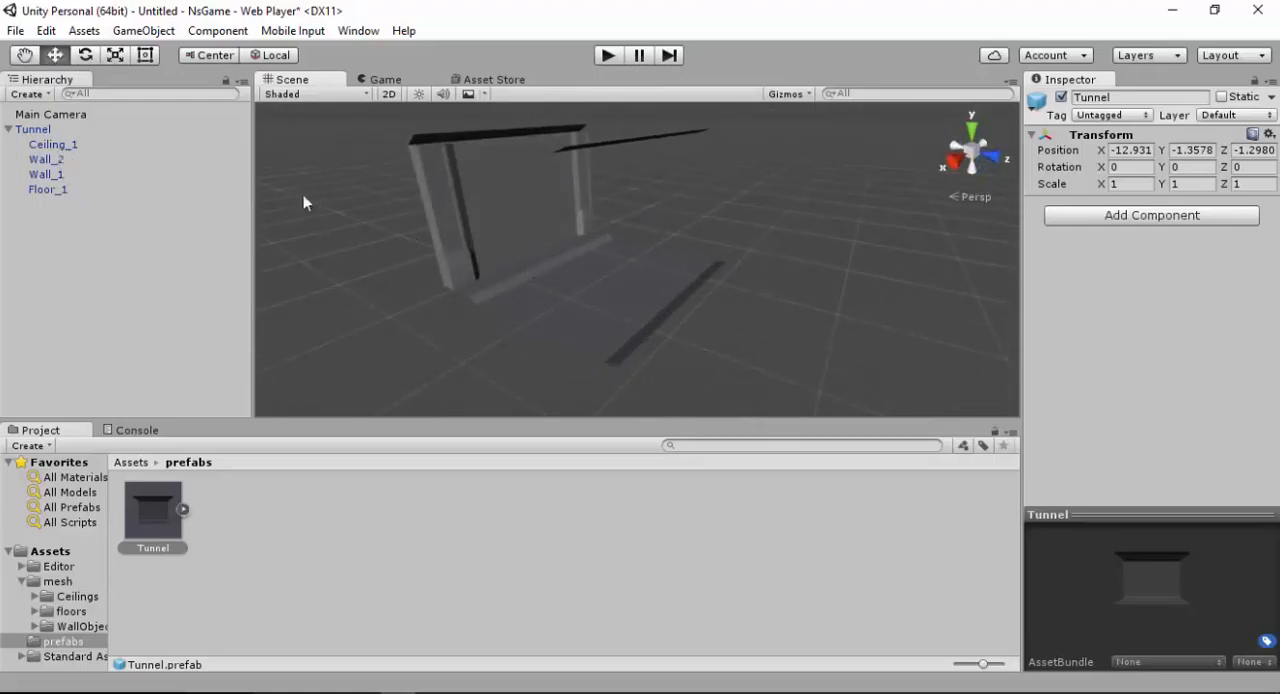
# Add a Mesh Collider component to Wall_2, Wall_1 and Floor_1 of the Tunnel together
pyautogui.click(62, 163)
pyautogui.keyDown('shift'); pyautogui.click(55, 174); pyautogui.keyUp('shift')
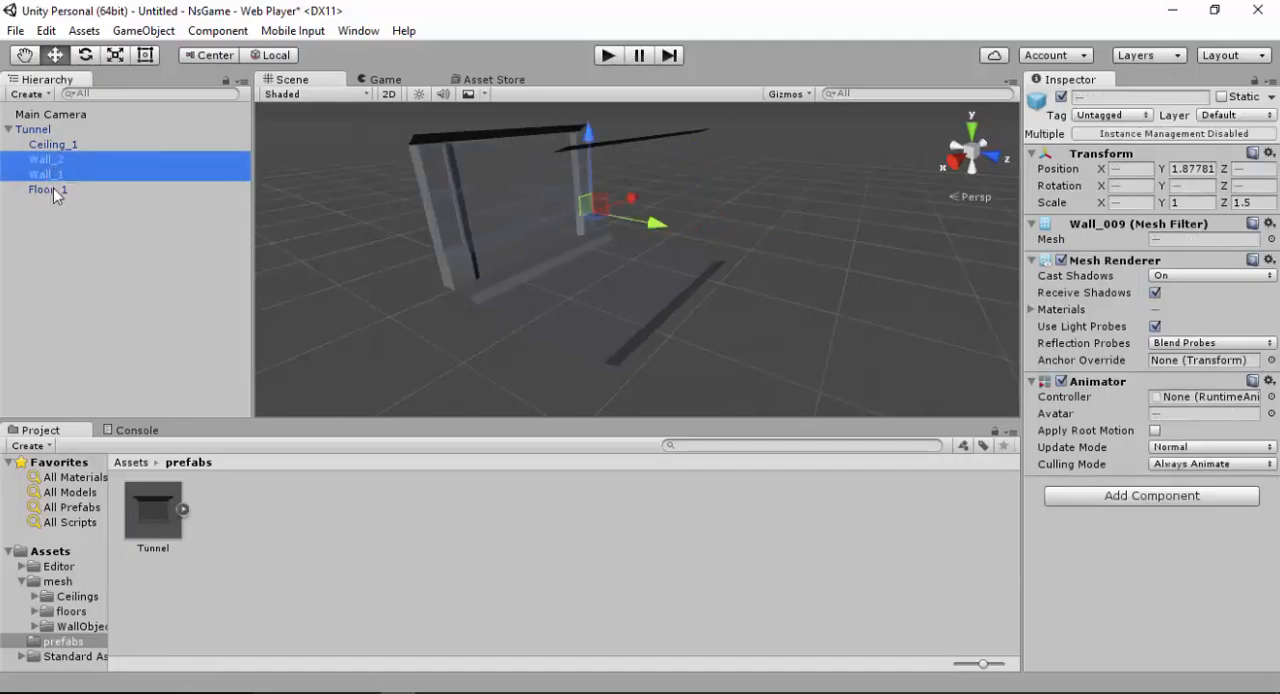
pyautogui.keyDown('shift'); pyautogui.click(55, 189); pyautogui.keyUp('shift')
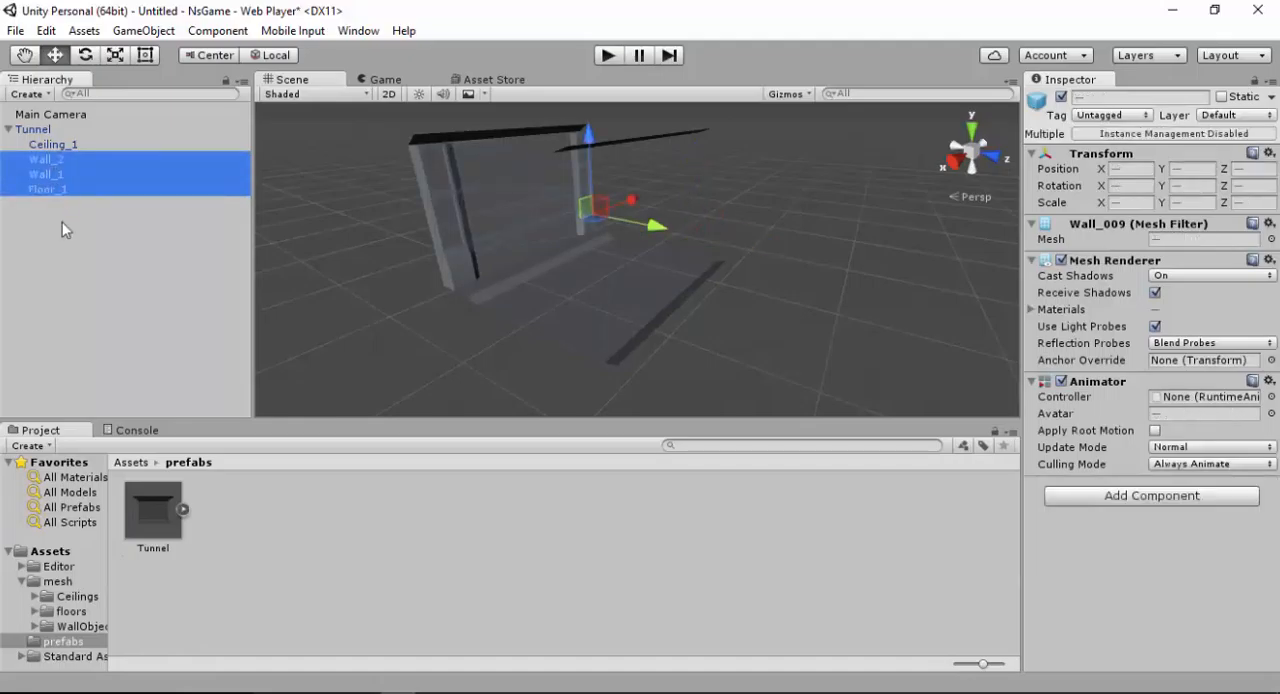
pyautogui.click(188, 32)
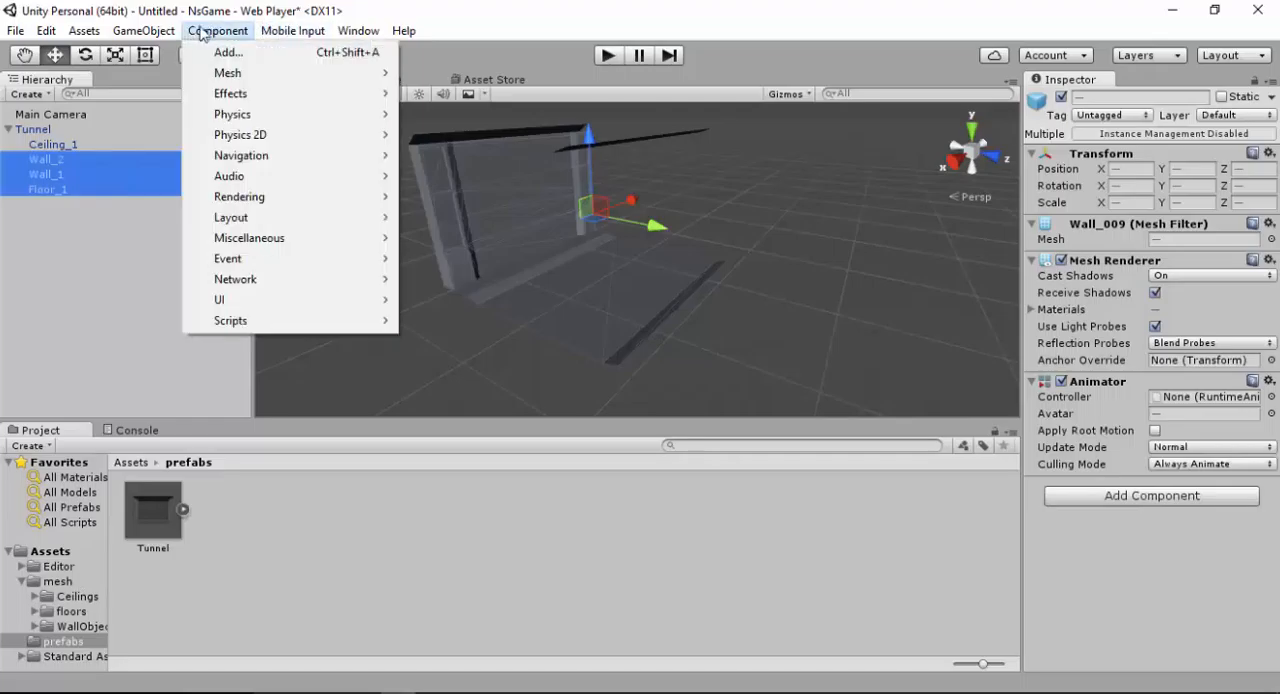
pyautogui.moveTo(249, 114)
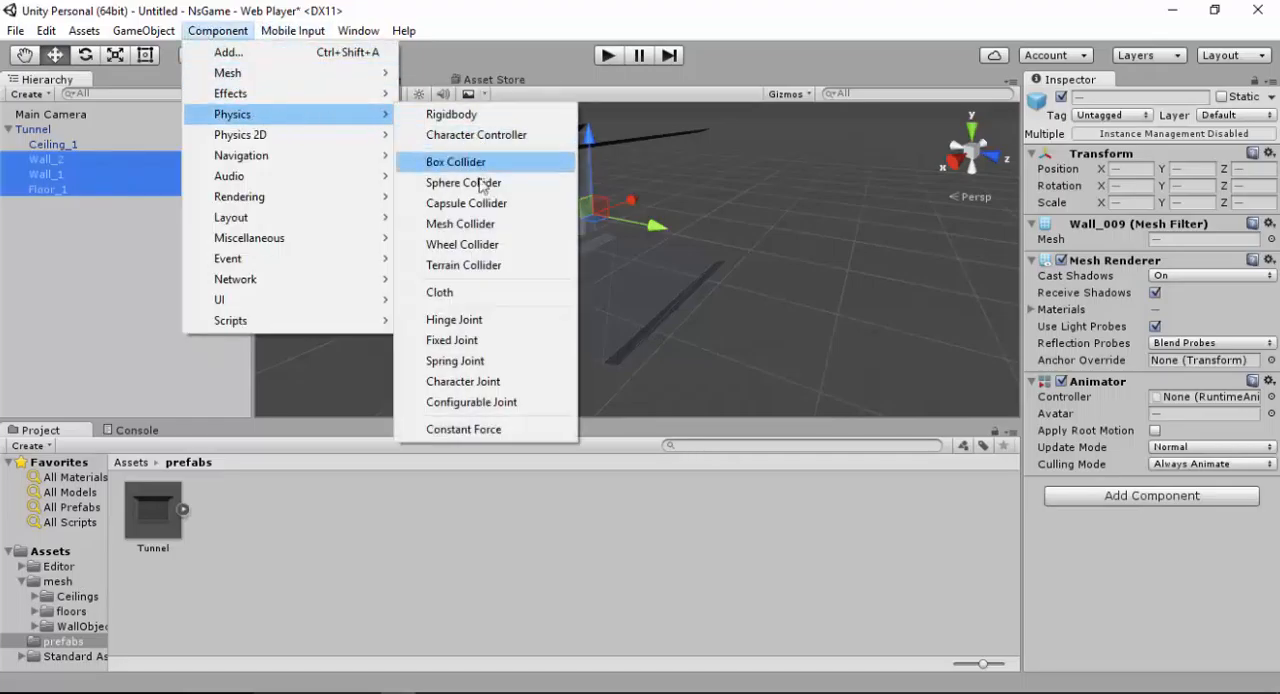
pyautogui.click(480, 227)
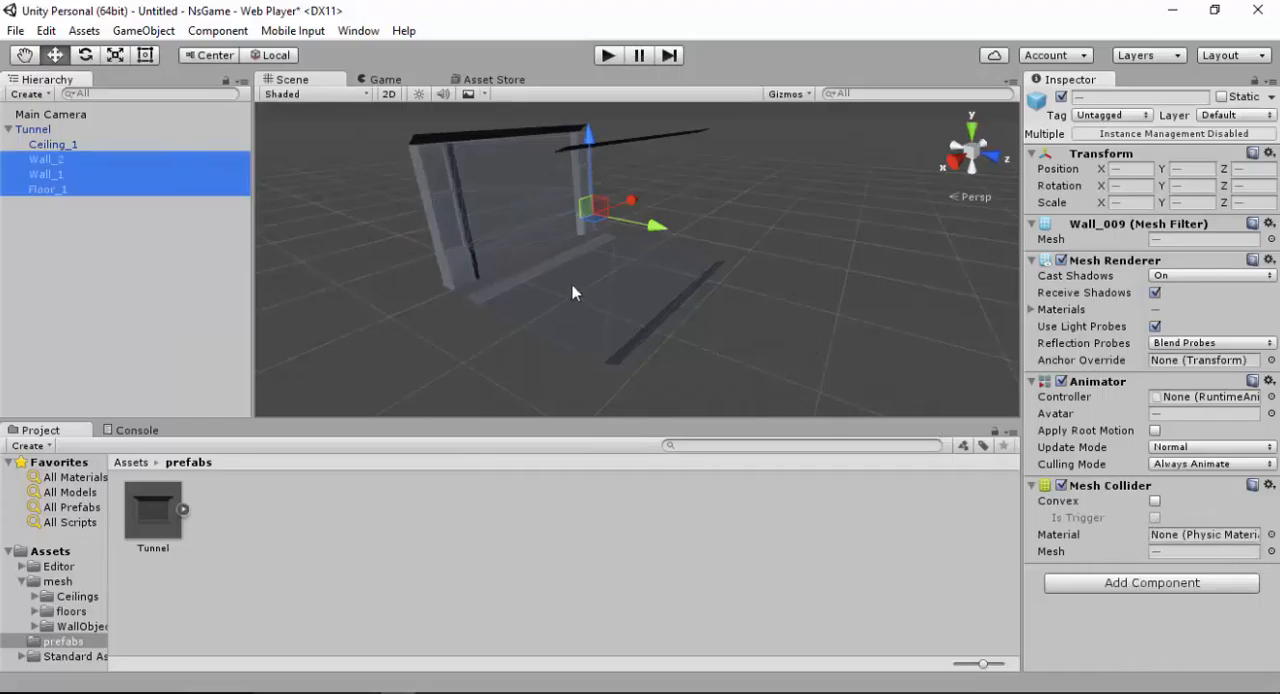
pyautogui.keyDown('alt'); pyautogui.moveTo(573, 293); pyautogui.dragTo(718, 276); pyautogui.keyUp('alt')
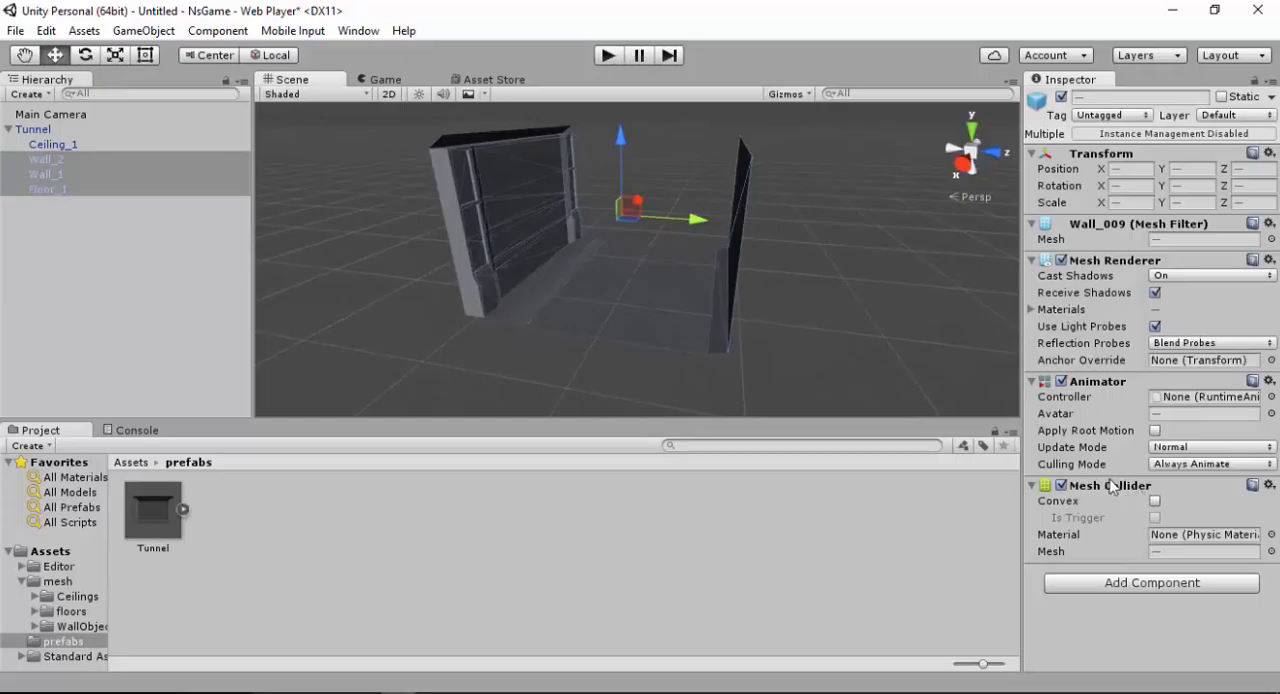
# Inspect the Mesh Collider component on Floor_1 alone
pyautogui.click(200, 264)
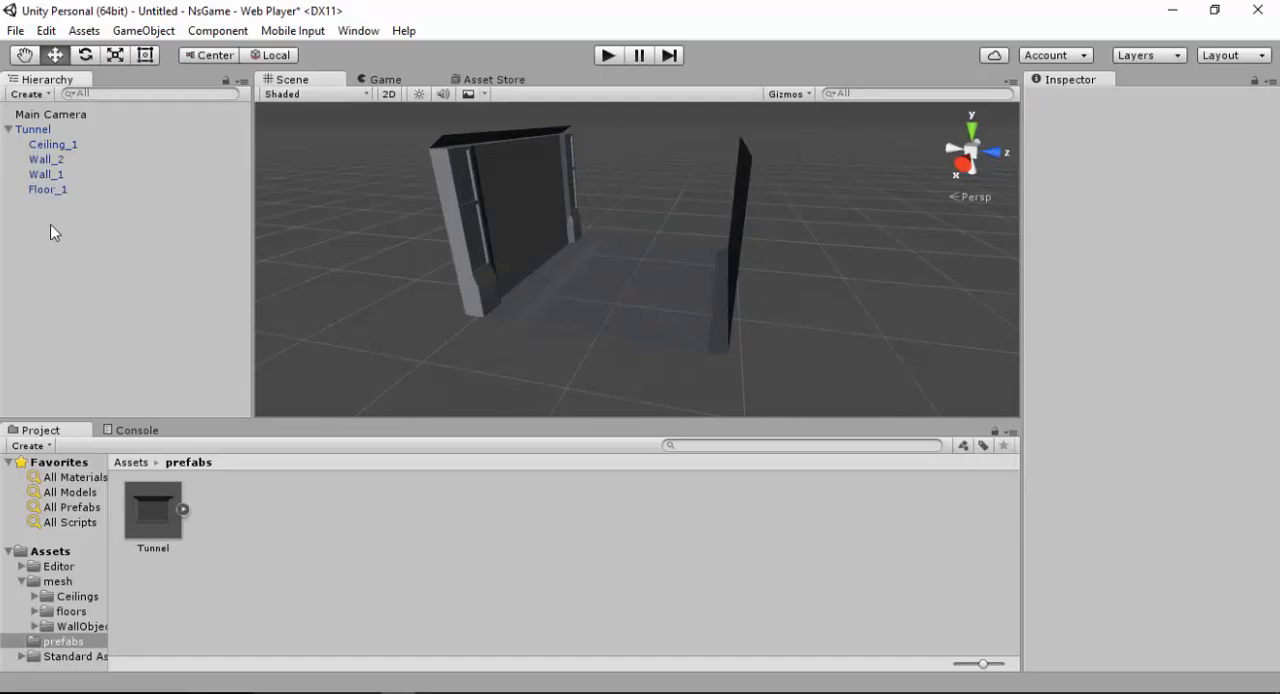
pyautogui.click(50, 190)
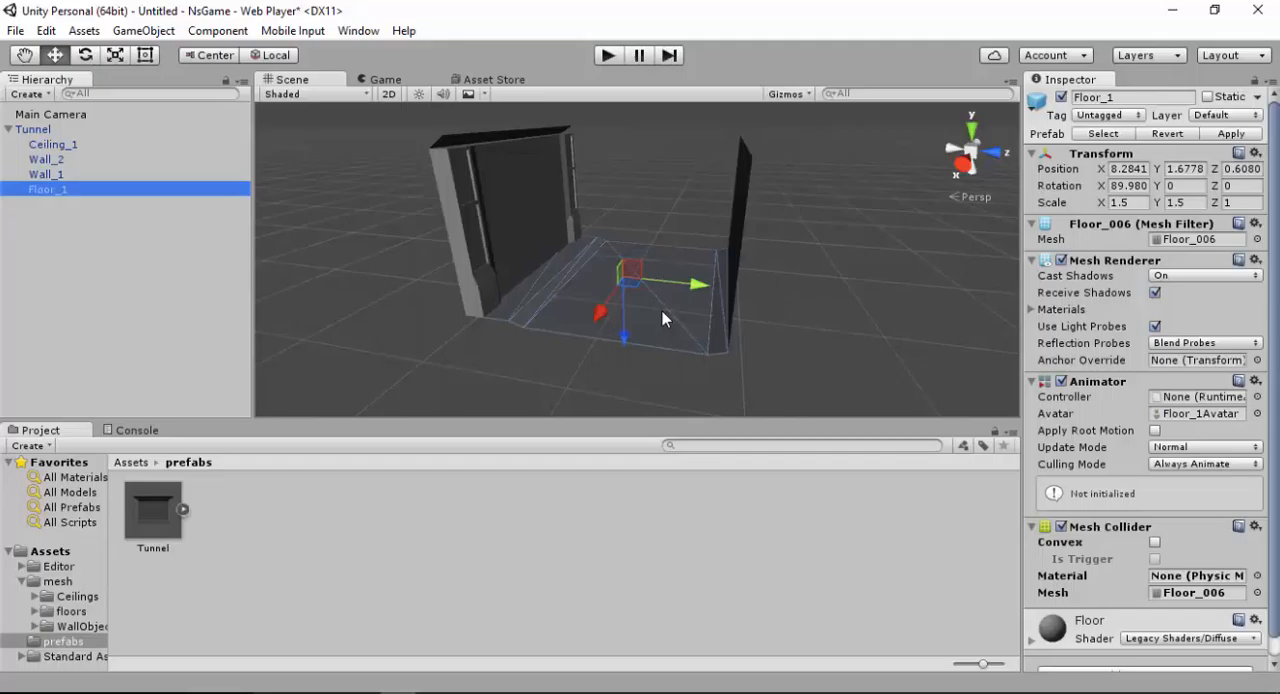
pyautogui.click(125, 265)
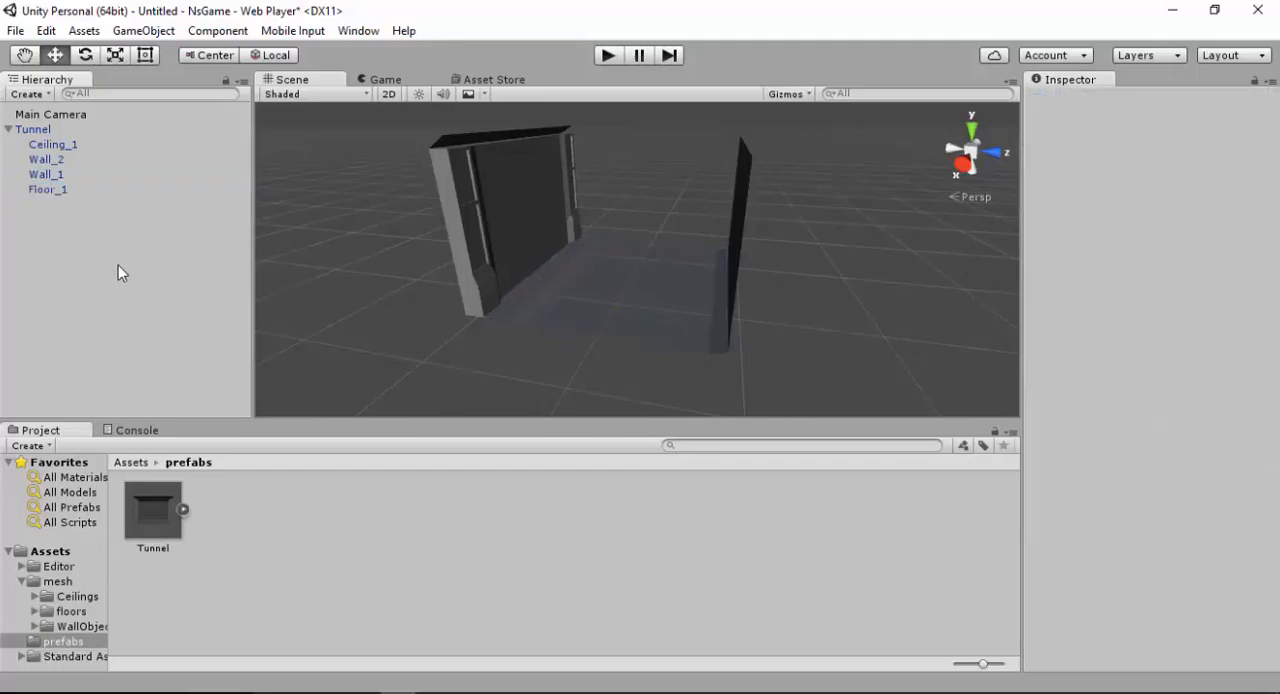
# Open the Prefabs folder of ThirdPersonCharacter under Standard Assets > Characters
pyautogui.moveTo(566, 242)
pyautogui.keyDown('alt'); pyautogui.mouseDown()
pyautogui.moveTo(580, 220)
pyautogui.moveTo(560, 240)
pyautogui.mouseUp(); pyautogui.keyUp('alt')
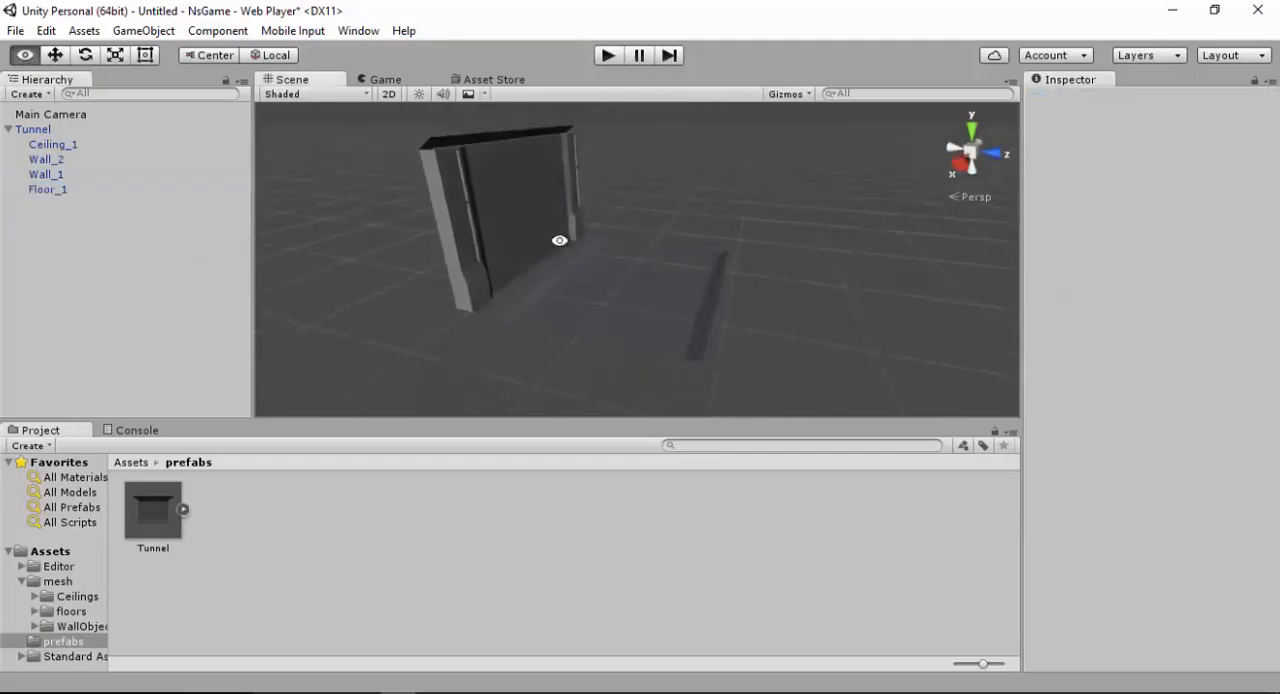
pyautogui.keyDown('alt'); pyautogui.moveTo(562, 243); pyautogui.dragTo(631, 384, button='right'); pyautogui.keyUp('alt')
pyautogui.keyDown('alt'); pyautogui.moveTo(631, 384); pyautogui.dragTo(562, 270); pyautogui.keyUp('alt')
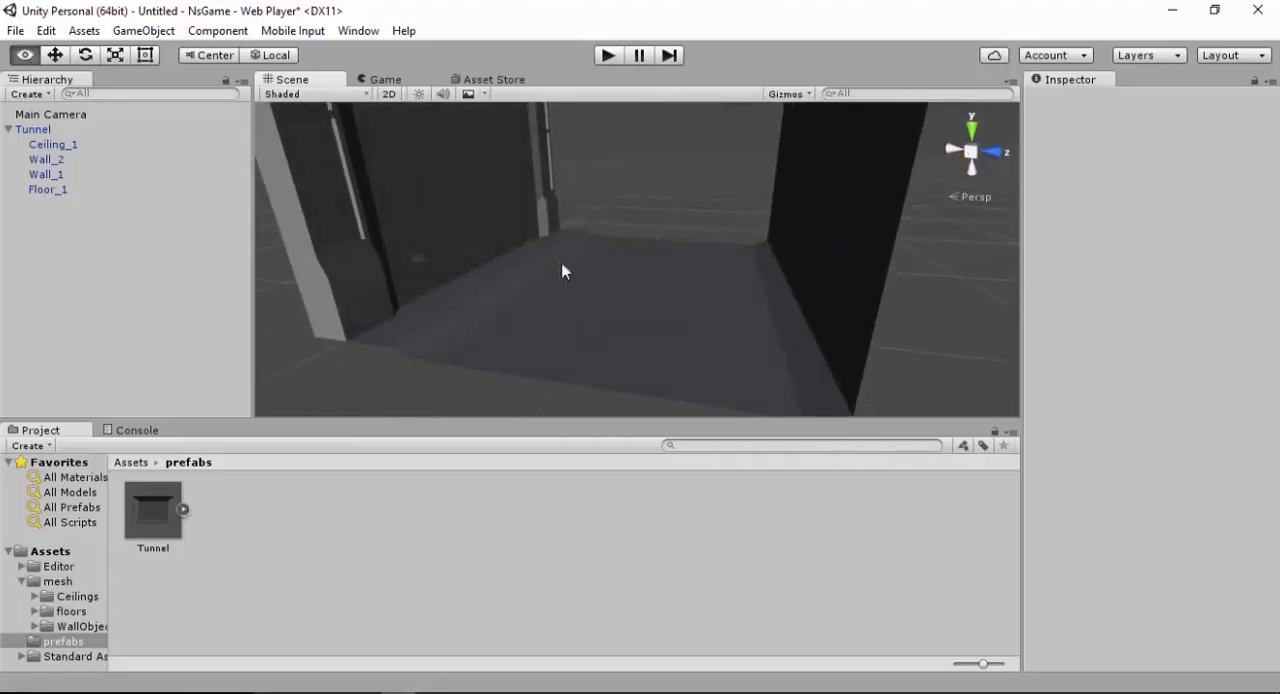
pyautogui.click(131, 463)
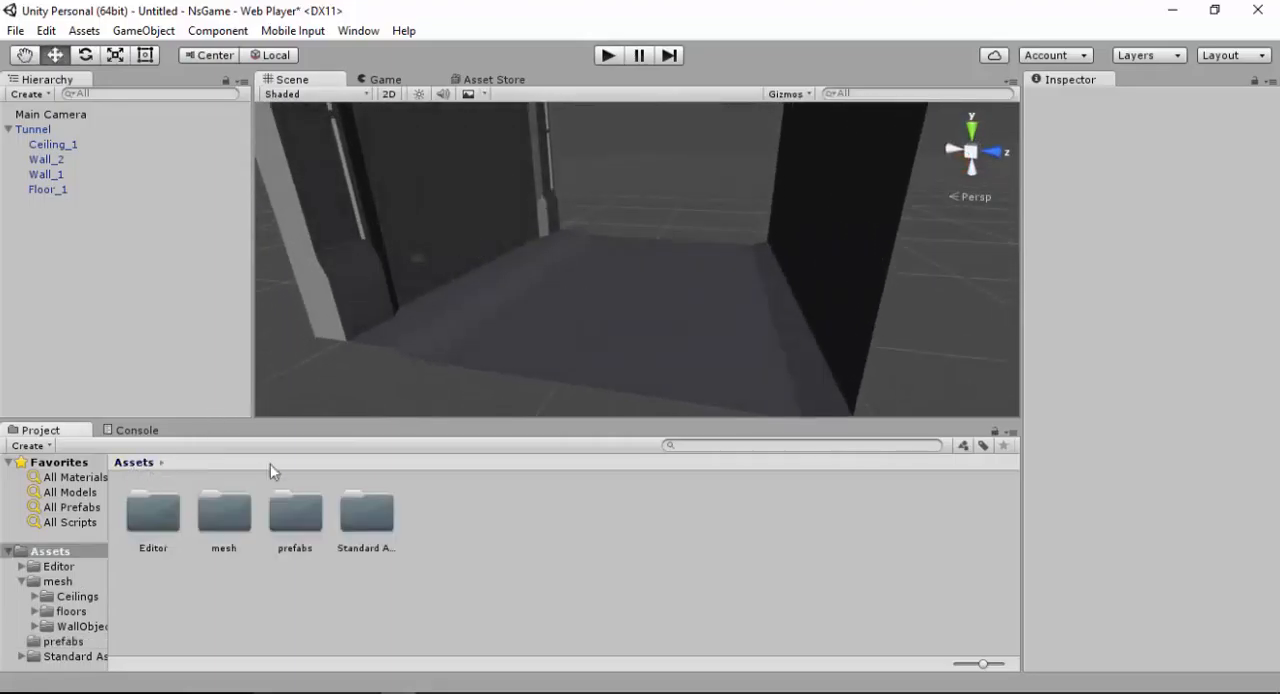
pyautogui.doubleClick(350, 519)
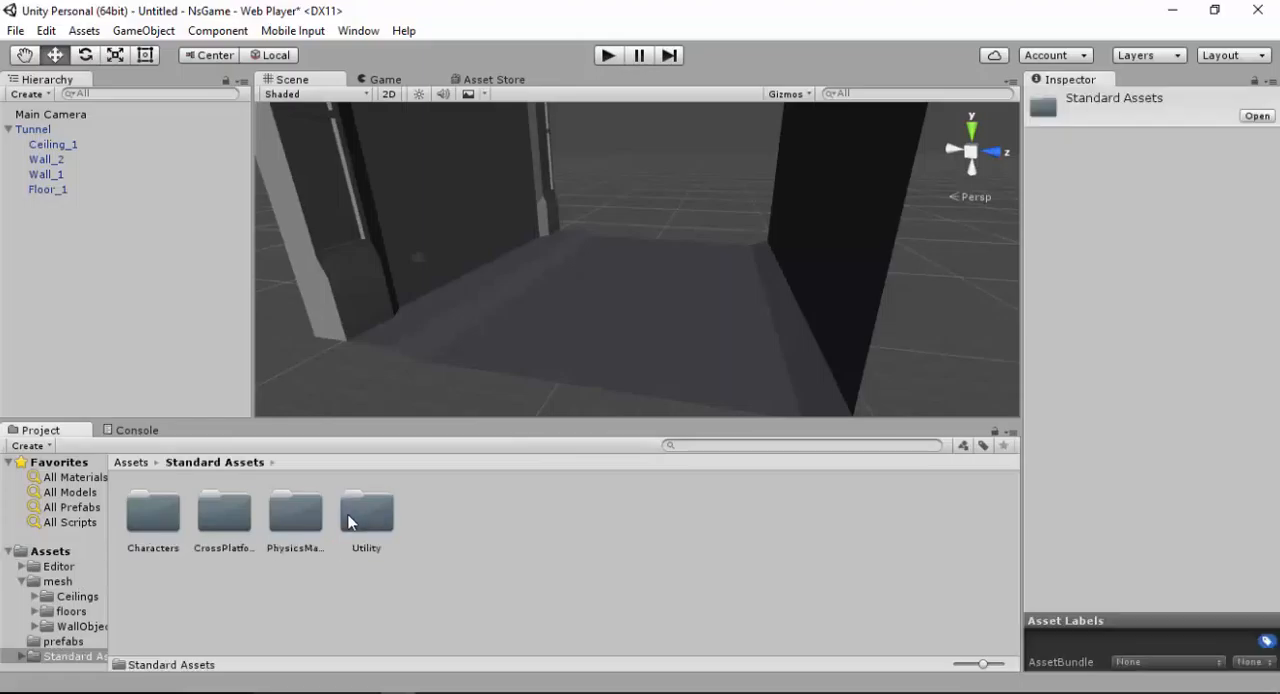
pyautogui.doubleClick(155, 515)
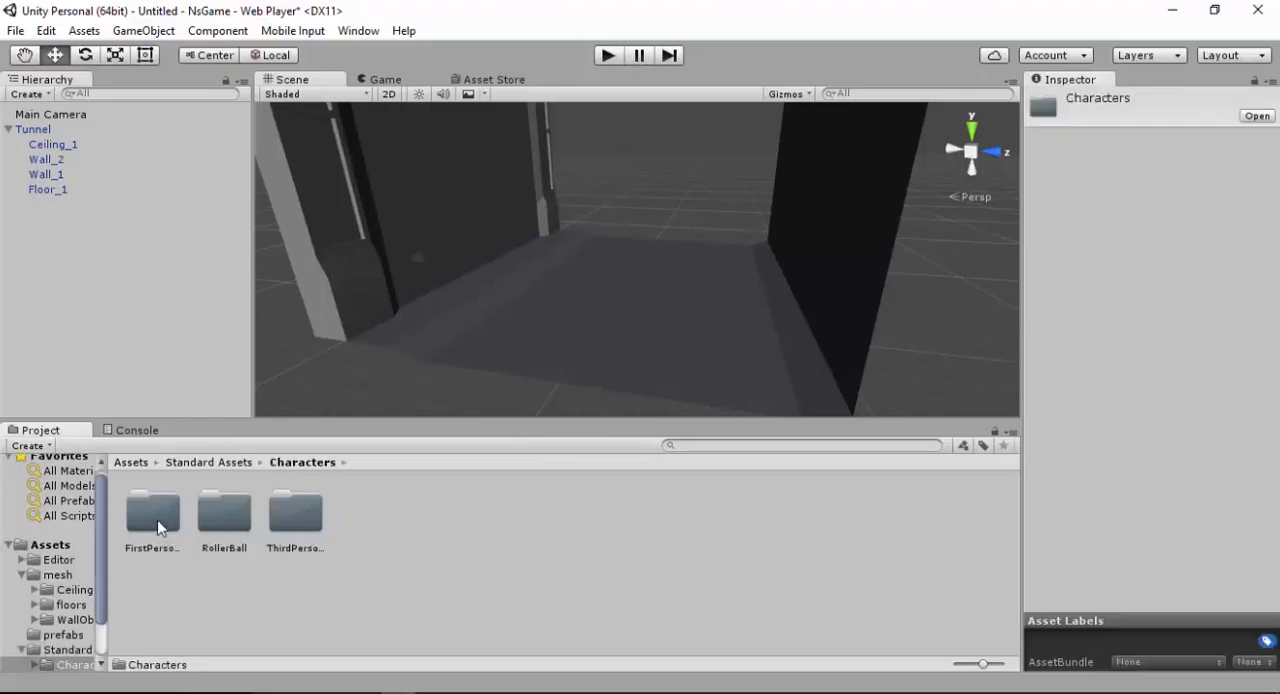
pyautogui.doubleClick(290, 517)
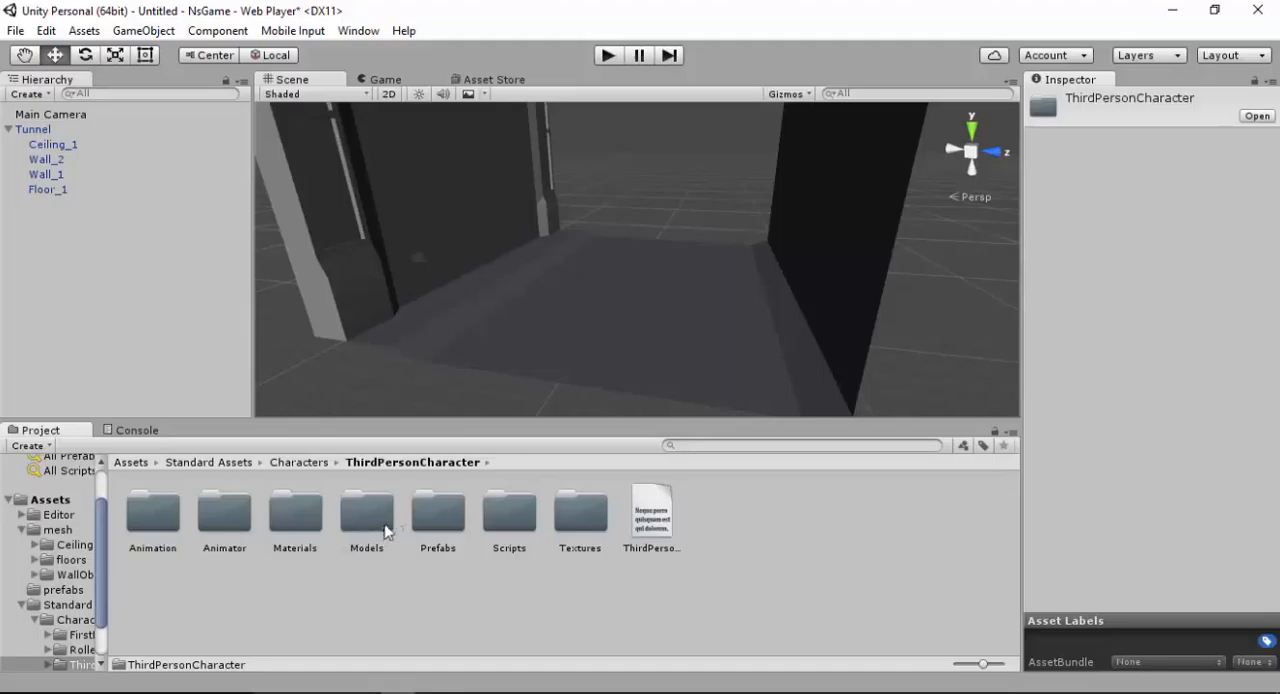
pyautogui.doubleClick(440, 515)
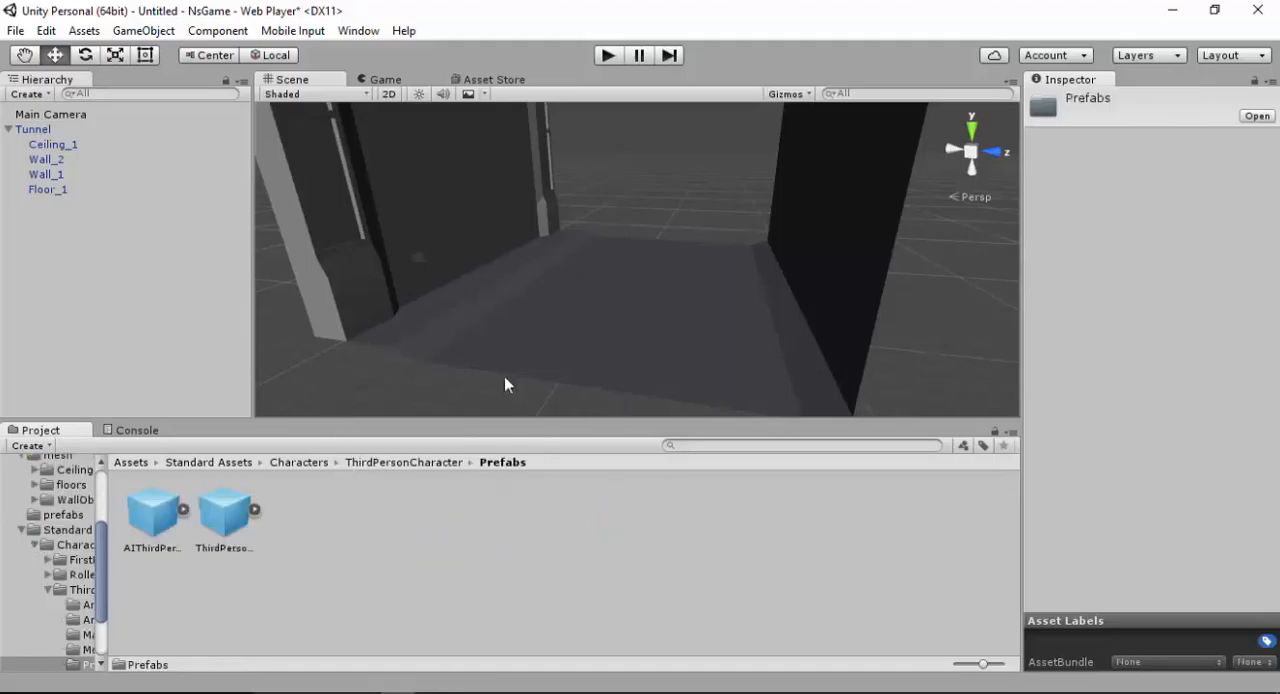
# Place the ThirdPersonController prefab on the floor inside the tunnel
pyautogui.moveTo(222, 532); pyautogui.dragTo(610, 298)
pyautogui.scroll(5, 640, 320)
pyautogui.moveTo(675, 345)
pyautogui.keyDown('alt'); pyautogui.mouseDown(button='right')
pyautogui.moveTo(705, 369)
pyautogui.moveTo(671, 366)
pyautogui.mouseUp(button='right'); pyautogui.keyUp('alt')
pyautogui.keyDown('alt'); pyautogui.moveTo(671, 366); pyautogui.dragTo(644, 219); pyautogui.keyUp('alt')
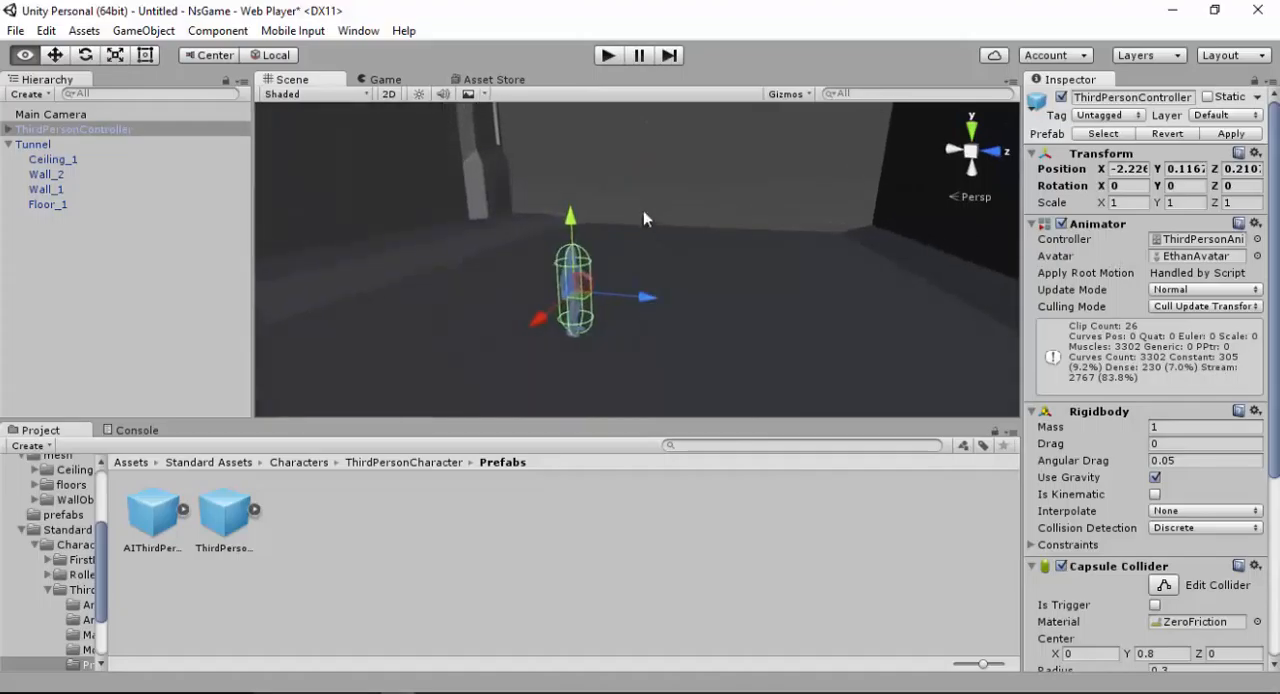
# Play-test the scene by walking the third-person character around the tunnel, and stop play mode
pyautogui.click(607, 57)
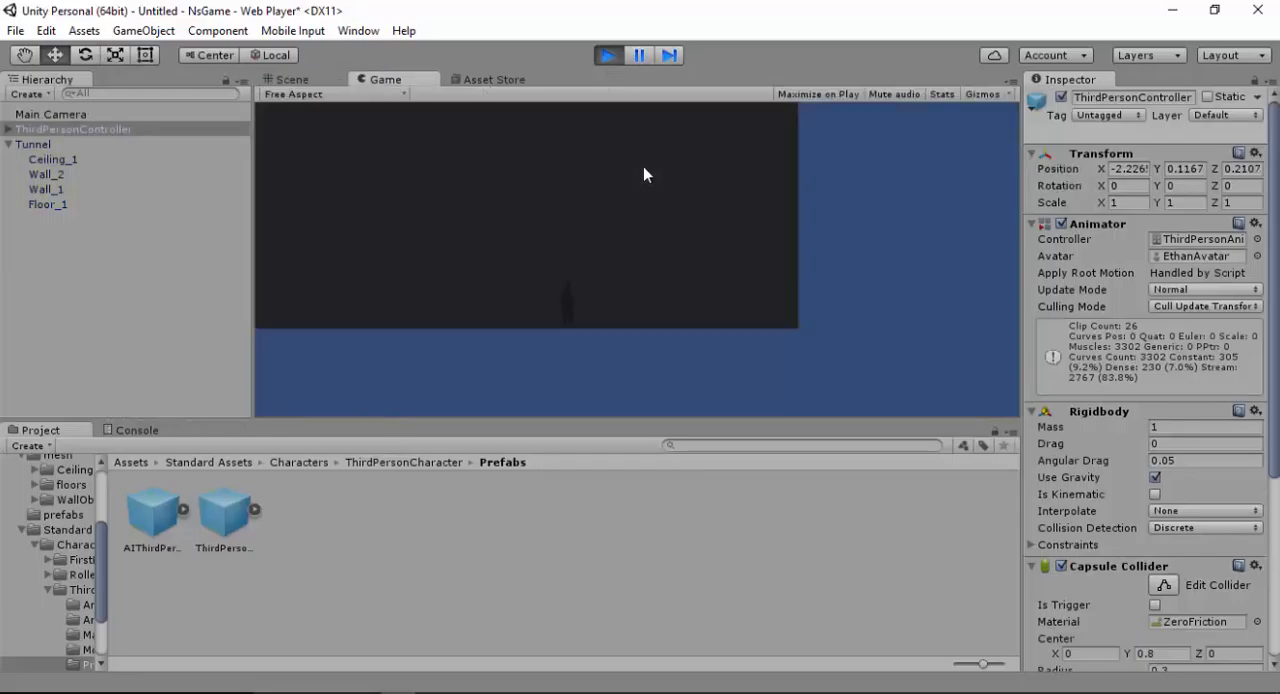
pyautogui.press('w')
pyautogui.press('d')
pyautogui.press('w')
pyautogui.press('d')
pyautogui.press('d')
pyautogui.press('w')
pyautogui.press('a')
pyautogui.press('w')
pyautogui.click(607, 56)
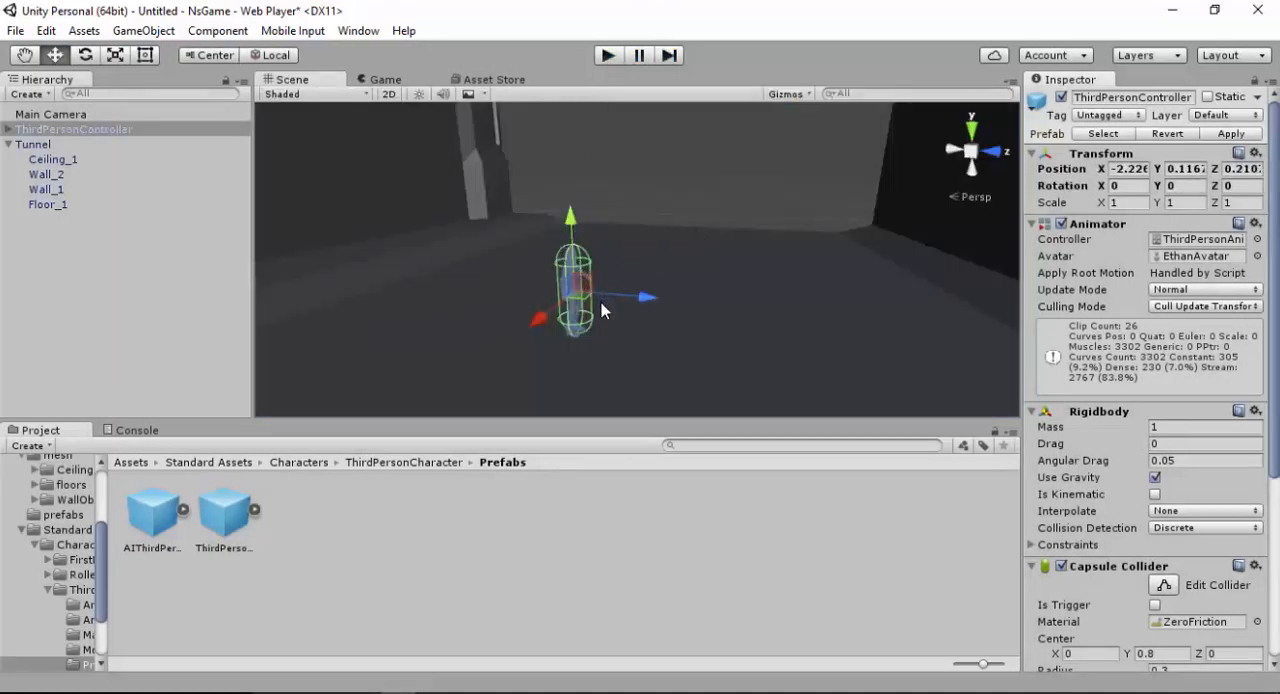
# Rotate the Main Camera to about X 16.2, Y -107.6 and move it to about X -0.91, Y -0.24, Z -4.42
pyautogui.click(70, 117)
pyautogui.keyDown('alt'); pyautogui.moveTo(499, 238); pyautogui.dragTo(452, 151, button='right'); pyautogui.keyUp('alt')
pyautogui.moveTo(473, 247); pyautogui.dragTo(604, 277)
pyautogui.moveTo(518, 272); pyautogui.dragTo(407, 240)
pyautogui.press('e')
pyautogui.press('w')
pyautogui.keyDown('alt'); pyautogui.moveTo(494, 299); pyautogui.dragTo(360, 360); pyautogui.keyUp('alt')
pyautogui.moveTo(375, 325); pyautogui.dragTo(575, 289)
pyautogui.moveTo(478, 213); pyautogui.dragTo(477, 220)
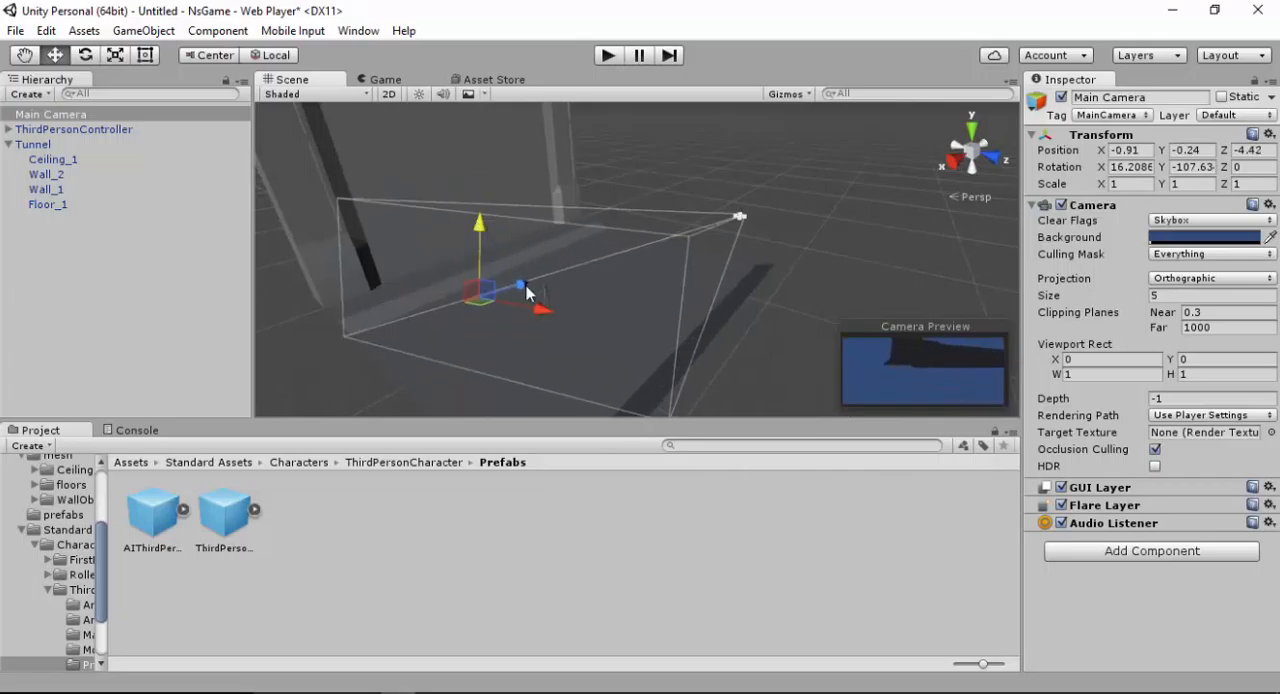
# Move the Main Camera to about X 0.41, Y 2.09, Z -4.01
pyautogui.moveTo(525, 286); pyautogui.dragTo(499, 304)
pyautogui.moveTo(459, 240); pyautogui.dragTo(462, 324)
pyautogui.keyDown('alt'); pyautogui.moveTo(740, 225); pyautogui.dragTo(596, 194); pyautogui.keyUp('alt')
pyautogui.click(540, 324)
pyautogui.click(600, 278)
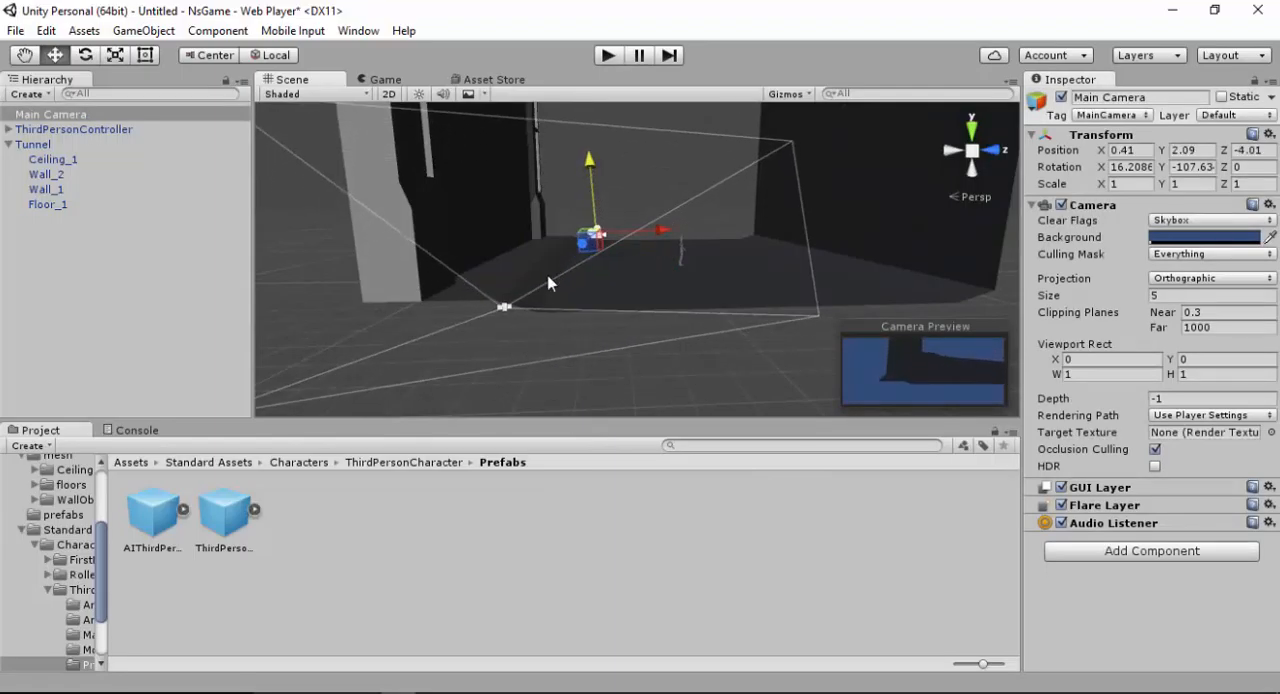
pyautogui.moveTo(504, 305); pyautogui.dragTo(766, 460)
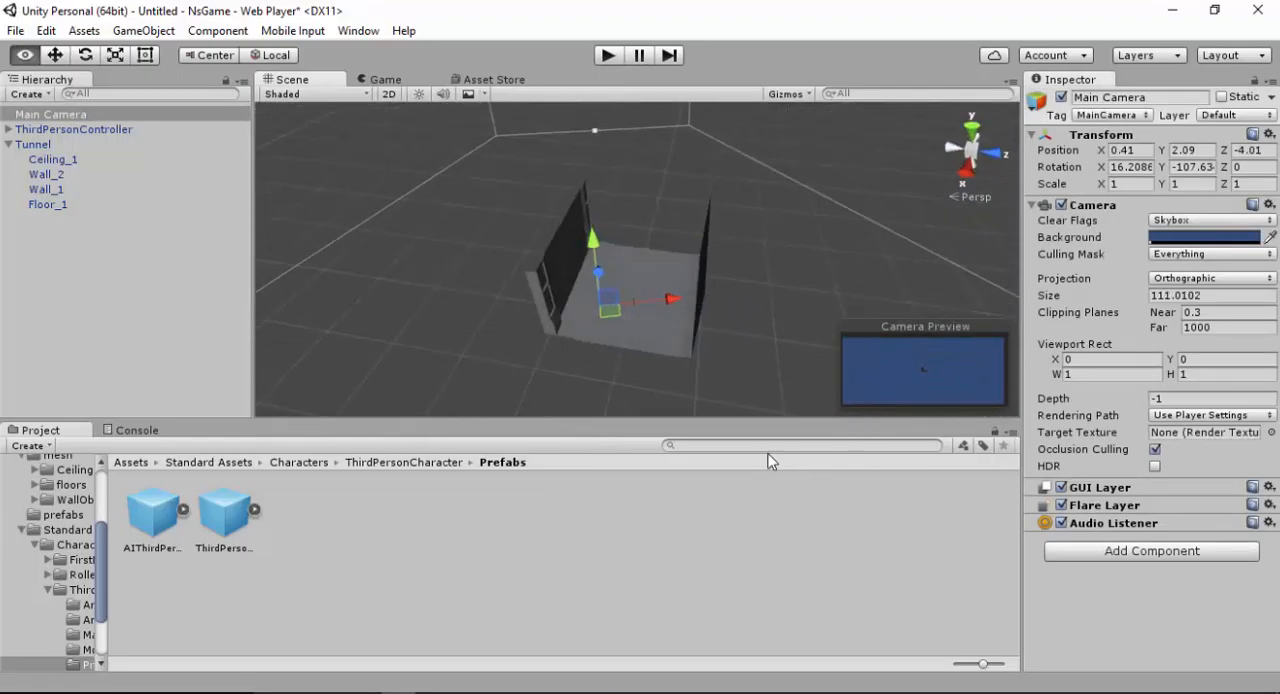
pyautogui.hotkey('ctrl', 'z')
pyautogui.hotkey('ctrl', 'z')
# Move the Main Camera outside the tunnel to about X 22.62, Y 10.8, Z 5.45
pyautogui.moveTo(597, 246); pyautogui.dragTo(583, 350)
pyautogui.keyDown('alt'); pyautogui.moveTo(583, 350); pyautogui.dragTo(250, 240); pyautogui.keyUp('alt')
pyautogui.moveTo(549, 269); pyautogui.dragTo(573, 126)
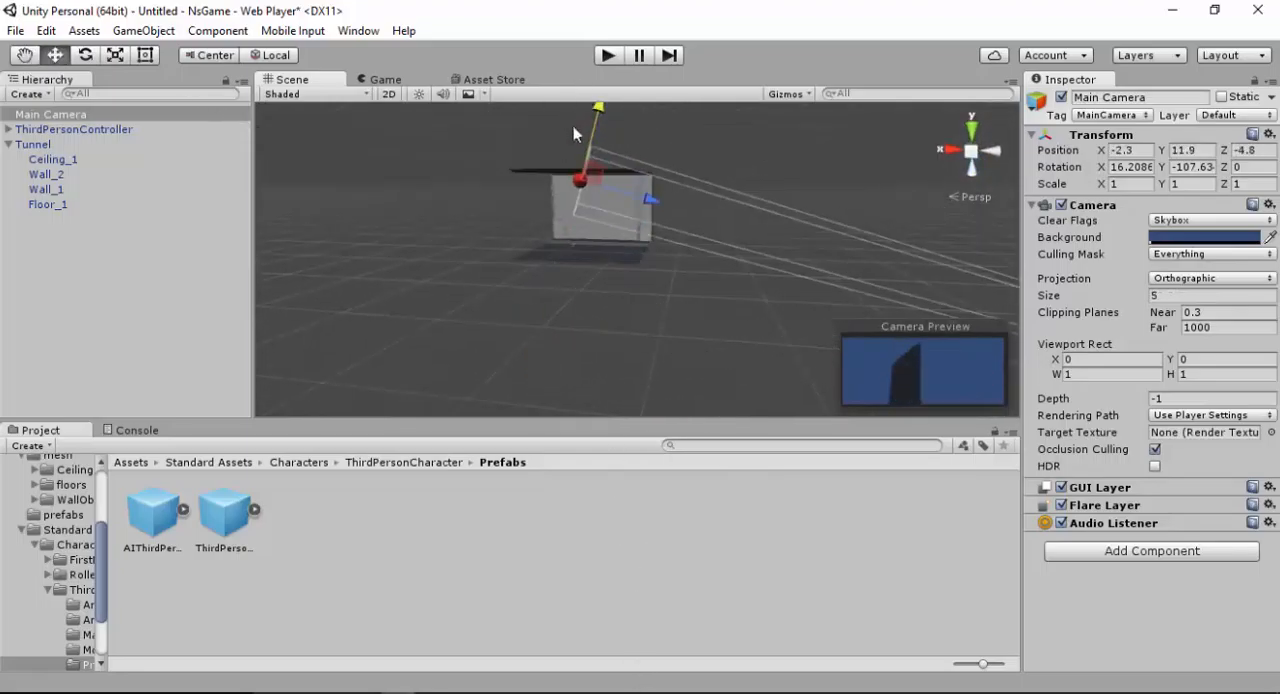
pyautogui.moveTo(649, 202); pyautogui.dragTo(823, 220)
pyautogui.click(774, 269)
pyautogui.click(351, 265)
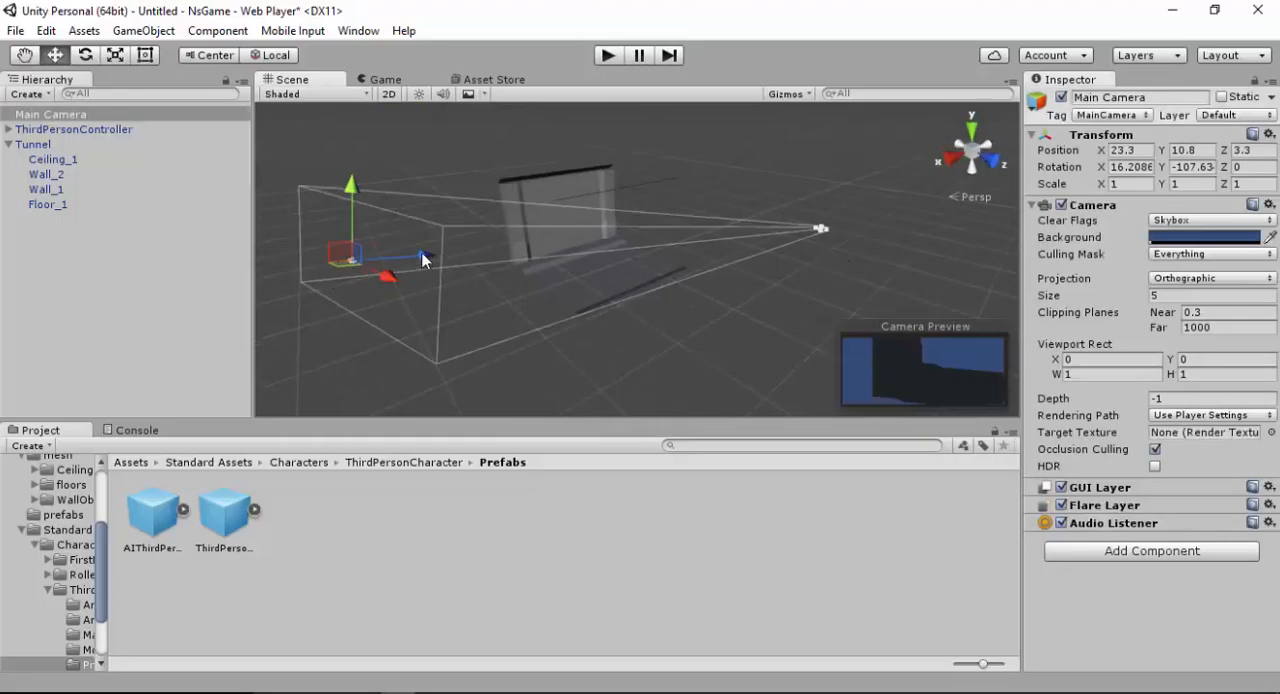
pyautogui.moveTo(392, 275); pyautogui.dragTo(418, 290)
pyautogui.keyDown('alt'); pyautogui.moveTo(497, 265); pyautogui.dragTo(674, 247); pyautogui.keyUp('alt')
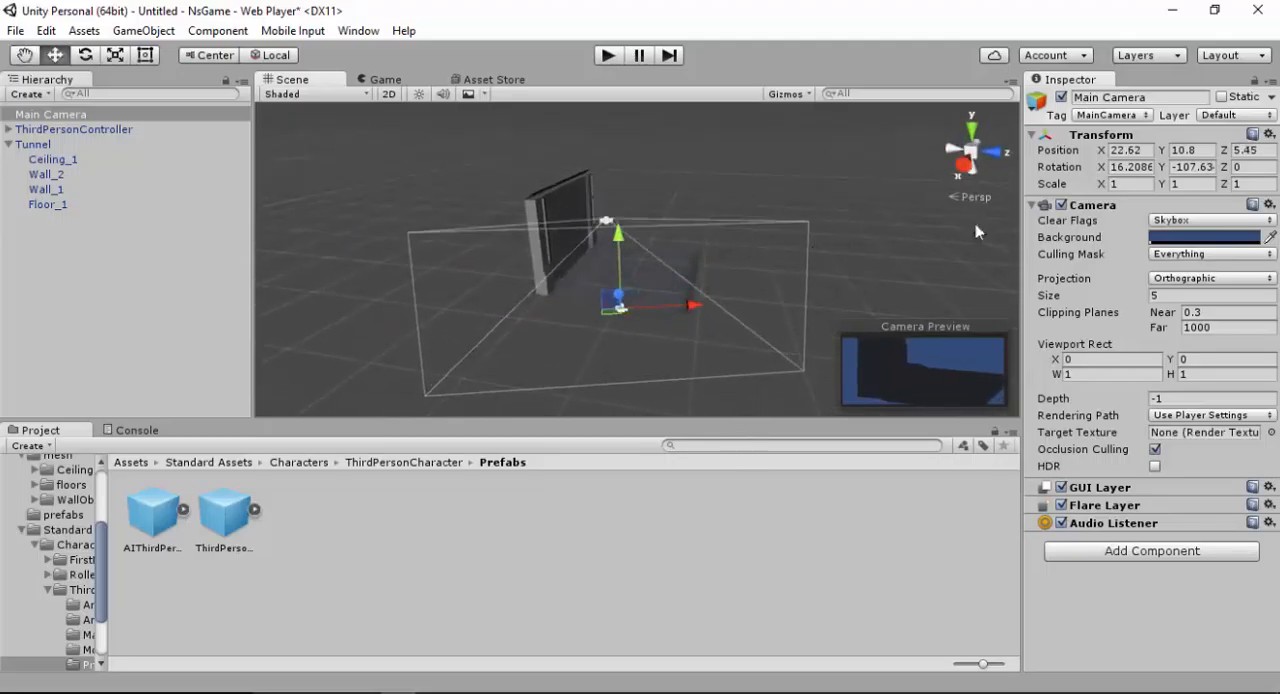
# Set the Main Camera's projection to Perspective and move it to about X 2.2, Y 1.4, Z -1
pyautogui.click(1238, 254)
pyautogui.click(1168, 254)
pyautogui.click(1200, 278)
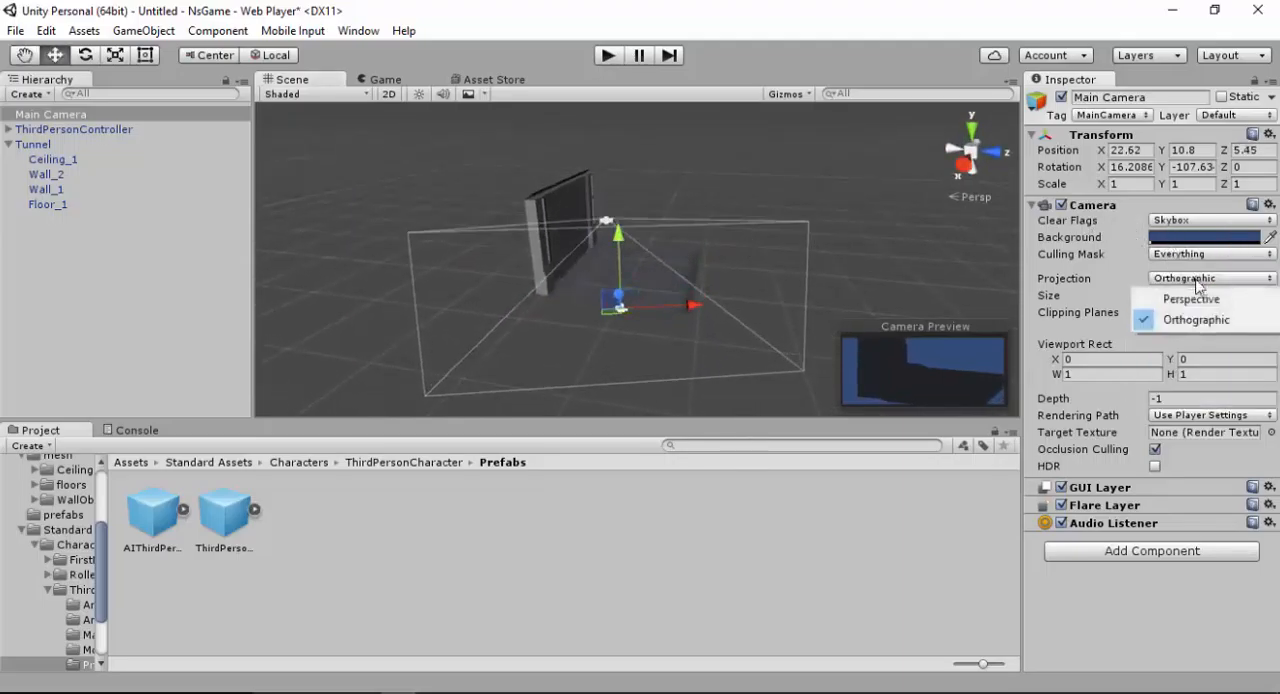
pyautogui.click(1196, 298)
pyautogui.keyDown('alt'); pyautogui.moveTo(640, 292); pyautogui.dragTo(420, 311); pyautogui.keyUp('alt')
pyautogui.moveTo(431, 225); pyautogui.dragTo(663, 226)
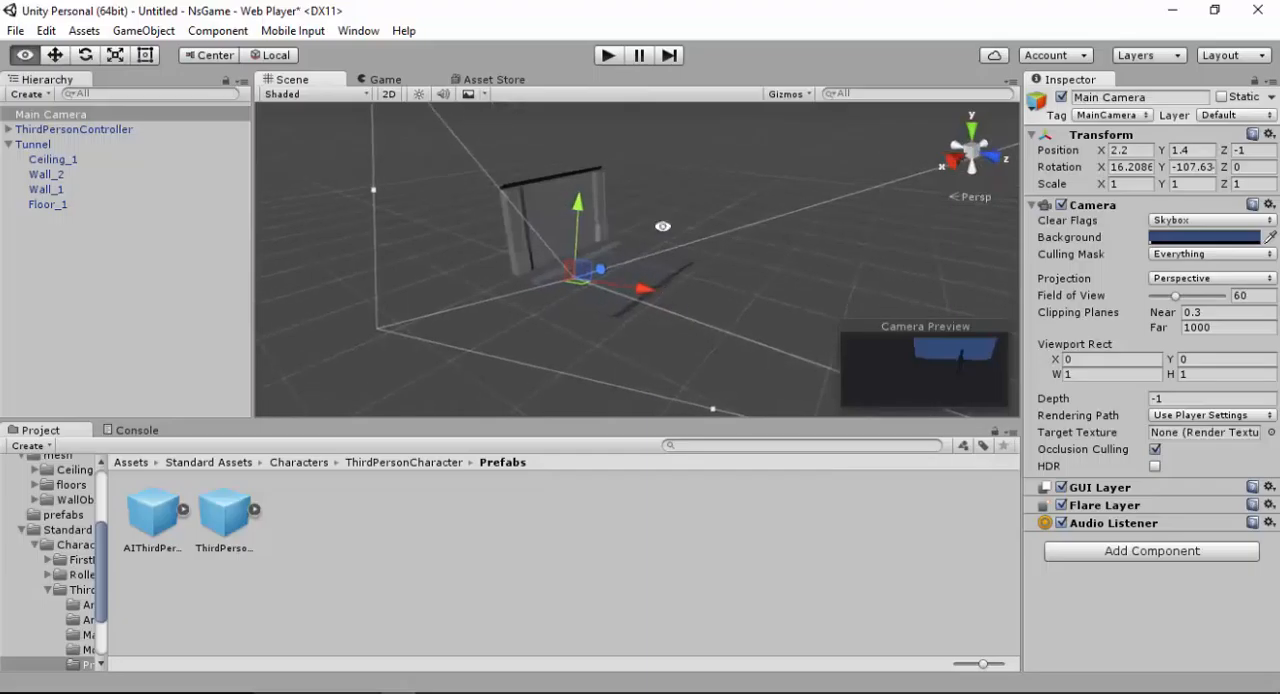
# Play-test the scene by running and jumping the third-person character around inside the tunnel, and stop play mode
pyautogui.click(609, 55)
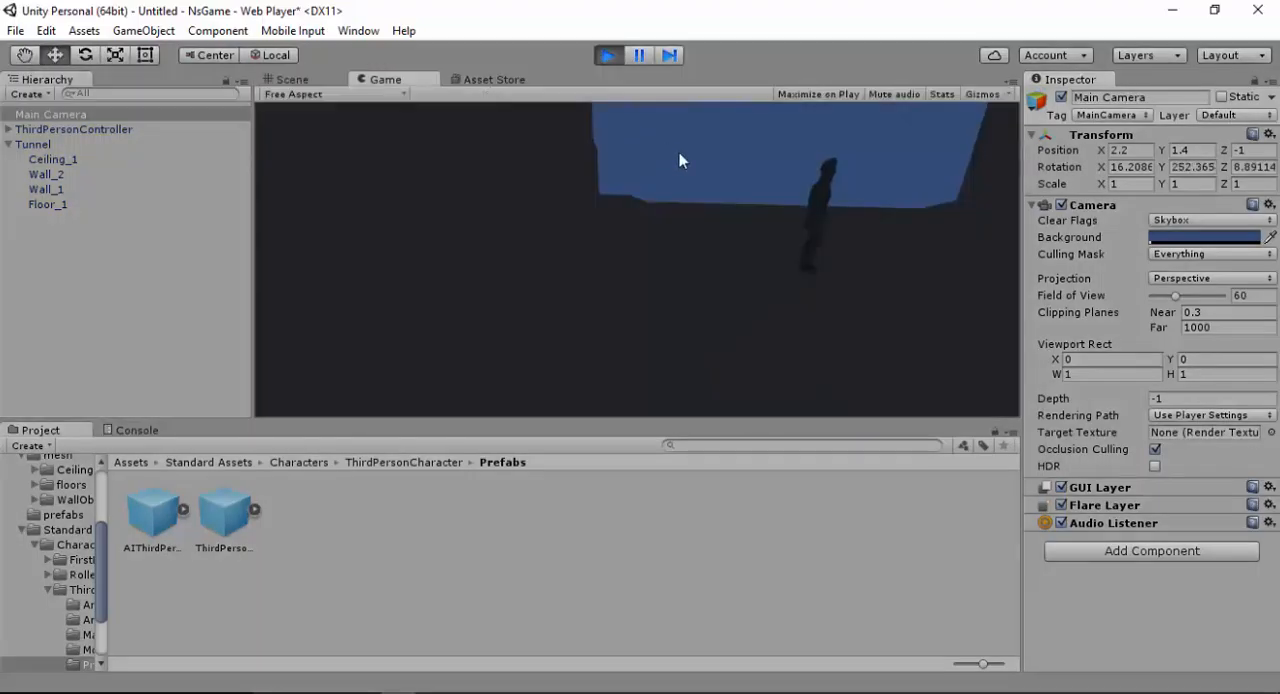
pyautogui.press('Down')
pyautogui.press('Left')
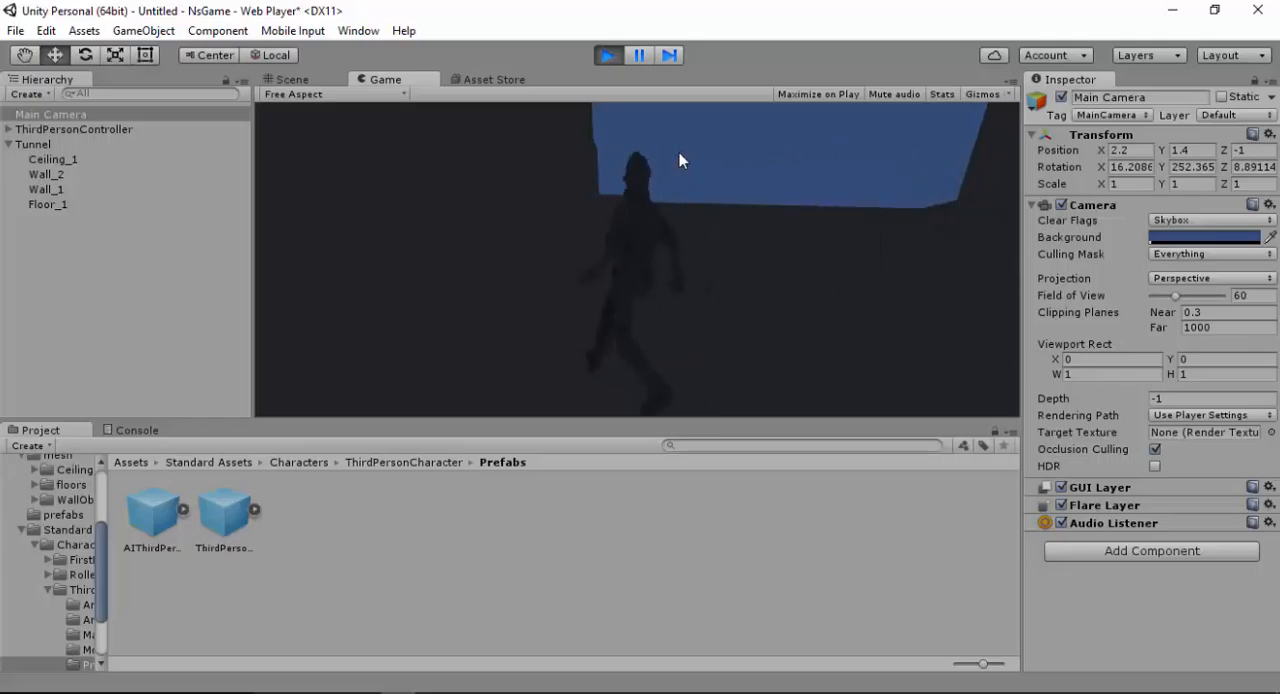
pyautogui.press('Right')
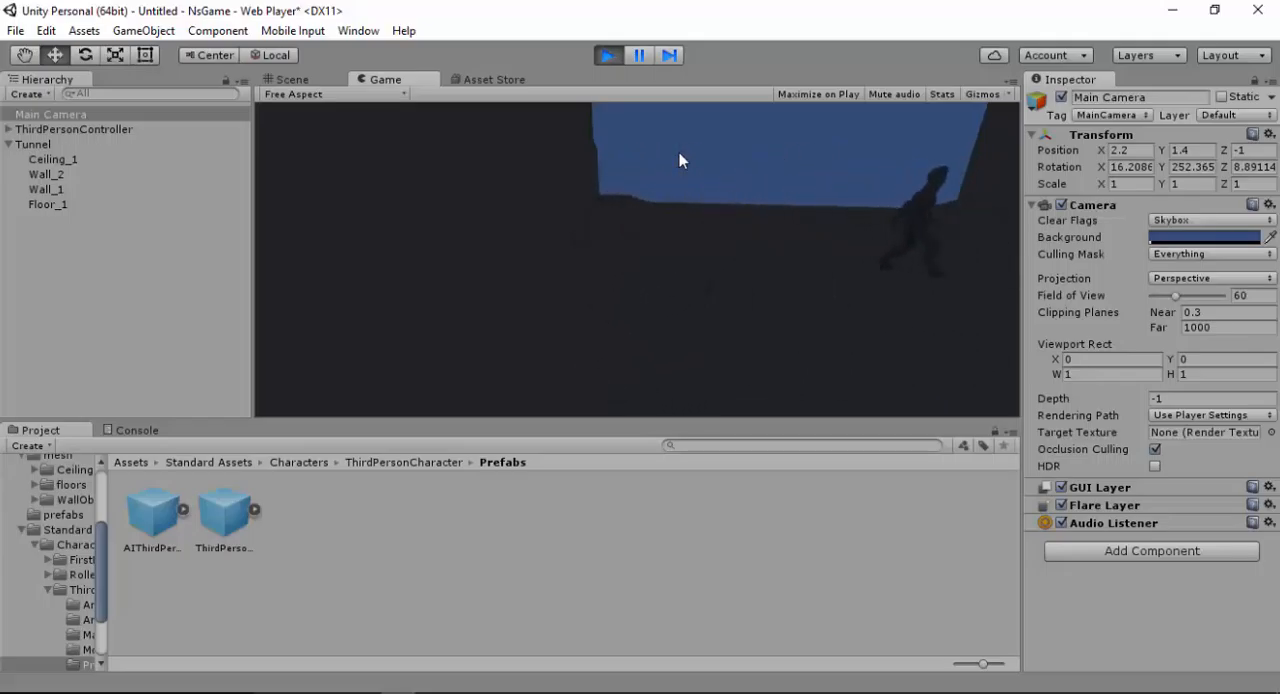
pyautogui.press('Left')
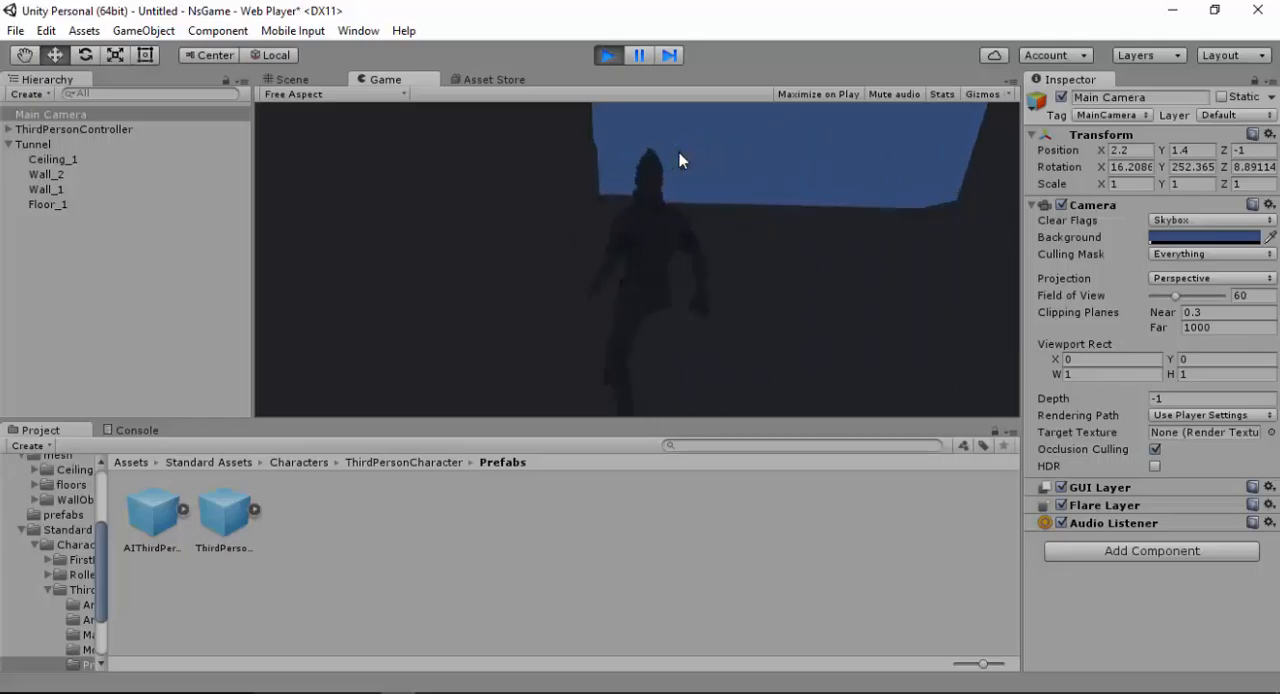
pyautogui.press('Right')
pyautogui.press('space')
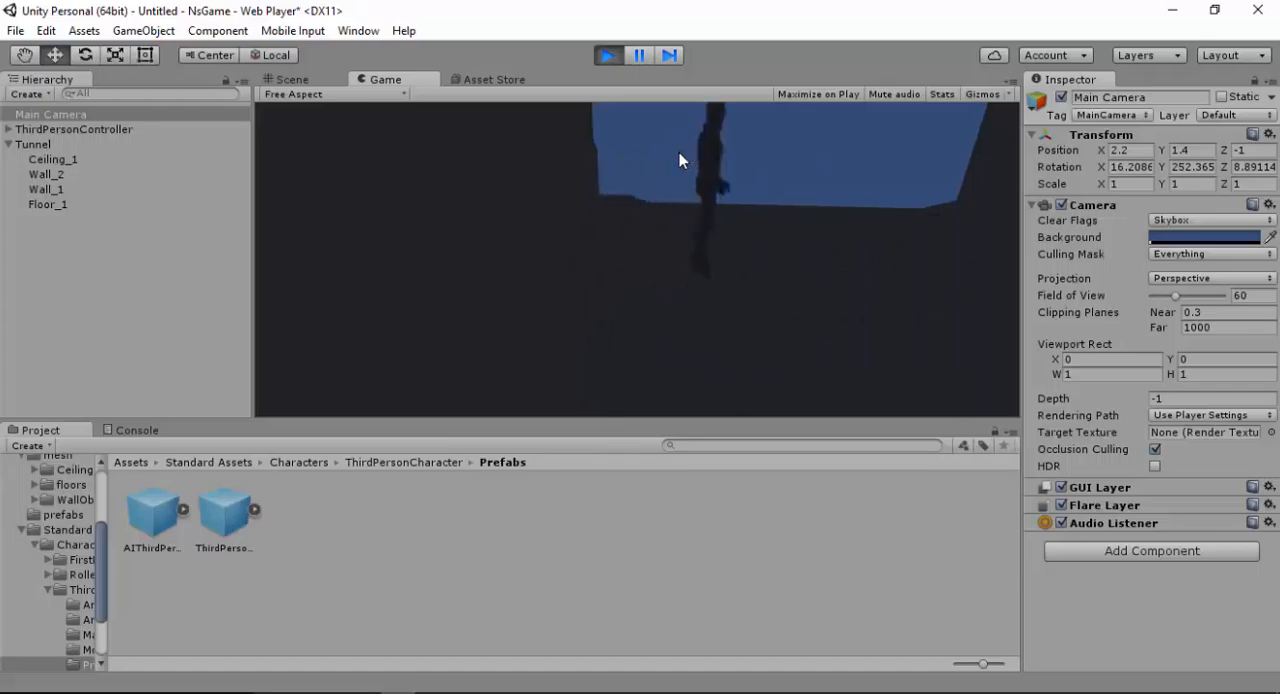
pyautogui.press('Left')
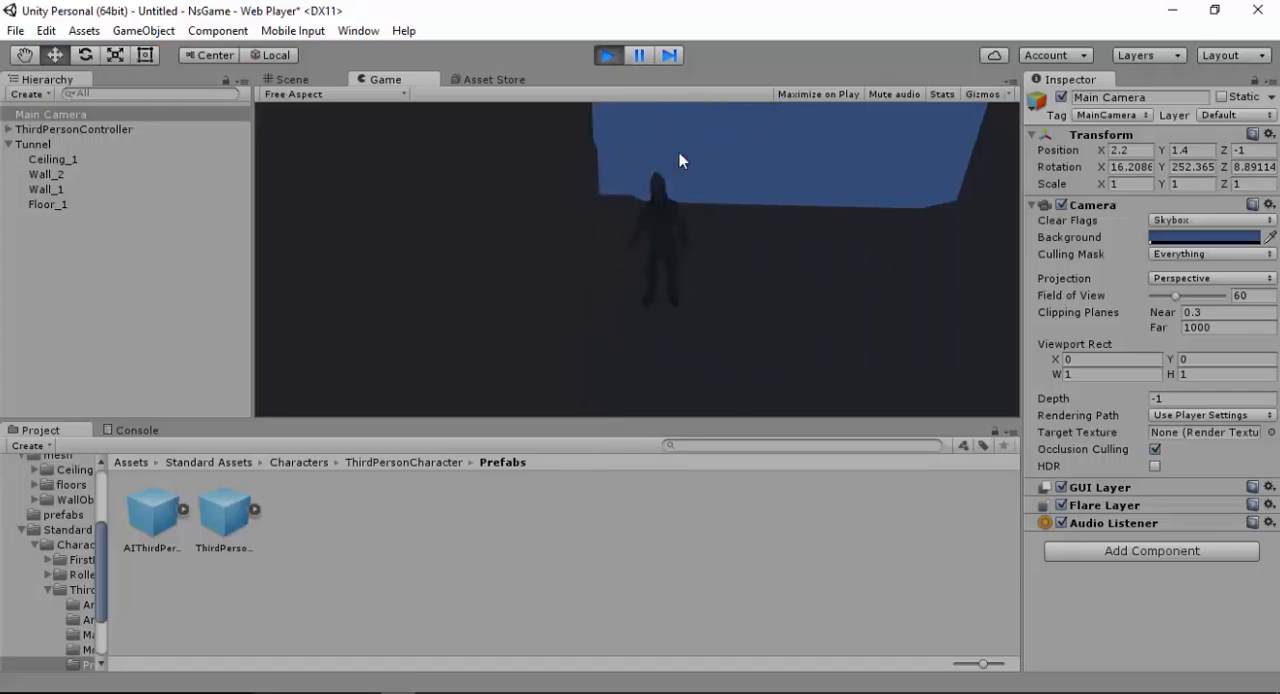
pyautogui.press('Right')
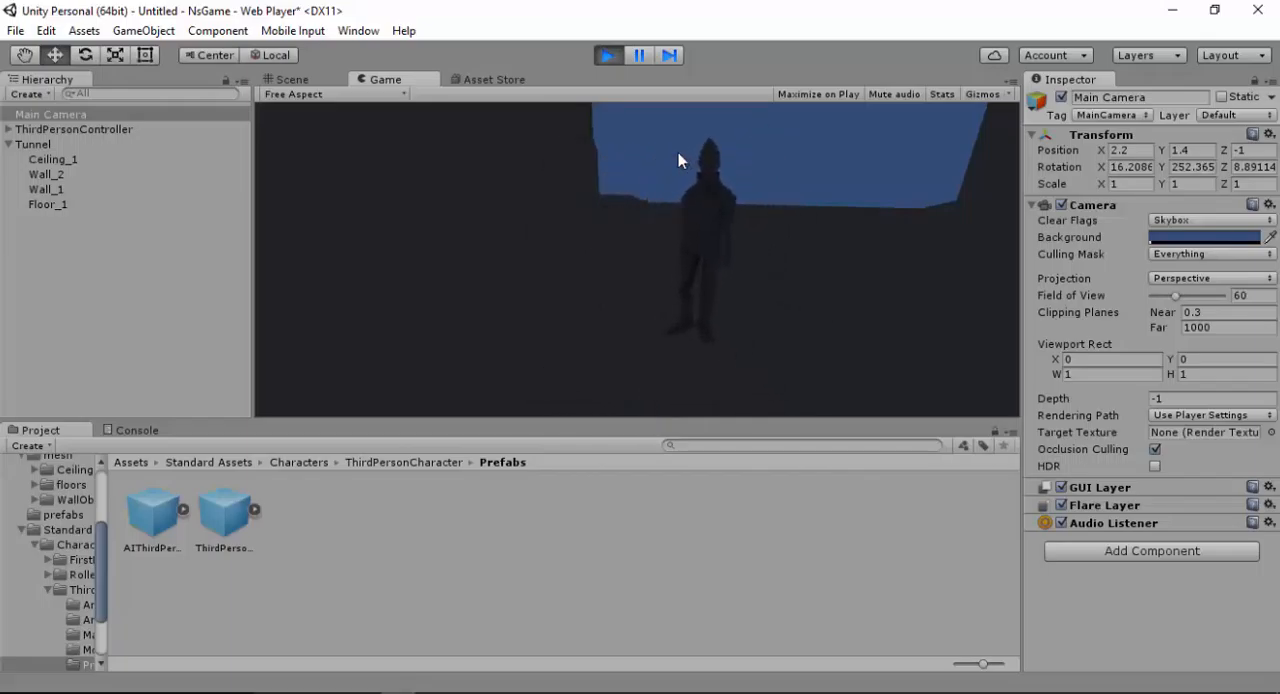
pyautogui.press('Left')
pyautogui.press('Left')
pyautogui.press('Left')
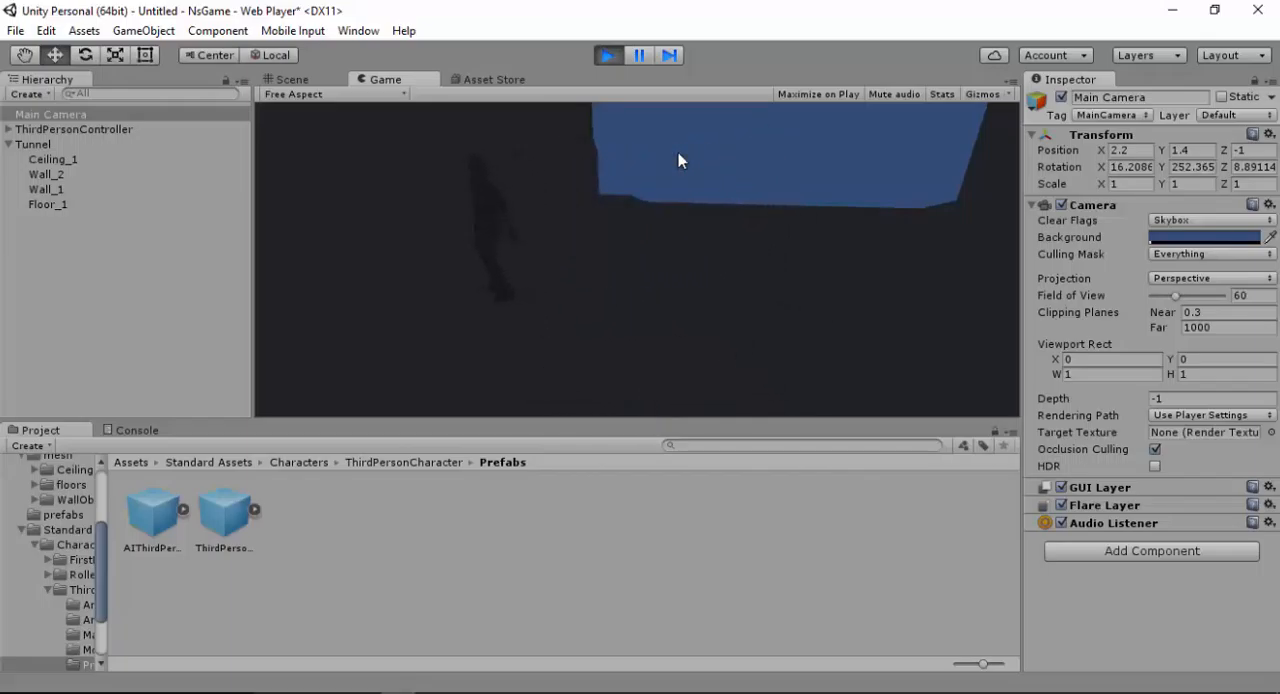
pyautogui.press('Right')
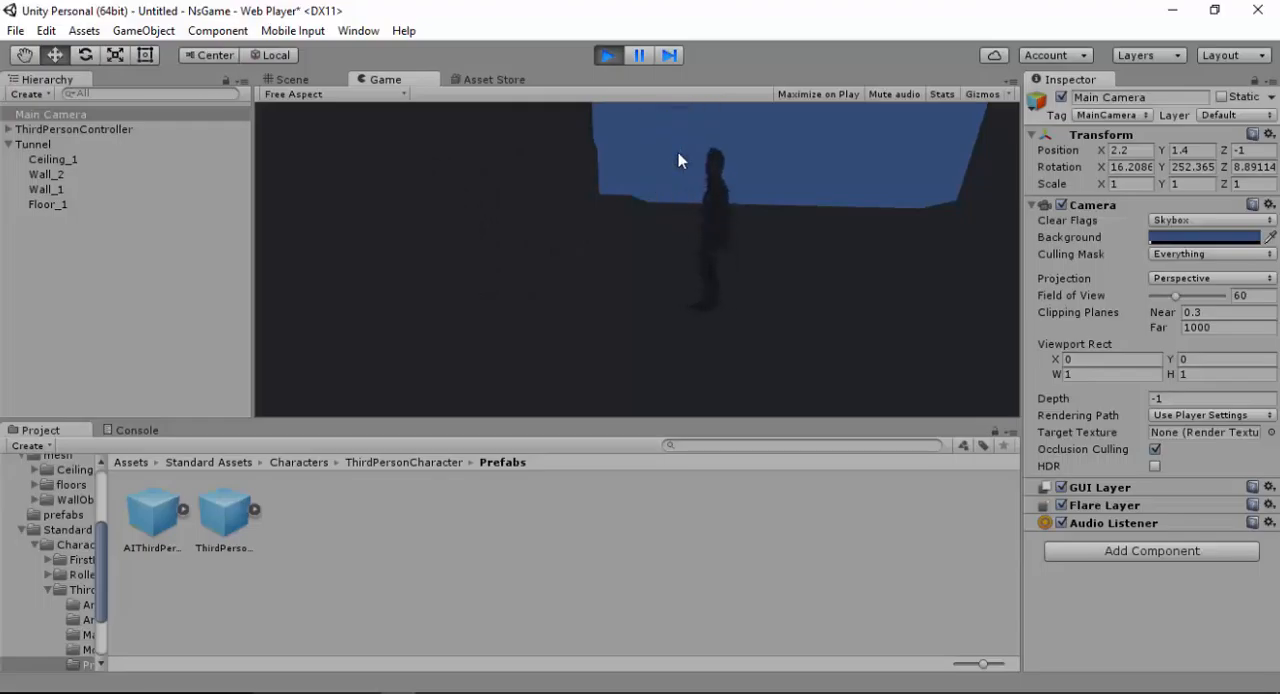
pyautogui.press('space')
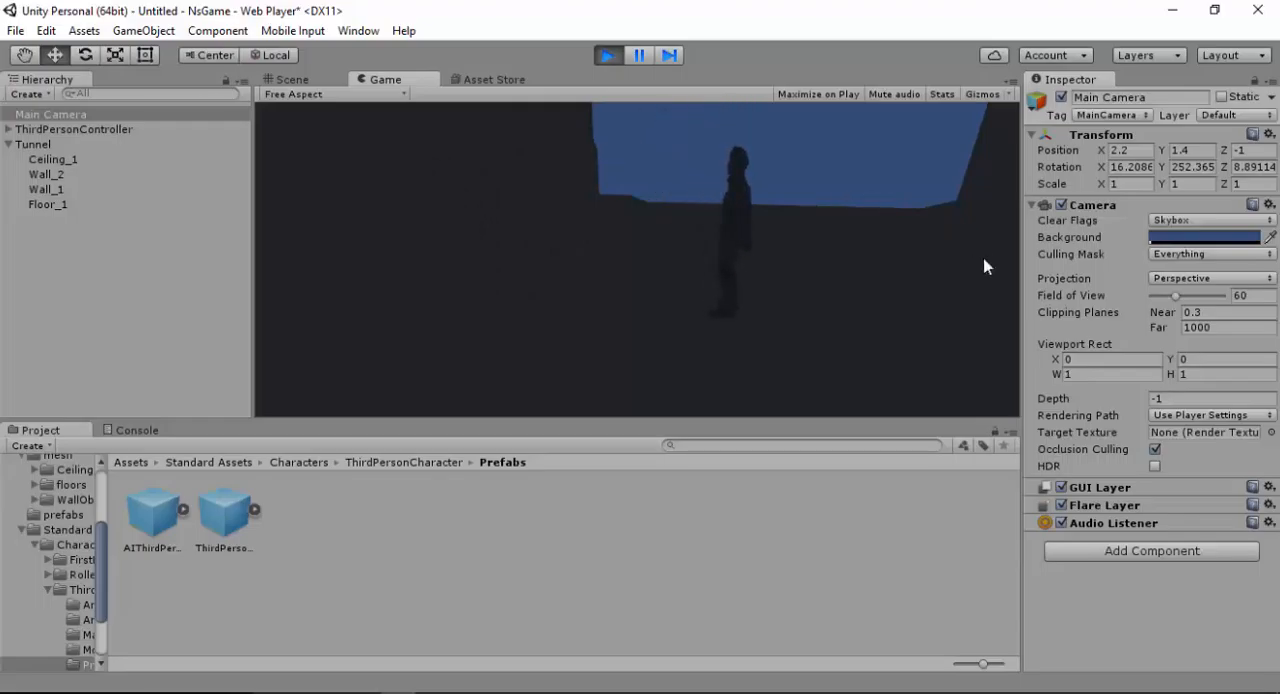
pyautogui.click(607, 55)
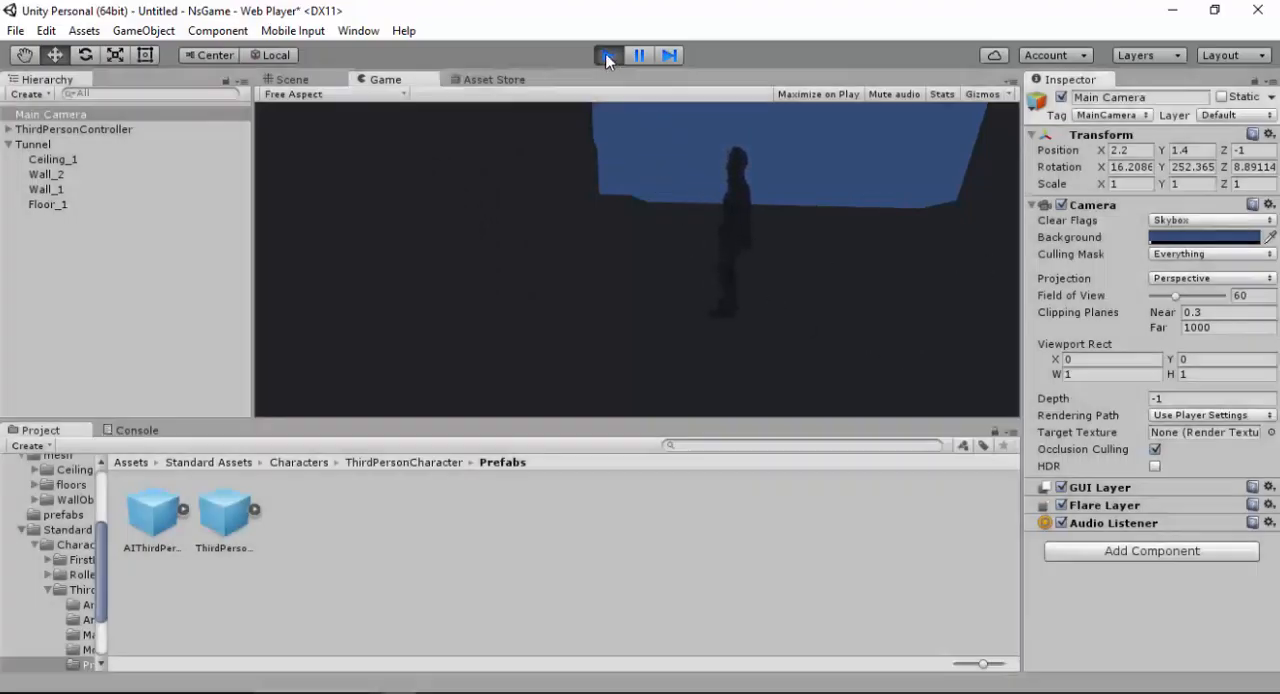
pyautogui.click(52, 204)
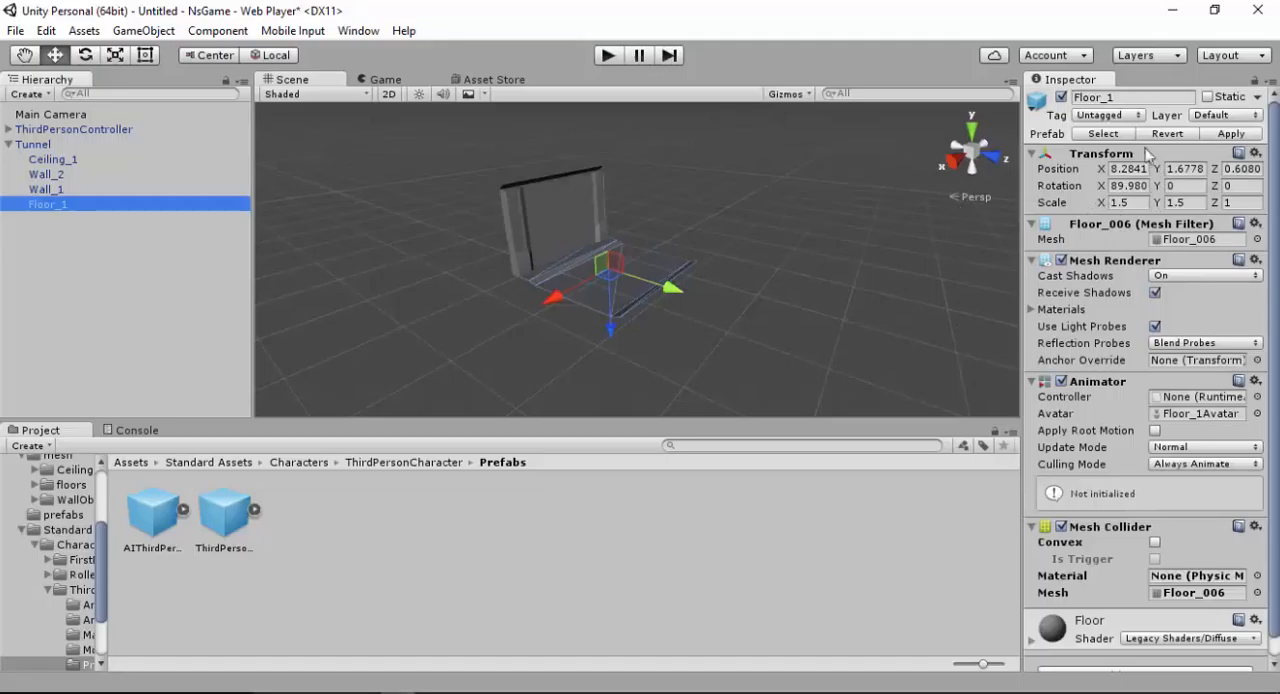
pyautogui.click(721, 323)
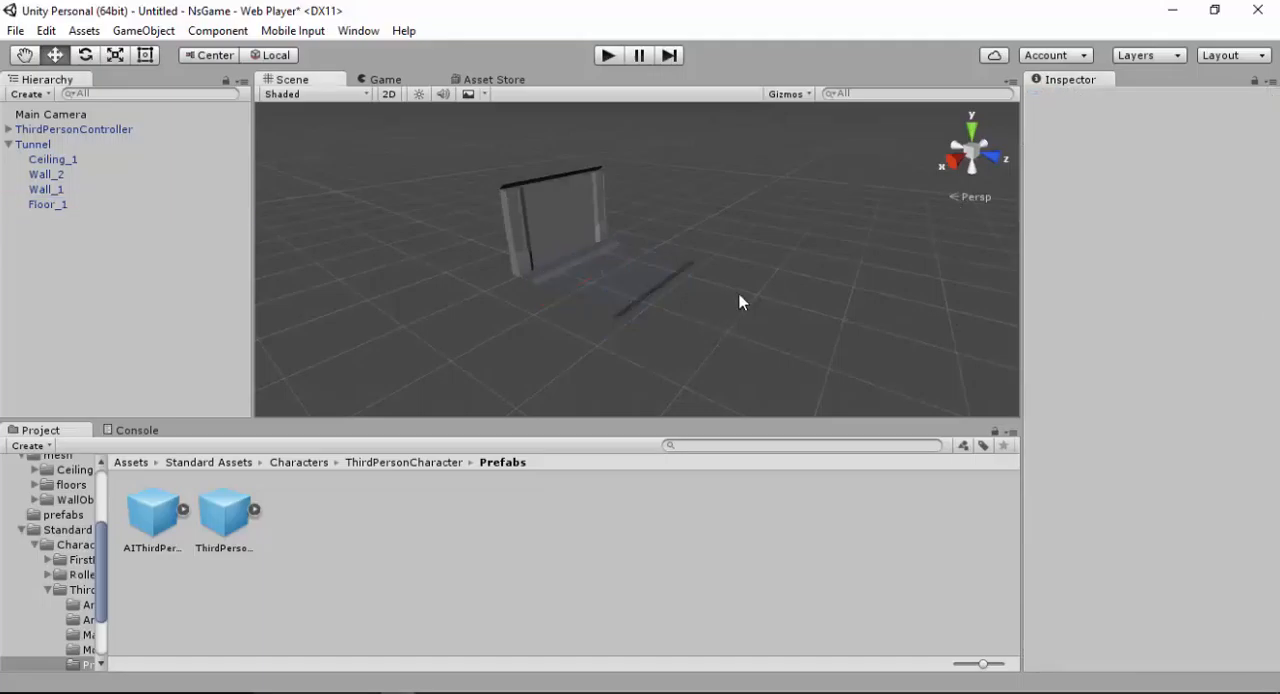
pyautogui.keyDown('alt'); pyautogui.moveTo(734, 289); pyautogui.dragTo(571, 289); pyautogui.keyUp('alt')
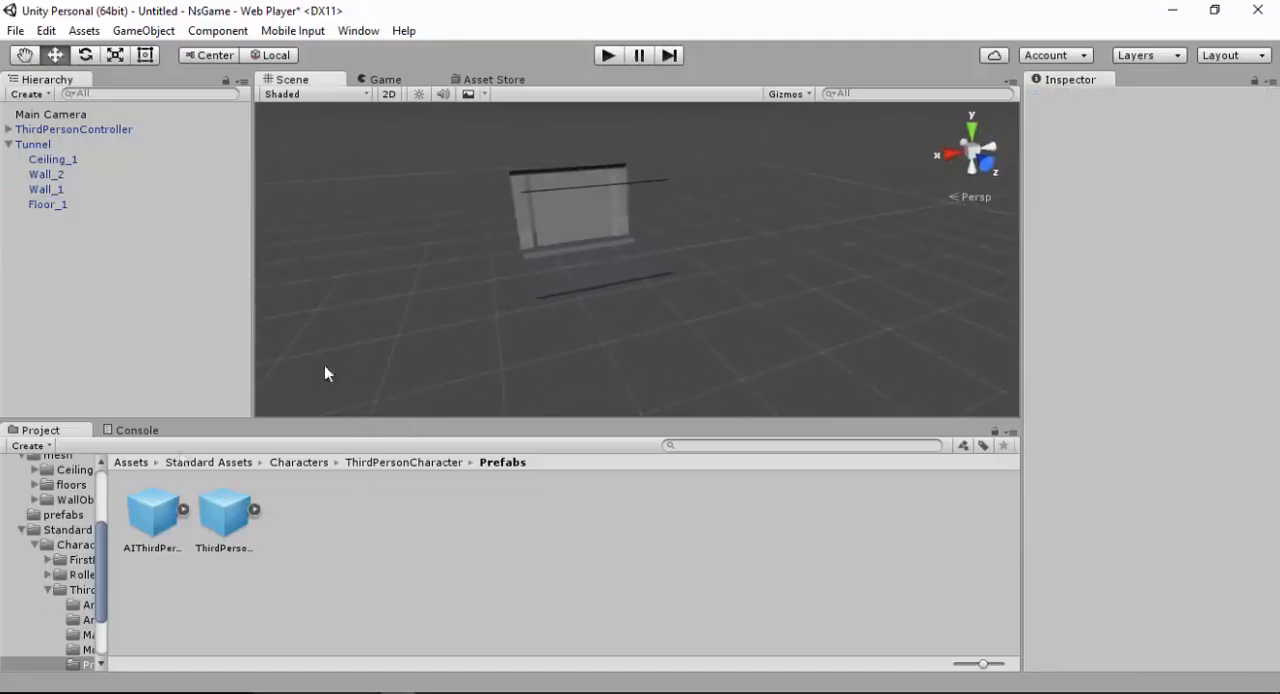
# Place a second instance of the Tunnel prefab from the prefabs folder in the scene
pyautogui.click(131, 462)
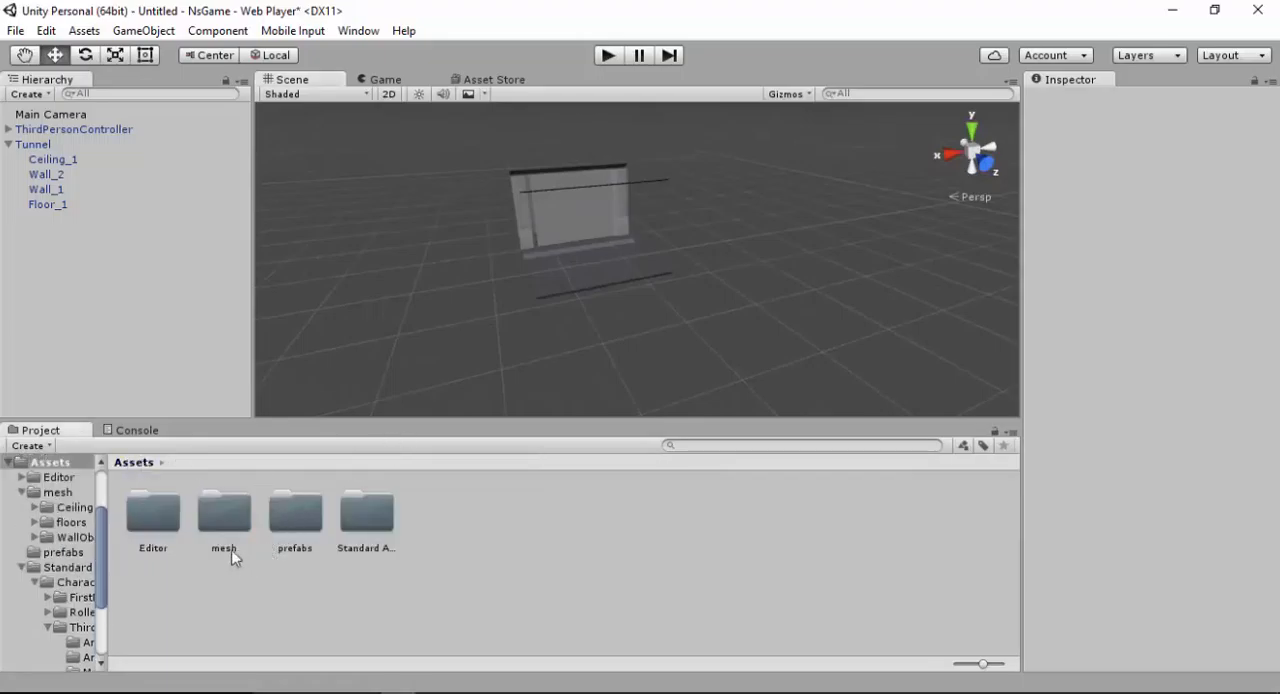
pyautogui.doubleClick(206, 530)
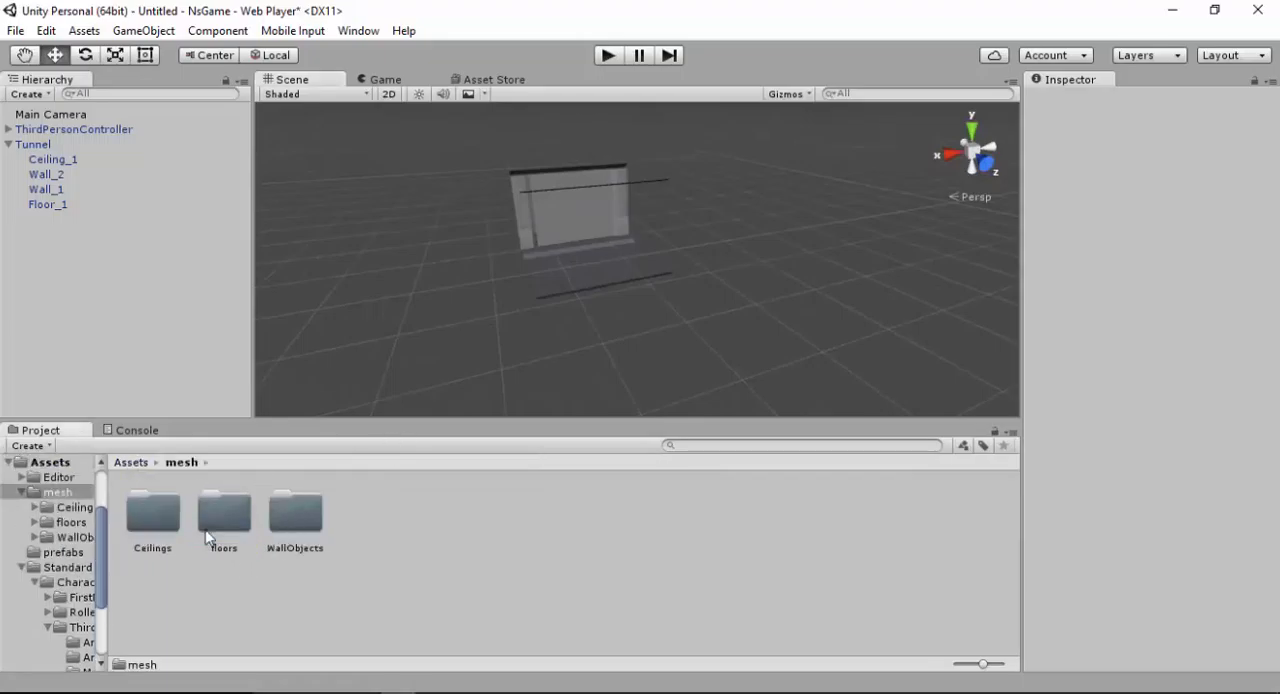
pyautogui.click(131, 463)
pyautogui.doubleClick(293, 506)
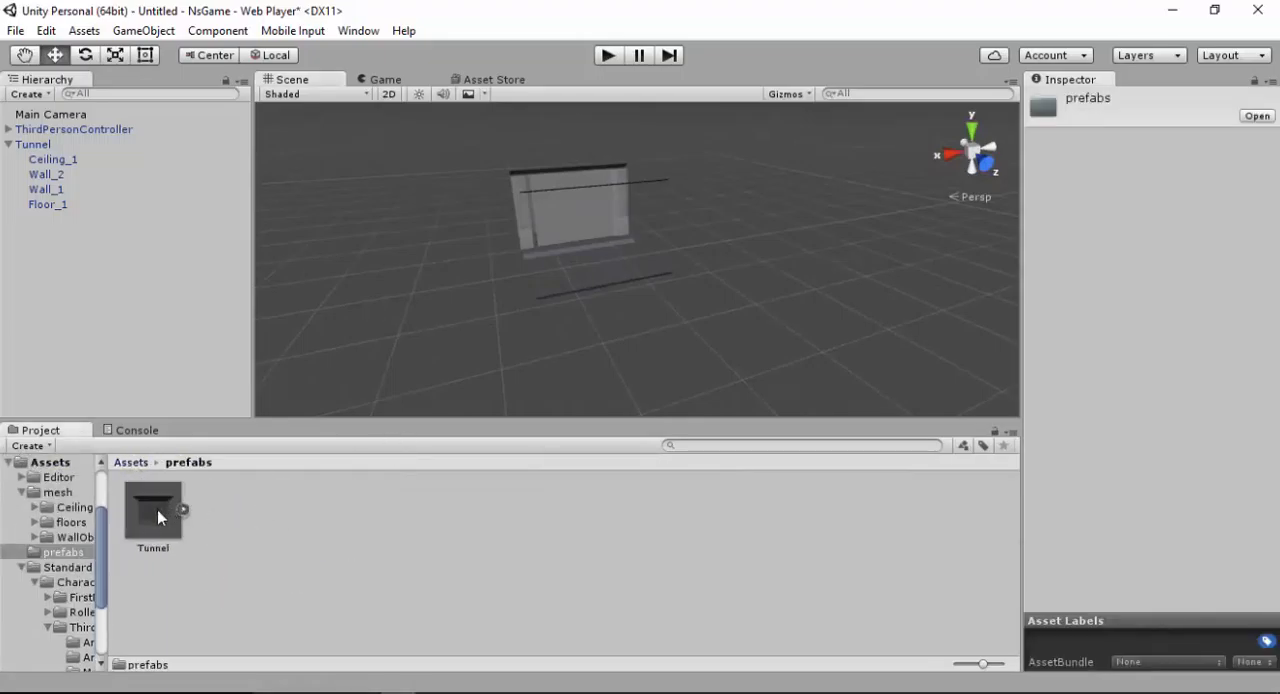
pyautogui.moveTo(157, 510); pyautogui.dragTo(920, 251)
pyautogui.press('f')
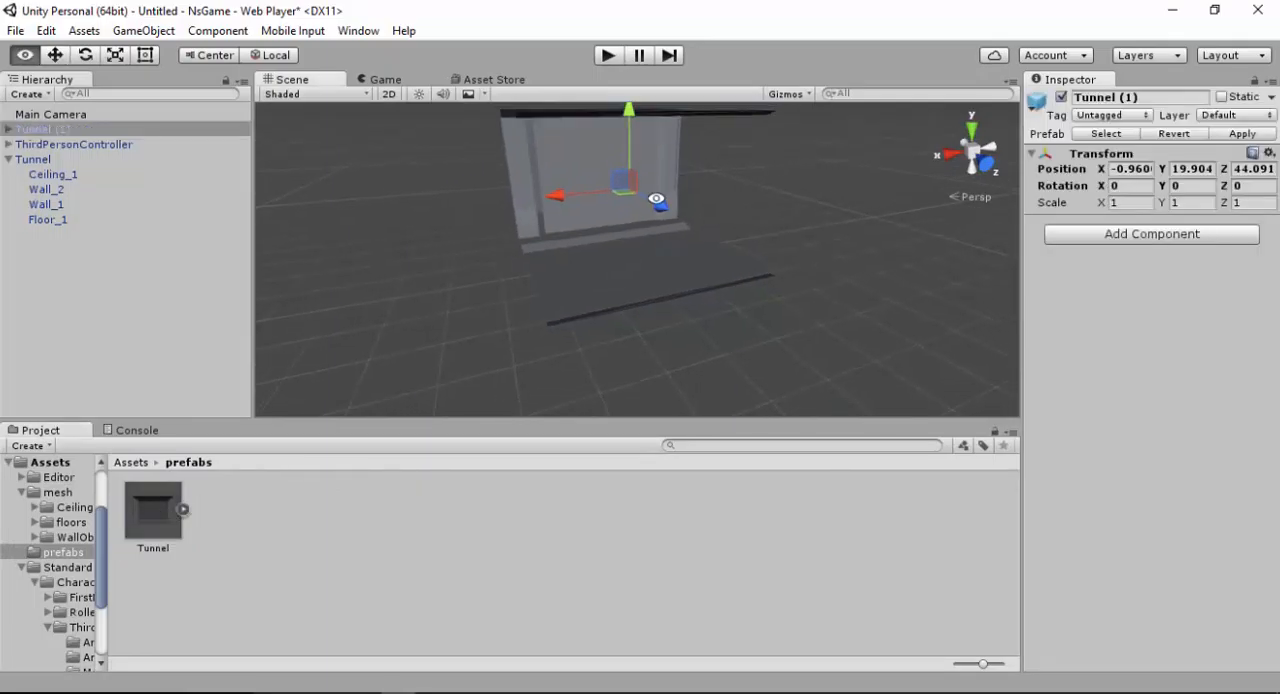
# Move Tunnel (1) beside the first tunnel, to about X -33.1, Y -0.74, Z 1.42
pyautogui.moveTo(585, 192); pyautogui.dragTo(856, 258)
pyautogui.moveTo(920, 347); pyautogui.dragTo(752, 252)
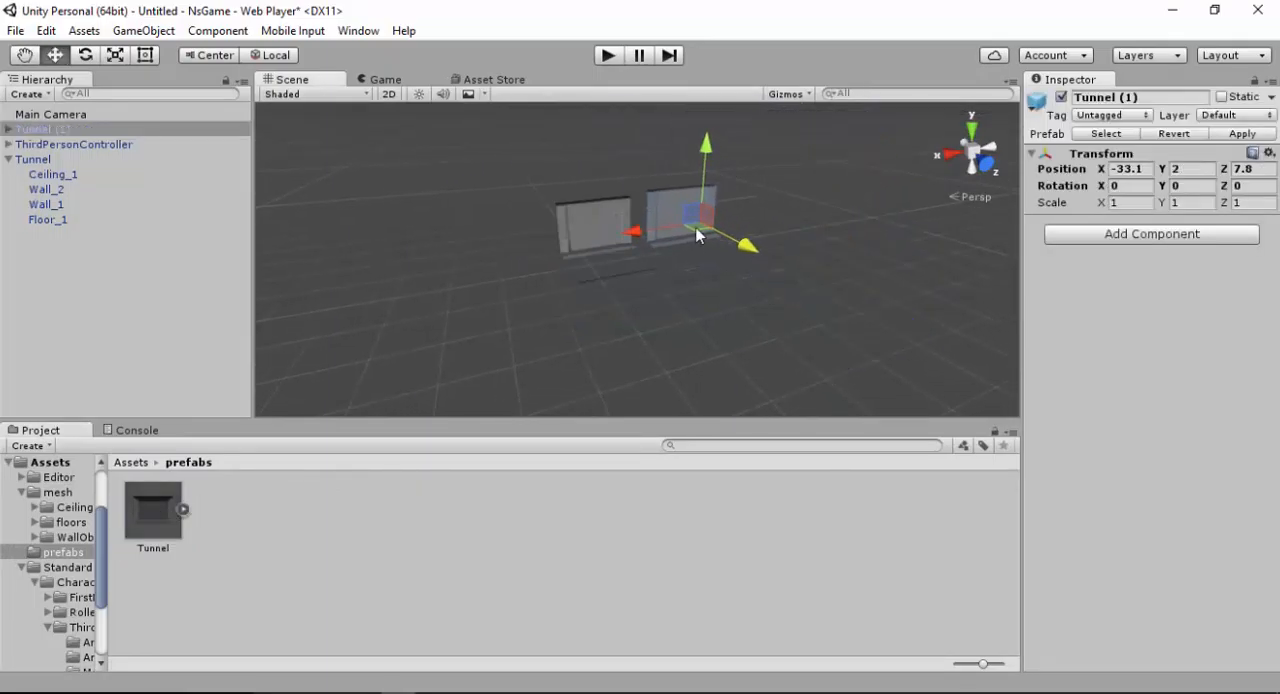
pyautogui.scroll(6, 694, 270)
pyautogui.keyDown('alt'); pyautogui.moveTo(691, 294); pyautogui.dragTo(929, 240); pyautogui.keyUp('alt')
pyautogui.moveTo(929, 152); pyautogui.dragTo(817, 158)
pyautogui.keyDown('alt'); pyautogui.moveTo(794, 237); pyautogui.dragTo(882, 241); pyautogui.keyUp('alt')
pyautogui.keyDown('alt'); pyautogui.moveTo(785, 180); pyautogui.dragTo(677, 434, button='right'); pyautogui.keyUp('alt')
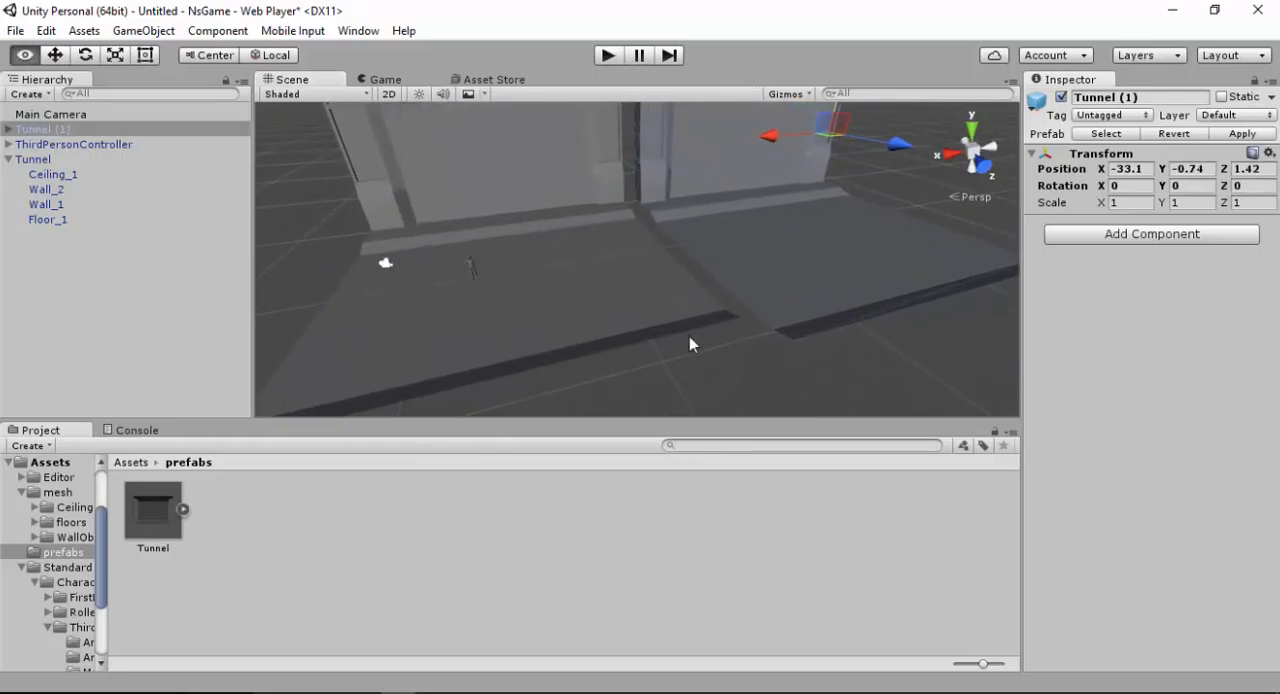
# Try to vertex-snap only Tunnel (1)'s Floor_1 to the first tunnel's floor corner, and undo the move
pyautogui.keyDown('alt'); pyautogui.moveTo(706, 224); pyautogui.dragTo(711, 429, button='right'); pyautogui.keyUp('alt')
pyautogui.keyDown('alt'); pyautogui.moveTo(753, 165); pyautogui.dragTo(723, 416, button='right'); pyautogui.keyUp('alt')
pyautogui.keyDown('alt'); pyautogui.moveTo(742, 171); pyautogui.dragTo(552, 165); pyautogui.keyUp('alt')
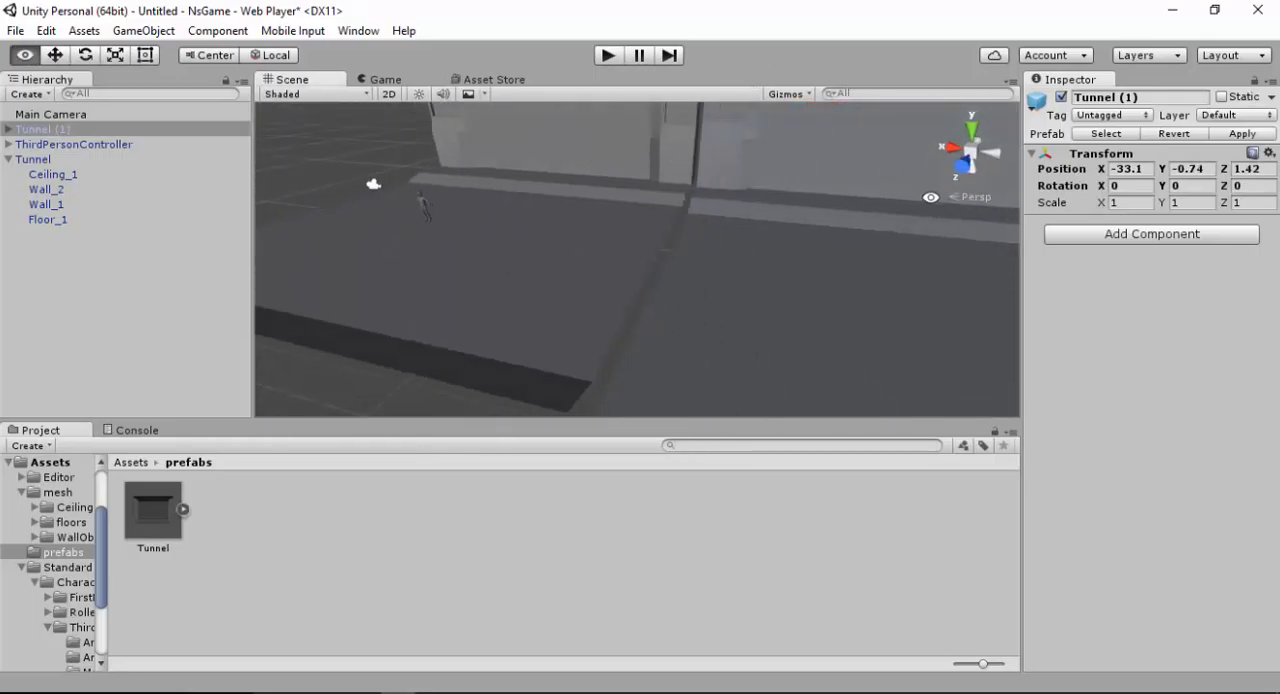
pyautogui.keyDown('alt'); pyautogui.moveTo(788, 199); pyautogui.dragTo(684, 220); pyautogui.keyUp('alt')
pyautogui.keyDown('alt'); pyautogui.moveTo(734, 220); pyautogui.dragTo(726, 391, button='right'); pyautogui.keyUp('alt')
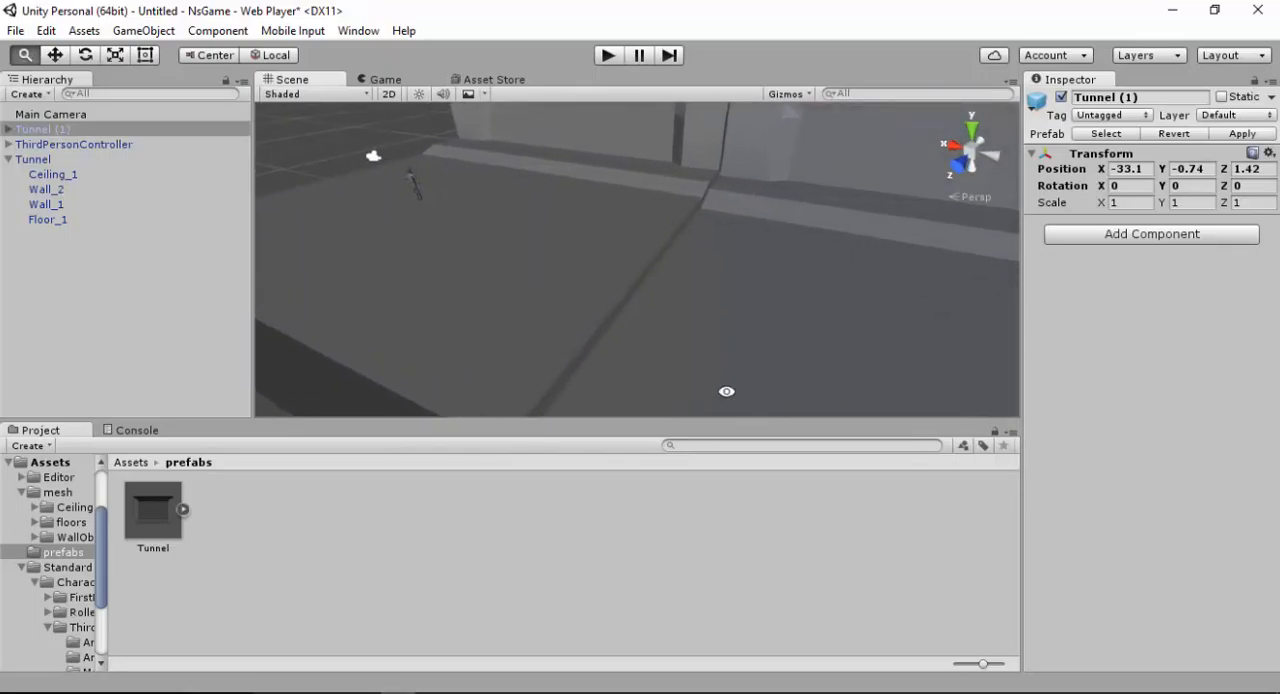
pyautogui.keyDown('alt'); pyautogui.moveTo(740, 121); pyautogui.dragTo(743, 363, button='right'); pyautogui.keyUp('alt')
pyautogui.keyDown('alt'); pyautogui.moveTo(760, 149); pyautogui.dragTo(743, 373, button='right'); pyautogui.keyUp('alt')
pyautogui.keyDown('alt'); pyautogui.moveTo(743, 373); pyautogui.dragTo(840, 249); pyautogui.keyUp('alt')
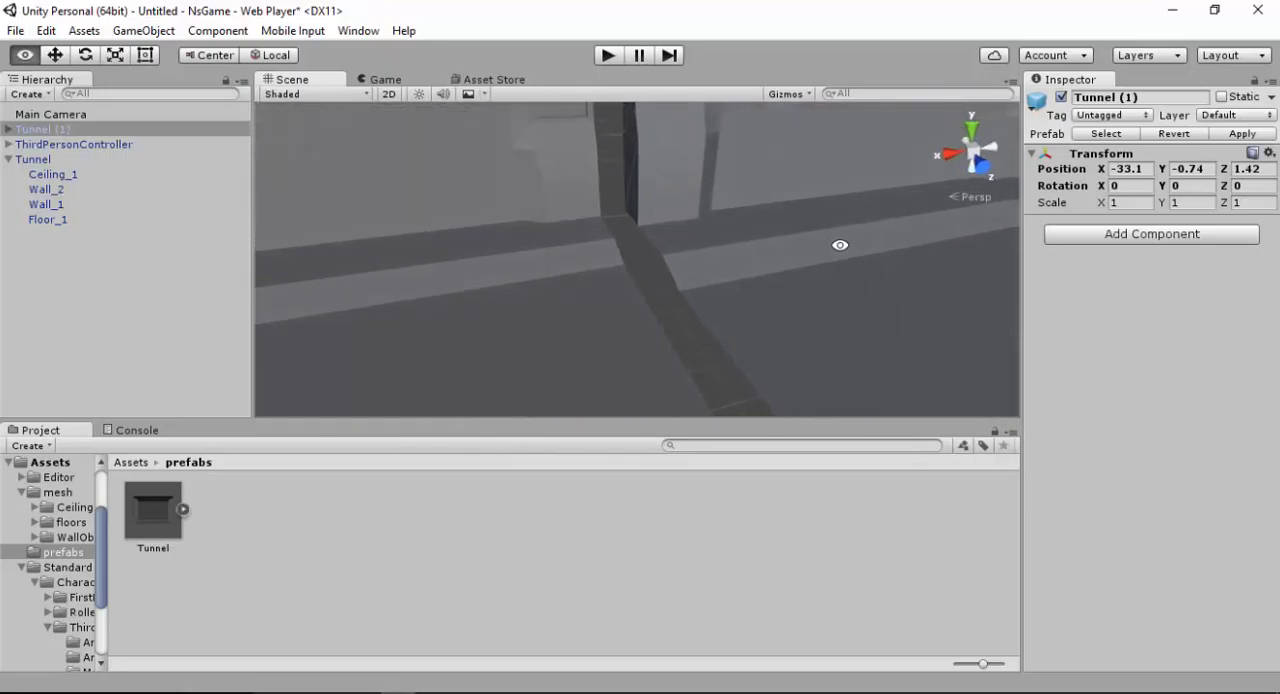
pyautogui.click(785, 316)
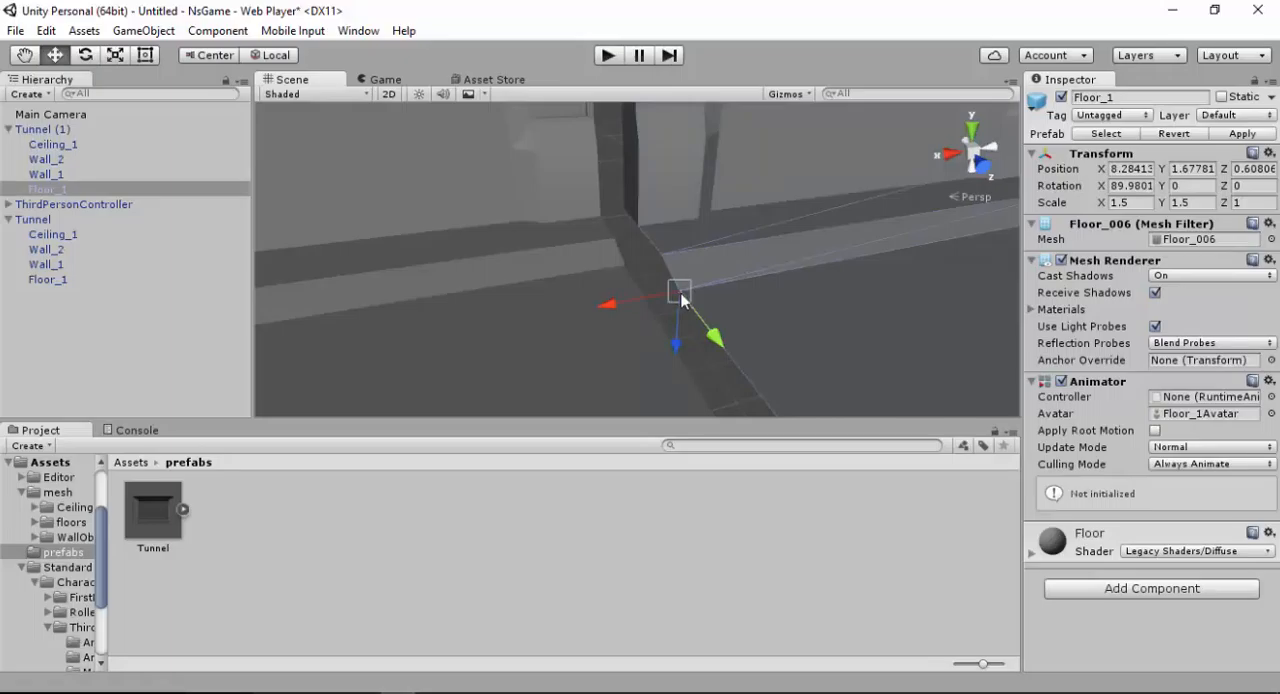
pyautogui.moveTo(681, 300); pyautogui.dragTo(647, 285)
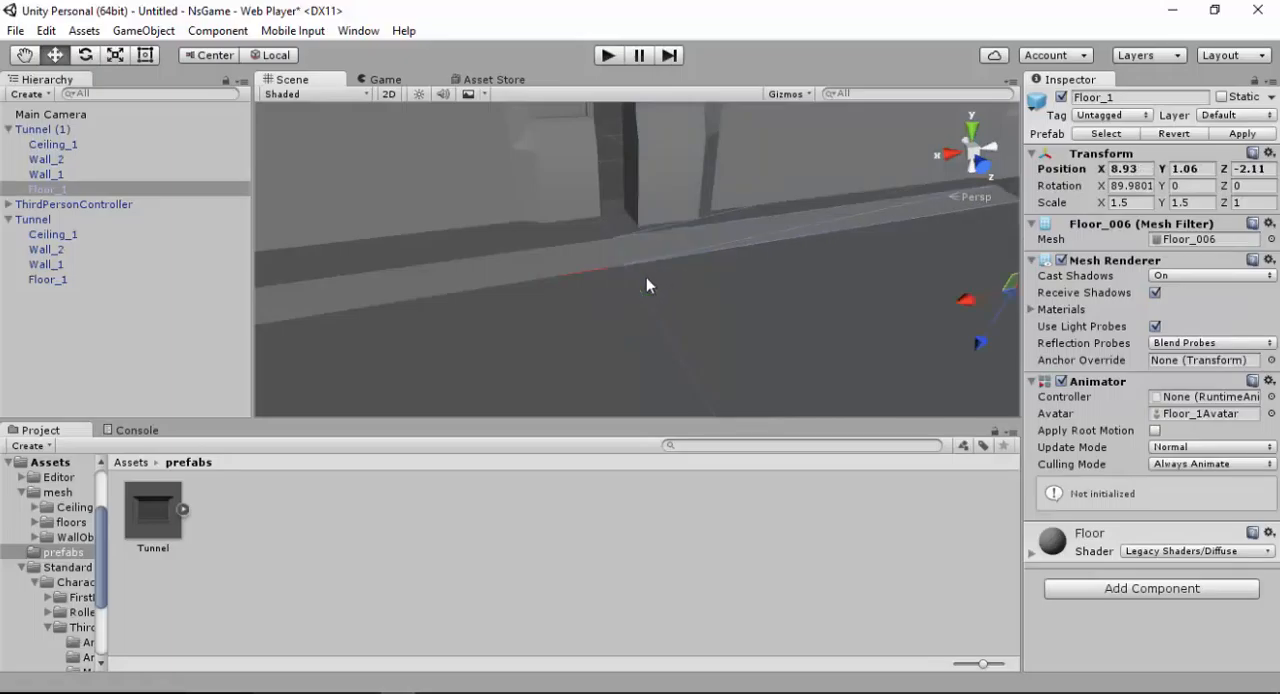
pyautogui.hotkey('ctrl', 'z')
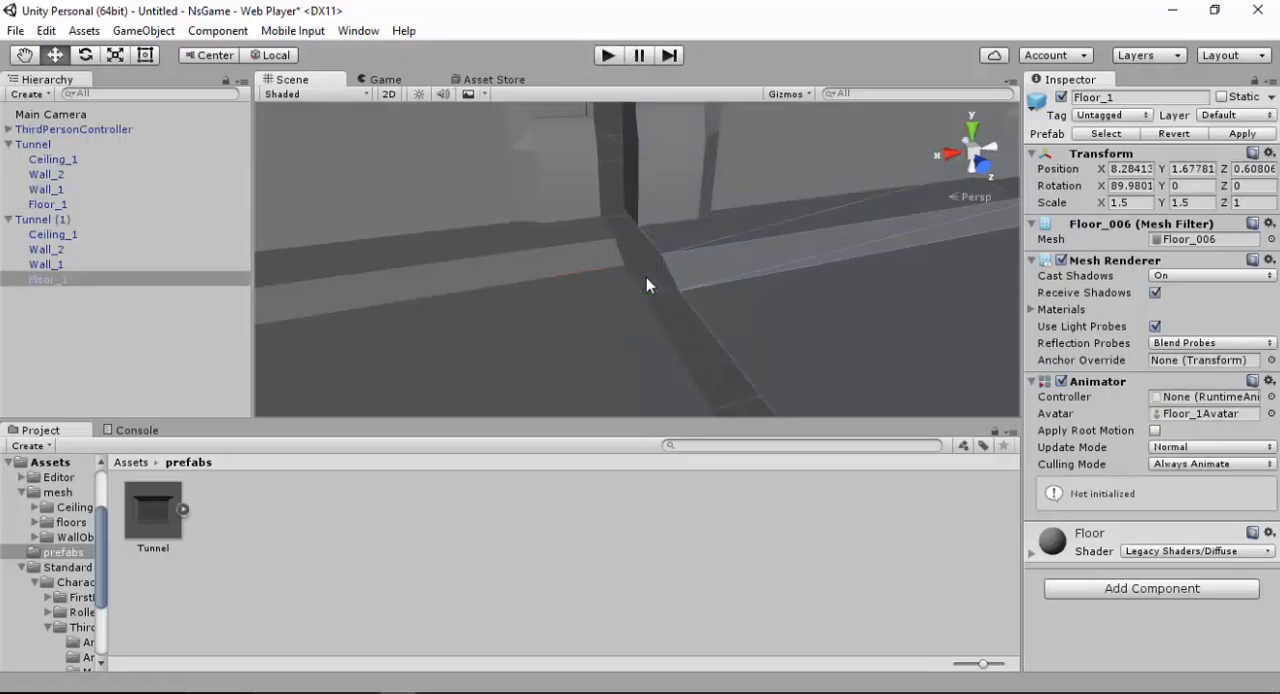
# Vertex-snap the whole Tunnel (1) object to the first tunnel's floor corner, at X -32.46, Y -1.36, Z -1.3
pyautogui.click(58, 221)
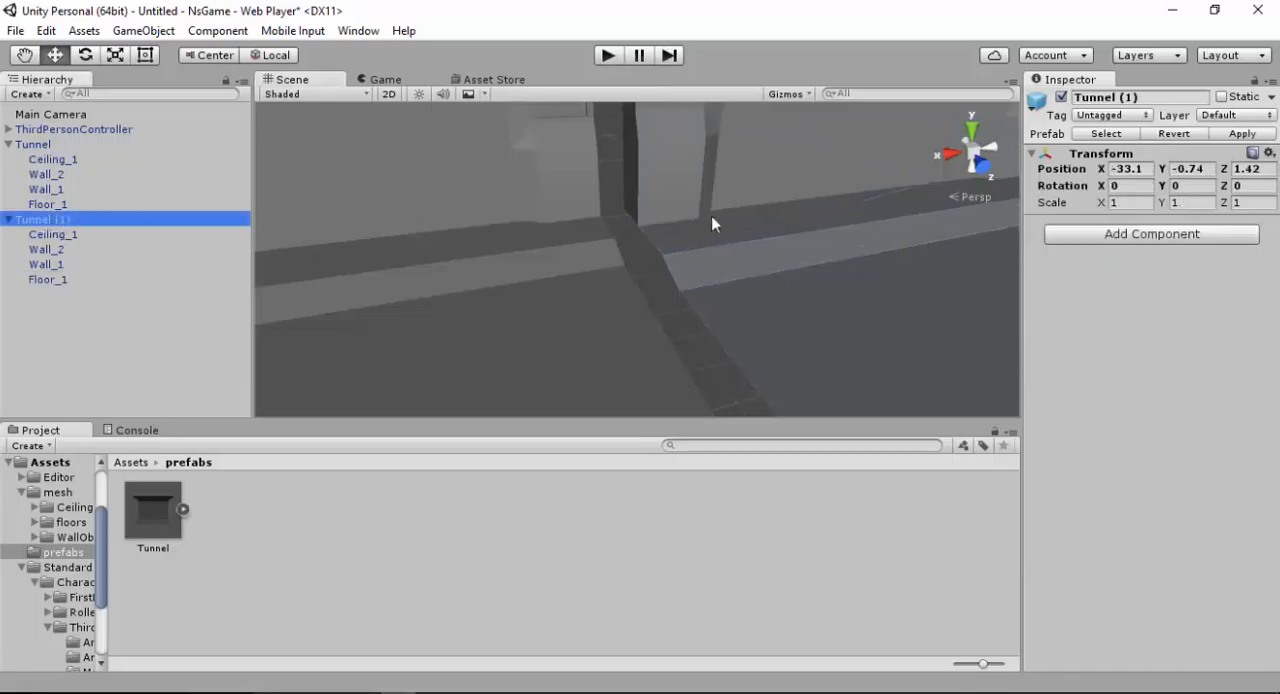
pyautogui.click(52, 281)
pyautogui.click(55, 263)
pyautogui.click(51, 248)
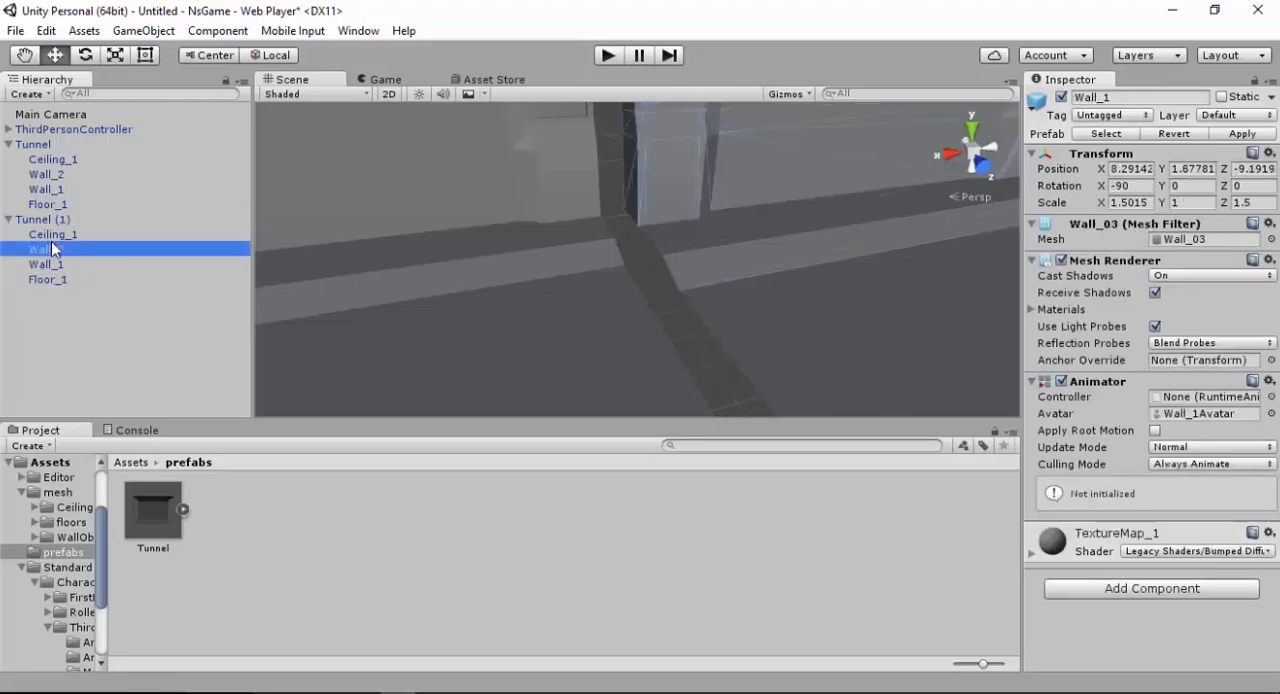
pyautogui.click(48, 220)
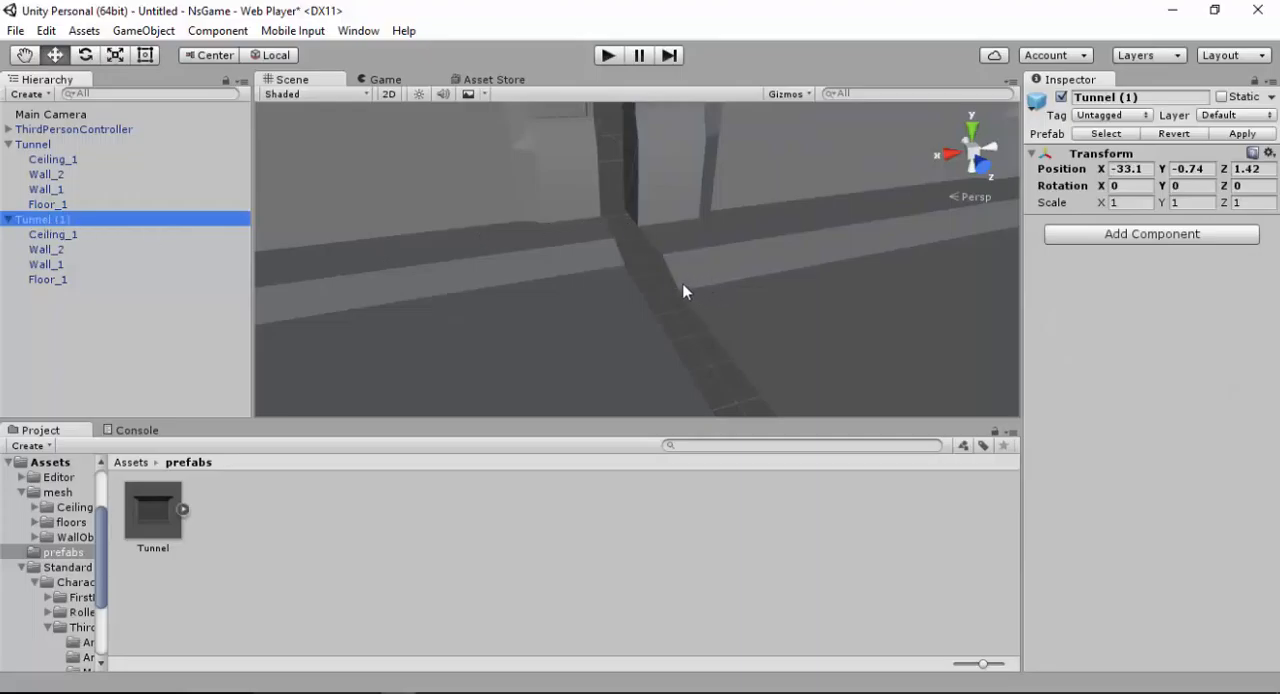
pyautogui.click(695, 235)
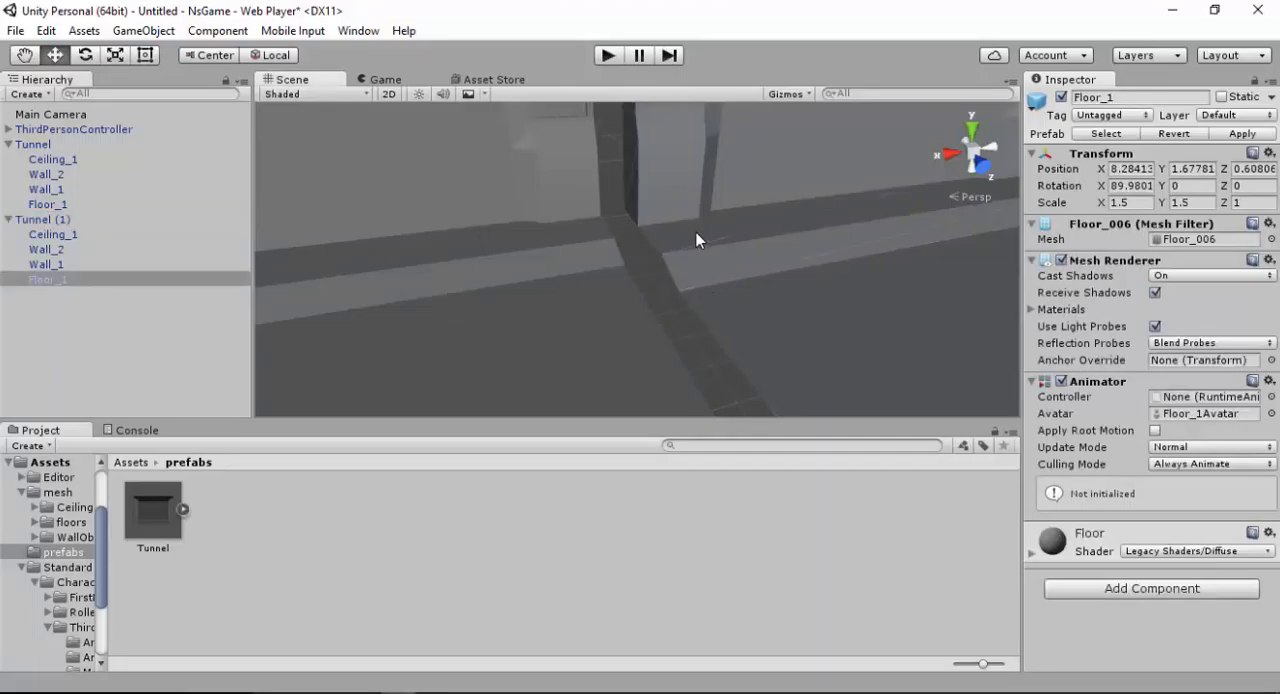
pyautogui.click(739, 159)
pyautogui.press('v')
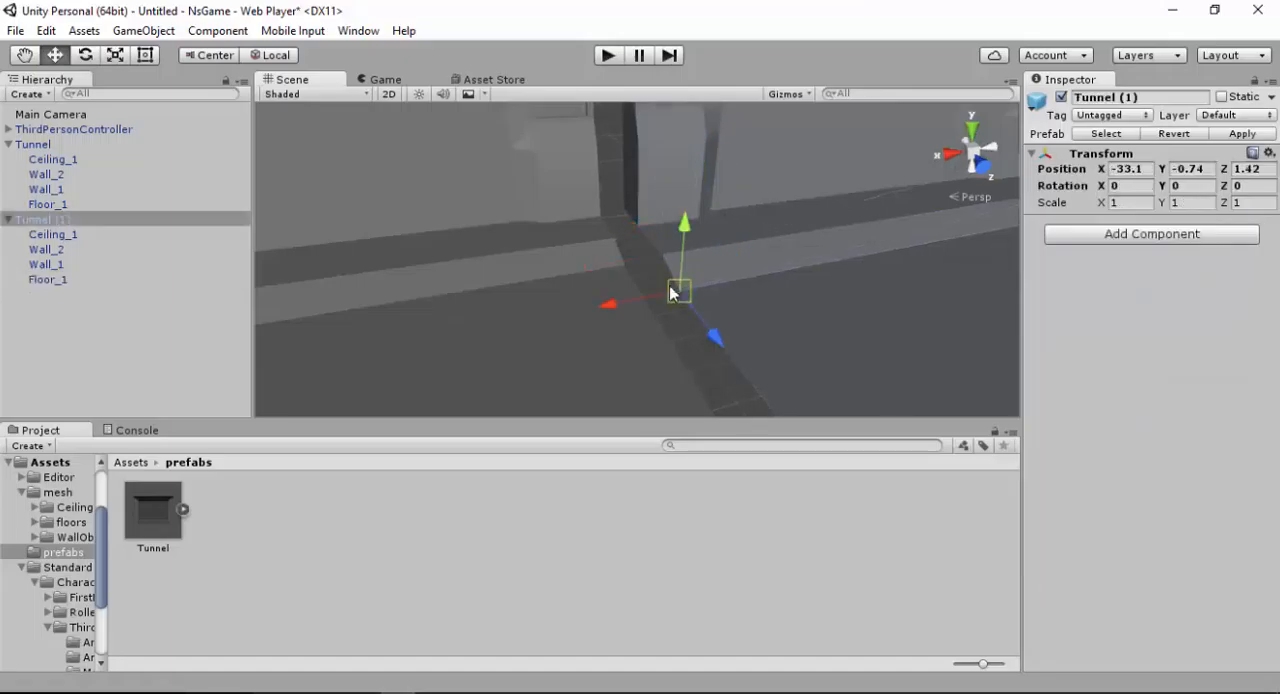
pyautogui.moveTo(670, 291); pyautogui.dragTo(644, 280)
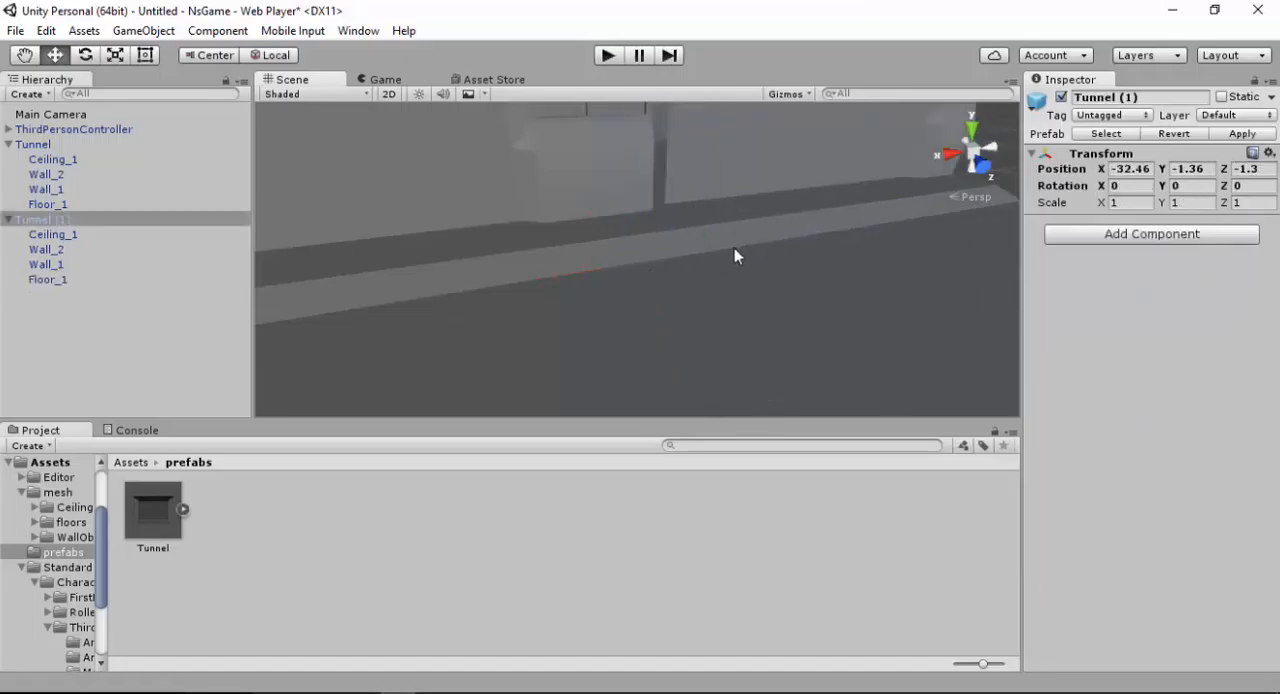
# Undo the snap and vertex-snap Tunnel (1) to the first tunnel's floor again, at X -32.46, Y -1.36, Z -1.3
pyautogui.keyDown('alt'); pyautogui.moveTo(743, 246); pyautogui.dragTo(696, 350); pyautogui.keyUp('alt')
pyautogui.keyDown('alt'); pyautogui.moveTo(643, 317); pyautogui.dragTo(556, 316); pyautogui.keyUp('alt')
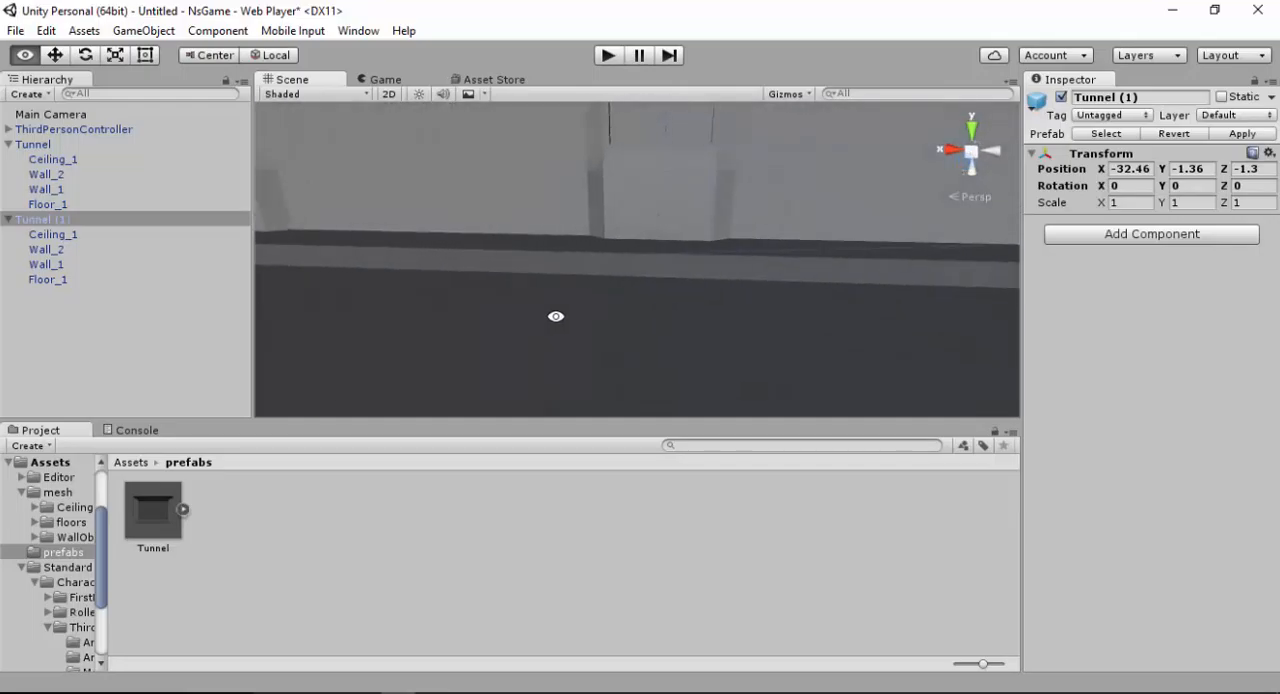
pyautogui.keyDown('alt'); pyautogui.moveTo(755, 348); pyautogui.dragTo(966, 328); pyautogui.keyUp('alt')
pyautogui.keyDown('alt'); pyautogui.moveTo(774, 303); pyautogui.dragTo(715, 254); pyautogui.keyUp('alt')
pyautogui.keyDown('alt'); pyautogui.moveTo(715, 254); pyautogui.dragTo(714, 556, button='right'); pyautogui.keyUp('alt')
pyautogui.keyDown('alt'); pyautogui.moveTo(726, 381); pyautogui.dragTo(506, 311); pyautogui.keyUp('alt')
pyautogui.keyDown('alt'); pyautogui.moveTo(506, 311); pyautogui.dragTo(473, 314, button='right'); pyautogui.keyUp('alt')
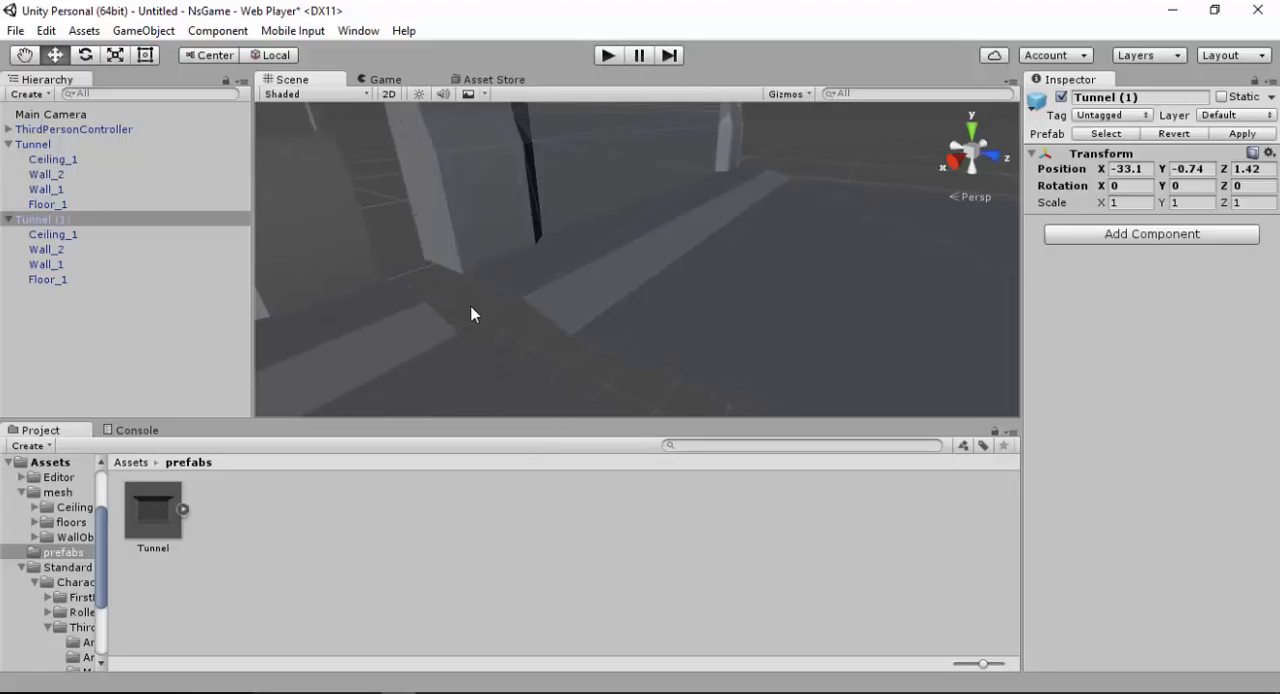
pyautogui.moveTo(525, 301); pyautogui.dragTo(430, 300)
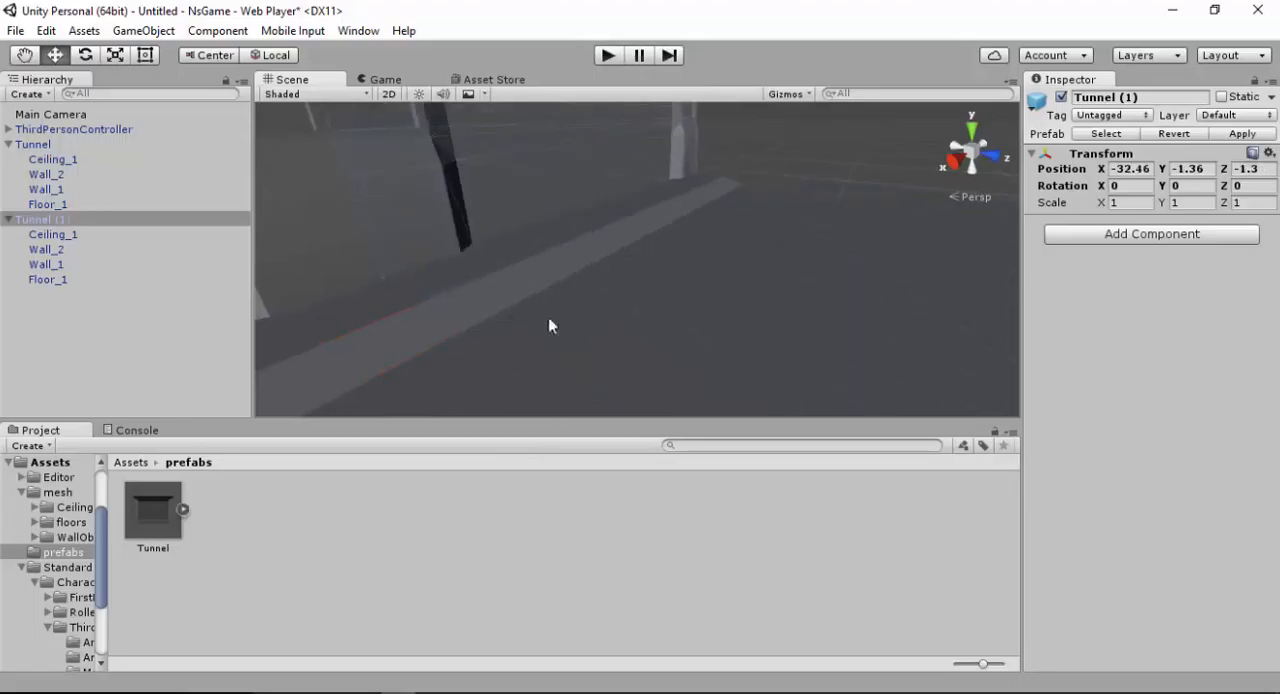
# Undo the last snap and vertex-snap Tunnel (1) flush against the first tunnel, at X -32.25, Y -1.36, Z -1.3
pyautogui.keyDown('alt'); pyautogui.moveTo(549, 323); pyautogui.dragTo(954, 403); pyautogui.keyUp('alt')
pyautogui.keyDown('alt'); pyautogui.moveTo(719, 275); pyautogui.dragTo(719, 275, button='right'); pyautogui.keyUp('alt')
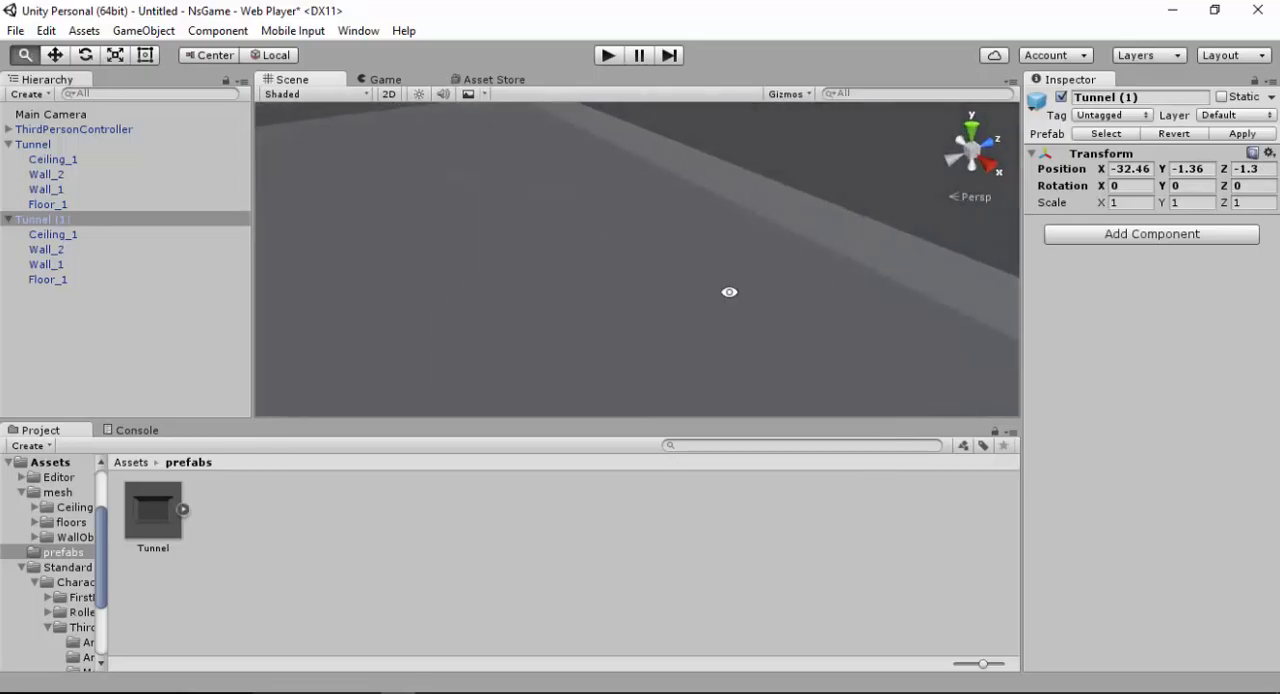
pyautogui.keyDown('alt'); pyautogui.moveTo(729, 289); pyautogui.dragTo(794, 146); pyautogui.keyUp('alt')
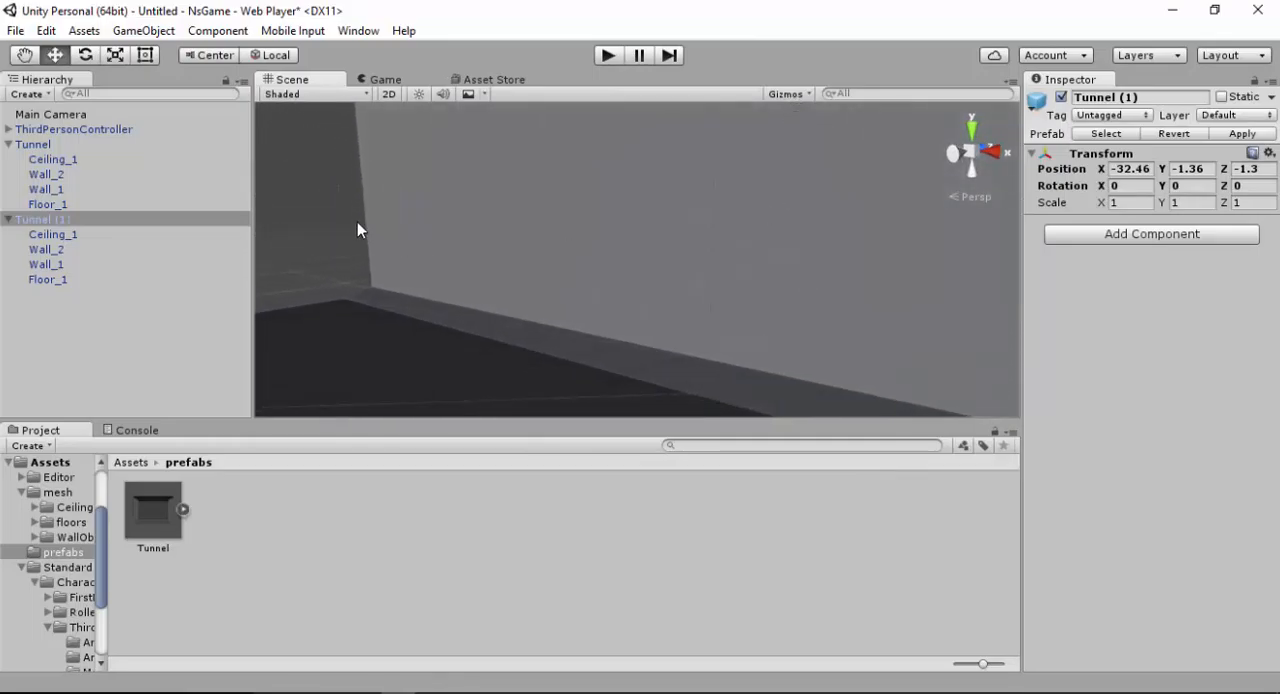
pyautogui.click(324, 207)
pyautogui.keyDown('alt'); pyautogui.moveTo(324, 207); pyautogui.dragTo(236, 172); pyautogui.keyUp('alt')
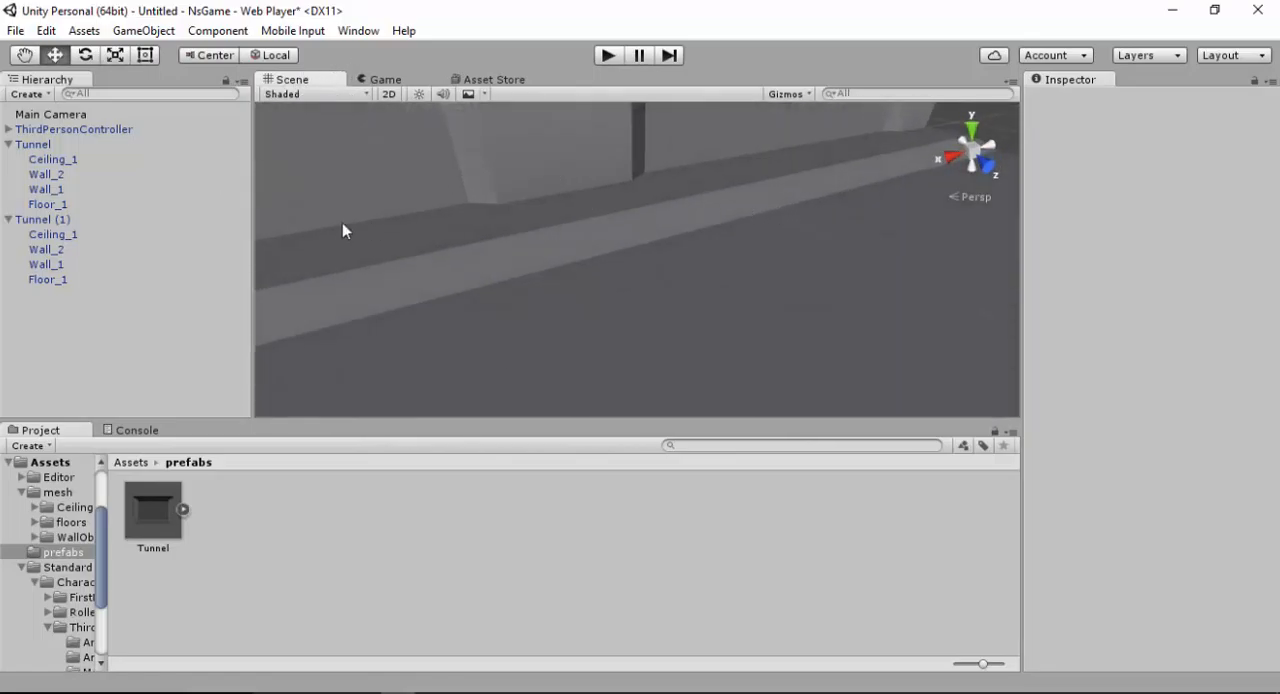
pyautogui.click(887, 212)
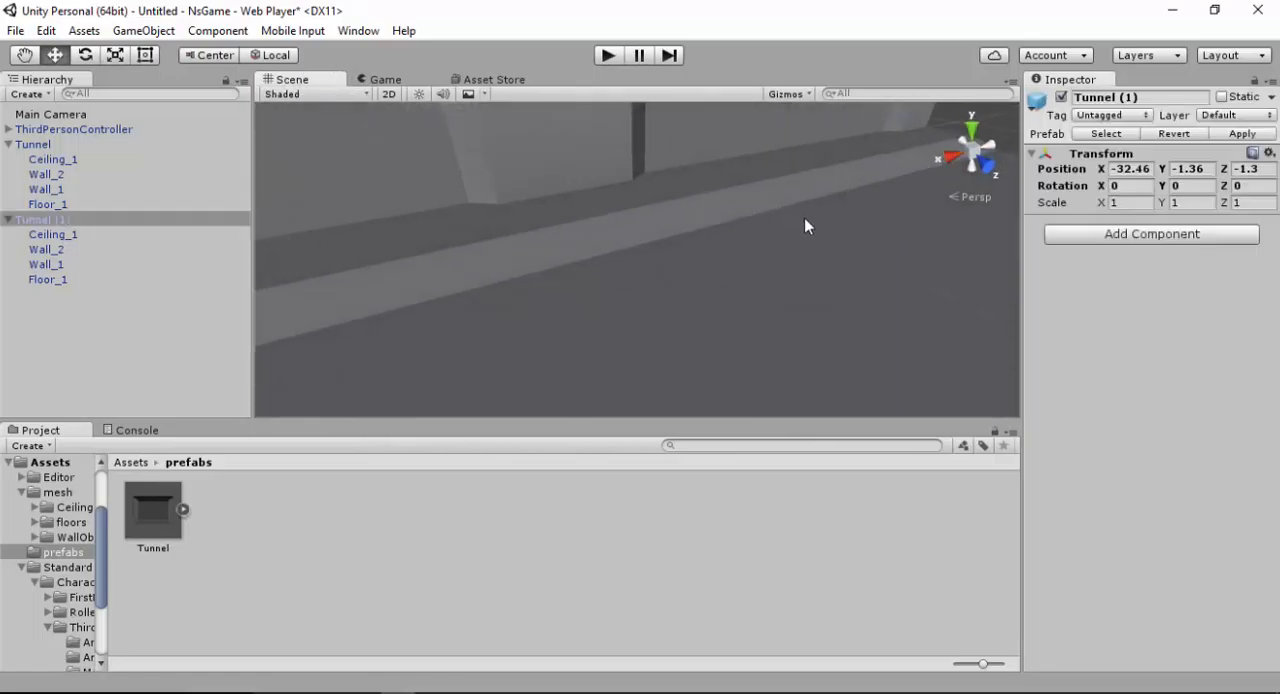
pyautogui.click(806, 226)
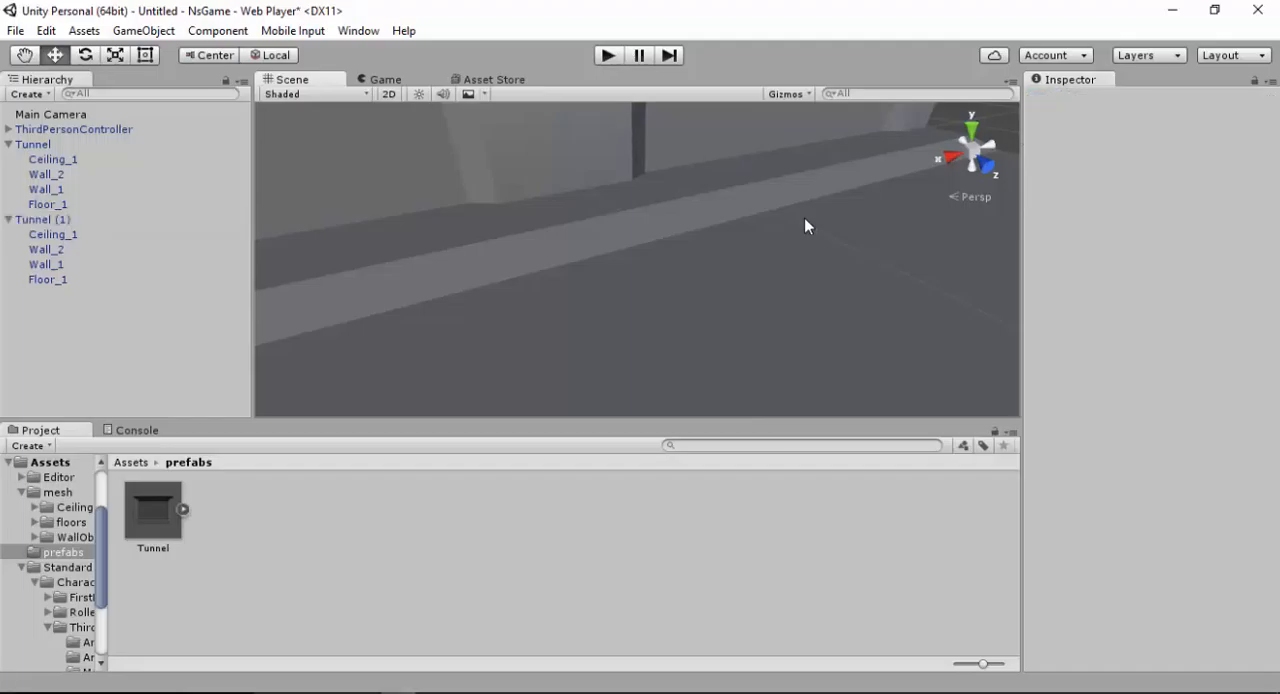
pyautogui.click(851, 214)
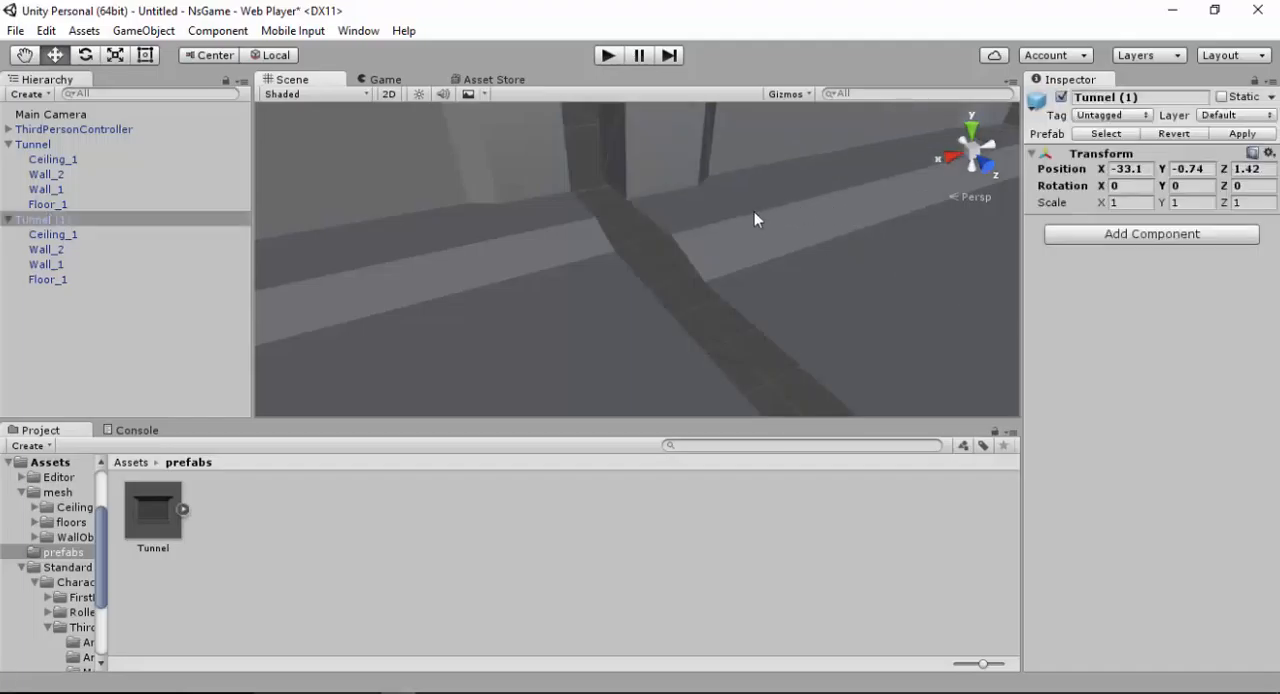
pyautogui.moveTo(754, 211); pyautogui.dragTo(698, 209, button='right')
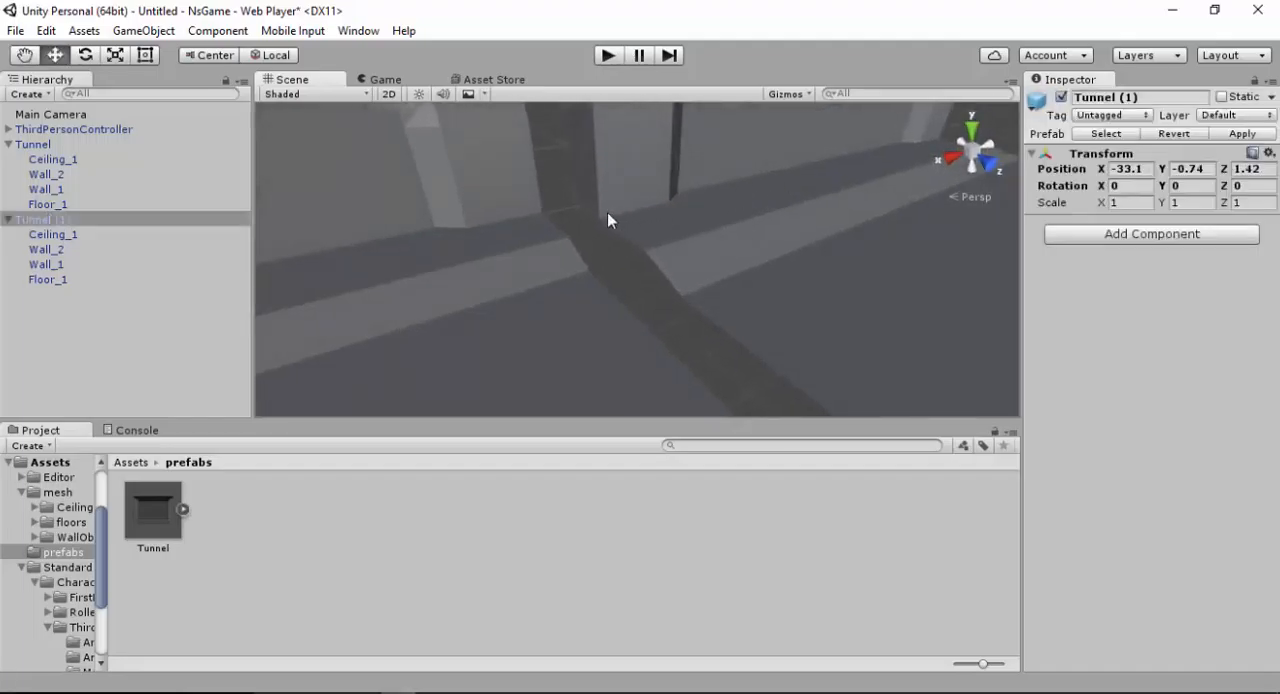
pyautogui.press('v')
pyautogui.moveTo(606, 214); pyautogui.dragTo(575, 191)
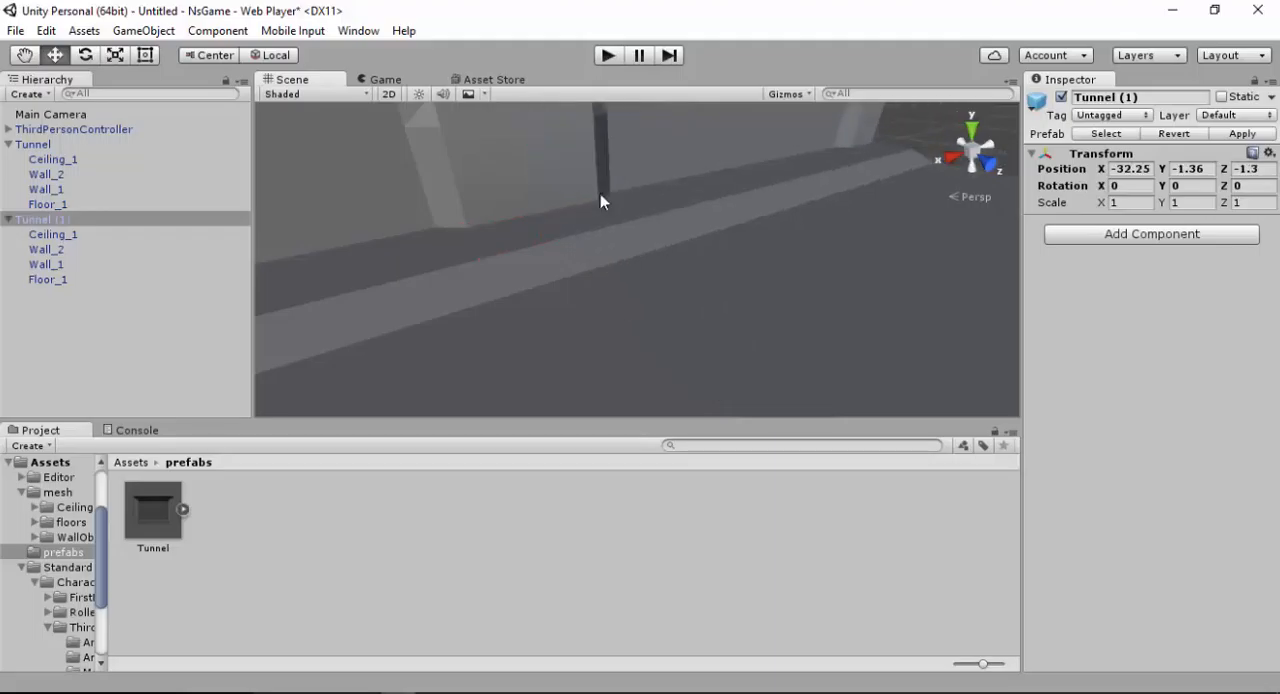
# Inspect the floor seam between the two tunnels from several angles and select Tunnel (1)'s Floor_1
pyautogui.moveTo(631, 212); pyautogui.dragTo(1253, 220, button='right')
pyautogui.click(355, 139)
pyautogui.moveTo(582, 207); pyautogui.dragTo(638, 307, button='right')
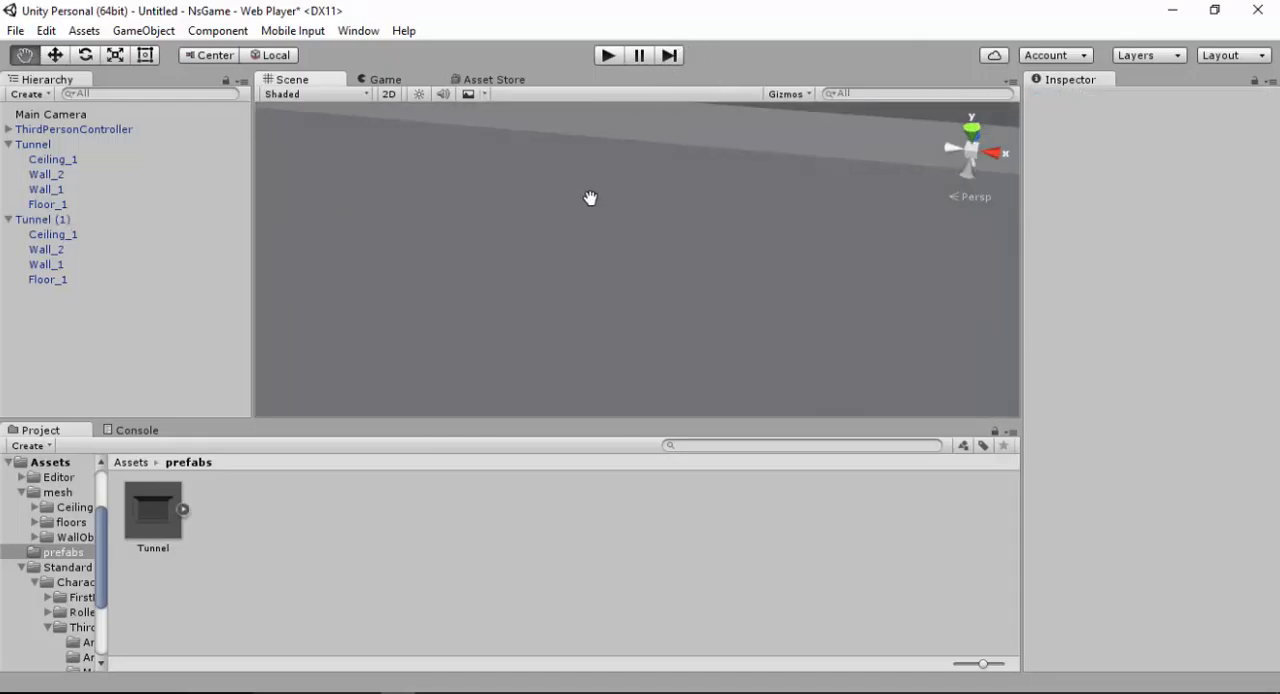
pyautogui.moveTo(704, 224); pyautogui.dragTo(732, 14, button='right')
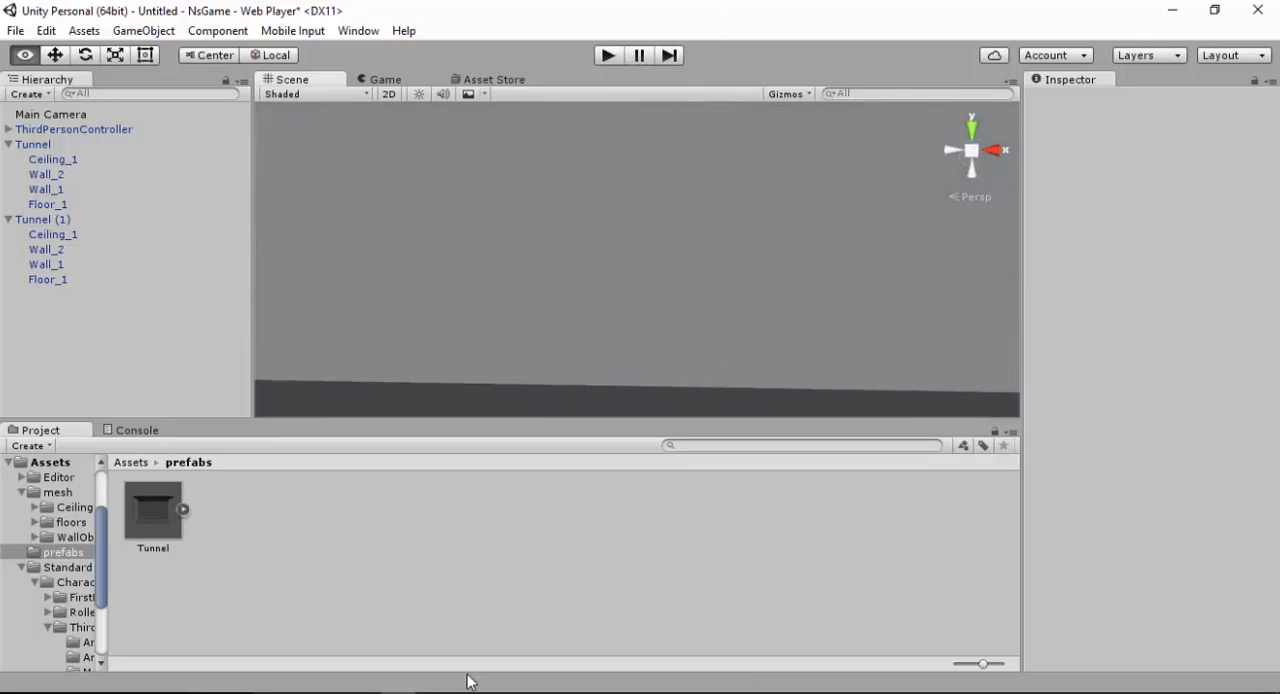
pyautogui.moveTo(569, 383); pyautogui.dragTo(857, 306, button='right')
pyautogui.click(736, 275)
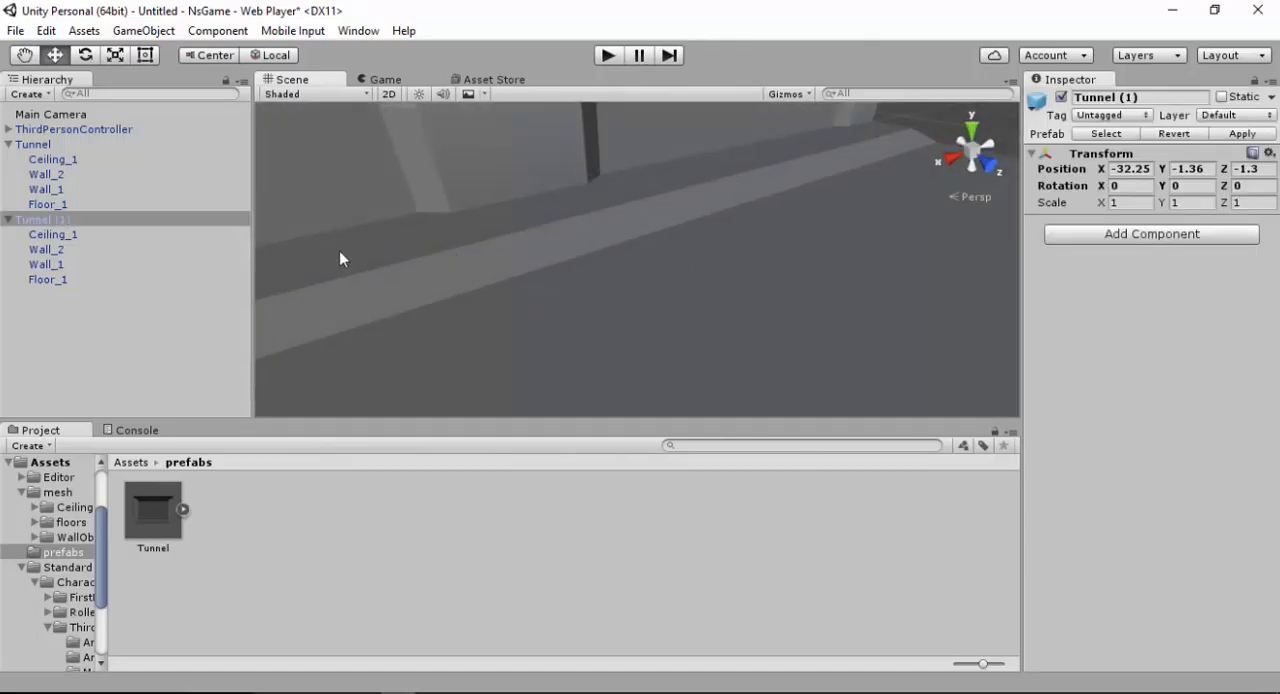
pyautogui.click(60, 282)
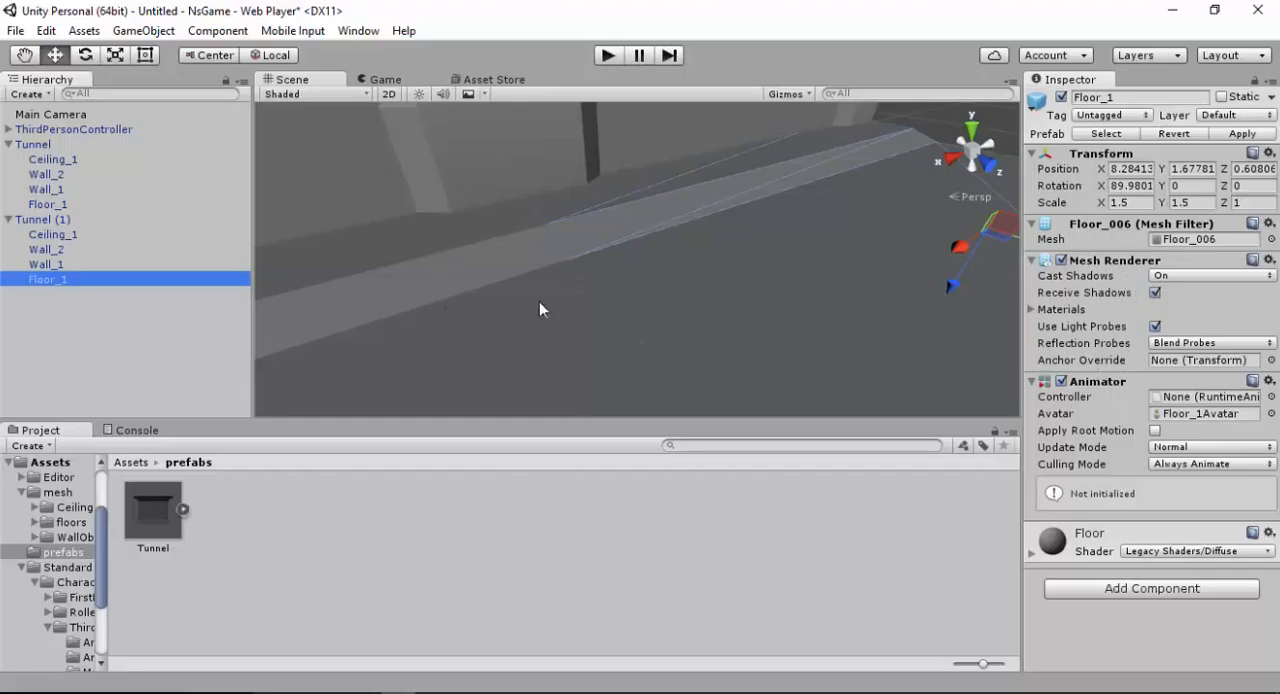
# Play-test the extended tunnel by running the character forward through both sections, and stop play mode
pyautogui.click(608, 55)
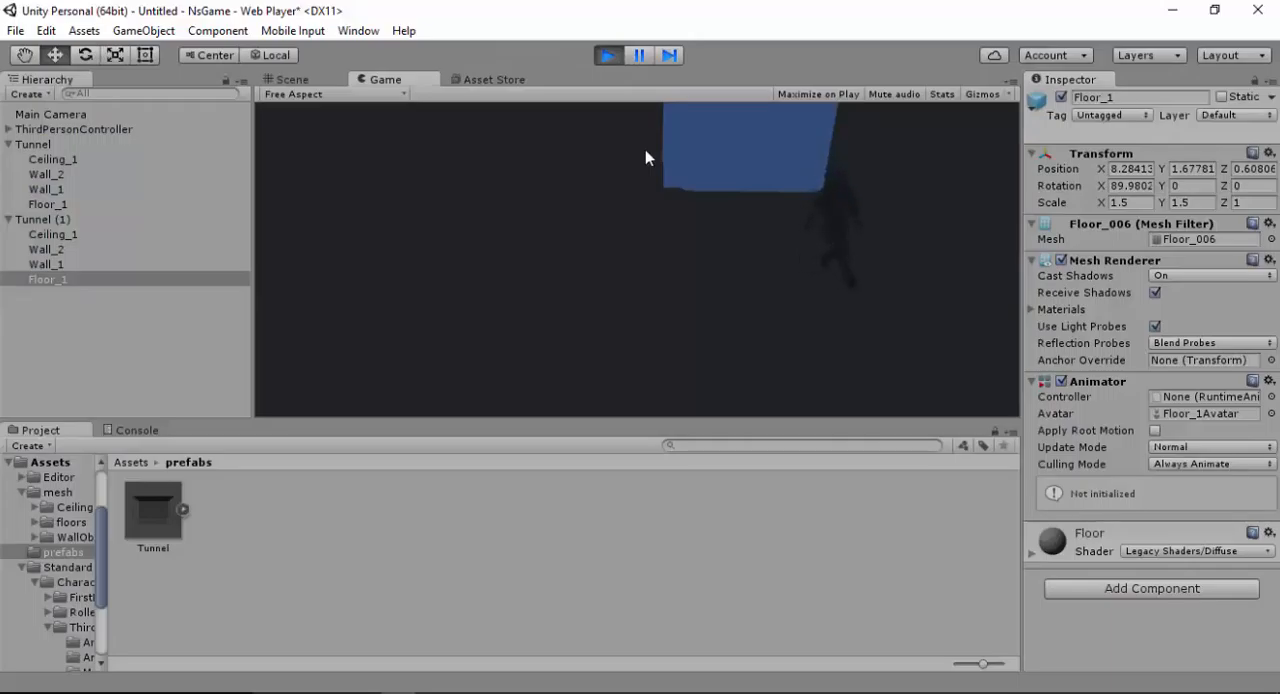
pyautogui.press('a')
pyautogui.press('w')
pyautogui.press('d')
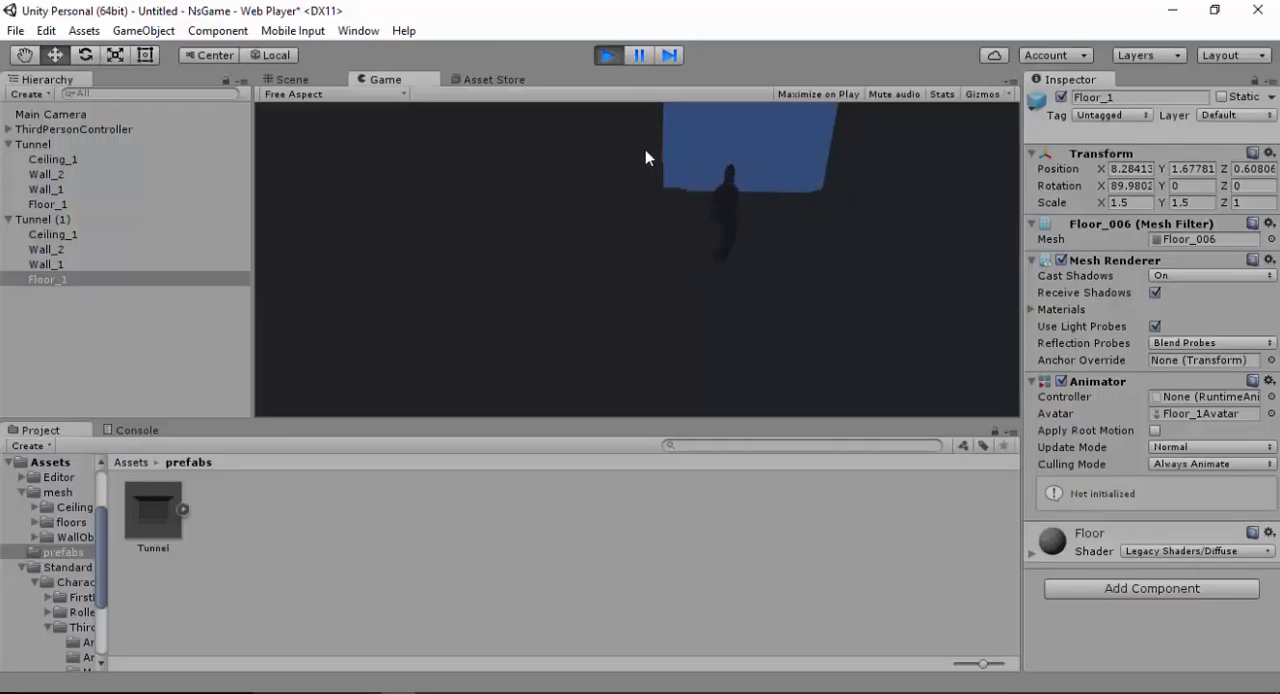
pyautogui.press('w')
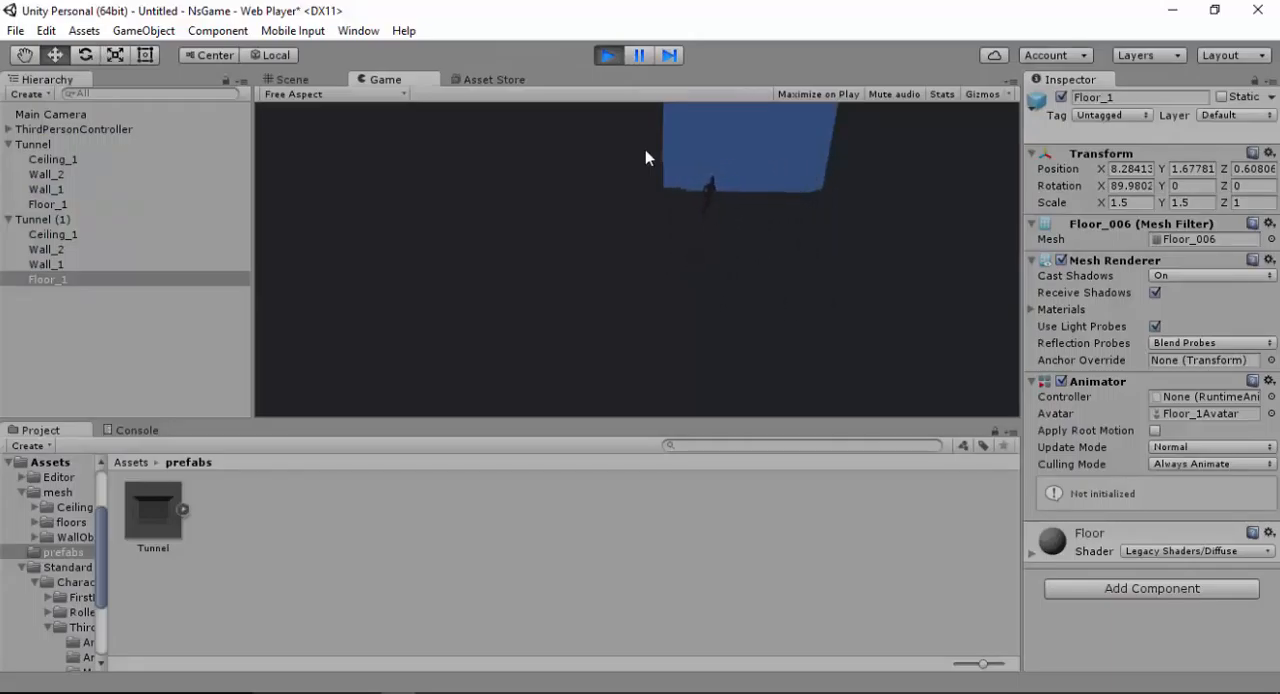
pyautogui.press('w')
pyautogui.click(618, 61)
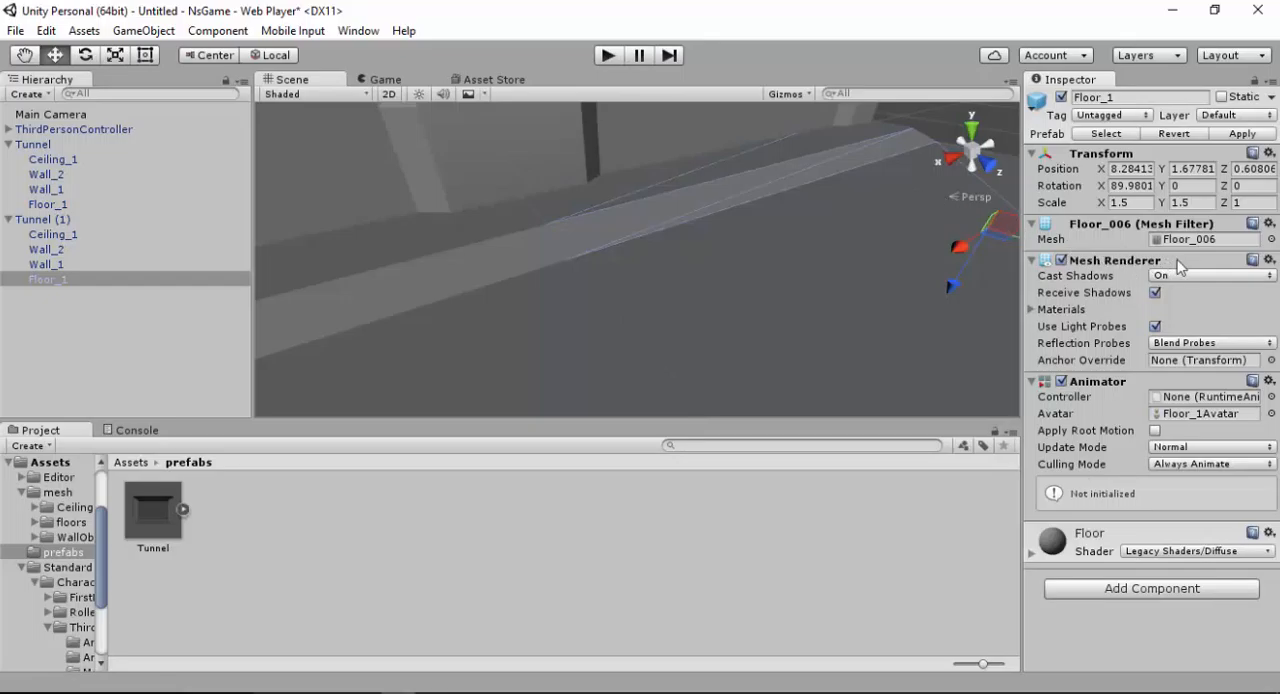
# Select Tunnel (1) and examine the joined floor and walls from inside, looking along the tunnel's length
pyautogui.click(748, 306)
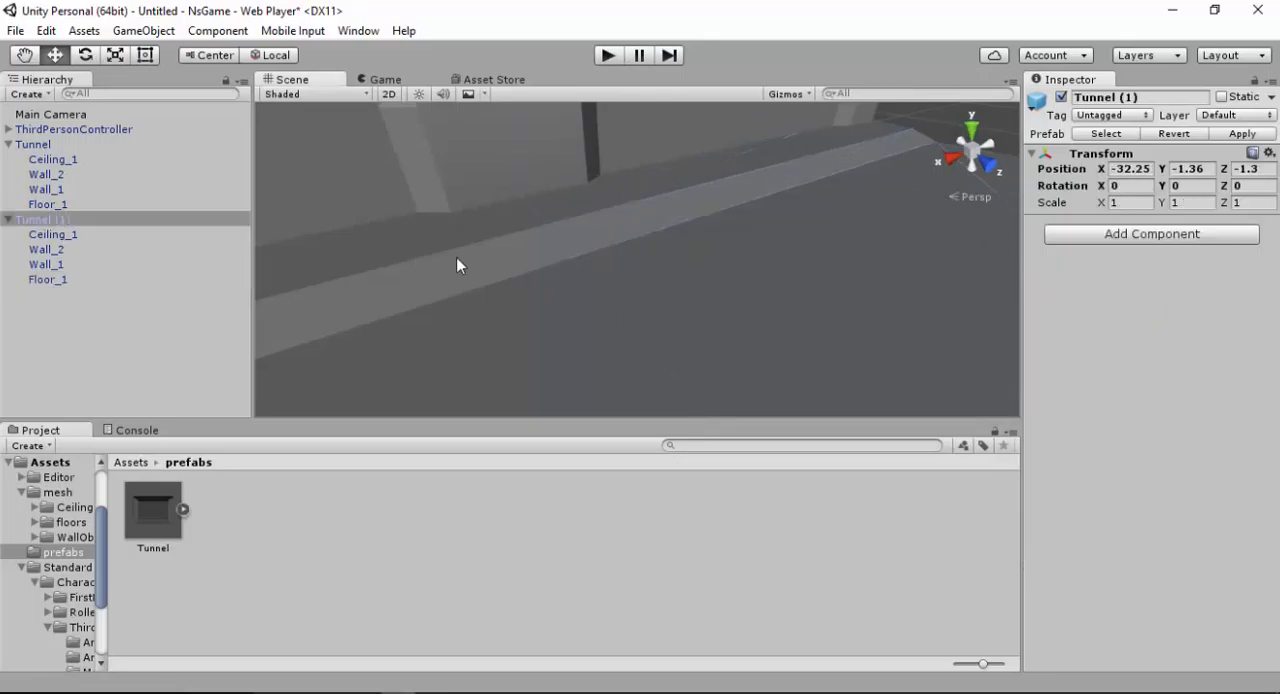
pyautogui.moveTo(457, 266); pyautogui.dragTo(760, 306, button='right')
pyautogui.keyDown('alt'); pyautogui.moveTo(792, 172); pyautogui.dragTo(797, 168, button='right'); pyautogui.keyUp('alt')
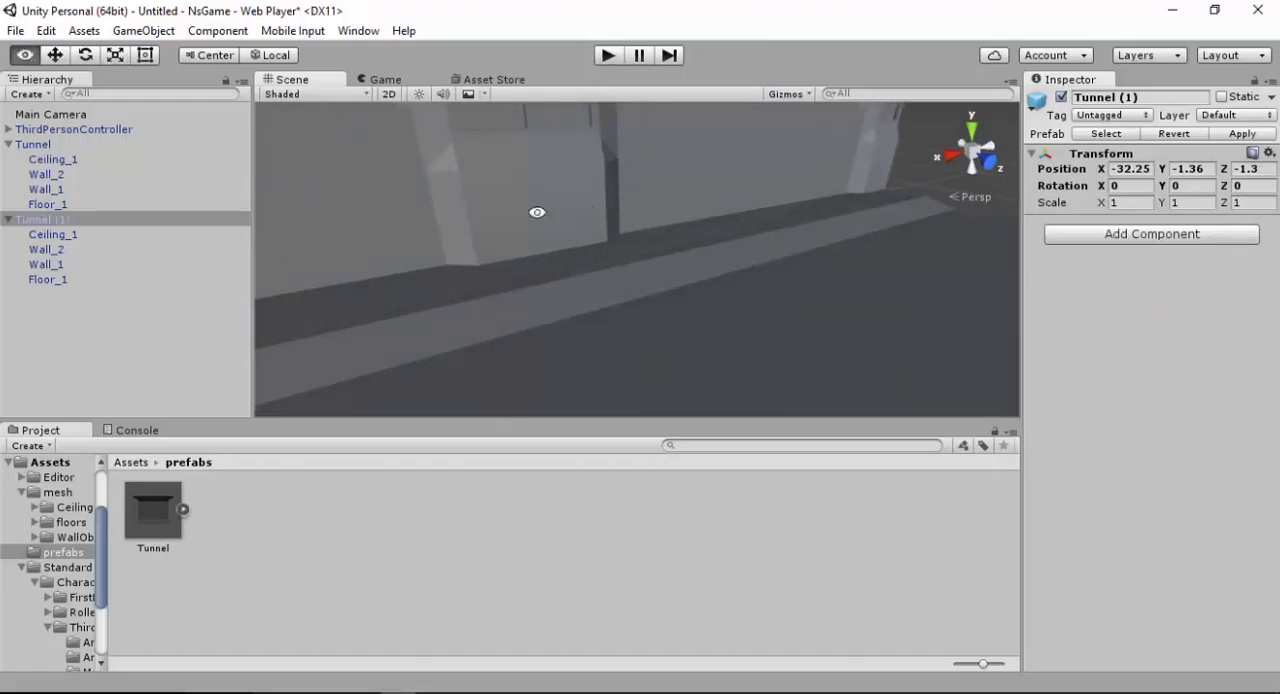
pyautogui.click(162, 33)
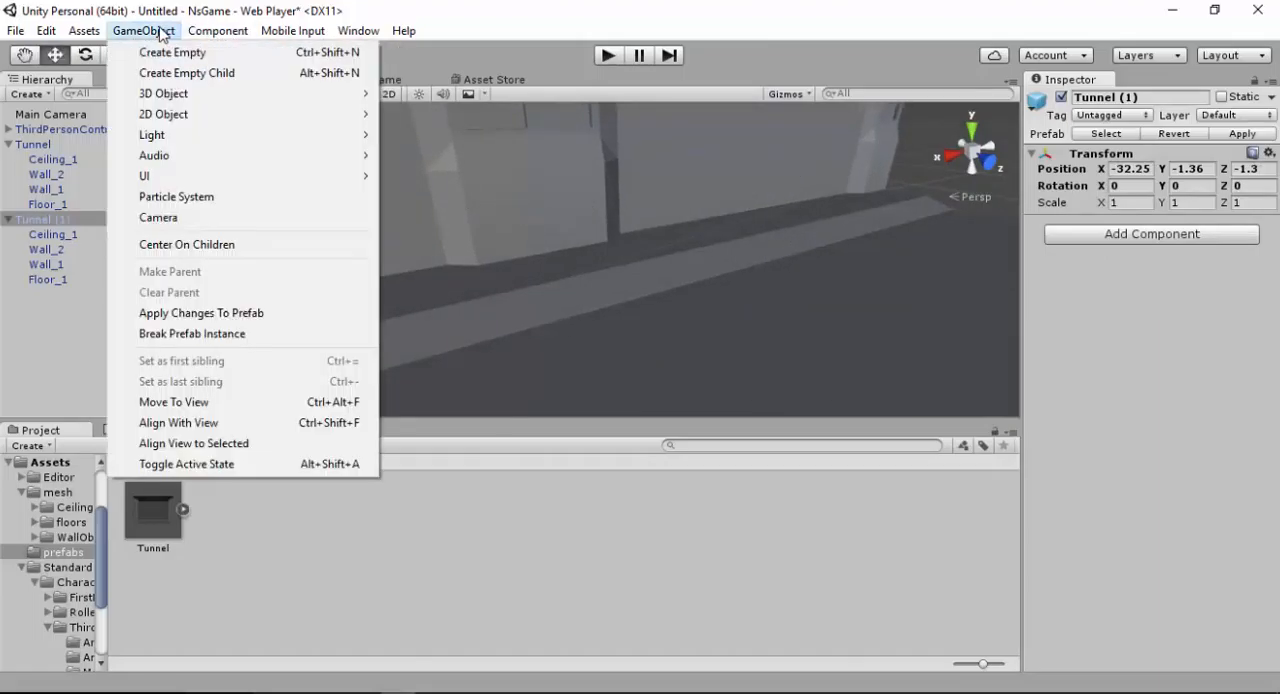
pyautogui.moveTo(189, 135)
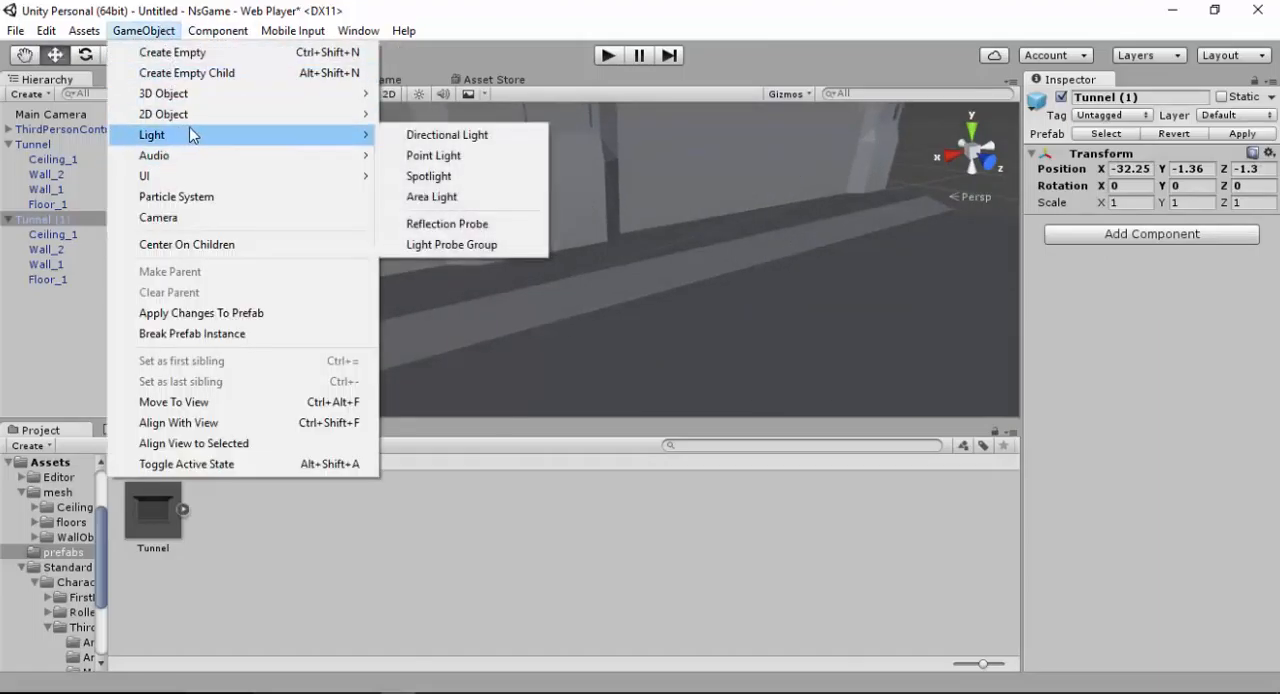
pyautogui.click(454, 19)
pyautogui.keyDown('alt'); pyautogui.moveTo(571, 315); pyautogui.dragTo(740, 315); pyautogui.keyUp('alt')
pyautogui.keyDown('alt'); pyautogui.moveTo(629, 319); pyautogui.dragTo(773, 244); pyautogui.keyUp('alt')
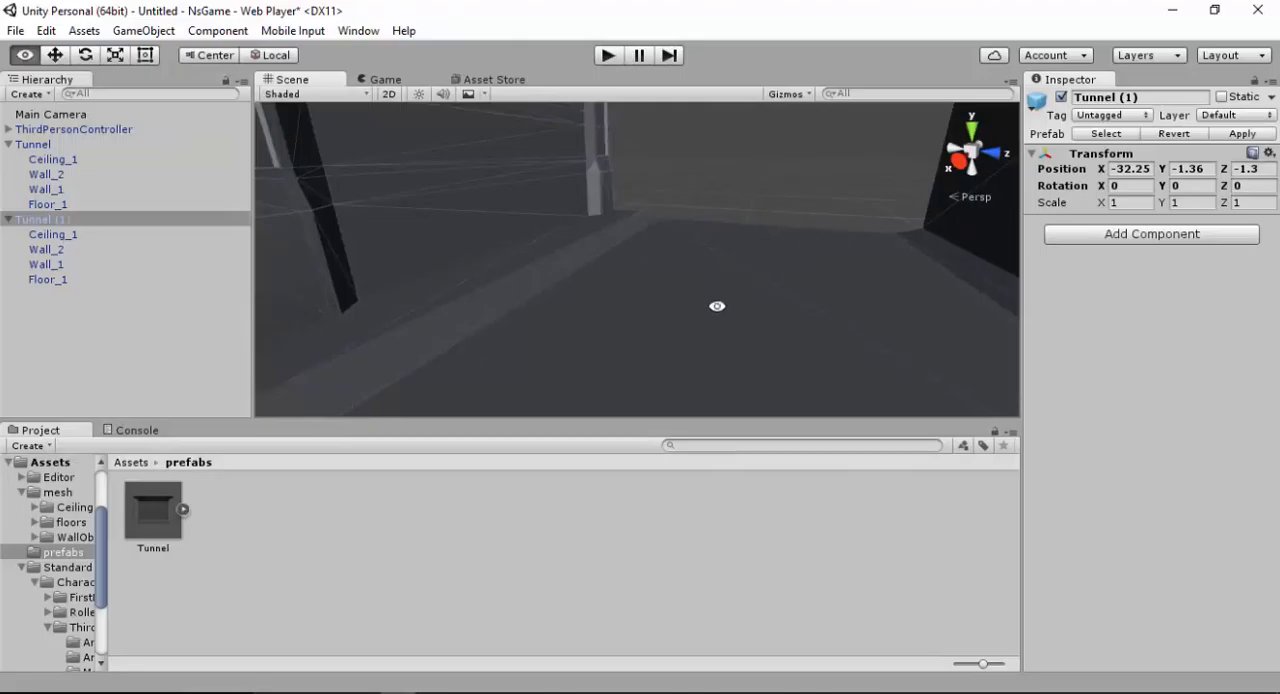
pyautogui.keyDown('alt'); pyautogui.moveTo(717, 306); pyautogui.dragTo(606, 143); pyautogui.keyUp('alt')
pyautogui.keyDown('alt'); pyautogui.moveTo(647, 343); pyautogui.dragTo(605, 74, button='right'); pyautogui.keyUp('alt')
pyautogui.keyDown('alt'); pyautogui.moveTo(600, 274); pyautogui.dragTo(585, 30, button='right'); pyautogui.keyUp('alt')
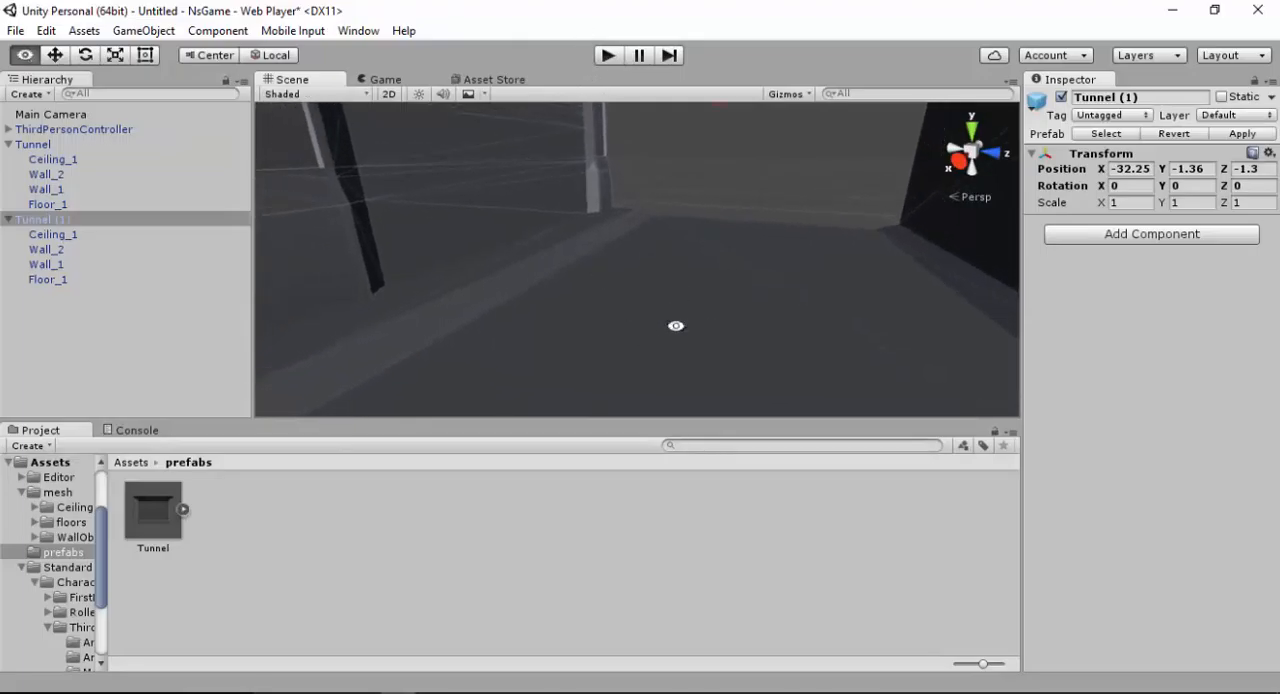
pyautogui.keyDown('alt'); pyautogui.moveTo(675, 326); pyautogui.dragTo(630, 90, button='right'); pyautogui.keyUp('alt')
pyautogui.keyDown('alt'); pyautogui.moveTo(666, 247); pyautogui.dragTo(620, 60, button='right'); pyautogui.keyUp('alt')
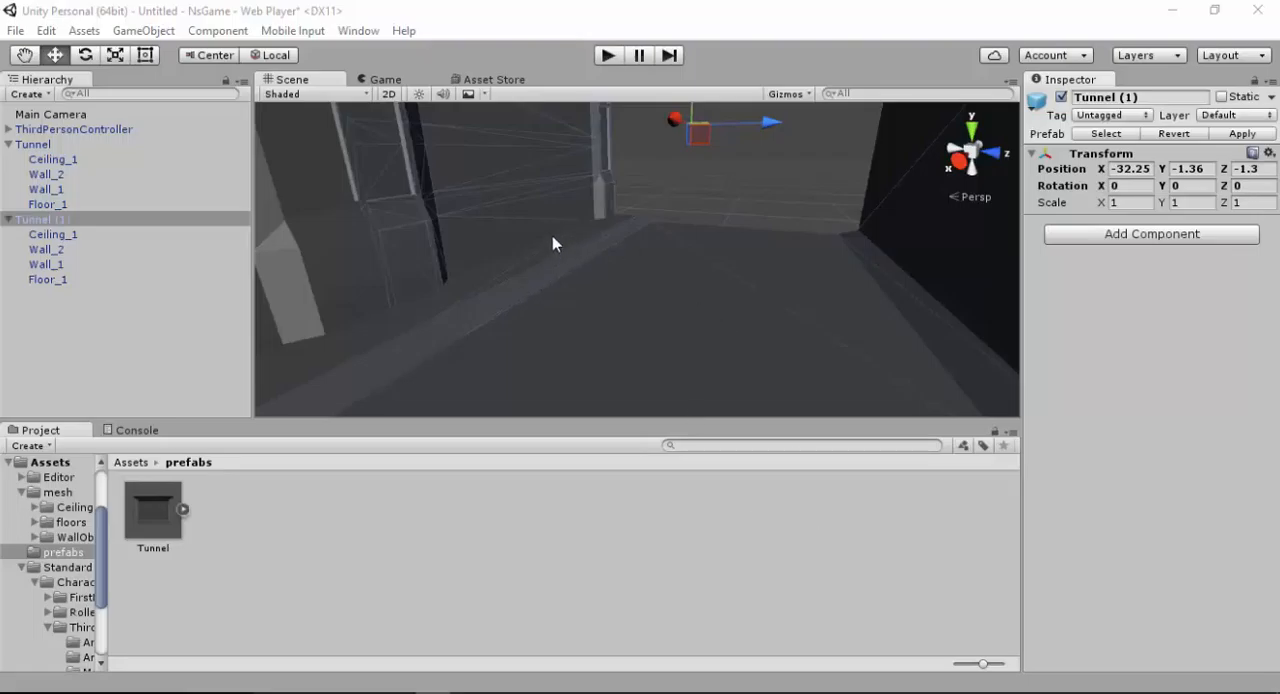
# Create a folder named scene in Assets and open it
pyautogui.click(133, 462)
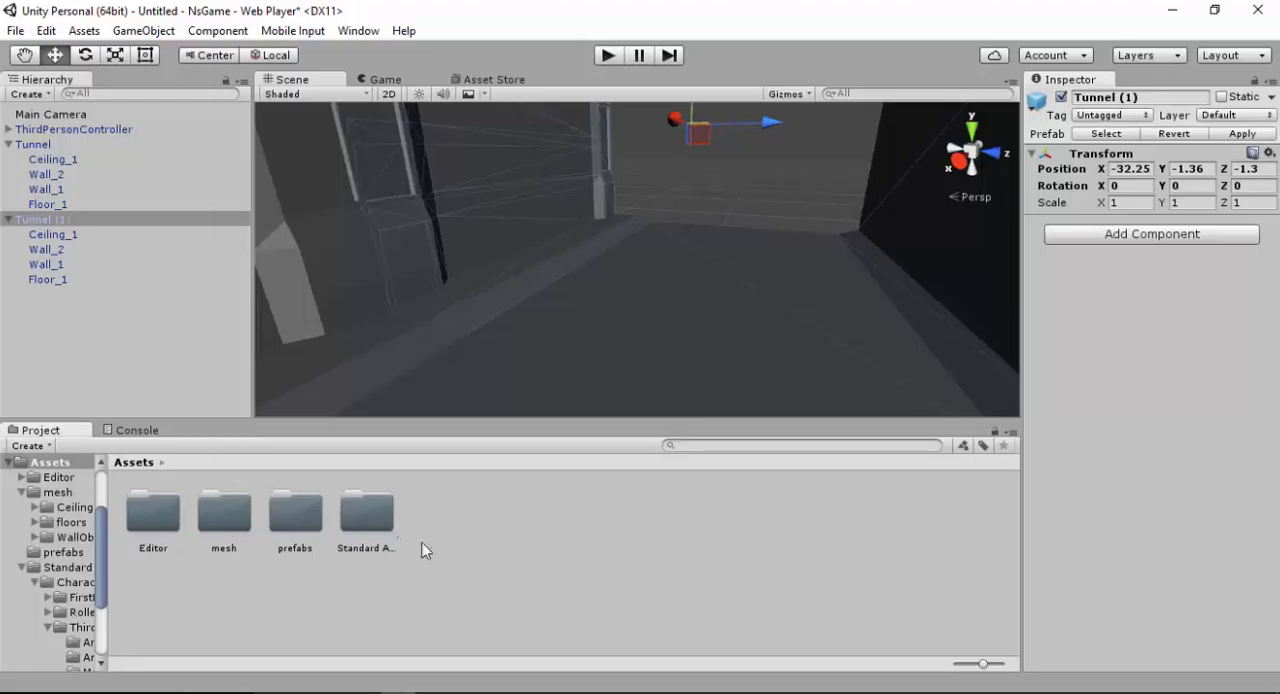
pyautogui.rightClick(456, 575)
pyautogui.moveTo(506, 223)
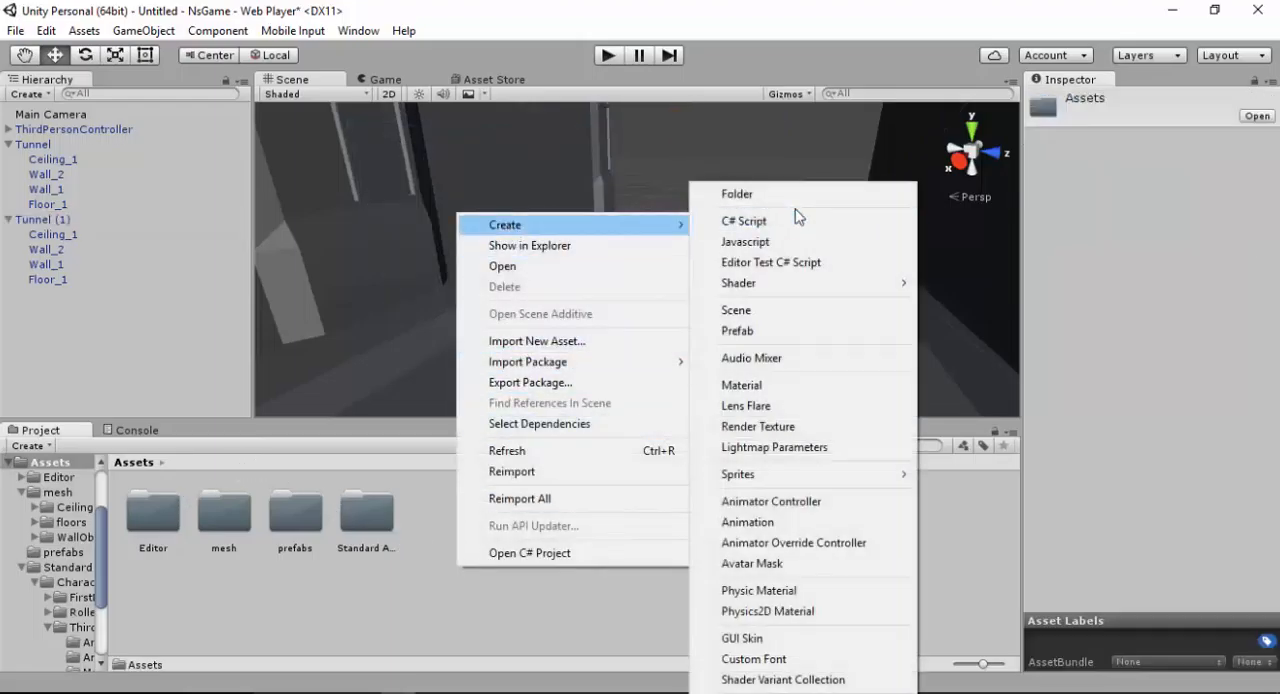
pyautogui.click(787, 197)
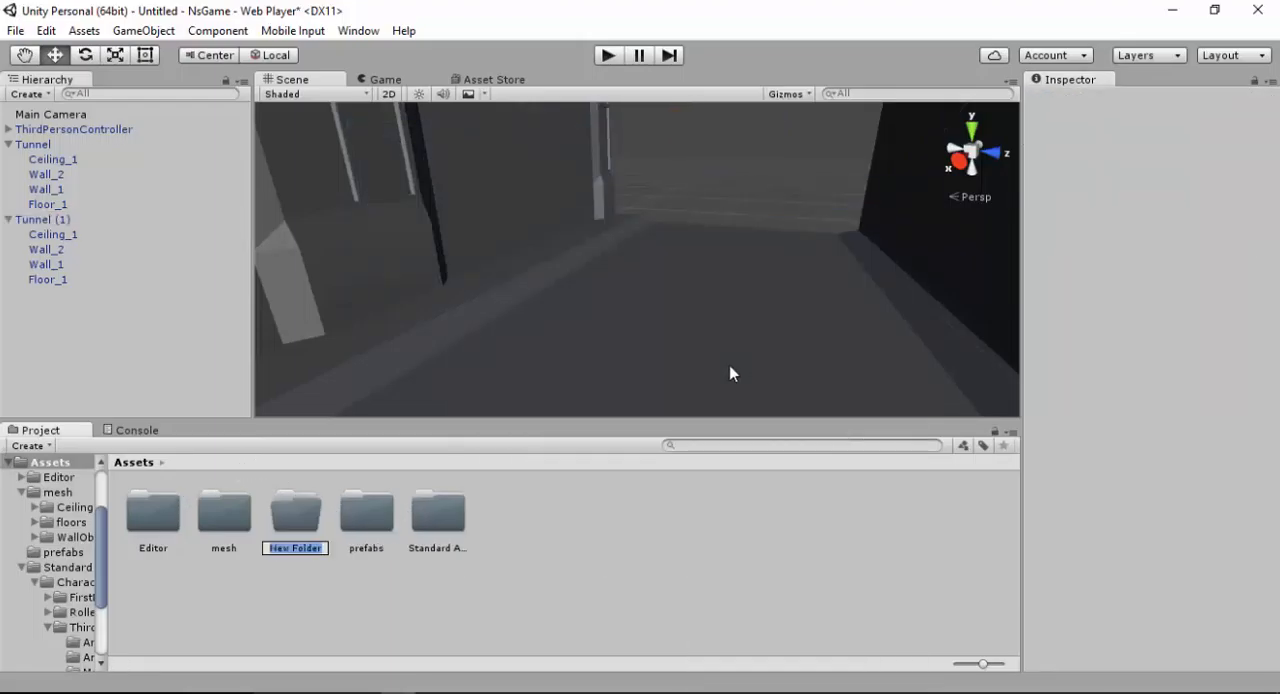
pyautogui.write('scene')
pyautogui.press('Return')
pyautogui.press('Return')
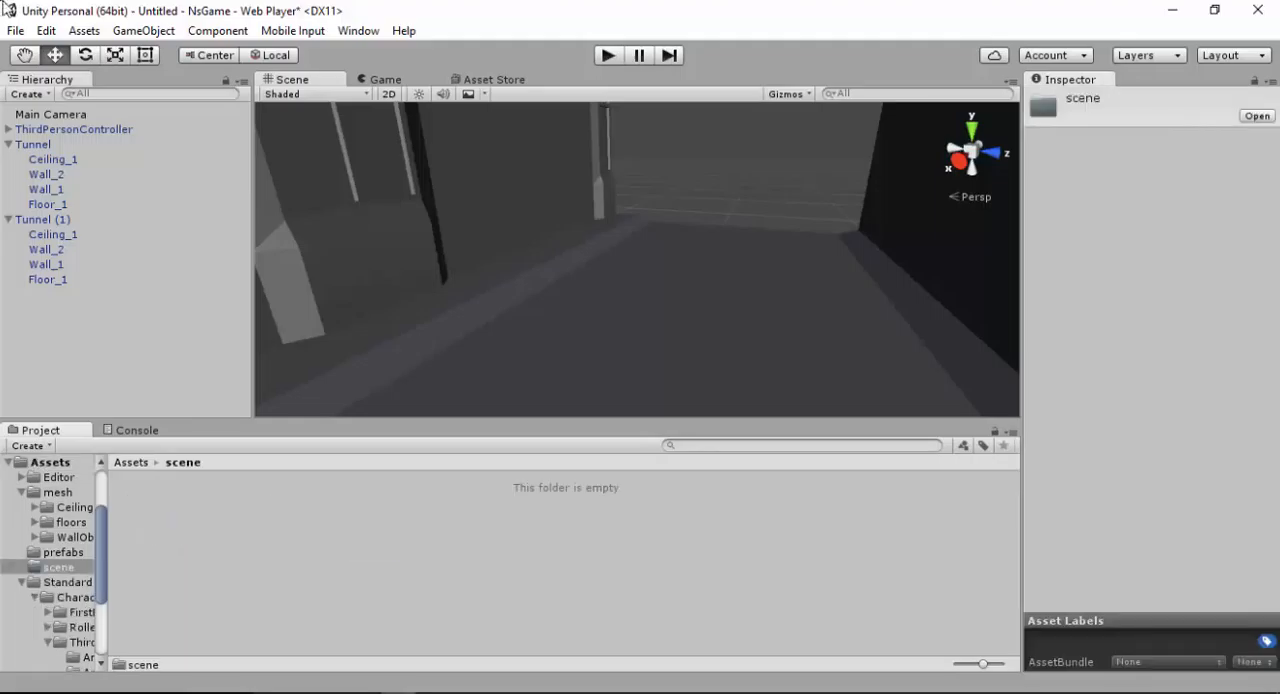
# Create a subfolder named part 1 inside the scene folder and open it
pyautogui.rightClick(392, 540)
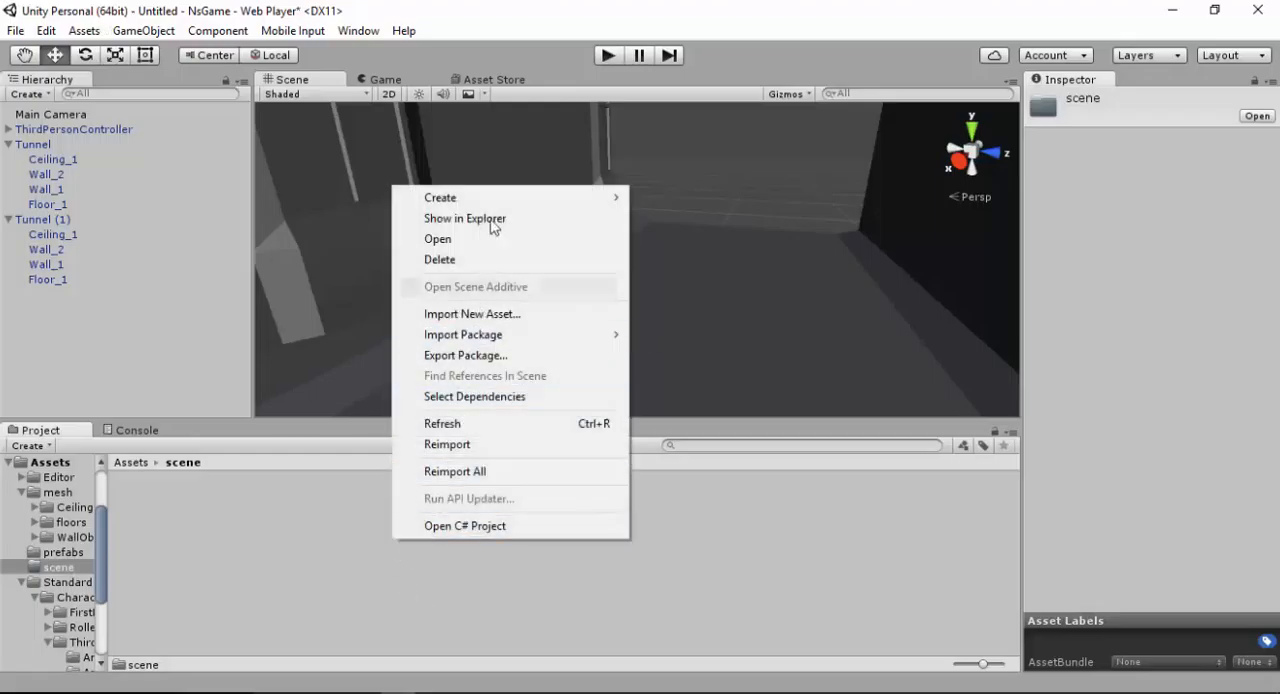
pyautogui.moveTo(508, 194)
pyautogui.click(671, 194)
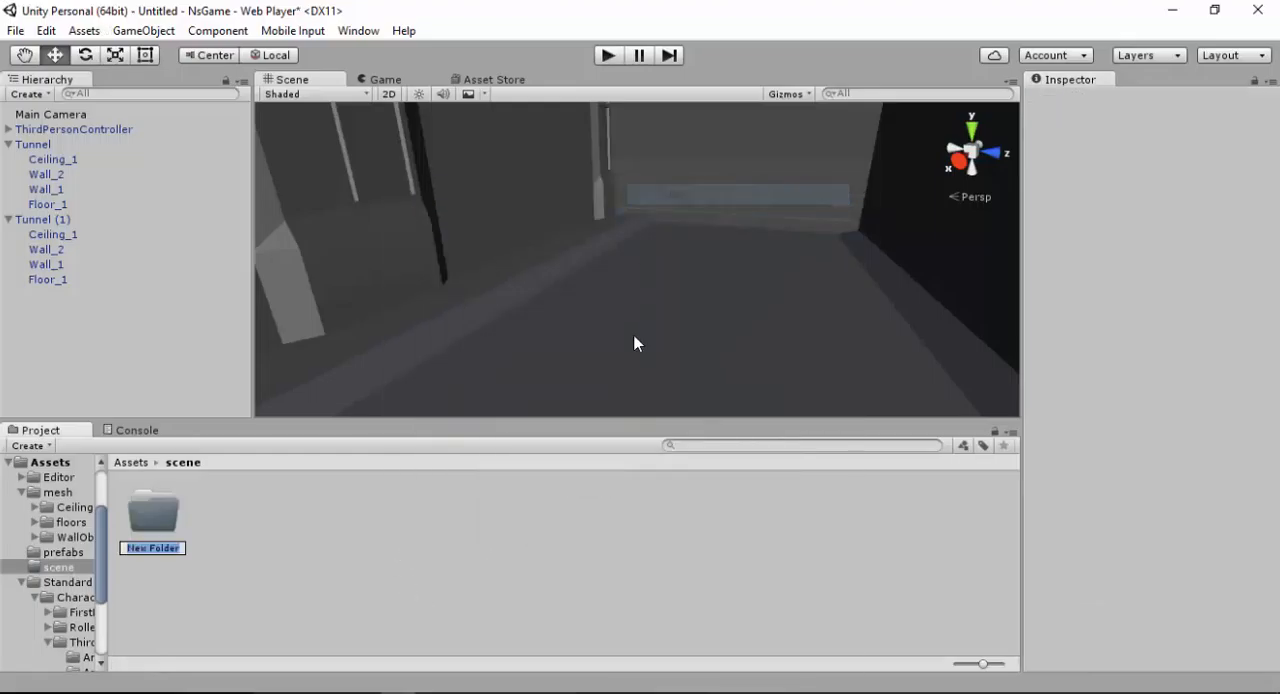
pyautogui.write('a')
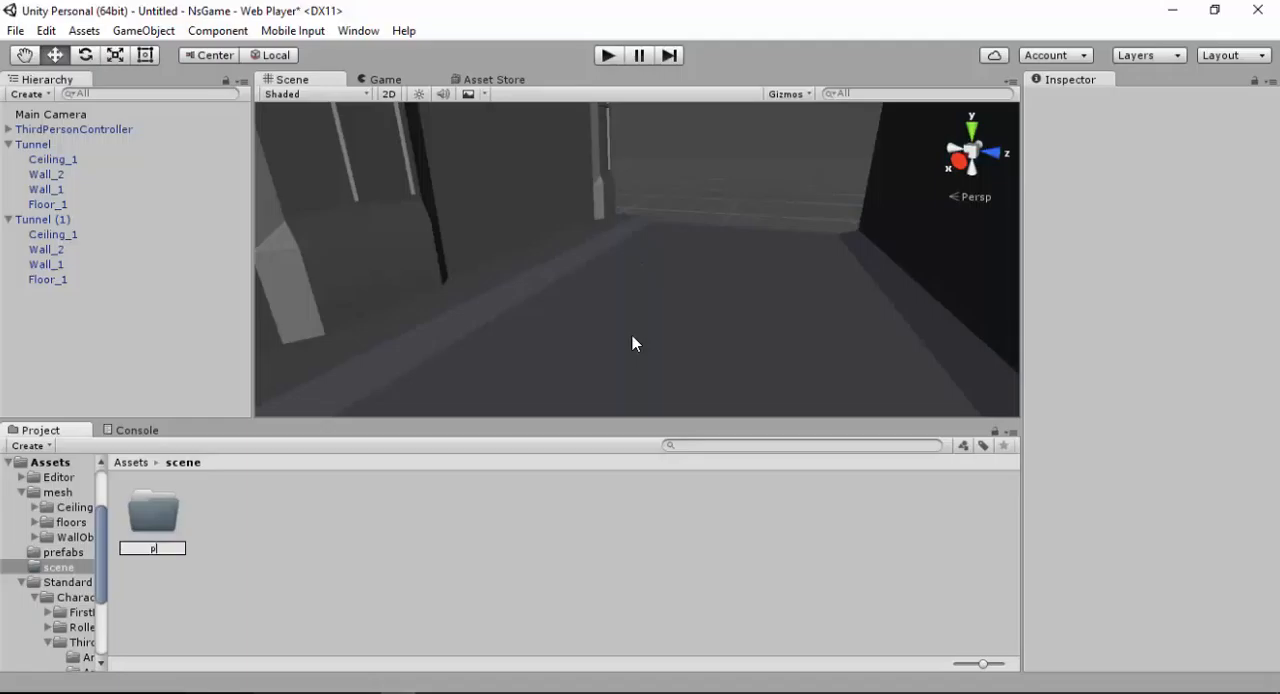
pyautogui.write('art 1')
pyautogui.press('Return')
pyautogui.press('Return')
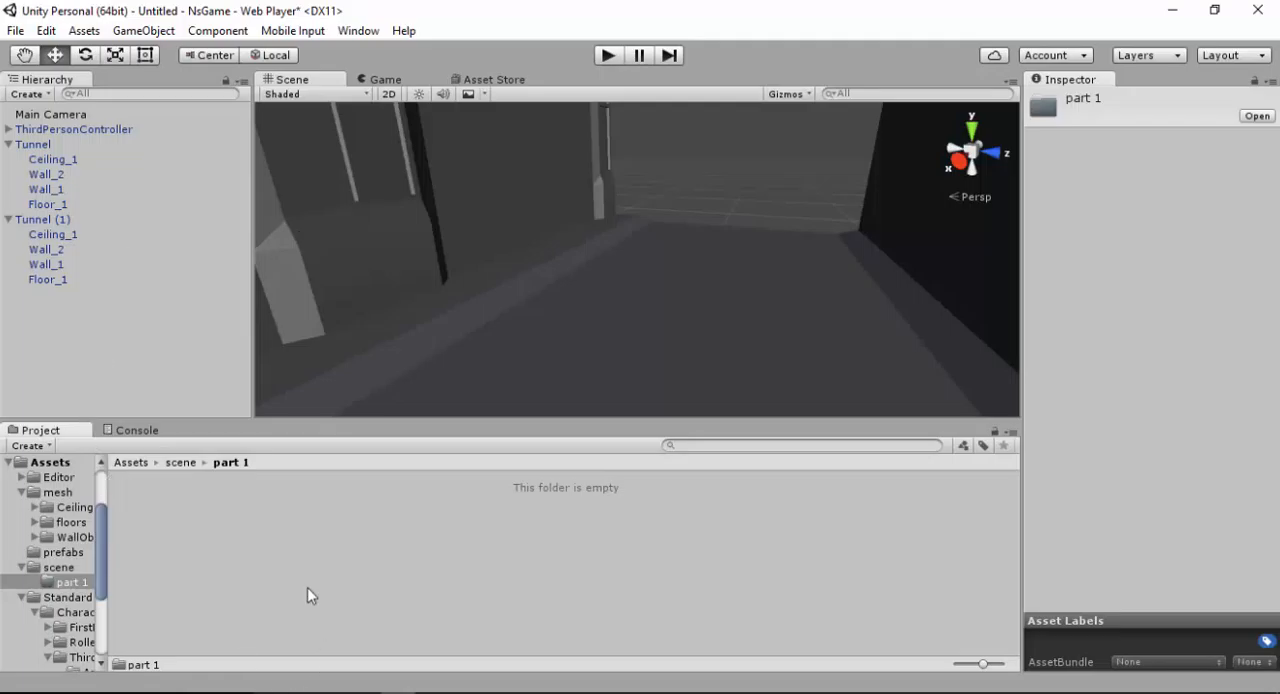
# Save the scene as nsGame_part1 in the part 1 subfolder of Assets/scene
pyautogui.click(16, 30)
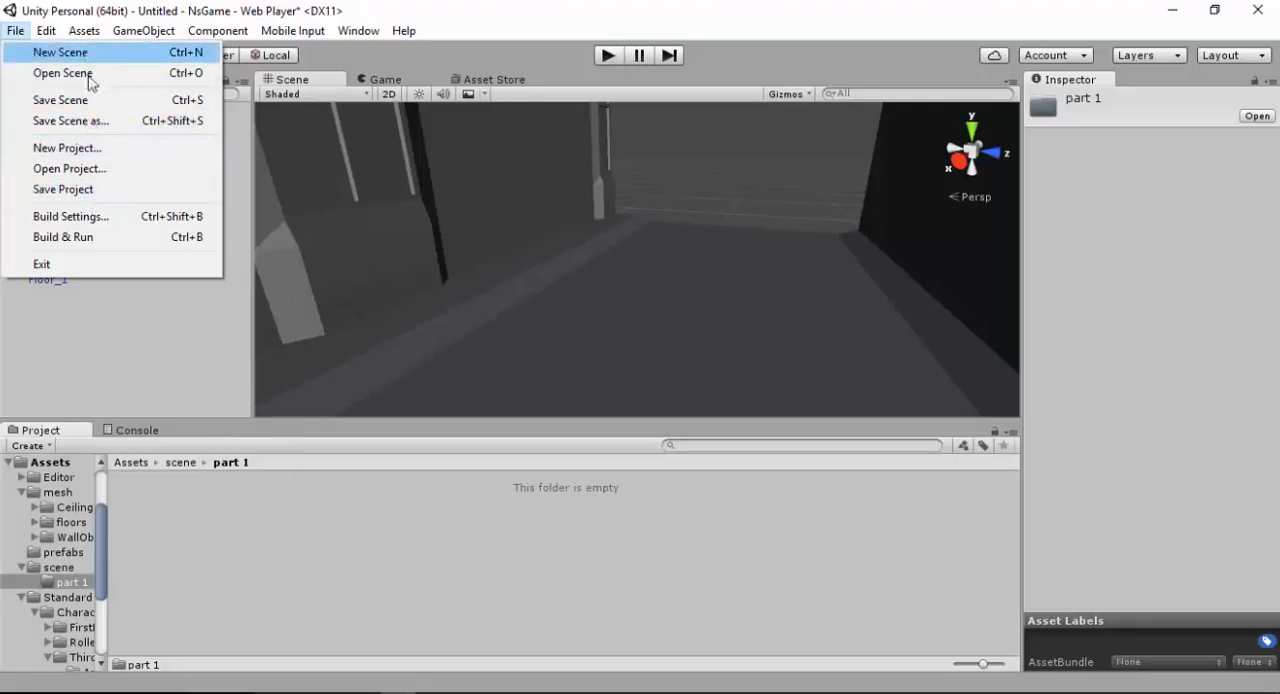
pyautogui.click(93, 121)
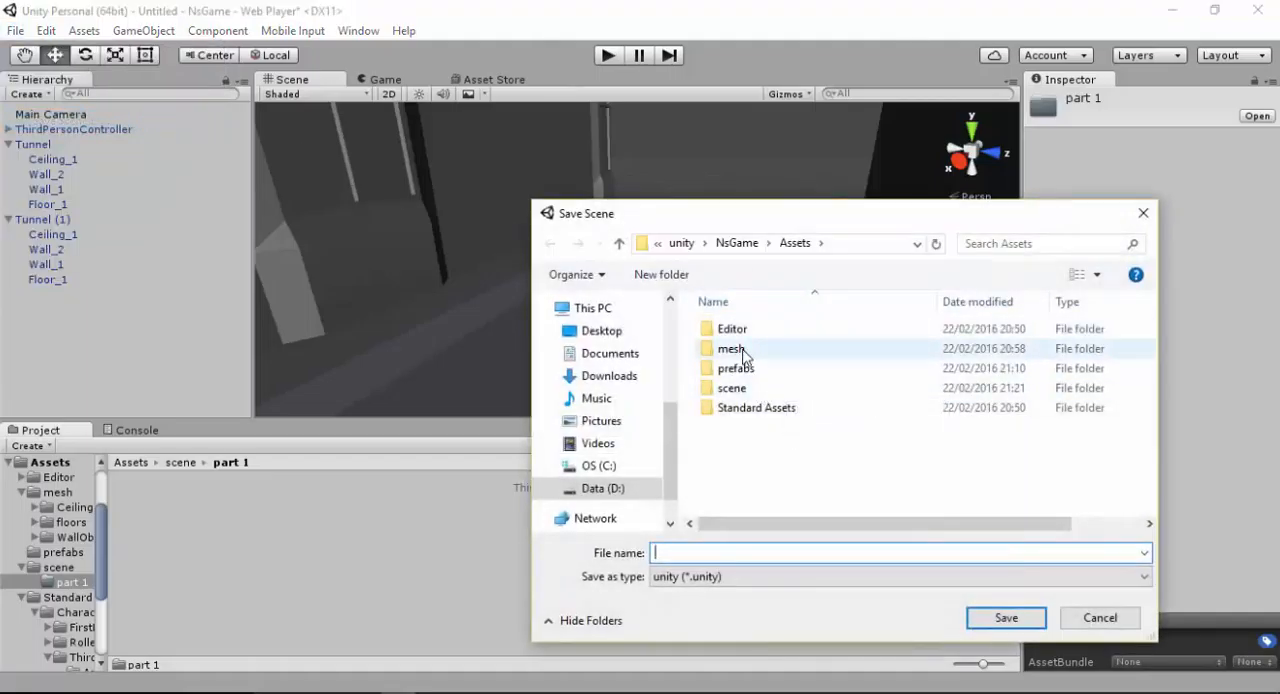
pyautogui.doubleClick(731, 388)
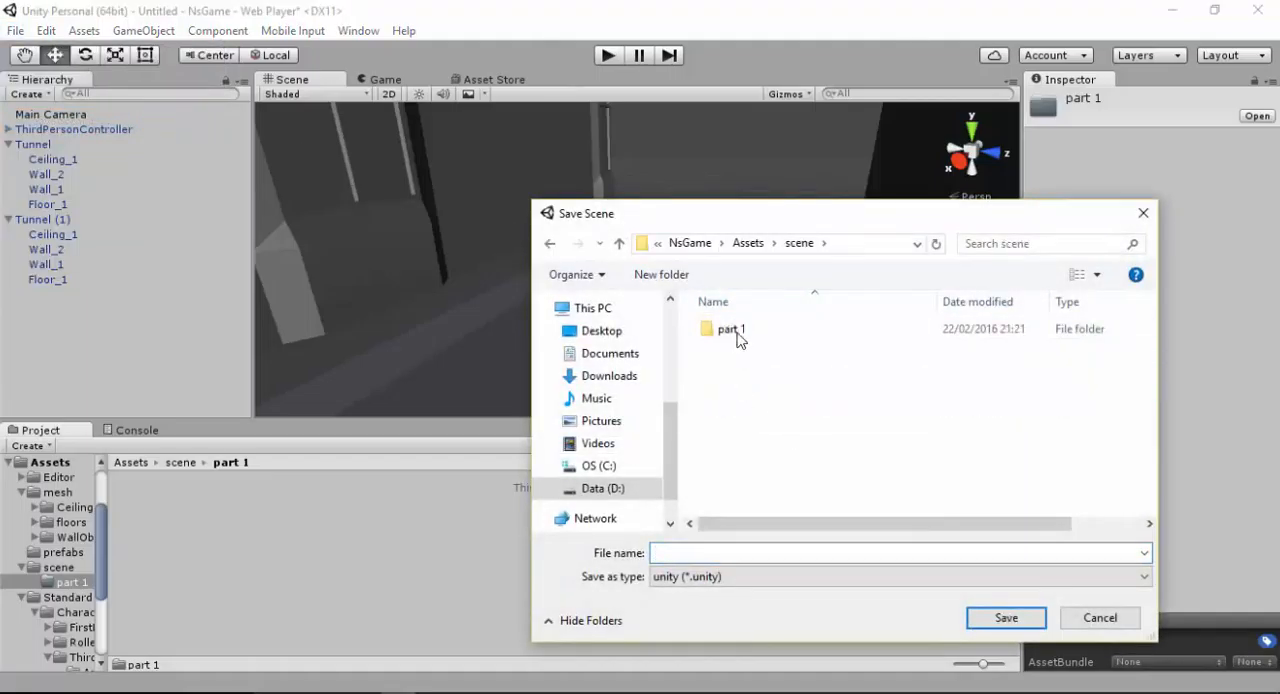
pyautogui.doubleClick(737, 336)
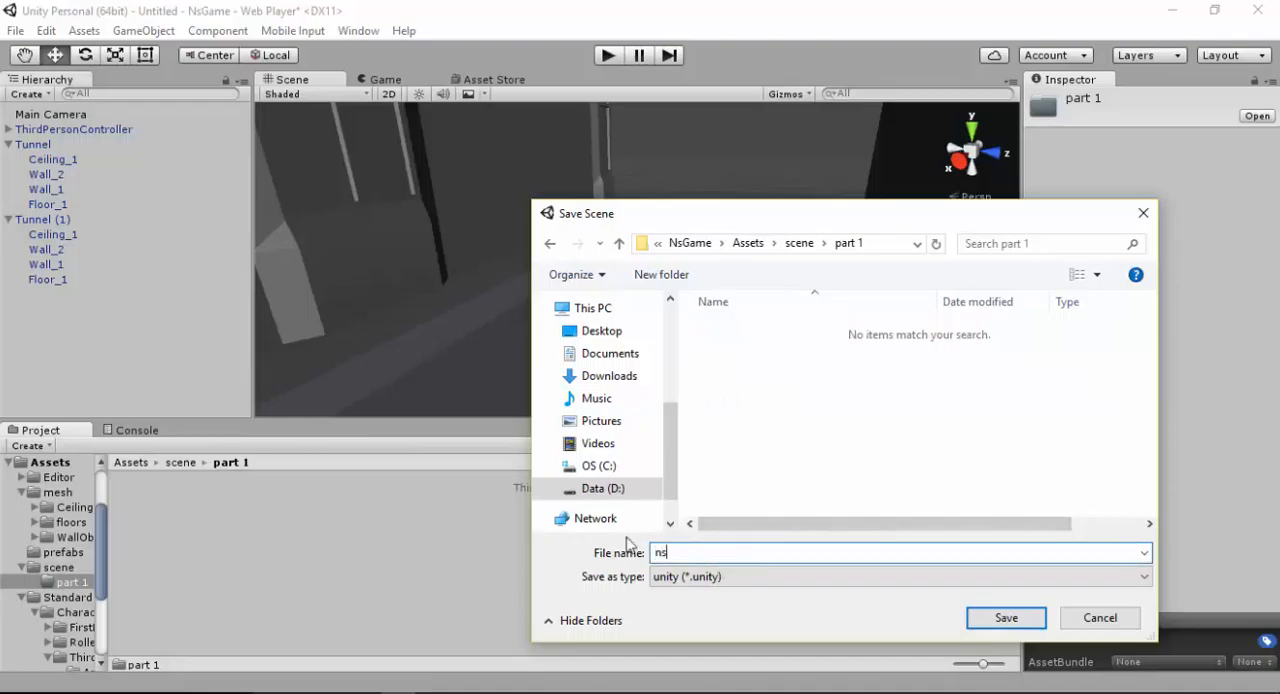
pyautogui.write('Game_part1')
pyautogui.press('Return')
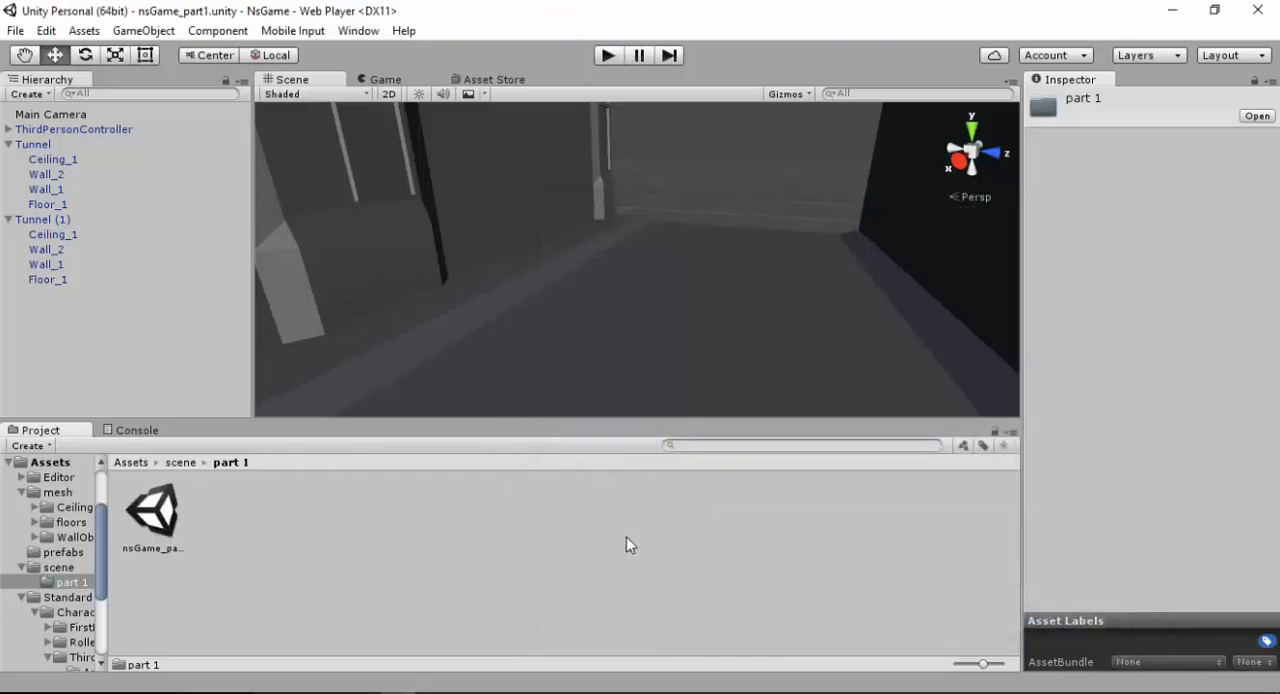
# Select the nsGame_part1 scene asset and save the project
pyautogui.click(160, 520)
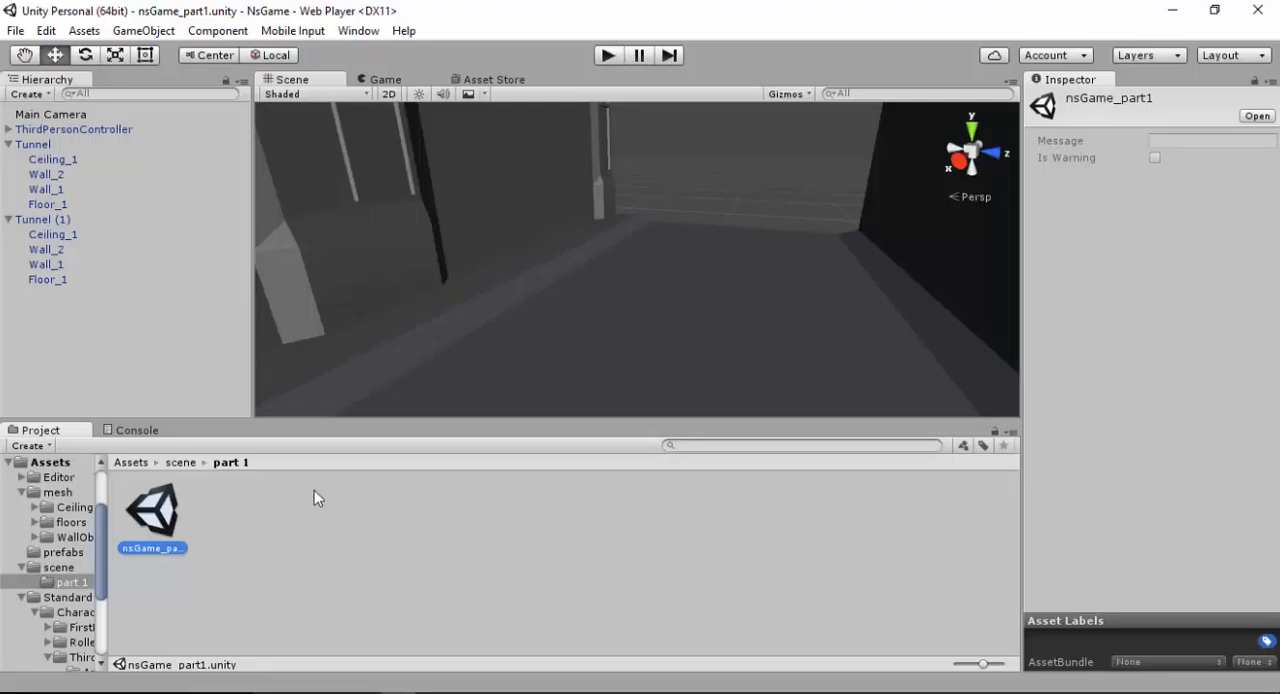
pyautogui.click(15, 30)
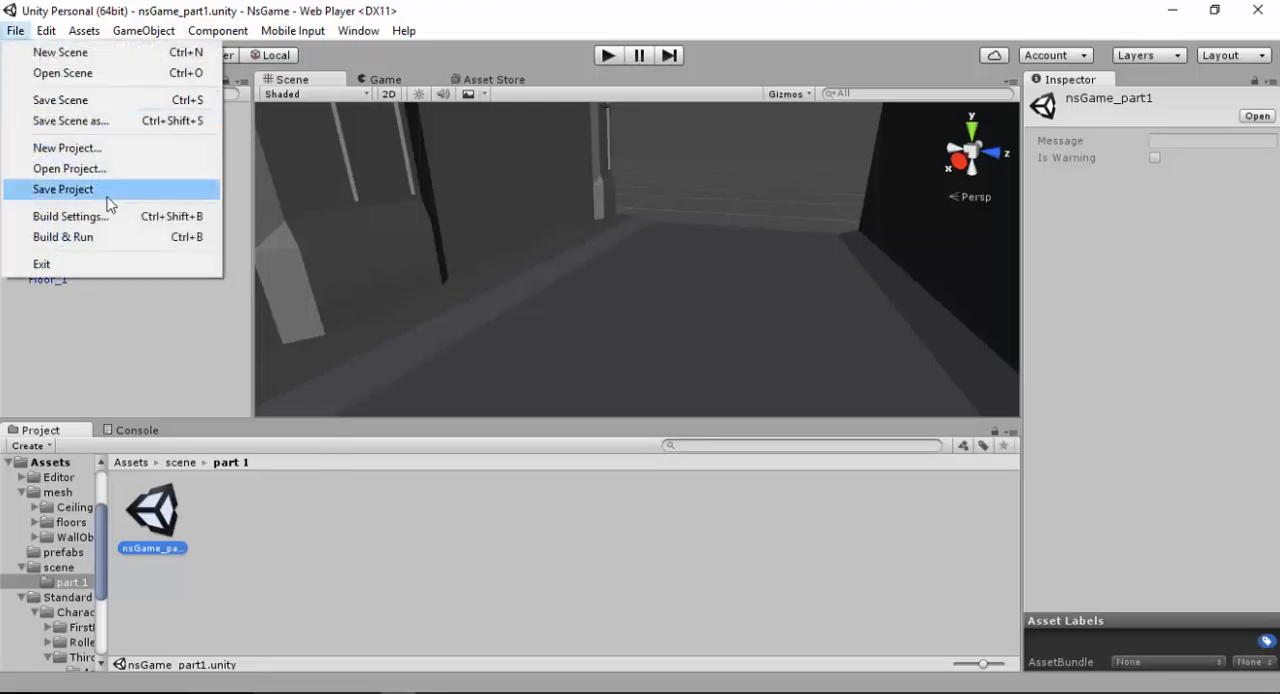
pyautogui.click(105, 191)
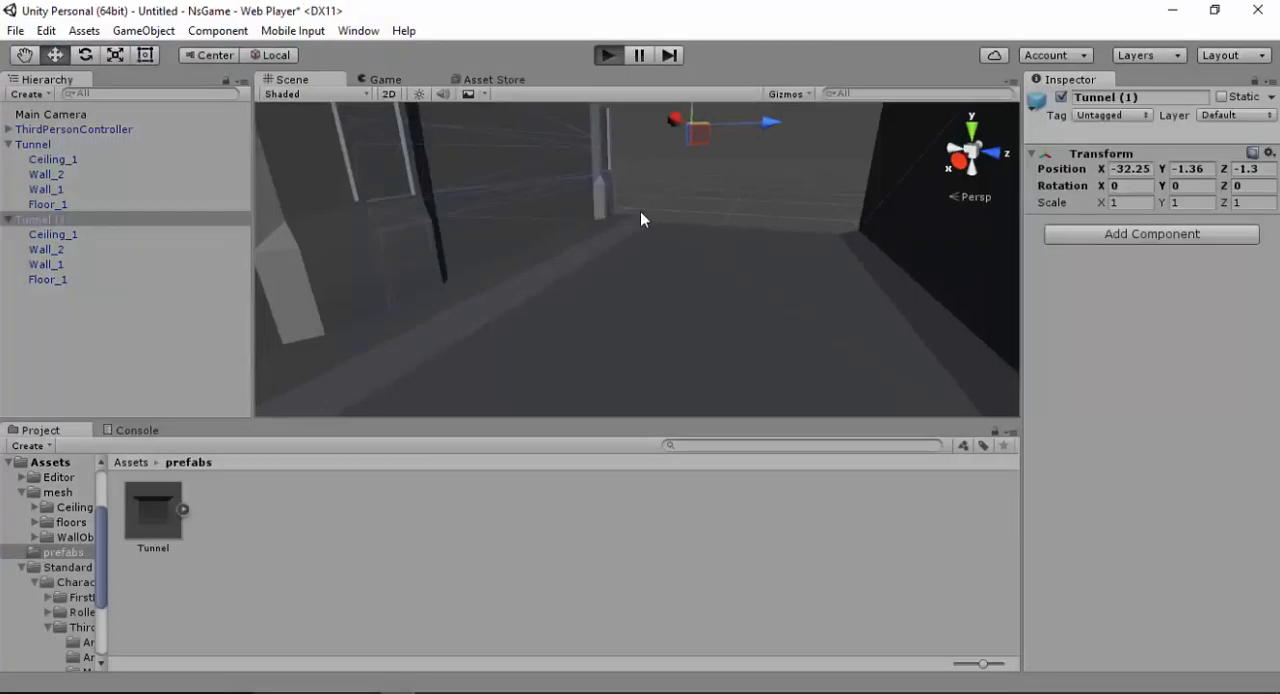
# Play-test the two-section tunnel by running the character from side to side, forward and back
pyautogui.hotkey('ctrl', 'p')
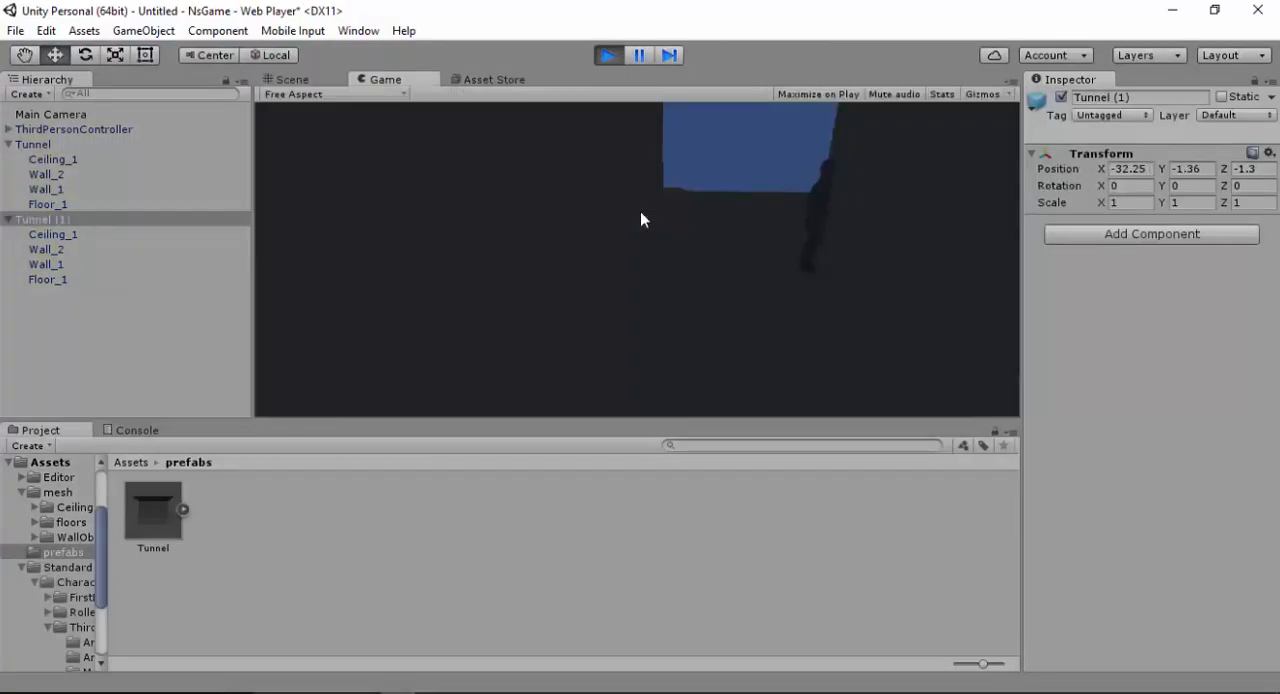
pyautogui.press('a')
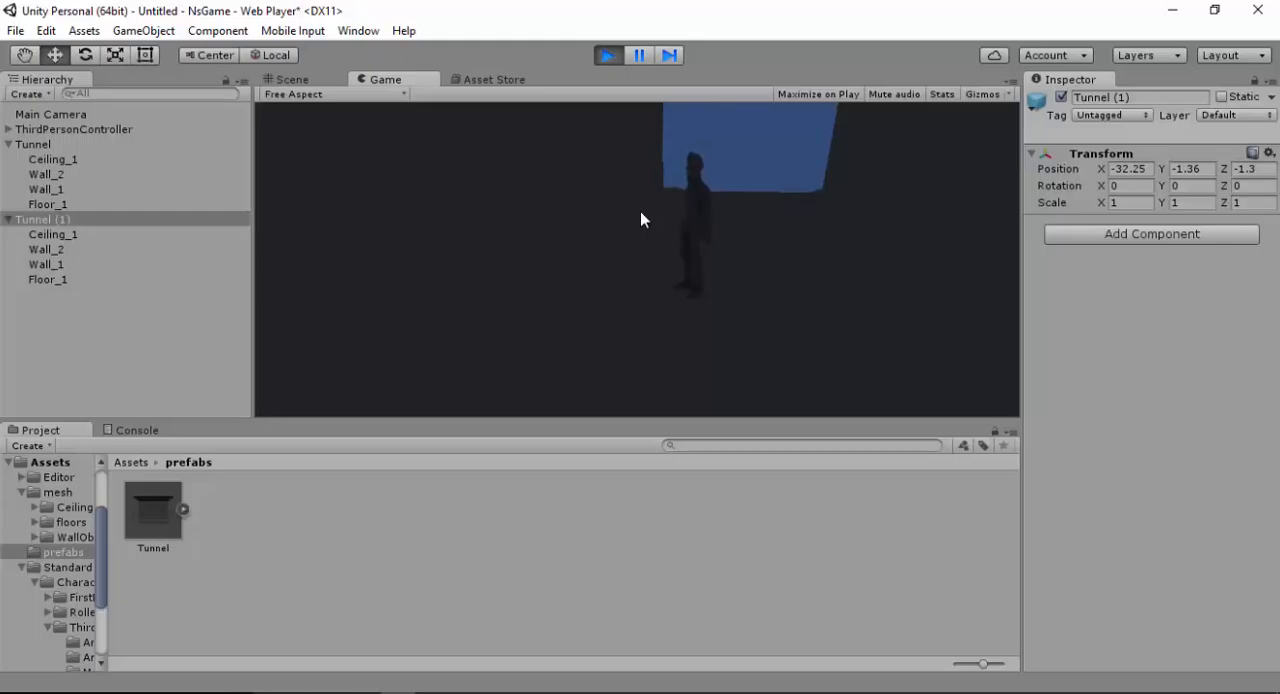
pyautogui.press('d')
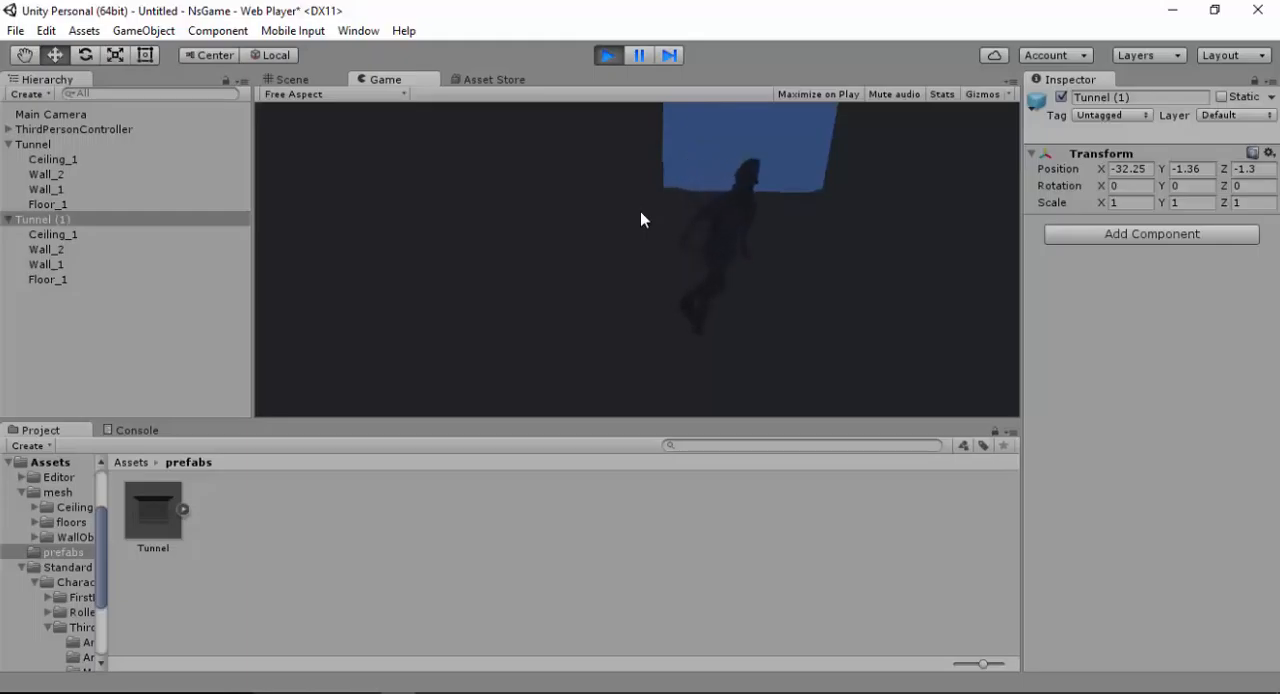
pyautogui.press('a')
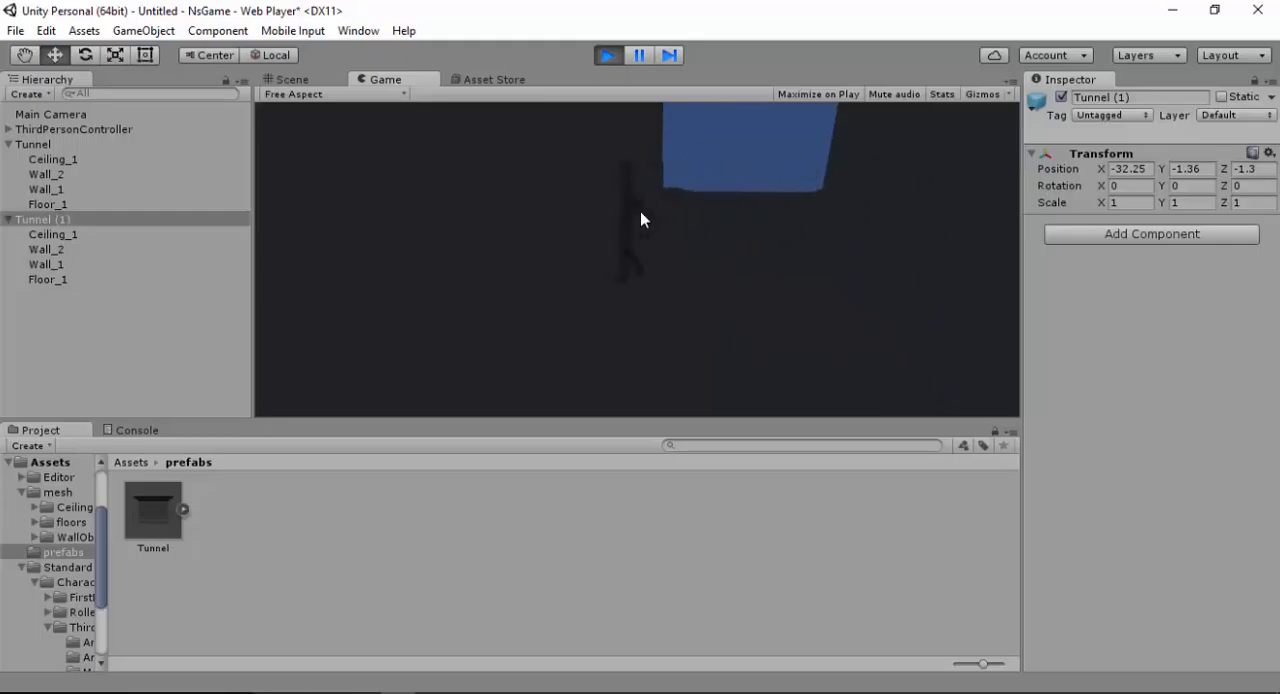
pyautogui.press('d')
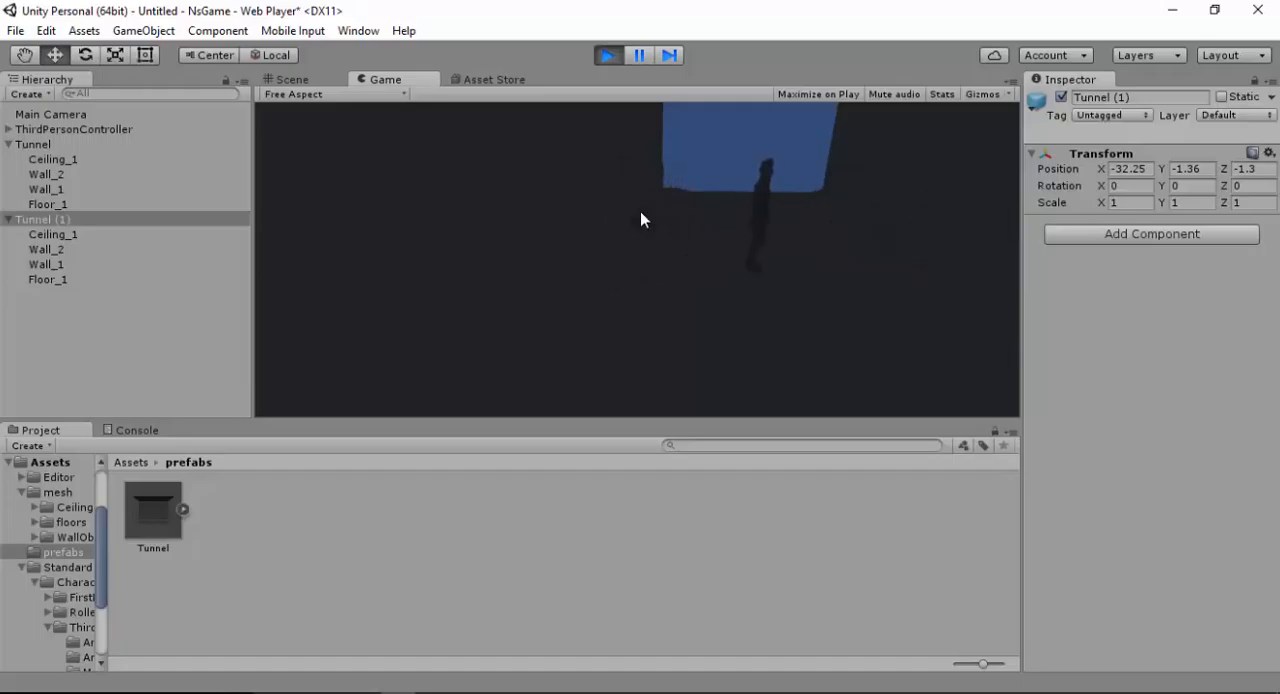
pyautogui.press('s')
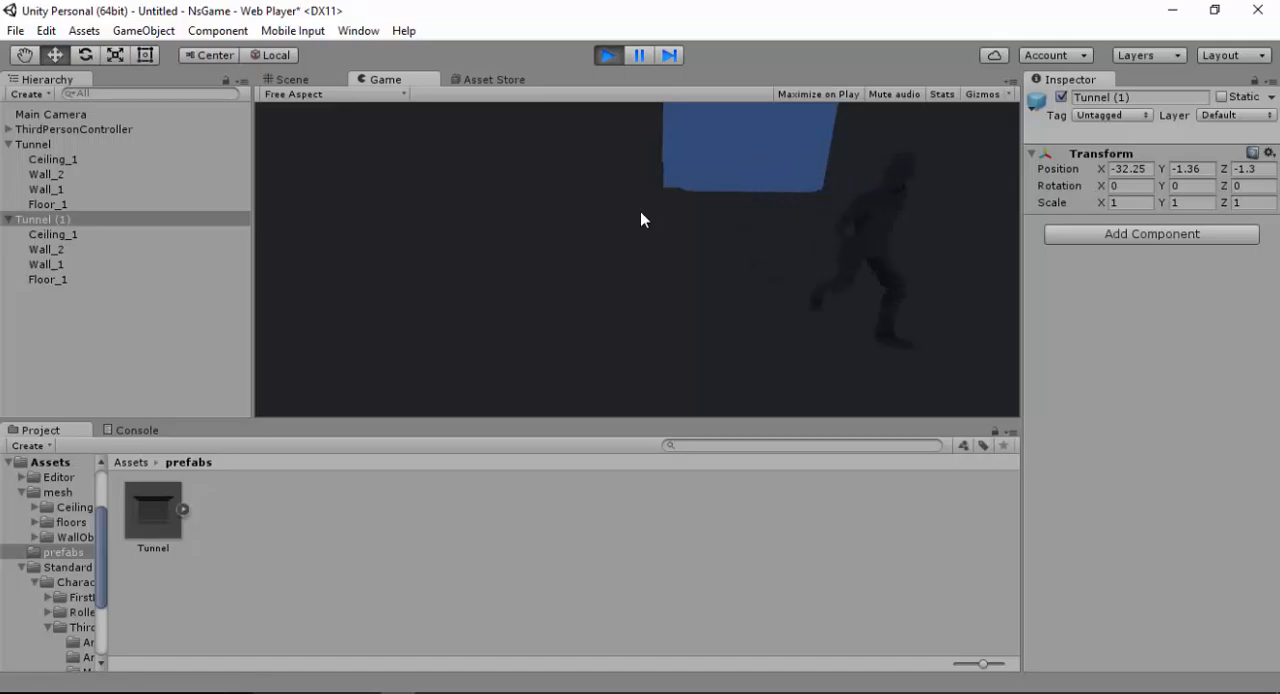
pyautogui.press('a')
pyautogui.press('w')
pyautogui.press('d')
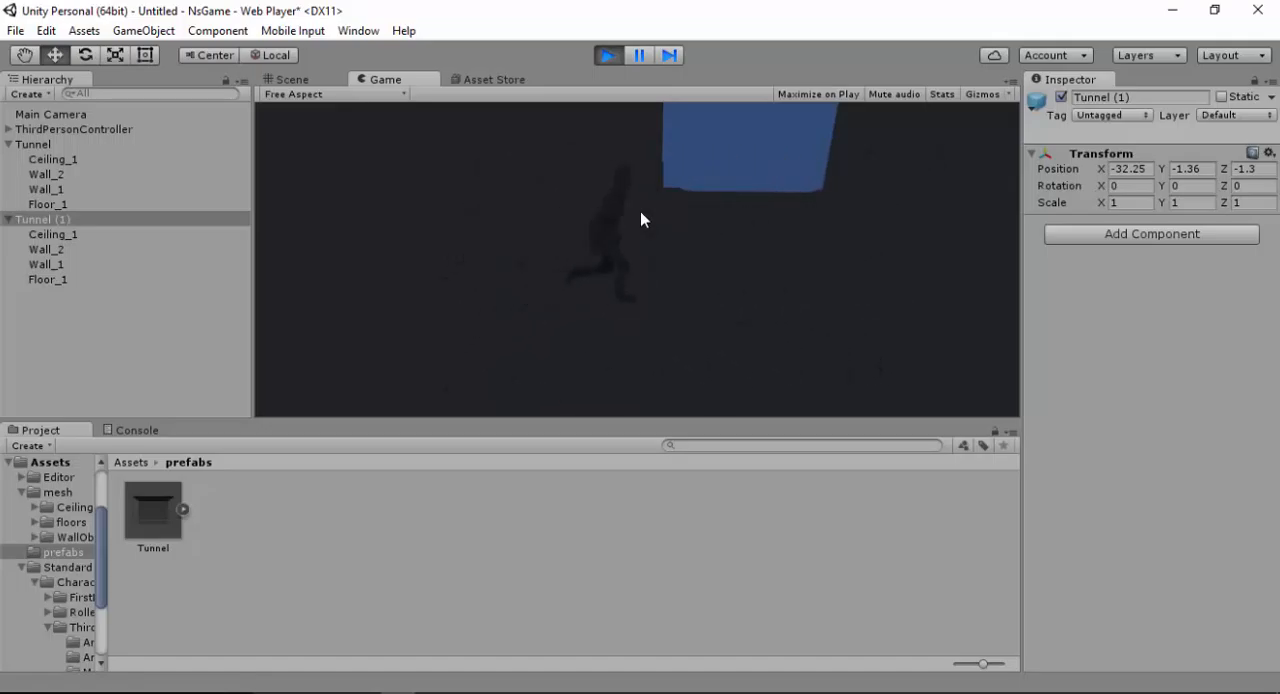
pyautogui.press('w')
pyautogui.press('a')
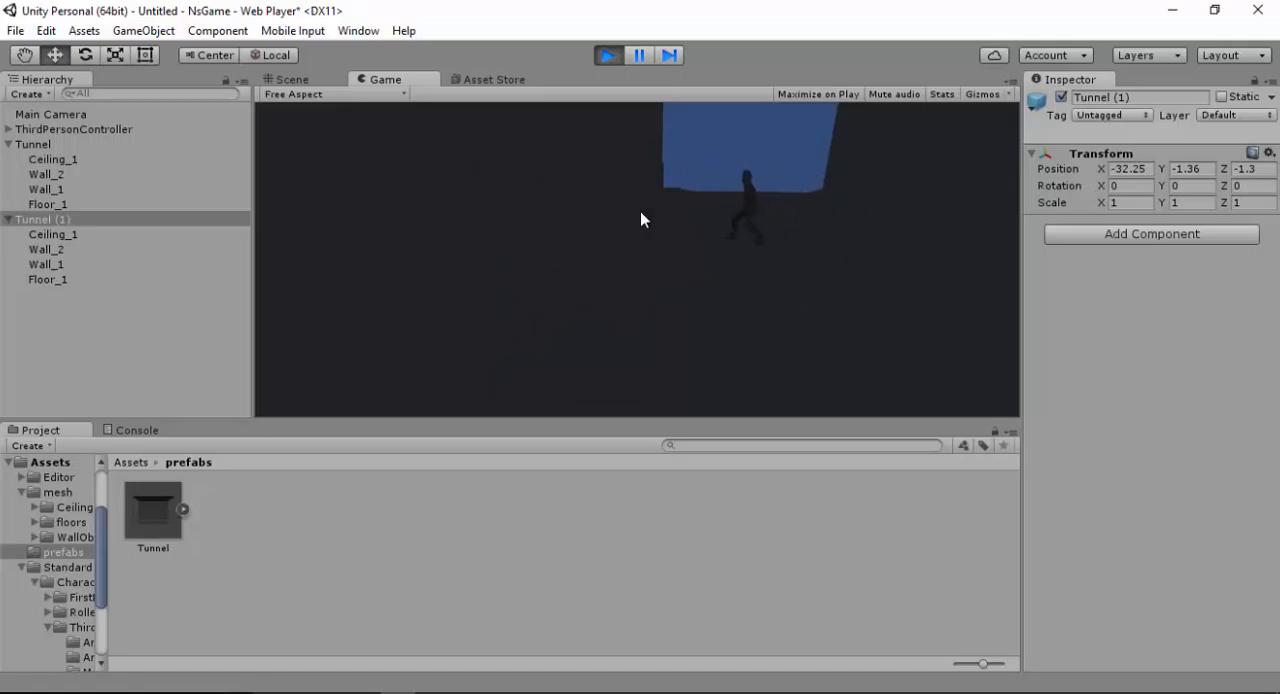